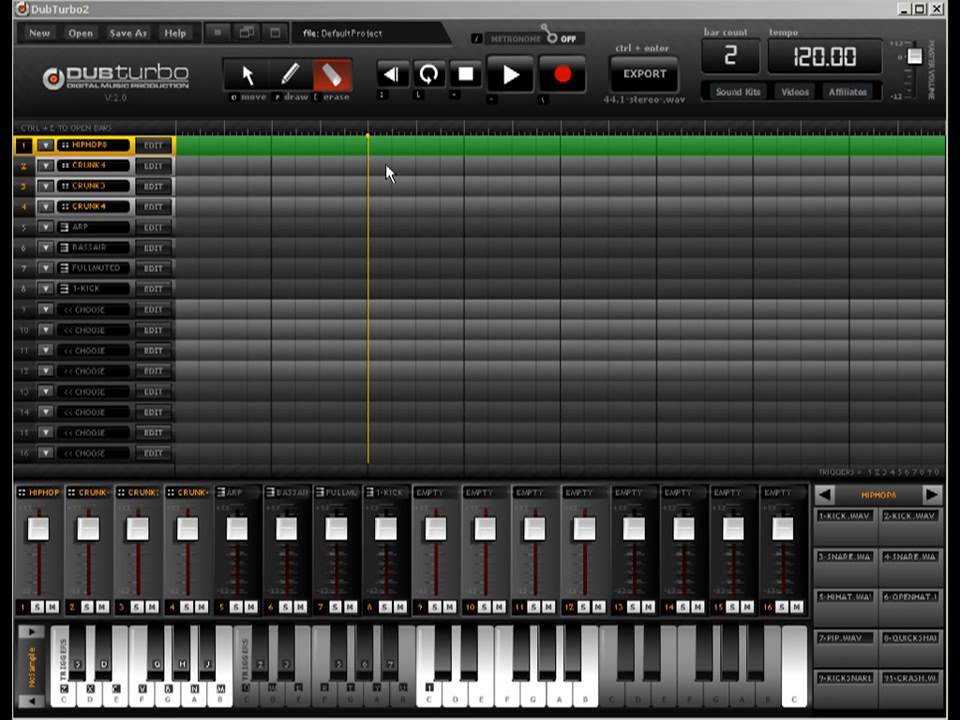
# Set the project tempo to 90.
pyautogui.doubleClick(817, 59)
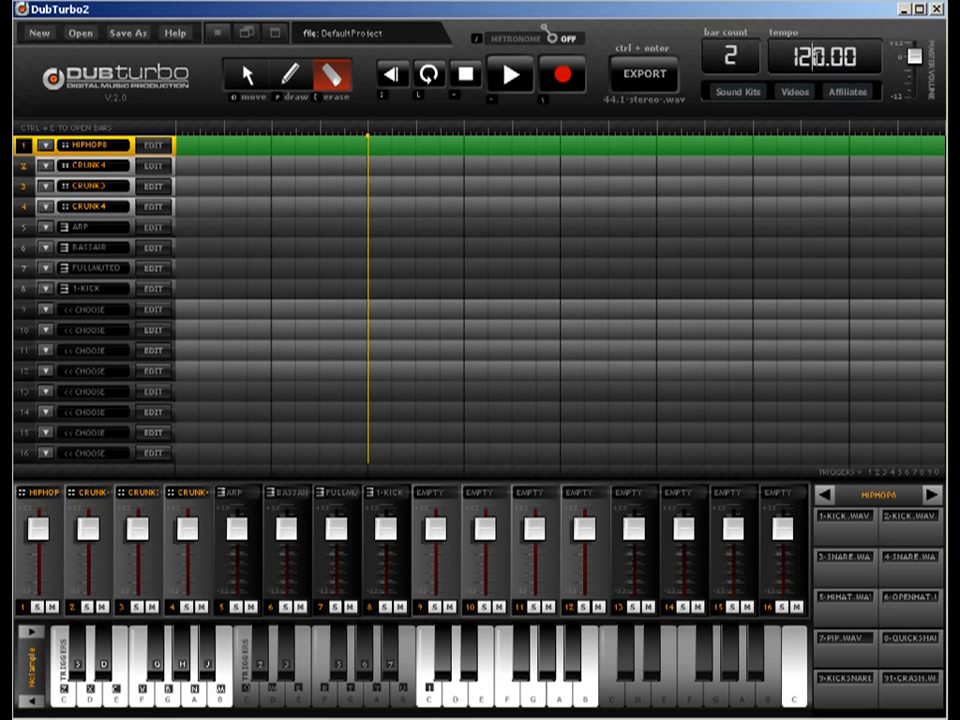
pyautogui.write('90')
pyautogui.press('Return')
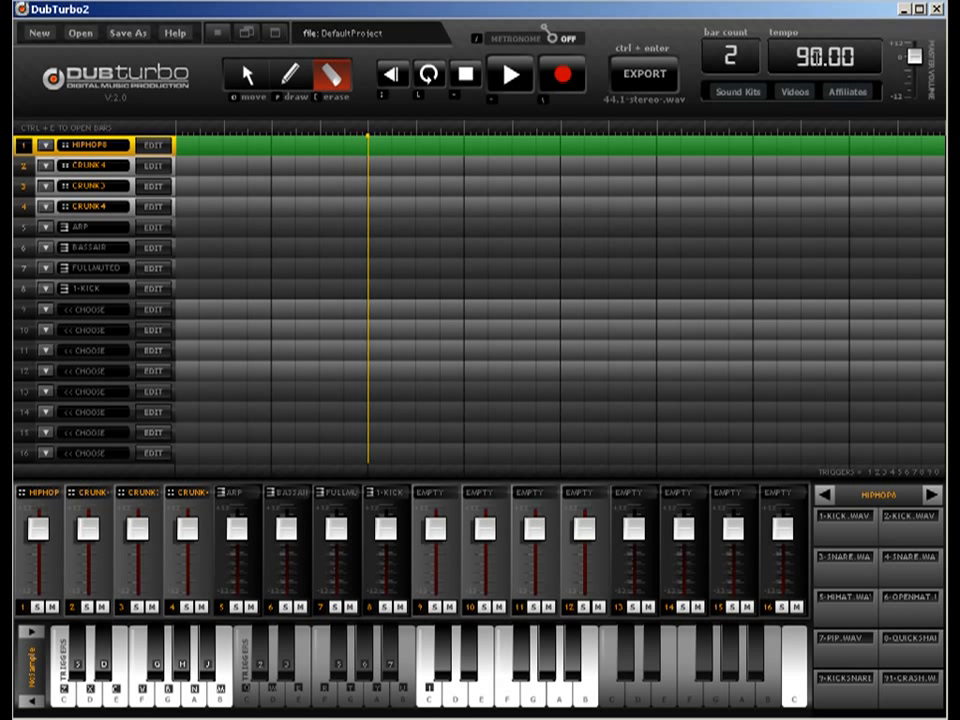
# Set the project tempo to 180.
pyautogui.doubleClick(817, 57)
pyautogui.write('180')
pyautogui.press('Return')
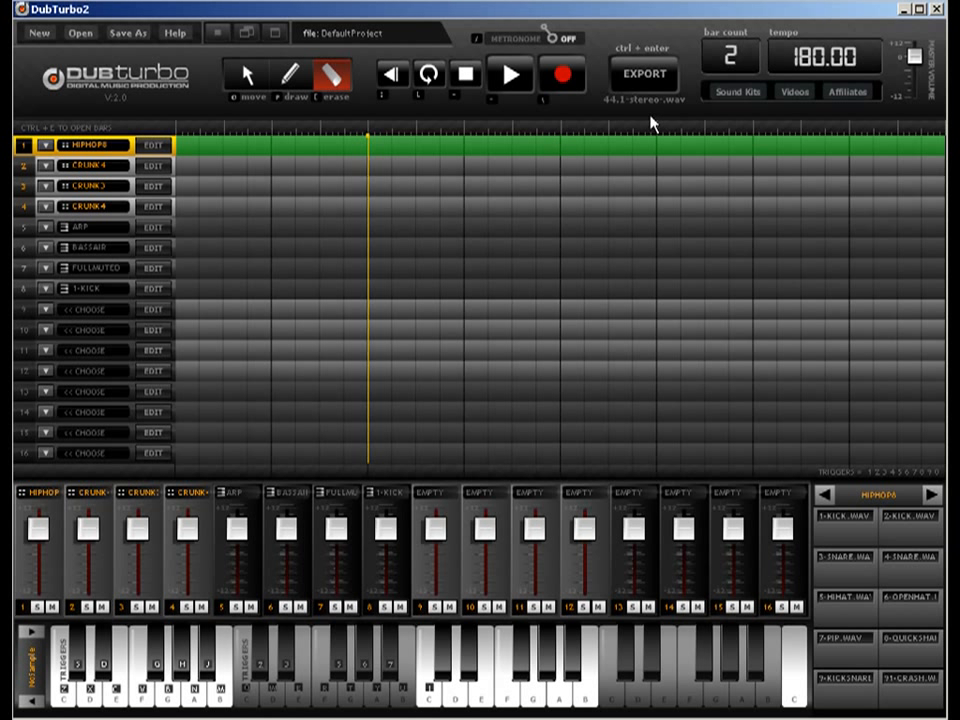
# Draw one pattern block at the start of track 1 and two consecutive blocks on track 2.
pyautogui.click(305, 83)
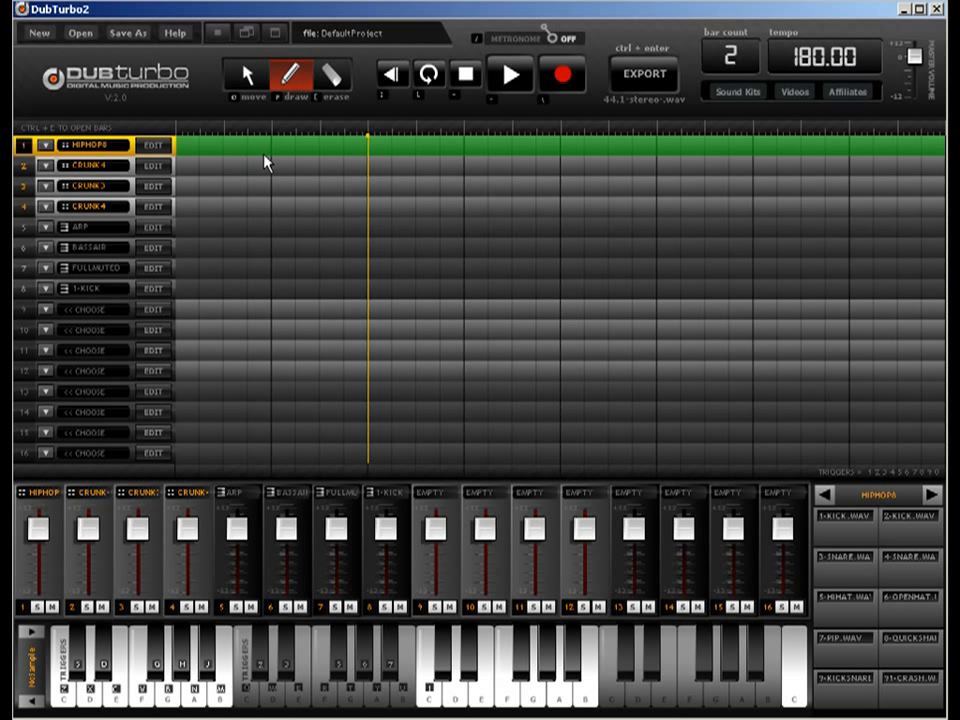
pyautogui.click(290, 150)
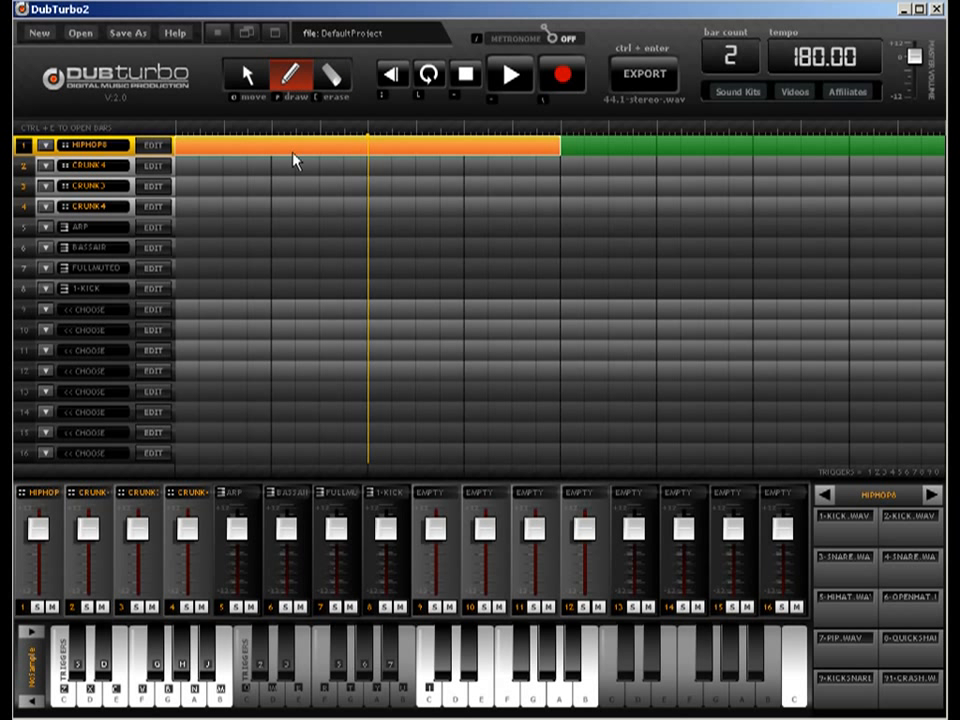
pyautogui.click(352, 168)
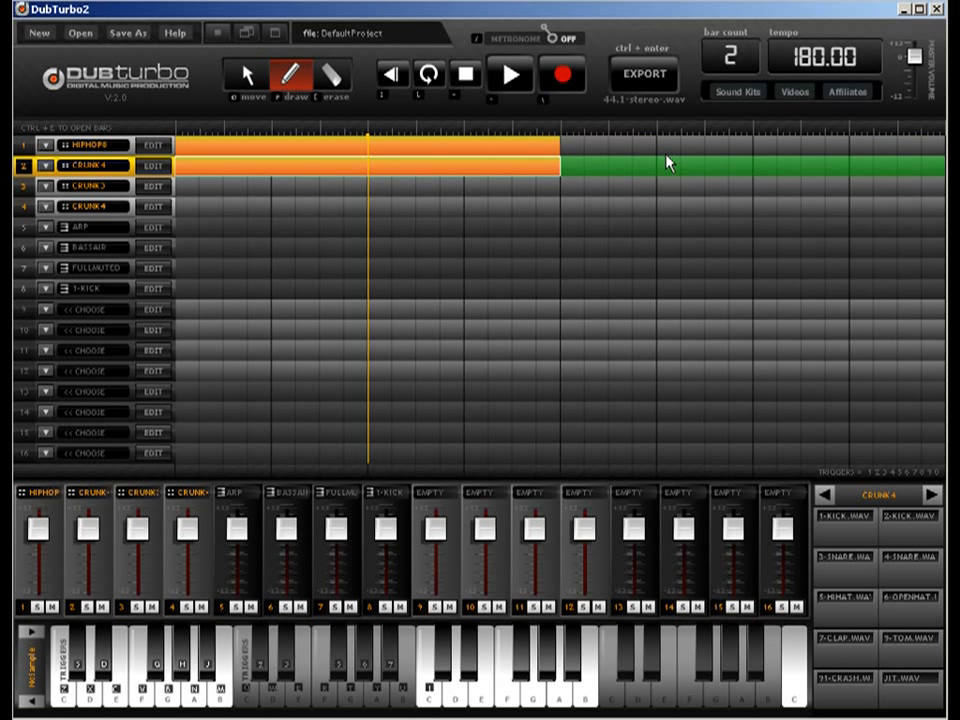
pyautogui.click(797, 160)
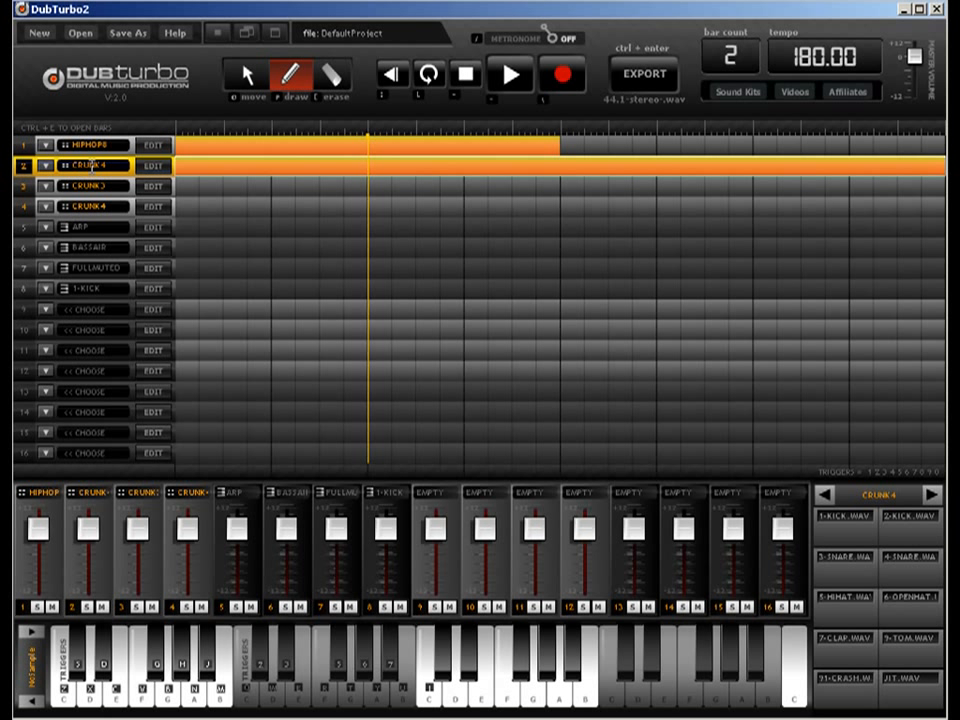
# Assign the HIPHOP8 drum kit to track 2, return to the main sequencer and turn on looping.
pyautogui.click(247, 78)
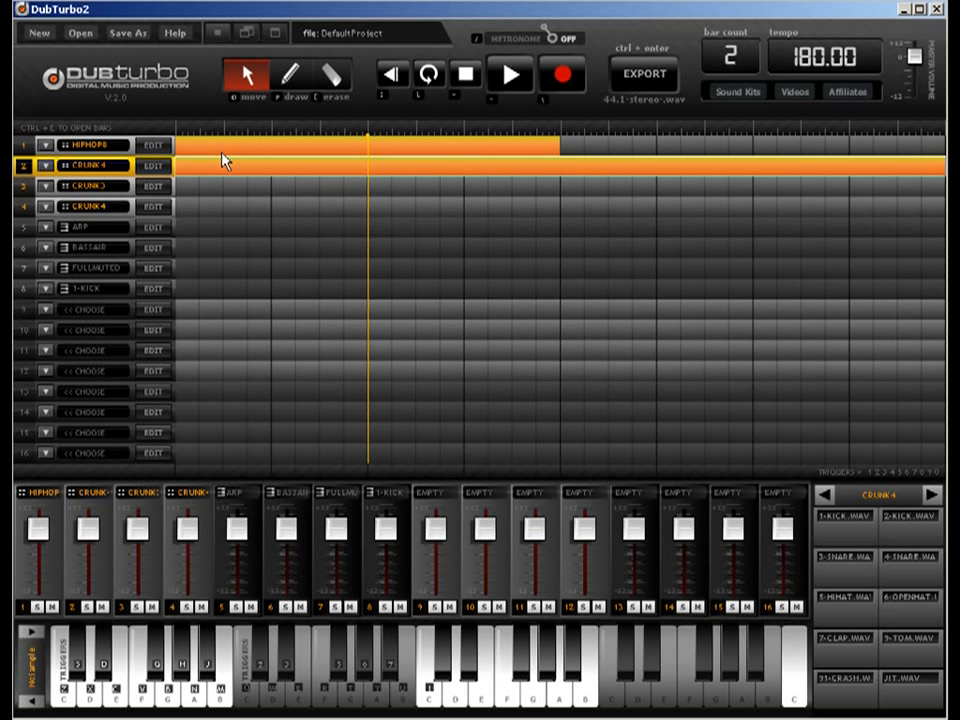
pyautogui.click(153, 167)
pyautogui.scroll(-1, 170, 222)
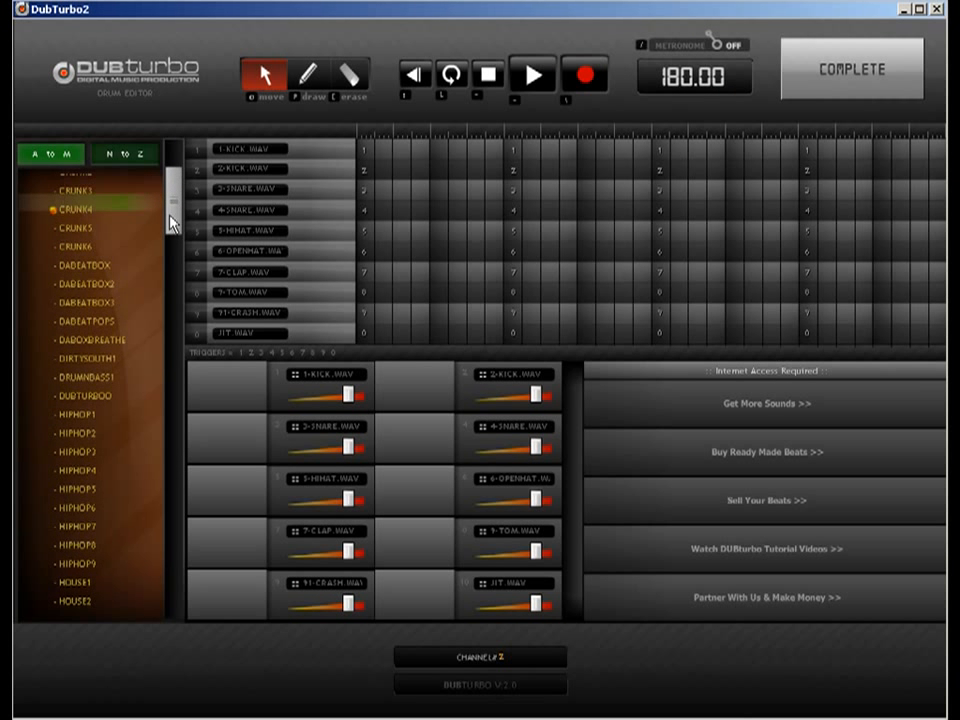
pyautogui.scroll(-1, 170, 222)
pyautogui.click(96, 528)
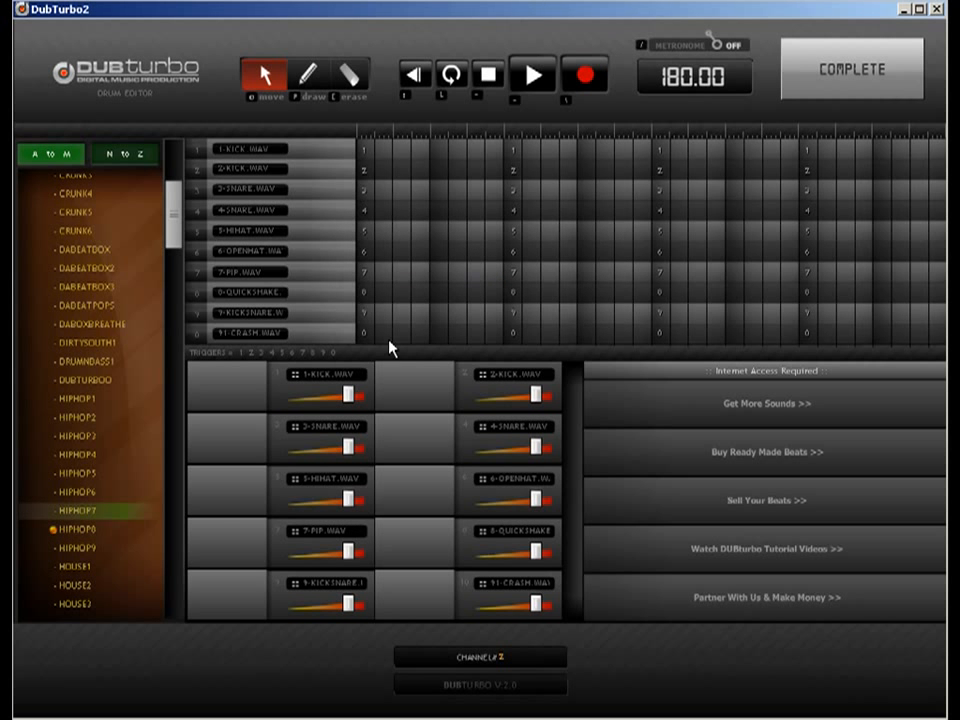
pyautogui.click(829, 60)
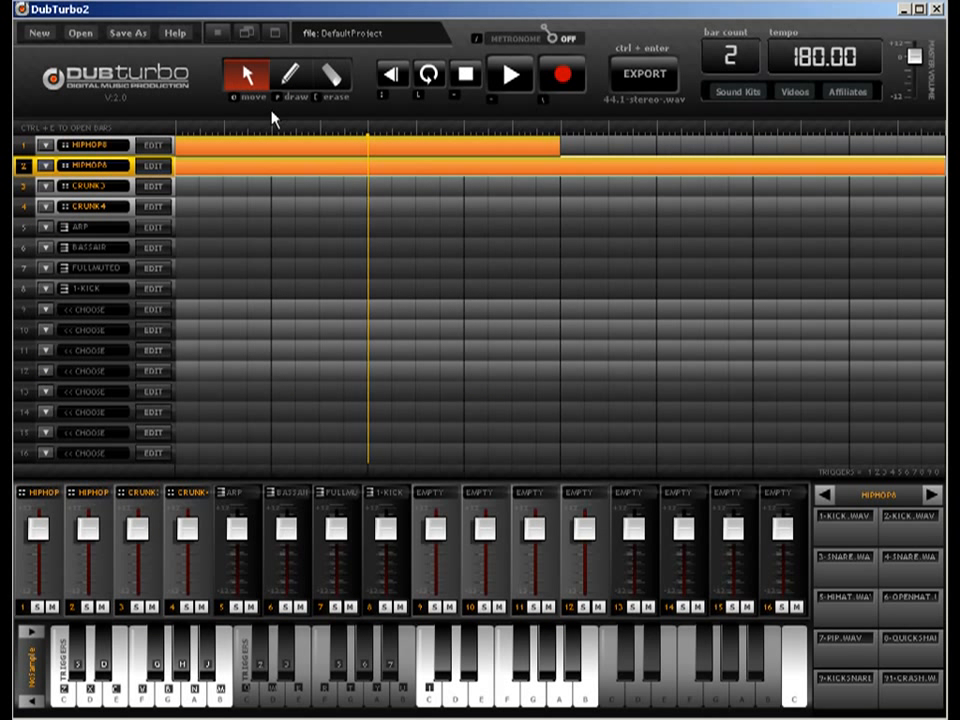
pyautogui.click(434, 73)
# In track 1's drum editor, draw 1-KICK notes on beat 1 and halfway through beat 3, and 4-SNARE notes on beats 2 and 4.
pyautogui.click(307, 147)
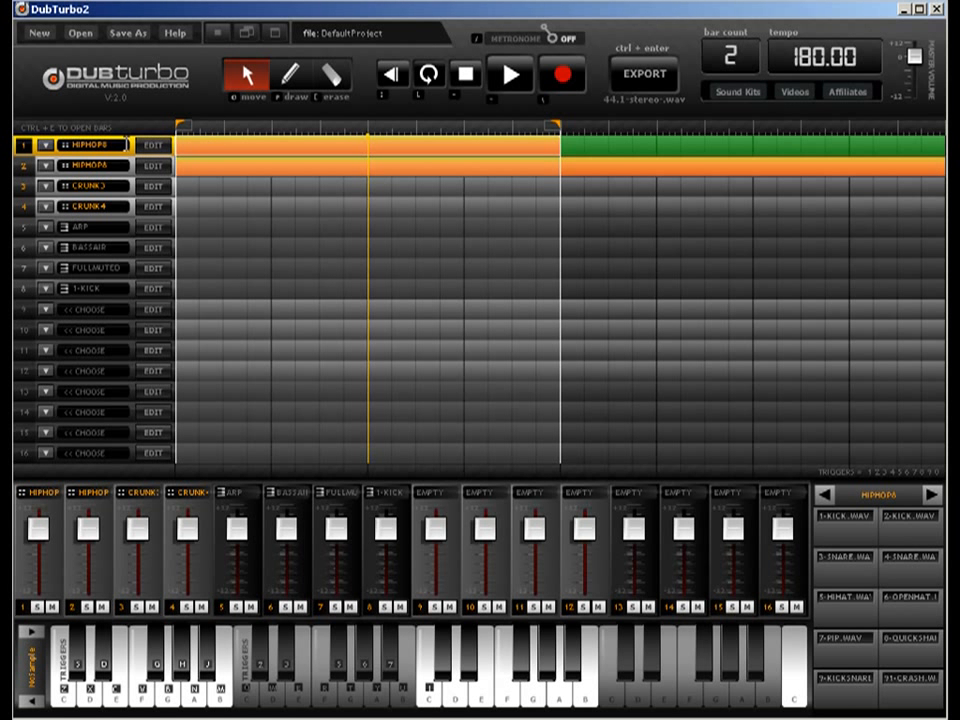
pyautogui.click(146, 146)
pyautogui.click(300, 71)
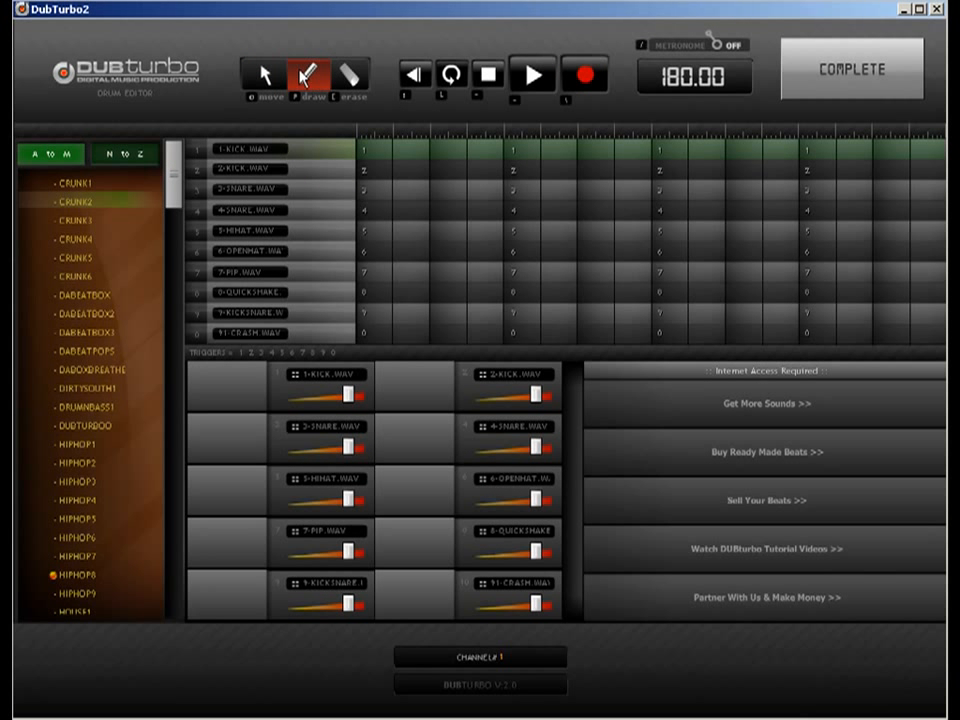
pyautogui.click(376, 150)
pyautogui.click(522, 211)
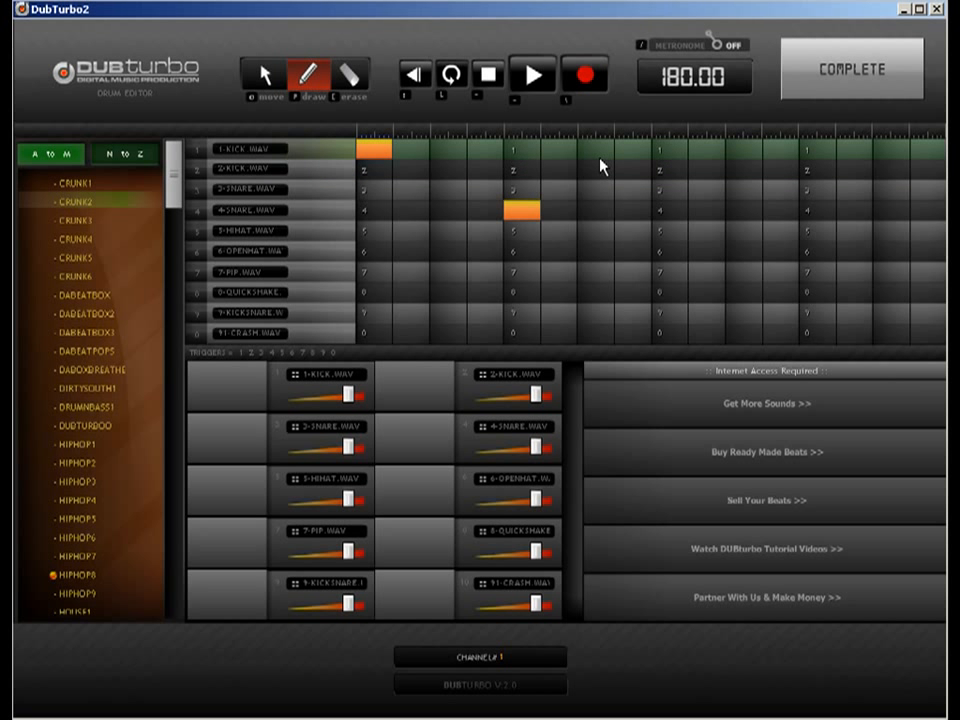
pyautogui.click(742, 150)
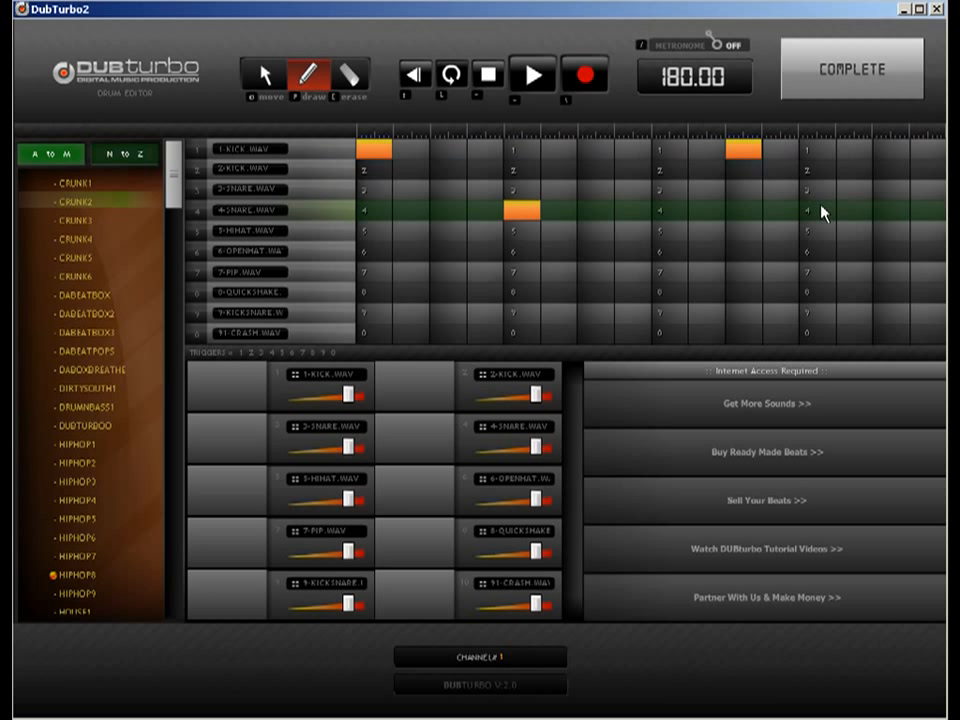
pyautogui.click(819, 211)
# Set the tempo to 90 in the drum editor.
pyautogui.doubleClick(683, 78)
pyautogui.write('90')
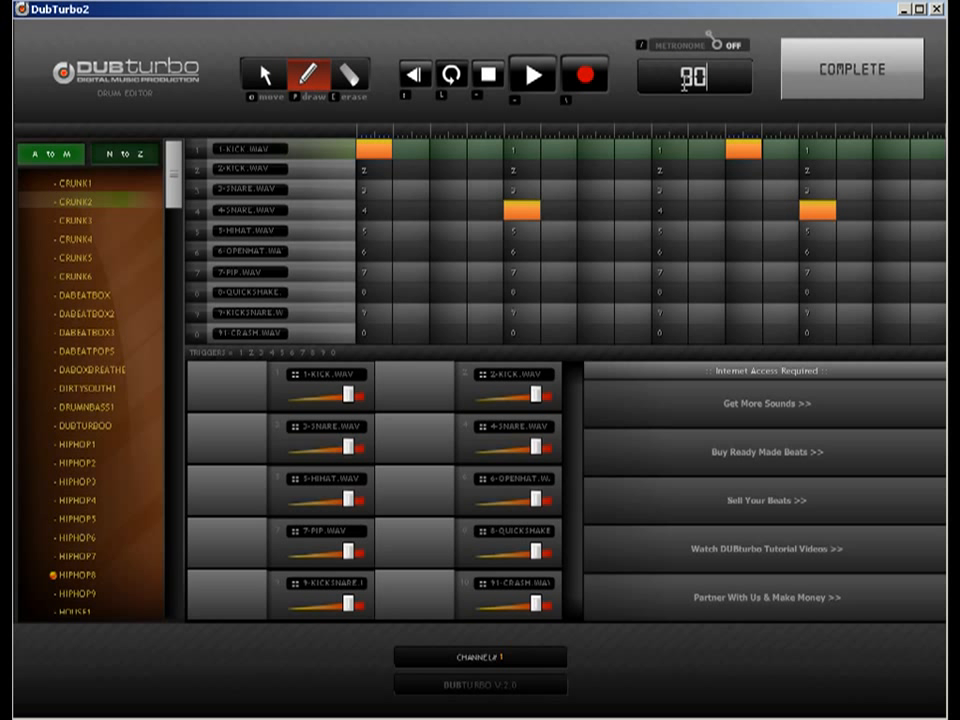
pyautogui.press('Return')
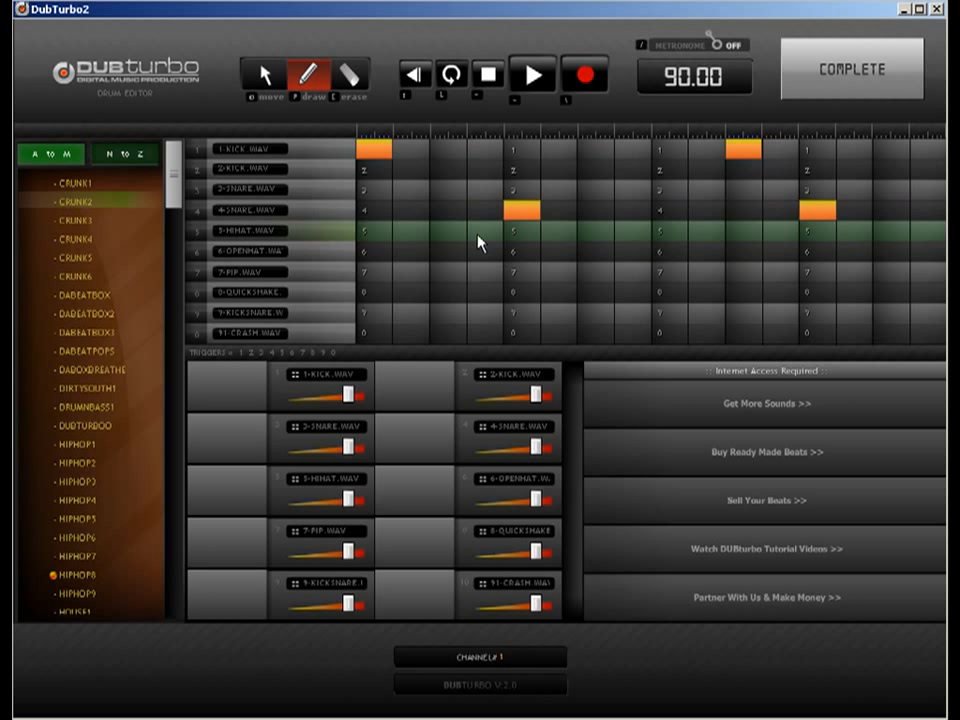
# Draw 5-HIHAT notes halfway through each beat plus one on the last grid cell of beat 4, and complete the track 1 pattern.
pyautogui.click(445, 235)
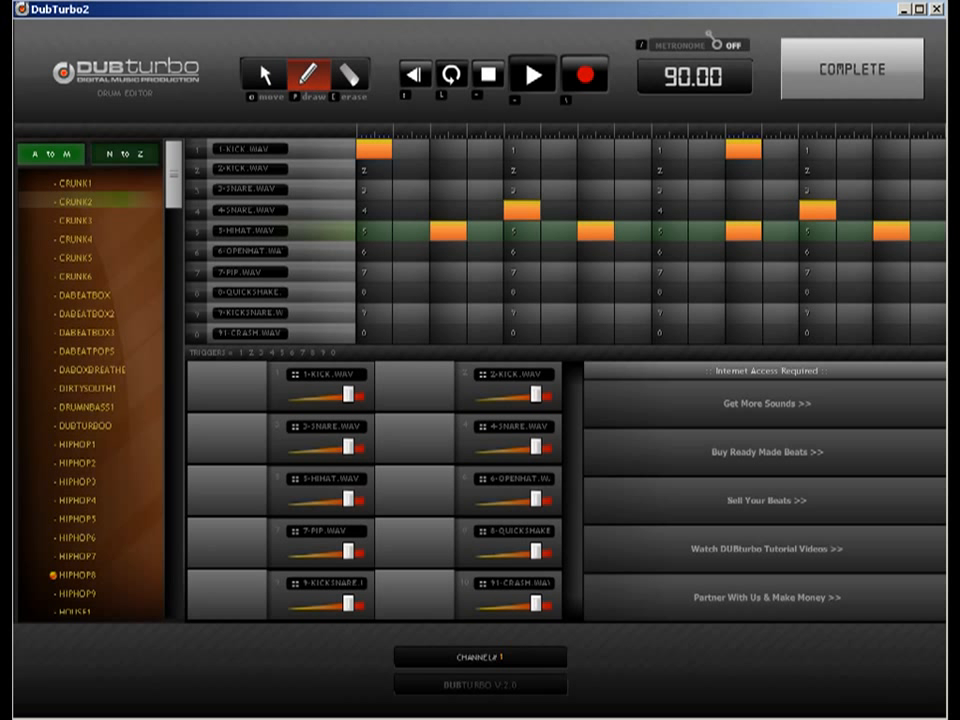
pyautogui.click(928, 232)
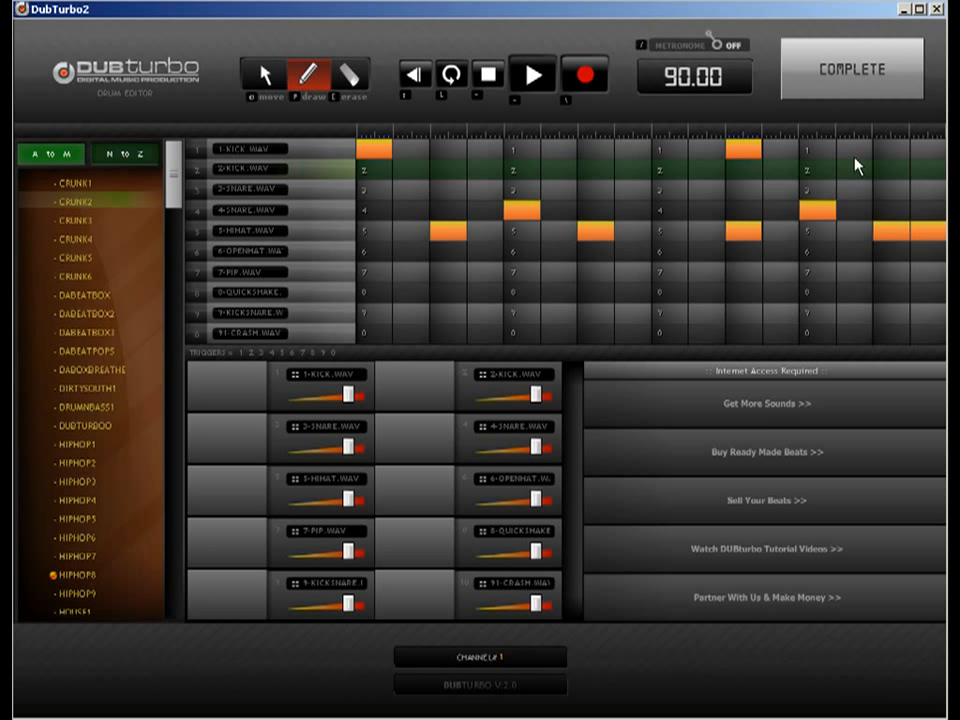
pyautogui.click(831, 92)
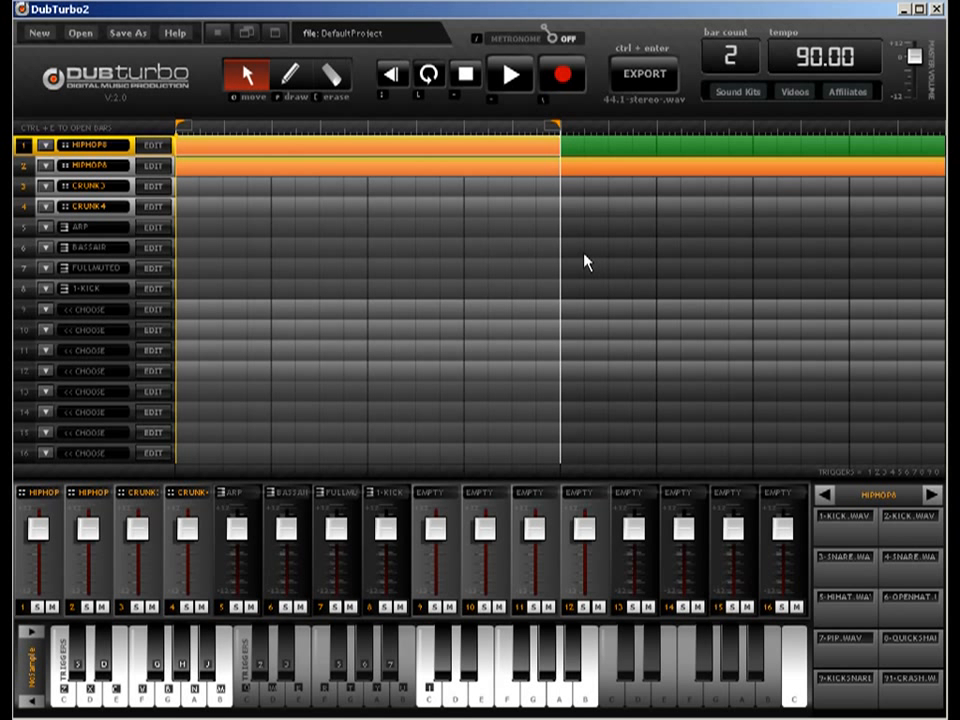
# Extend the loop range to the end of track 2's second block and mute track 1.
pyautogui.click(543, 170)
pyautogui.moveTo(558, 128); pyautogui.dragTo(906, 128)
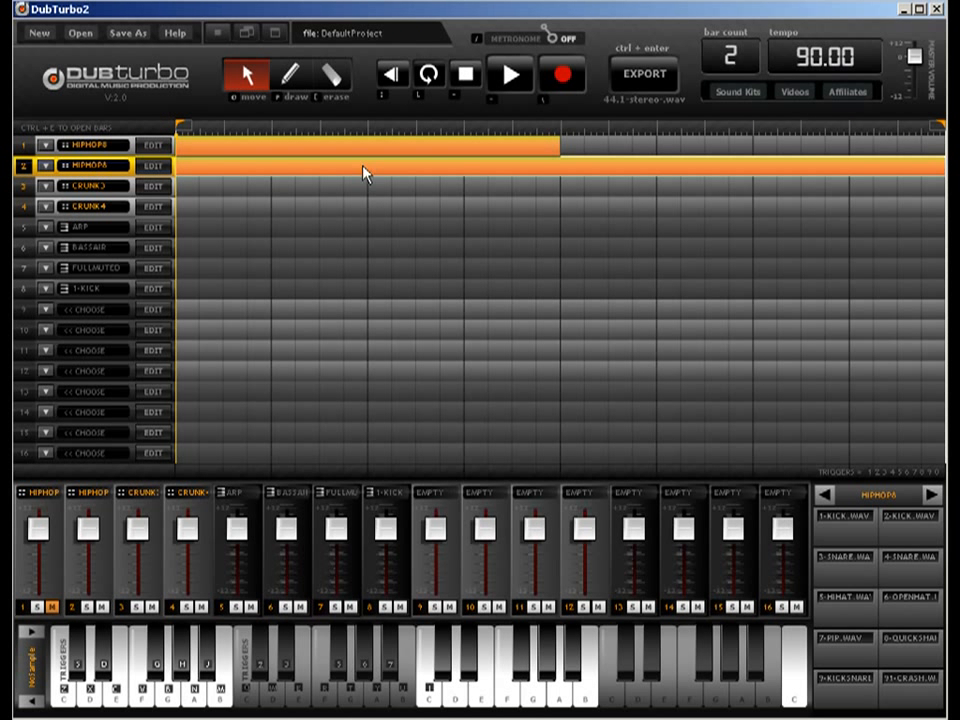
# Set the tempo to 180 in the main sequencer.
pyautogui.doubleClick(811, 57)
pyautogui.write('180')
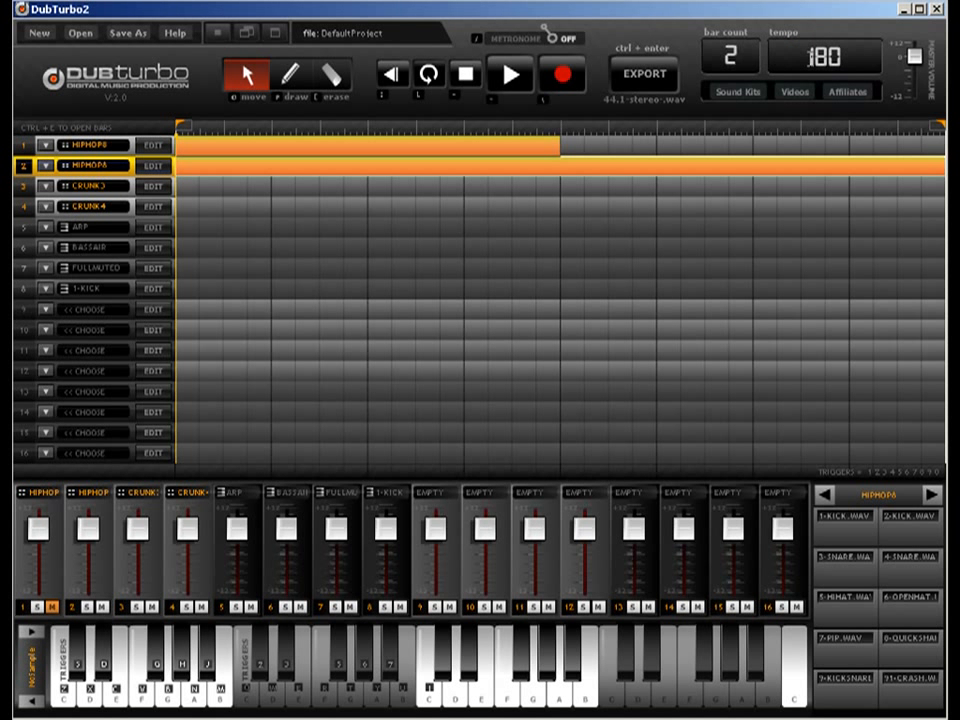
pyautogui.press('Return')
# In track 2's drum editor, draw 1-KICK notes on beat 1 and halfway through beat 3, and 4-SNARE notes on beats 2 and 4.
pyautogui.doubleClick(278, 172)
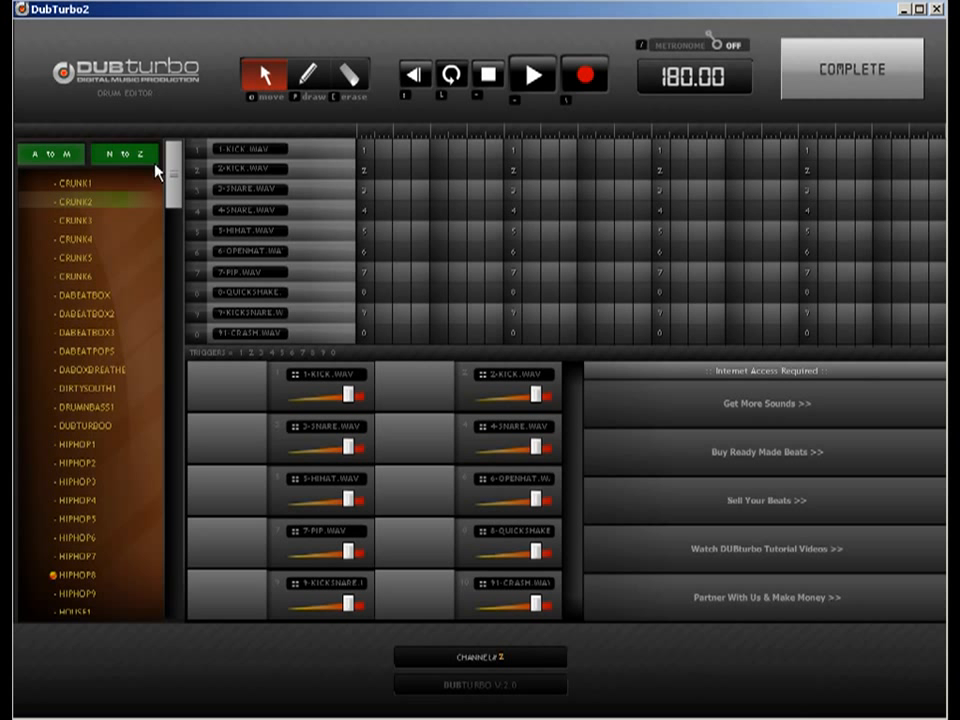
pyautogui.click(307, 75)
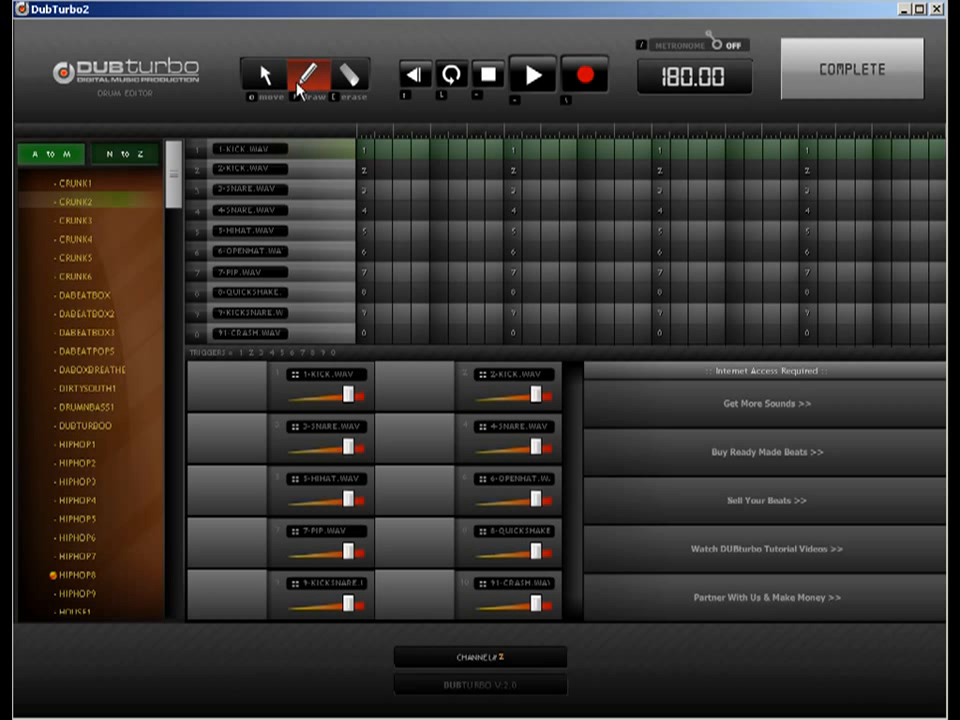
pyautogui.click(366, 150)
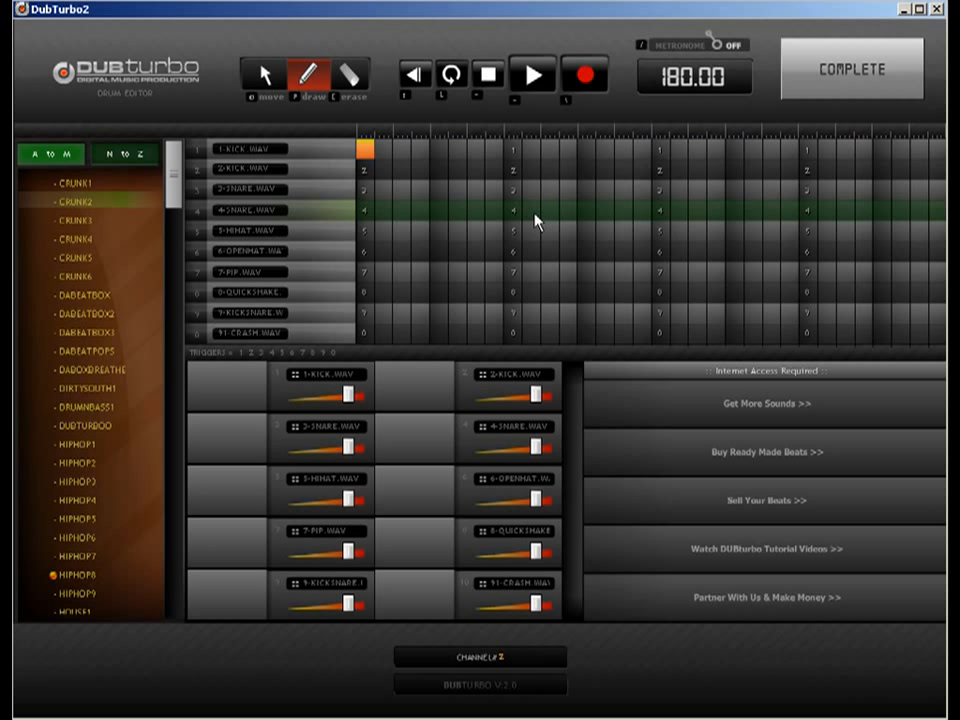
pyautogui.click(512, 210)
pyautogui.click(735, 150)
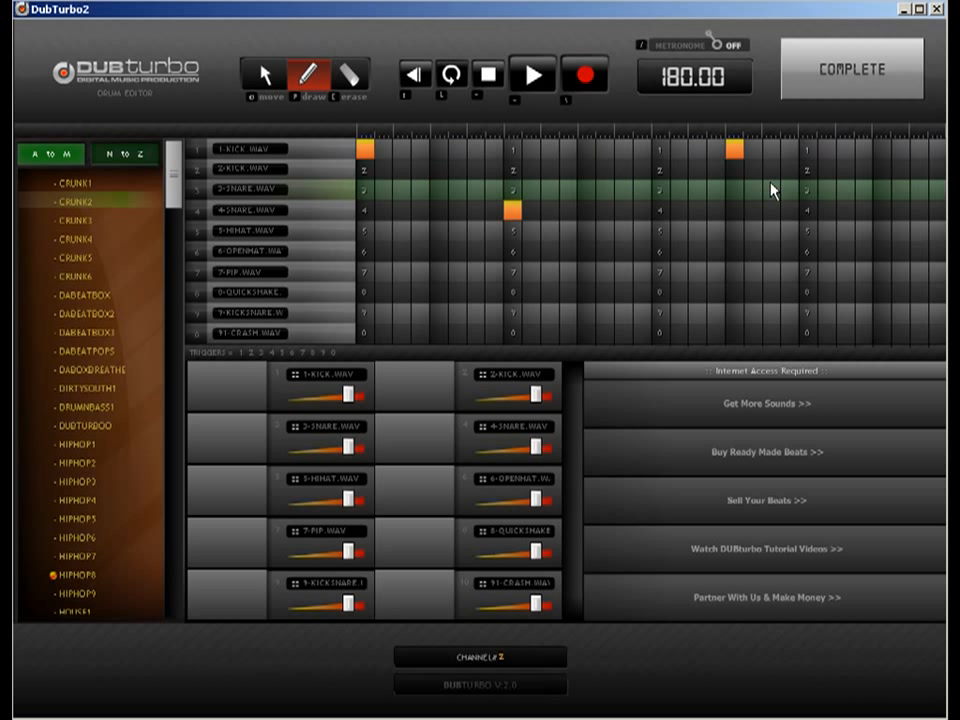
pyautogui.click(808, 210)
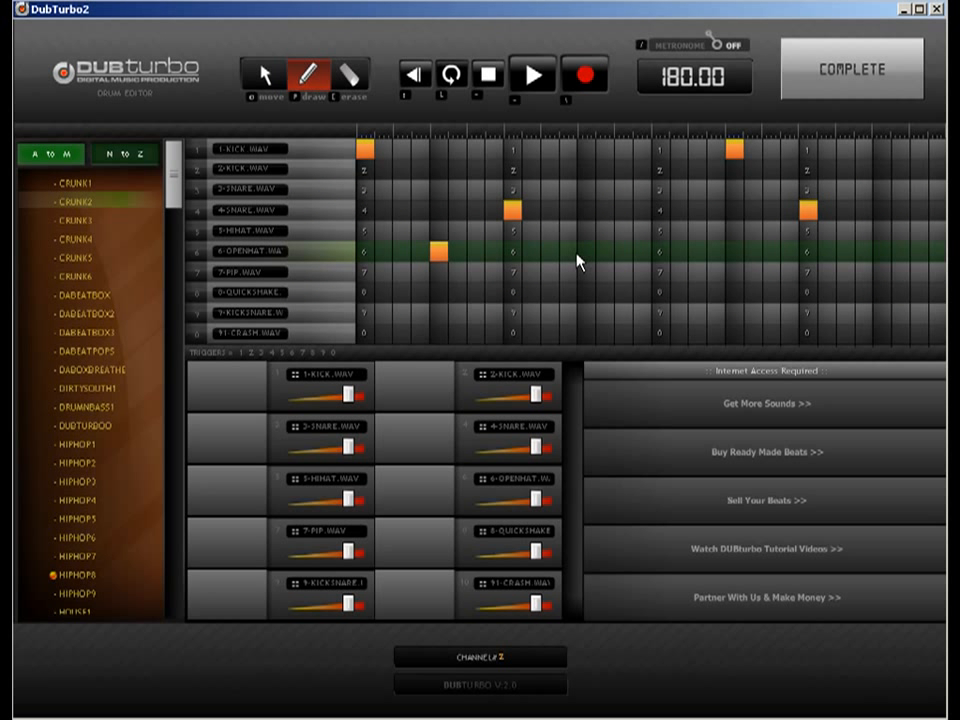
# Erase the stray 6-OPENHAT note, draw 5-HIHAT notes halfway through each beat plus one near the end of beat 4, and complete the pattern.
pyautogui.press('e')
pyautogui.click(438, 251)
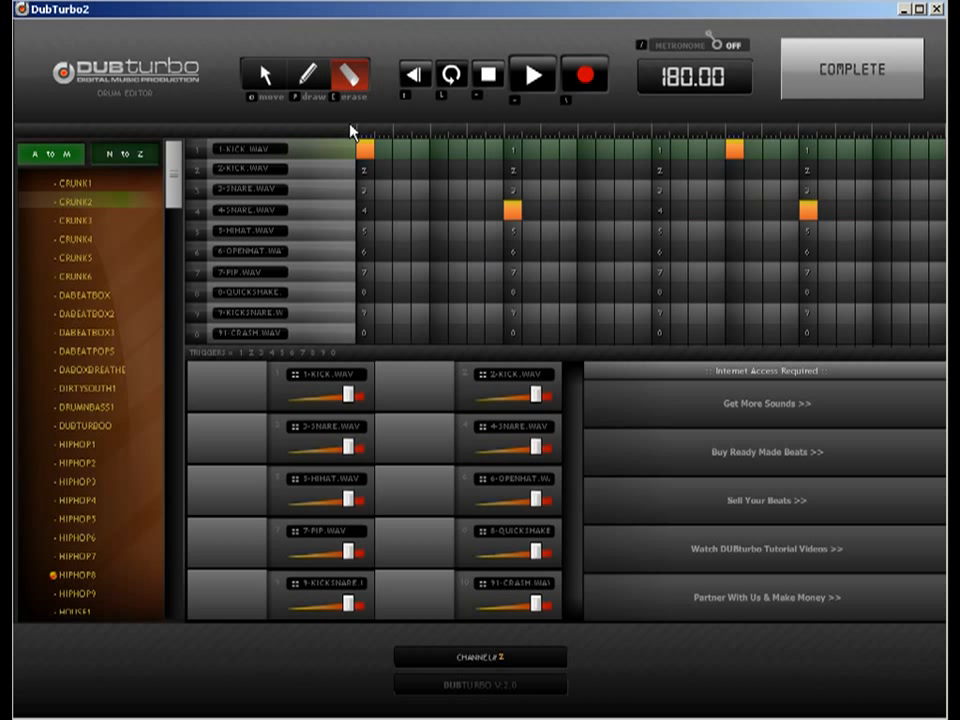
pyautogui.click(310, 76)
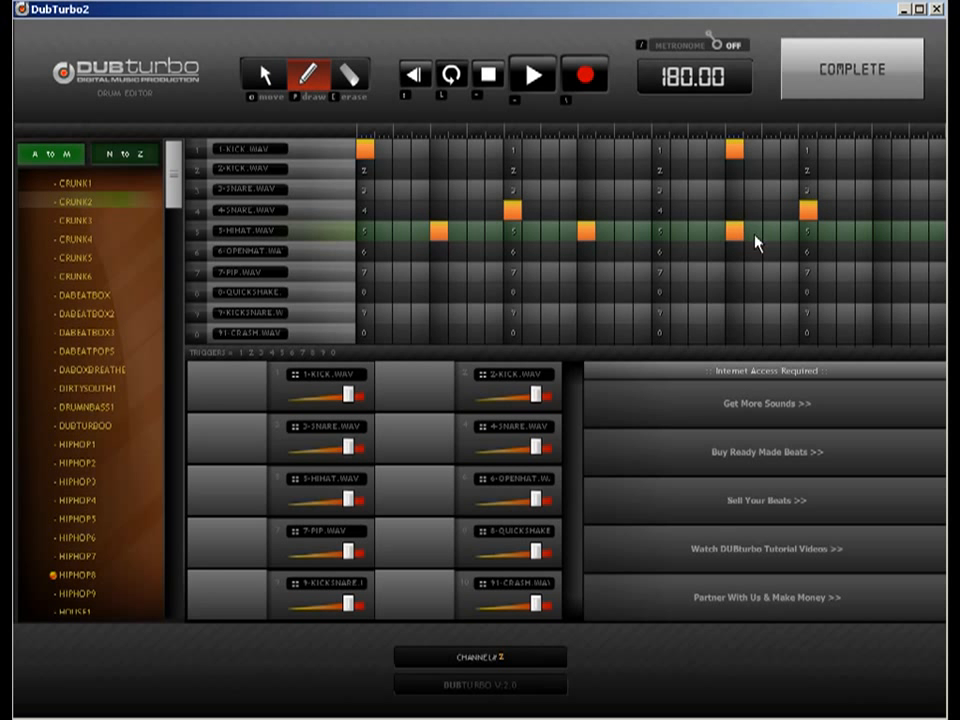
pyautogui.click(880, 244)
pyautogui.click(921, 240)
pyautogui.click(860, 88)
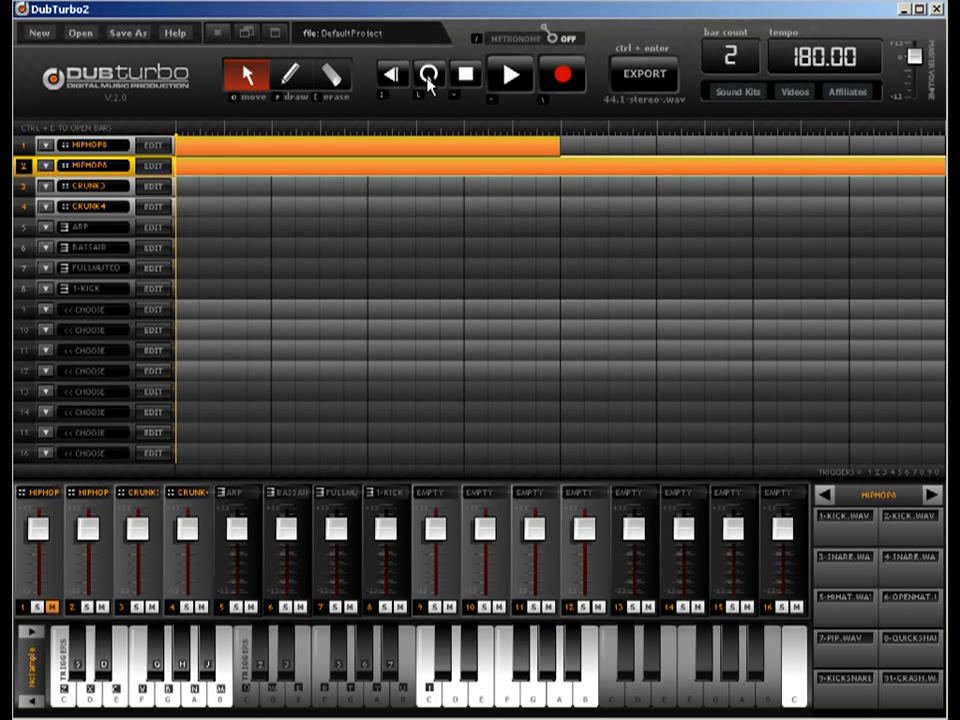
# Turn looping back on and play the track 2 pattern at the current tempo.
pyautogui.click(427, 72)
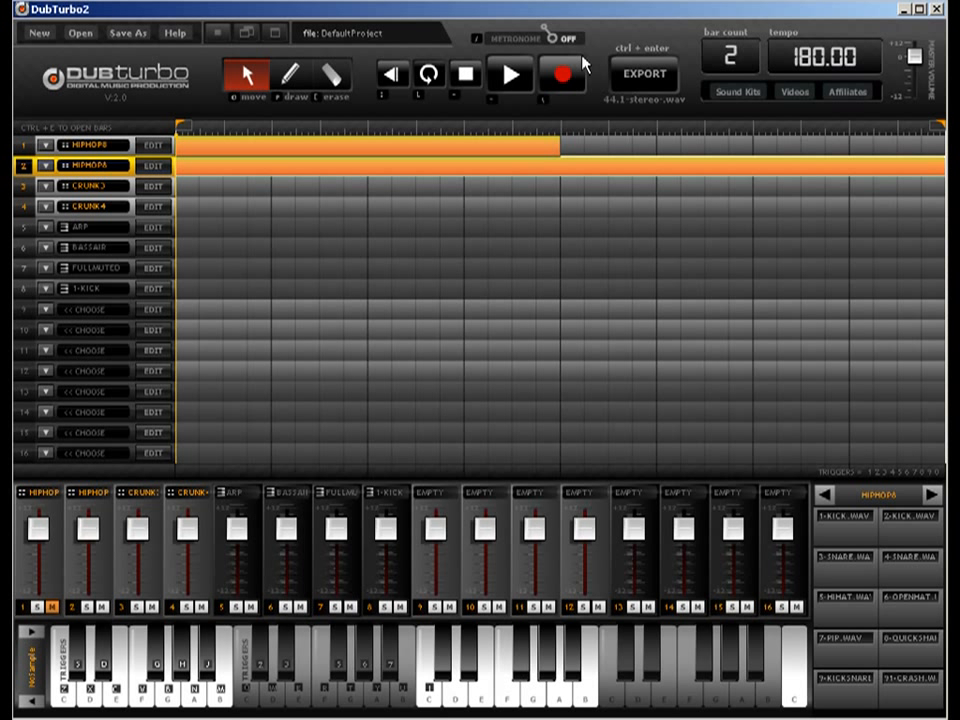
pyautogui.press('space')
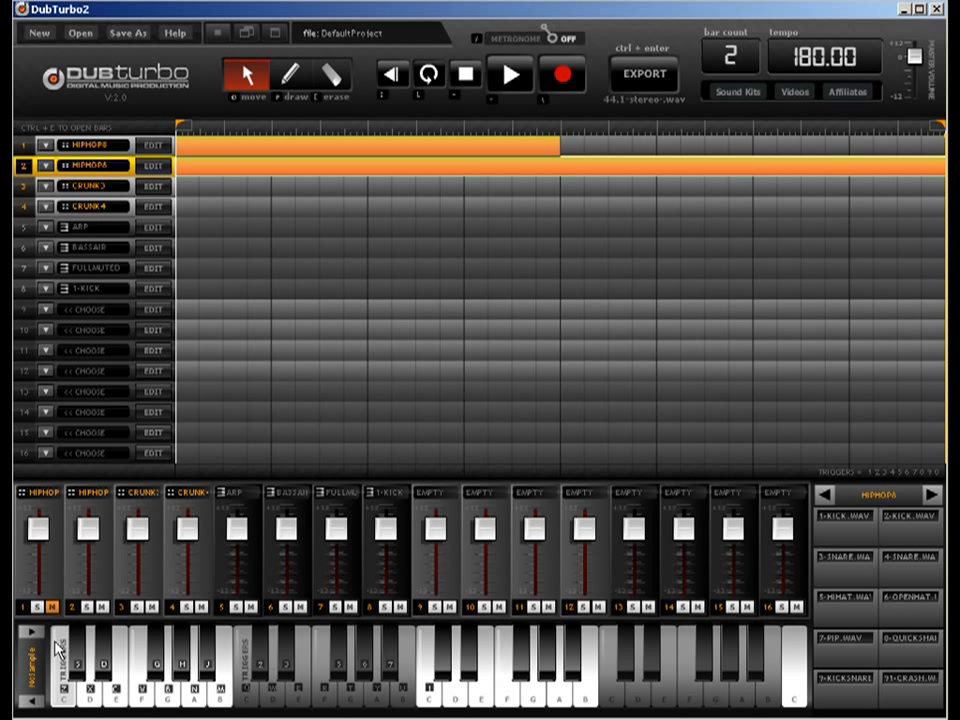
# Mute track 2 instead of track 1 and set the tempo to 90.
pyautogui.click(101, 607)
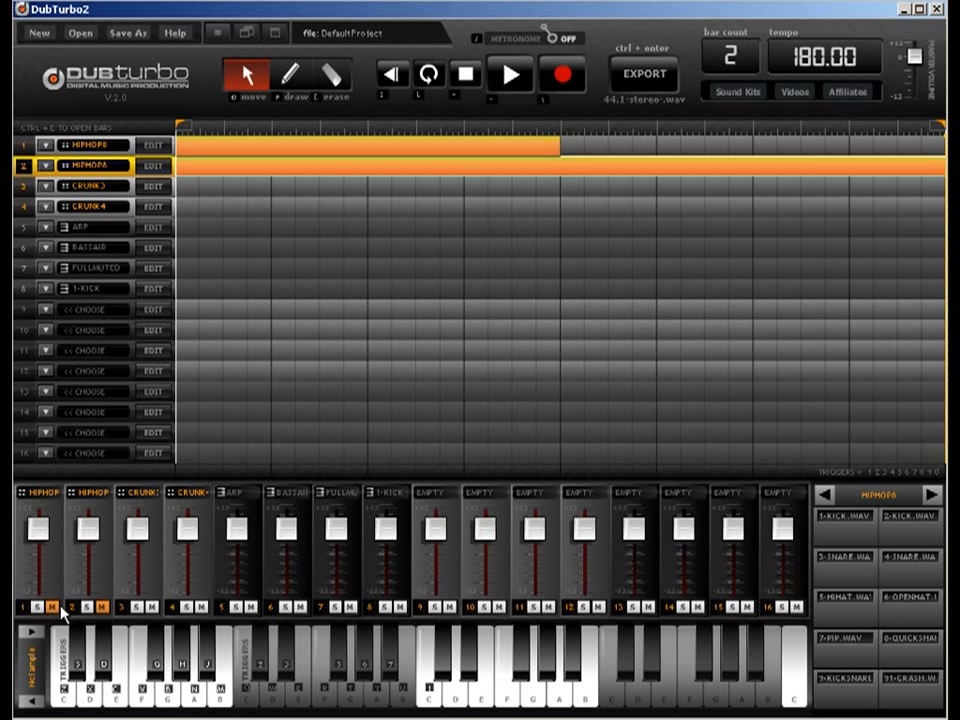
pyautogui.click(826, 57)
pyautogui.write('90')
pyautogui.press('Return')
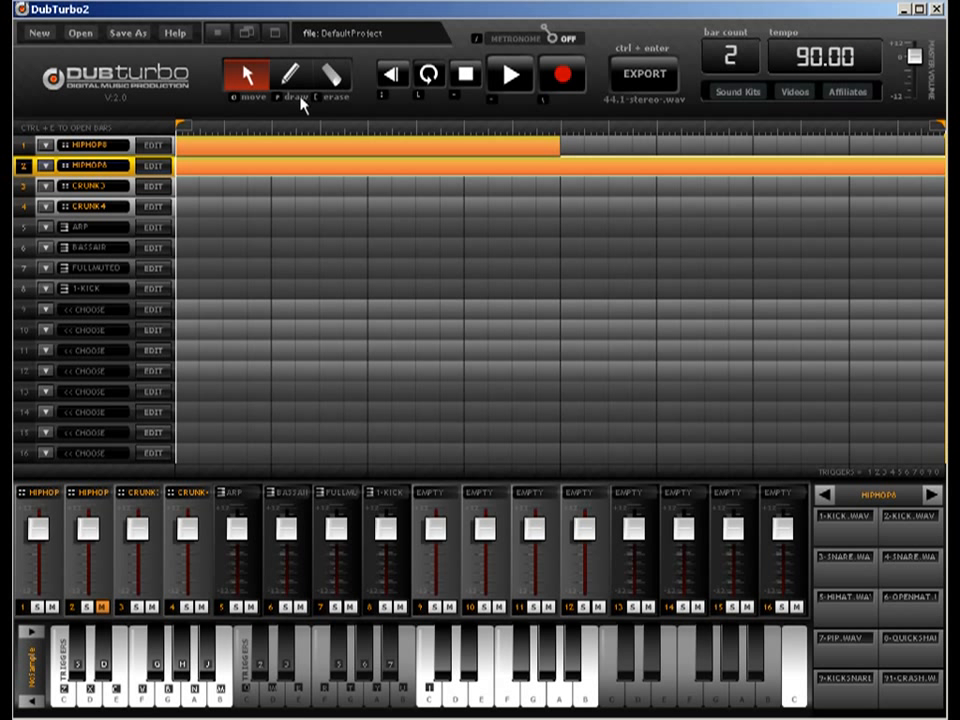
# Shorten the loop range to the length of track 1's block and play it back.
pyautogui.moveTo(931, 153)
pyautogui.mouseDown()
pyautogui.moveTo(942, 150)
pyautogui.moveTo(596, 141)
pyautogui.moveTo(542, 144)
pyautogui.moveTo(535, 155)
pyautogui.mouseUp()
pyautogui.press('space')
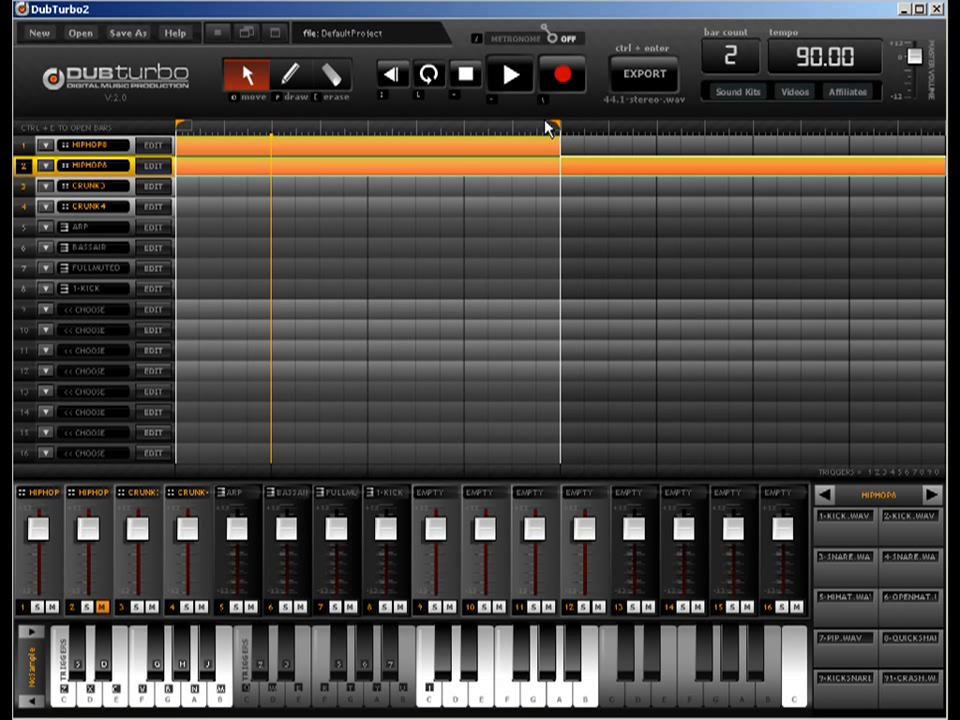
# Extend the loop range over the full length of track 2's block and mute track 1 instead of track 2.
pyautogui.moveTo(552, 130); pyautogui.dragTo(858, 134)
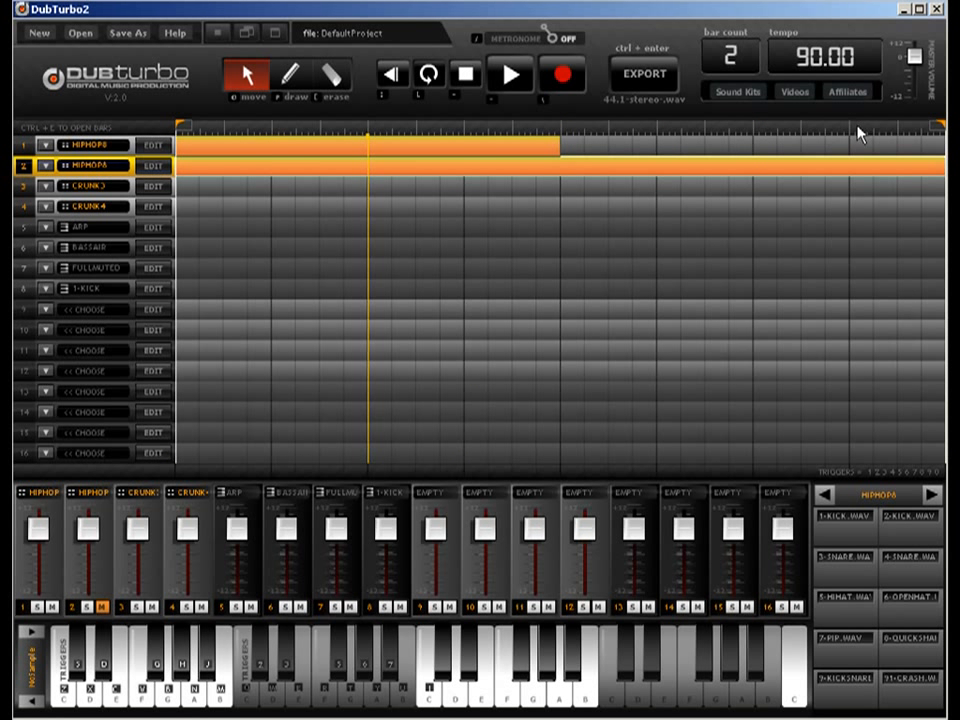
pyautogui.click(102, 606)
pyautogui.click(52, 606)
# Open track 2's pattern, draw extra 5-HIHAT notes on the half-width grid cells across all four beats, and complete it.
pyautogui.hotkey('ctrl', 'e')
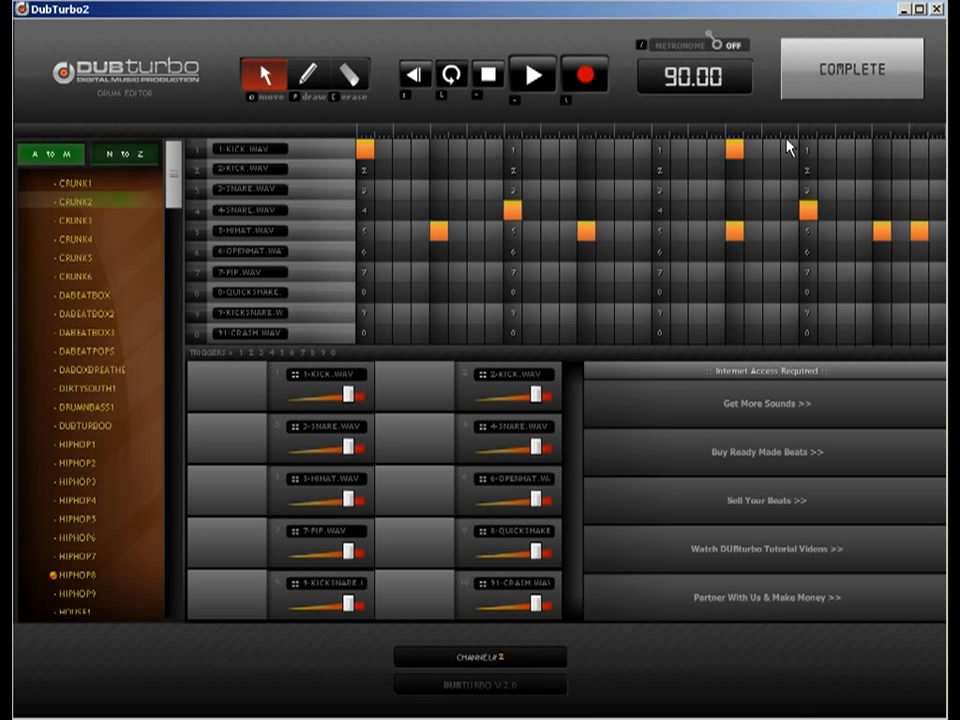
pyautogui.click(303, 80)
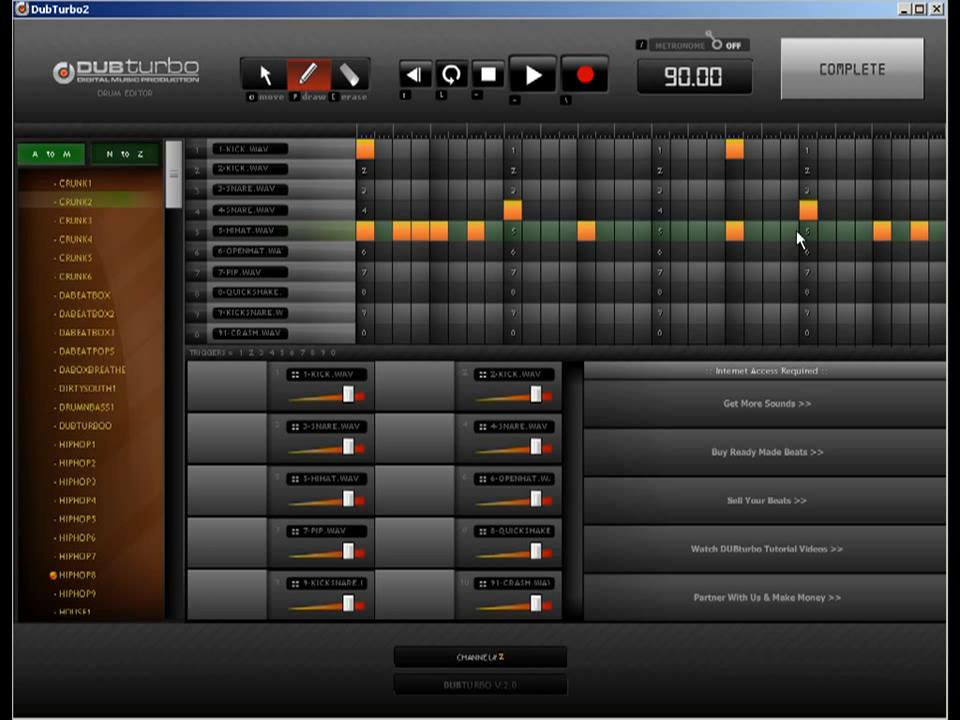
pyautogui.click(934, 233)
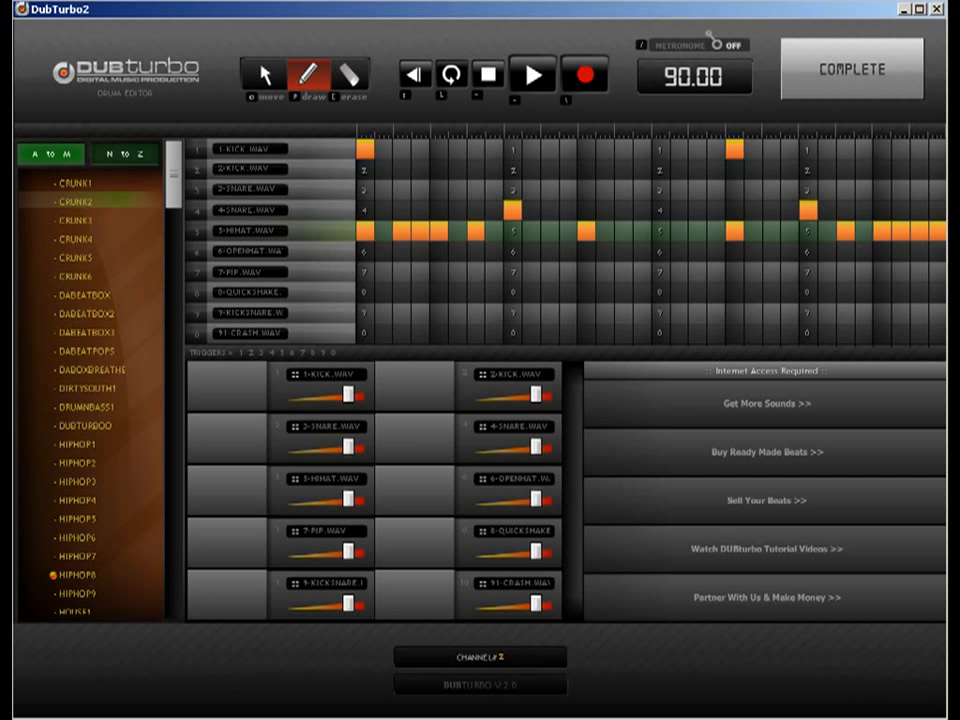
pyautogui.click(549, 231)
pyautogui.click(605, 231)
pyautogui.click(661, 231)
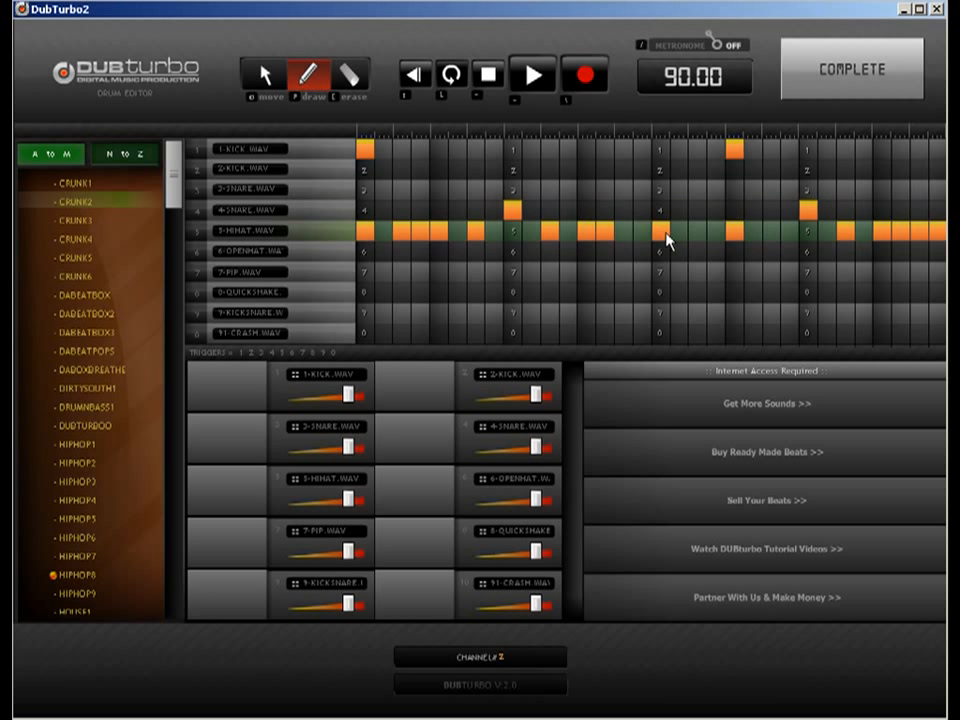
pyautogui.click(822, 66)
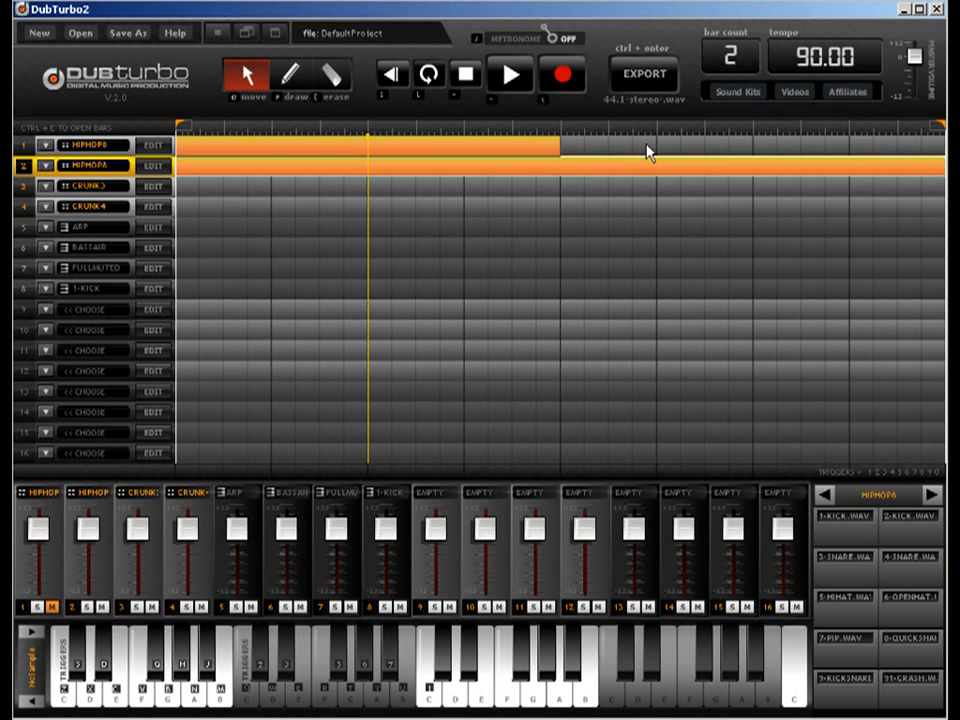
# Compare the grid spacing of the track 1 and track 2 patterns in the drum editor.
pyautogui.doubleClick(489, 174)
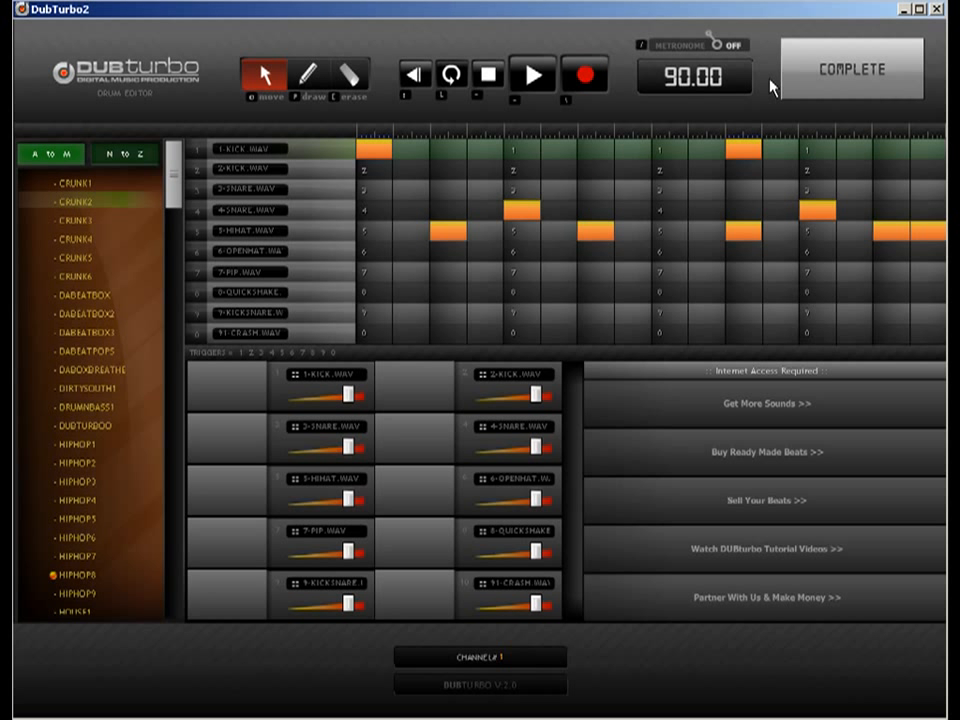
pyautogui.click(797, 79)
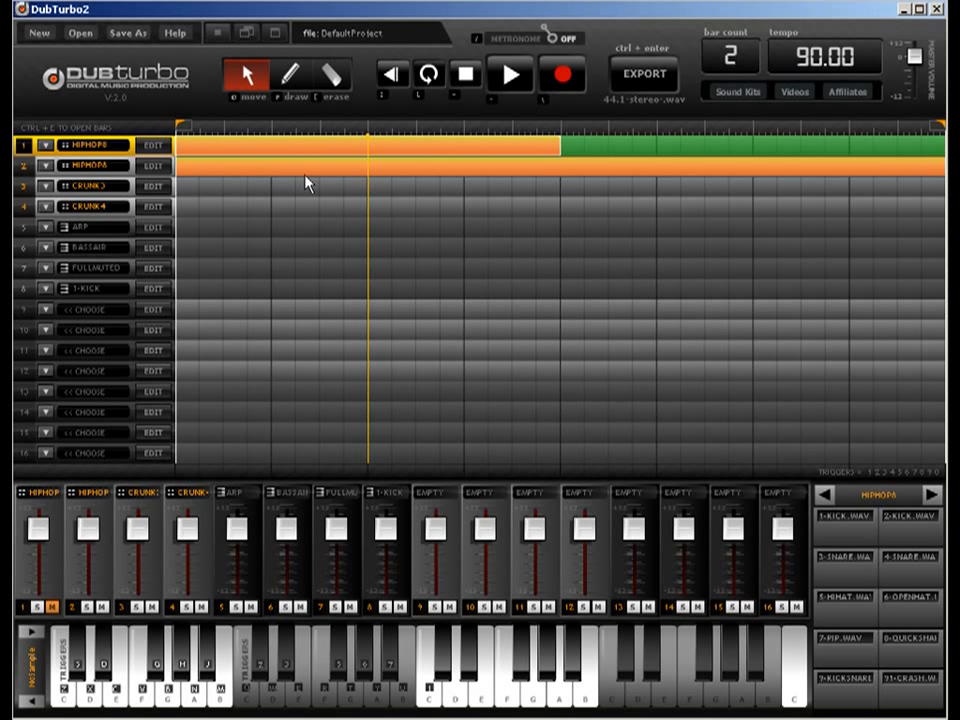
pyautogui.click(178, 169)
pyautogui.doubleClick(180, 152)
pyautogui.click(834, 88)
pyautogui.click(222, 166)
pyautogui.click(153, 168)
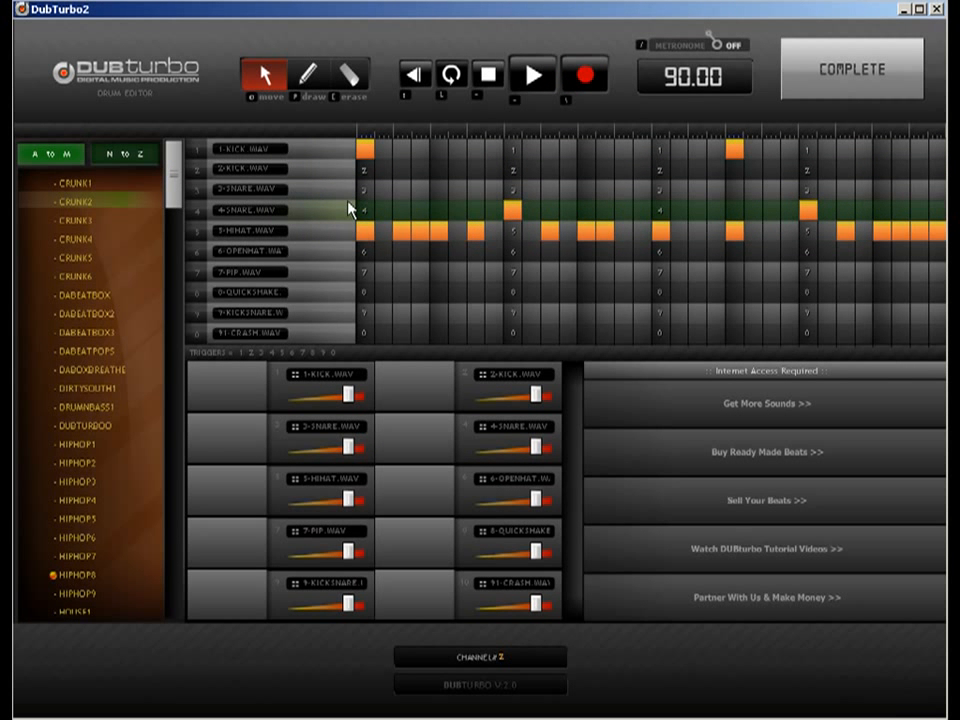
pyautogui.click(846, 66)
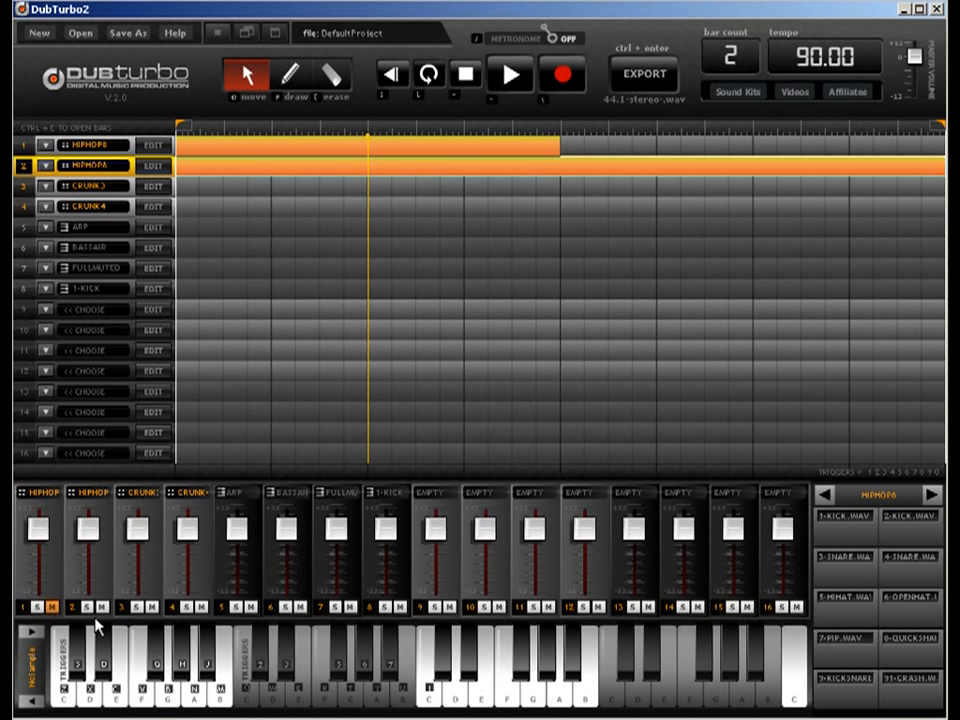
# Copy track 1's block into the empty second half of its lane.
pyautogui.moveTo(303, 149); pyautogui.dragTo(605, 149)
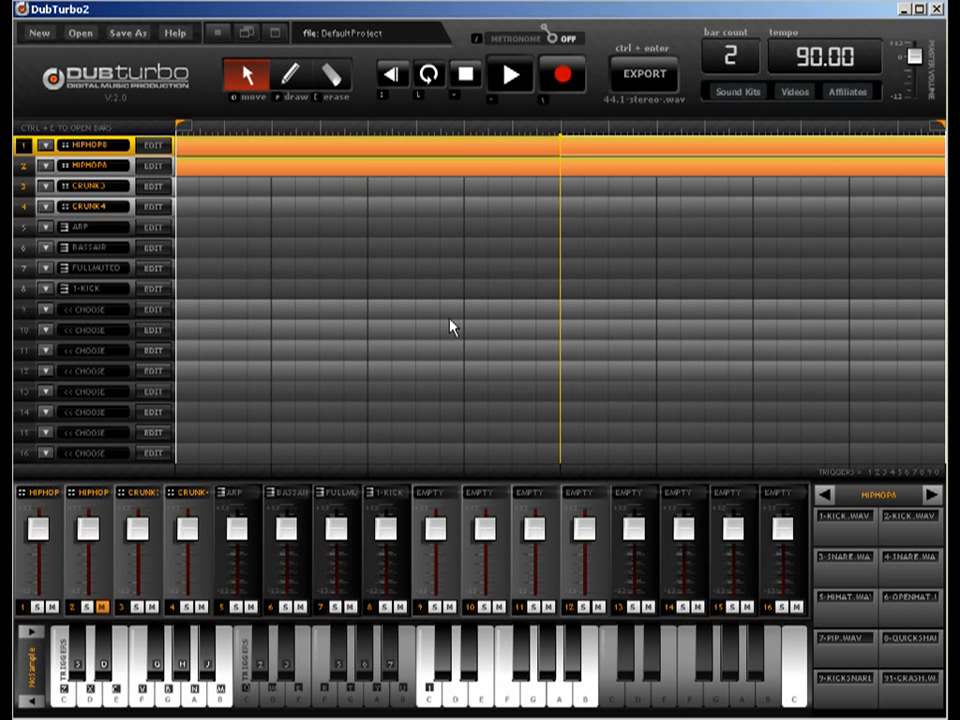
# Set the tempo to 180 and play track 2 with track 1 muted instead of track 2.
pyautogui.doubleClick(822, 57)
pyautogui.write('180')
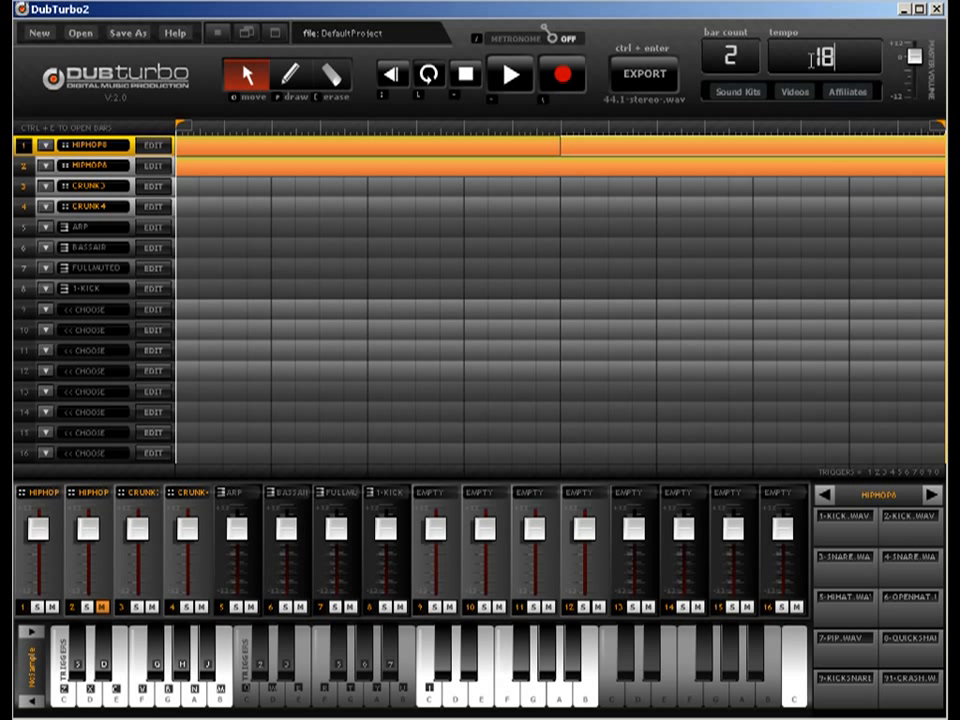
pyautogui.press('Return')
pyautogui.click(51, 607)
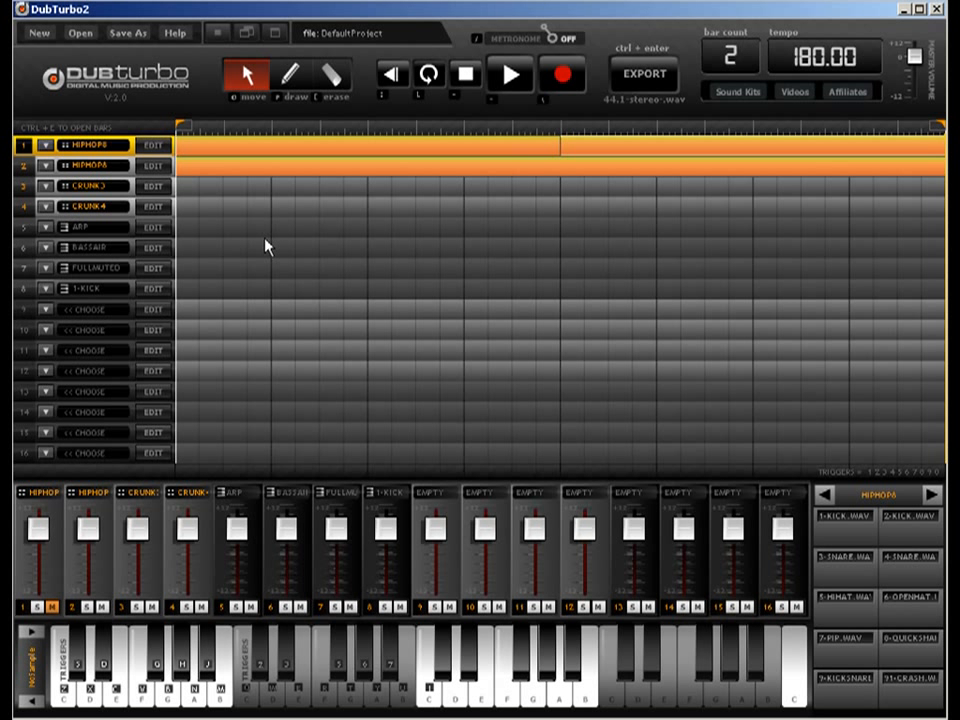
pyautogui.press('space')
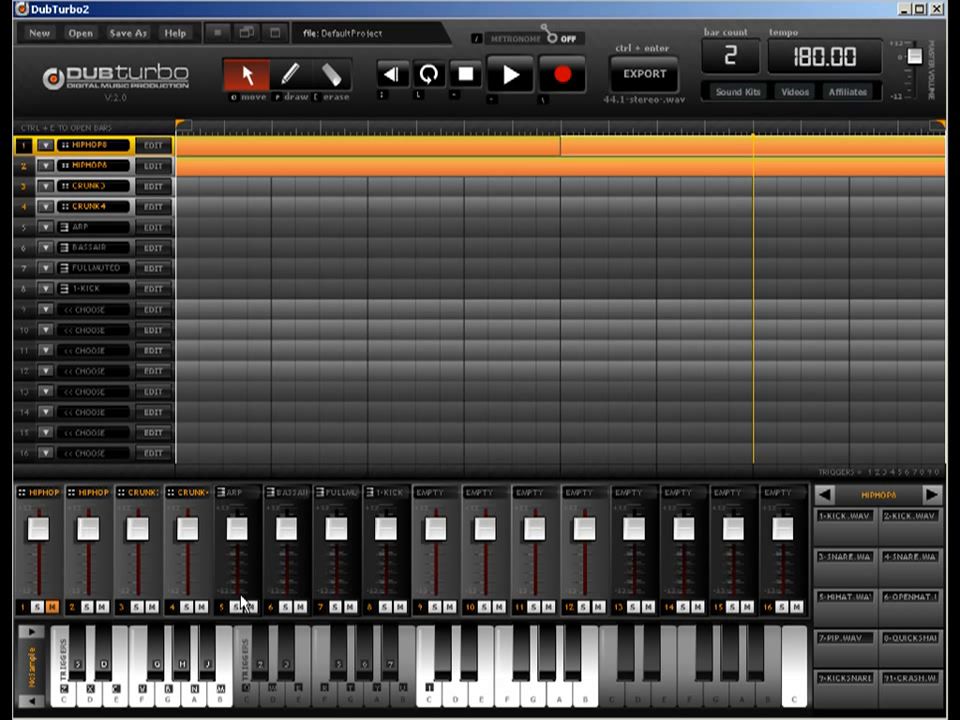
# Erase the pattern blocks on tracks 1 and 2 and start a new project.
pyautogui.click(822, 56)
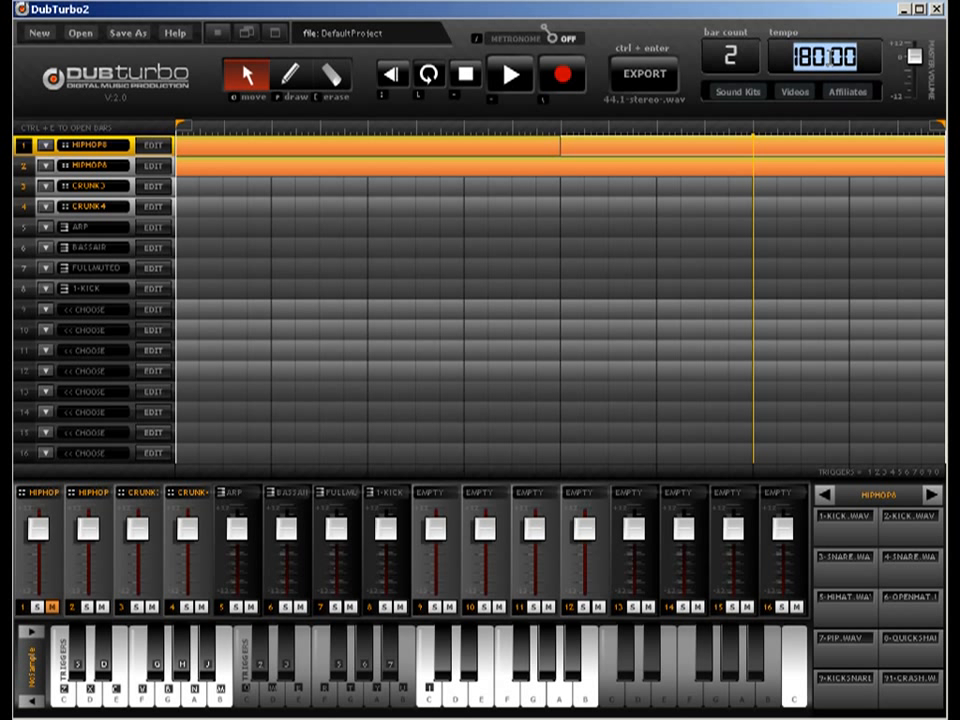
pyautogui.click(340, 71)
pyautogui.click(411, 160)
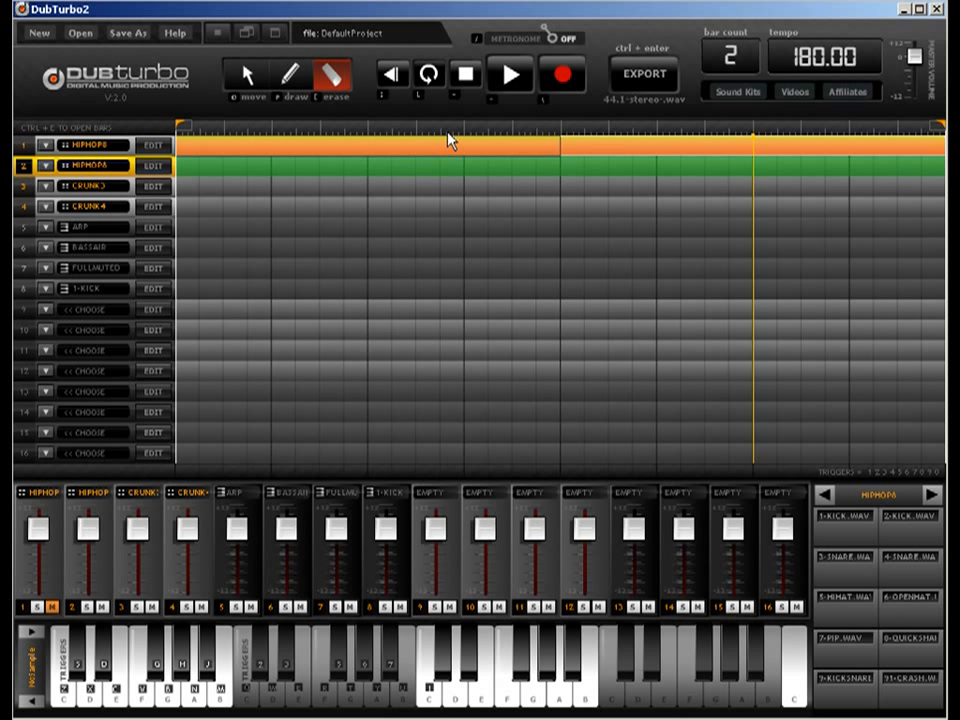
pyautogui.click(549, 142)
pyautogui.click(575, 147)
pyautogui.click(514, 151)
pyautogui.click(39, 33)
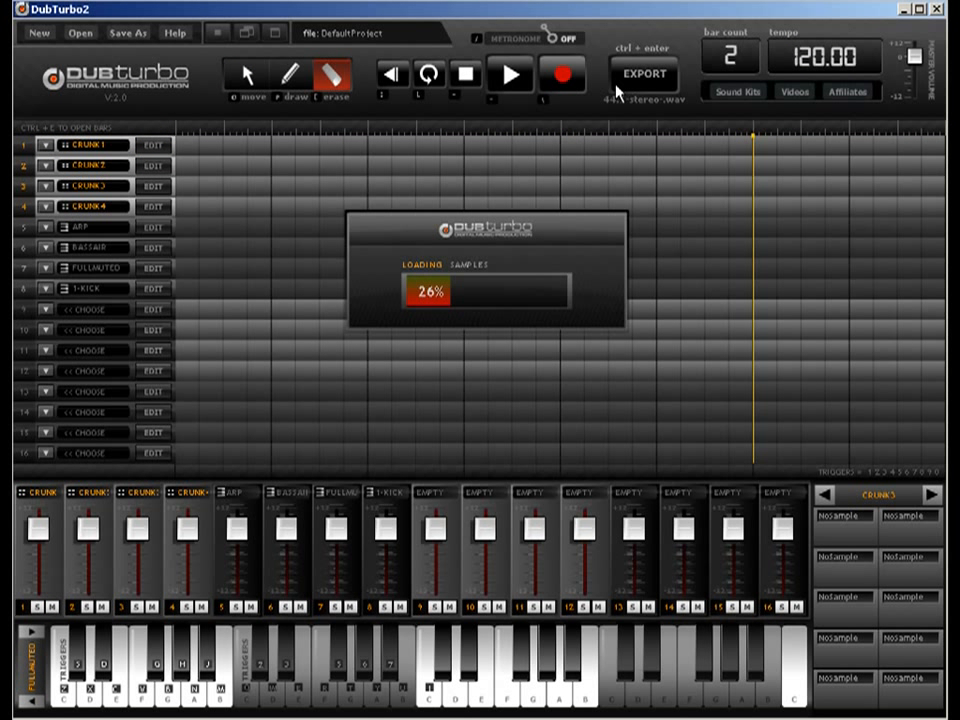
# Draw a pattern block on track 1 from the start of the timeline.
pyautogui.click(262, 80)
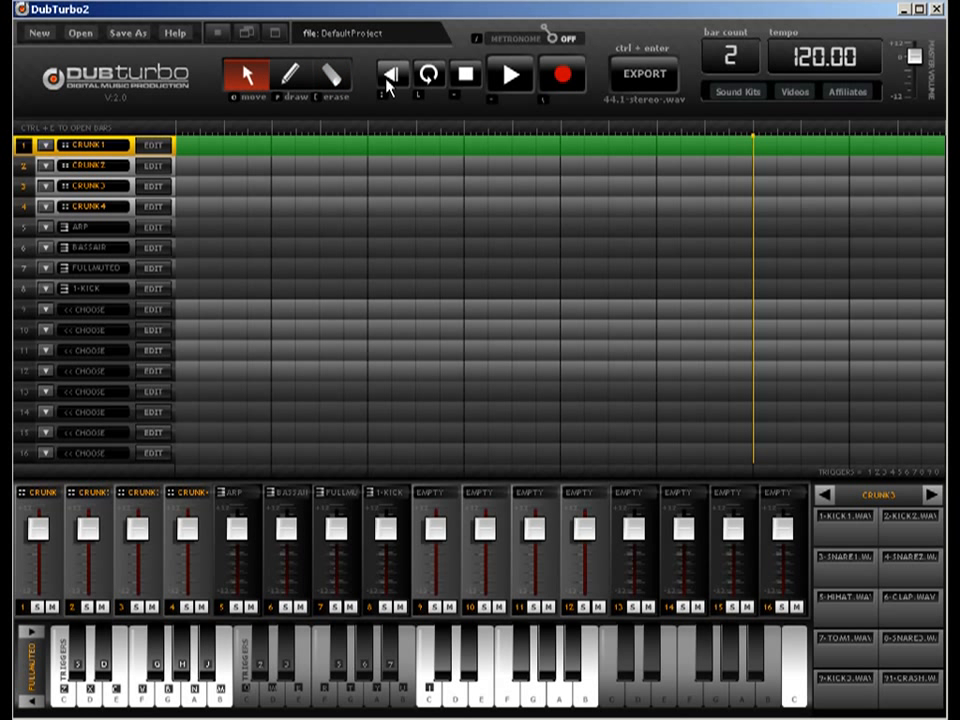
pyautogui.press('r')
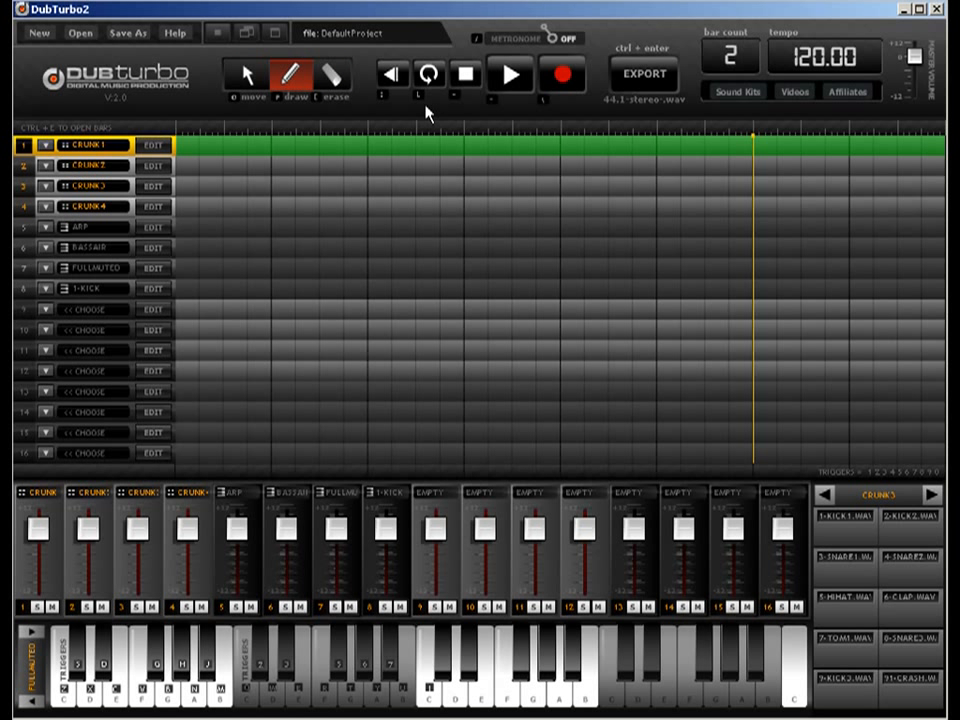
pyautogui.click(291, 152)
pyautogui.click(837, 148)
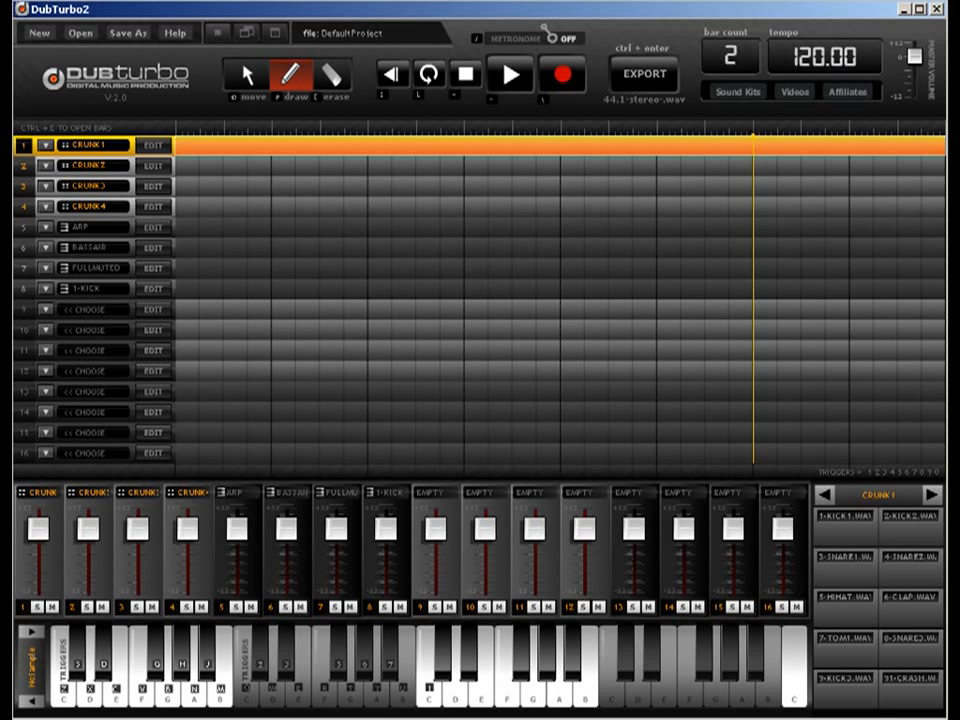
# Set the project tempo to 190.
pyautogui.doubleClick(808, 58)
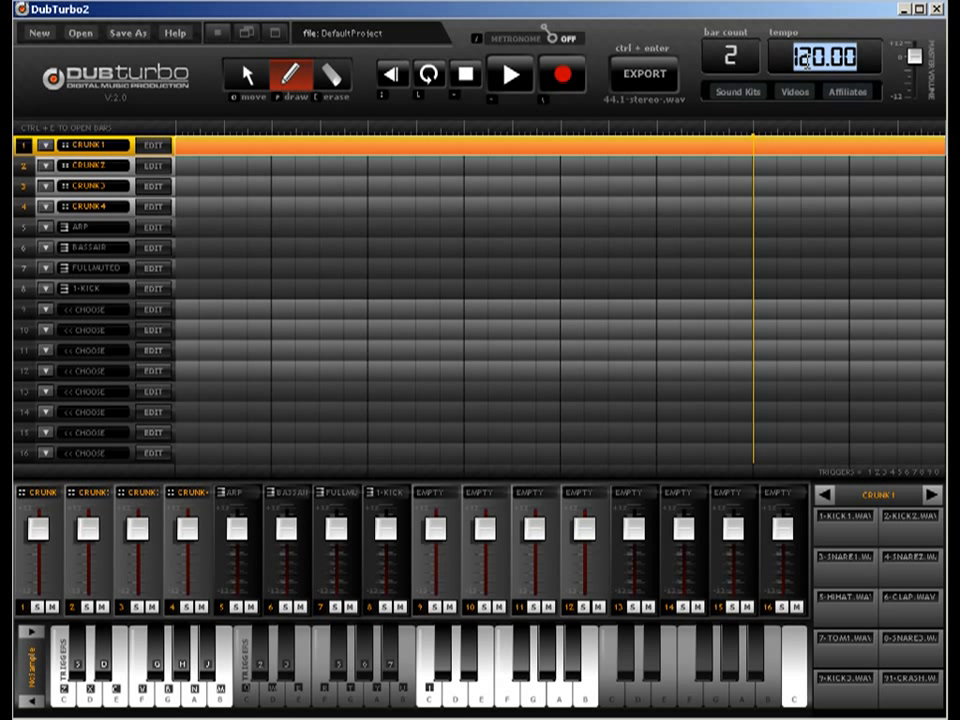
pyautogui.write('190')
pyautogui.press('Return')
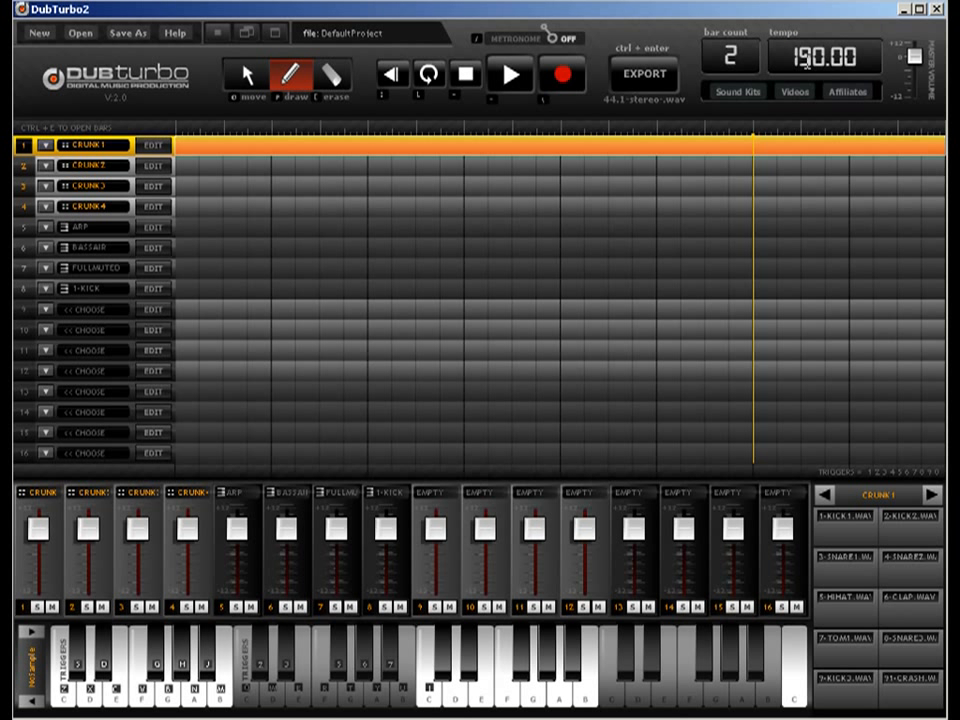
# Draw a block on track 2 and swap the two tracks' blocks, placing the shorter one on track 1.
pyautogui.press('e')
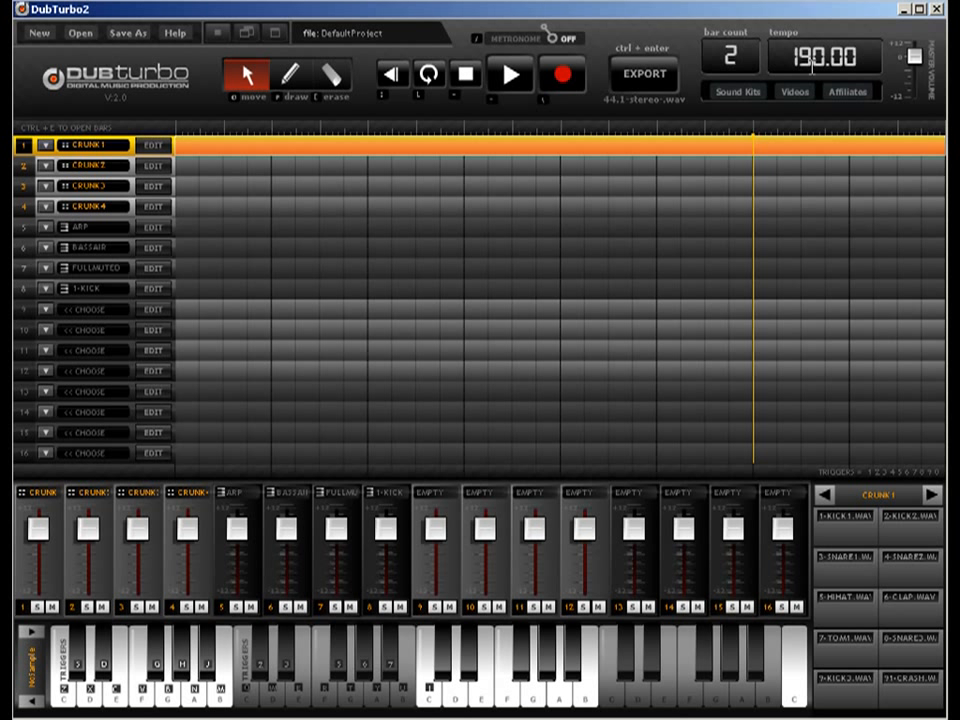
pyautogui.press('r')
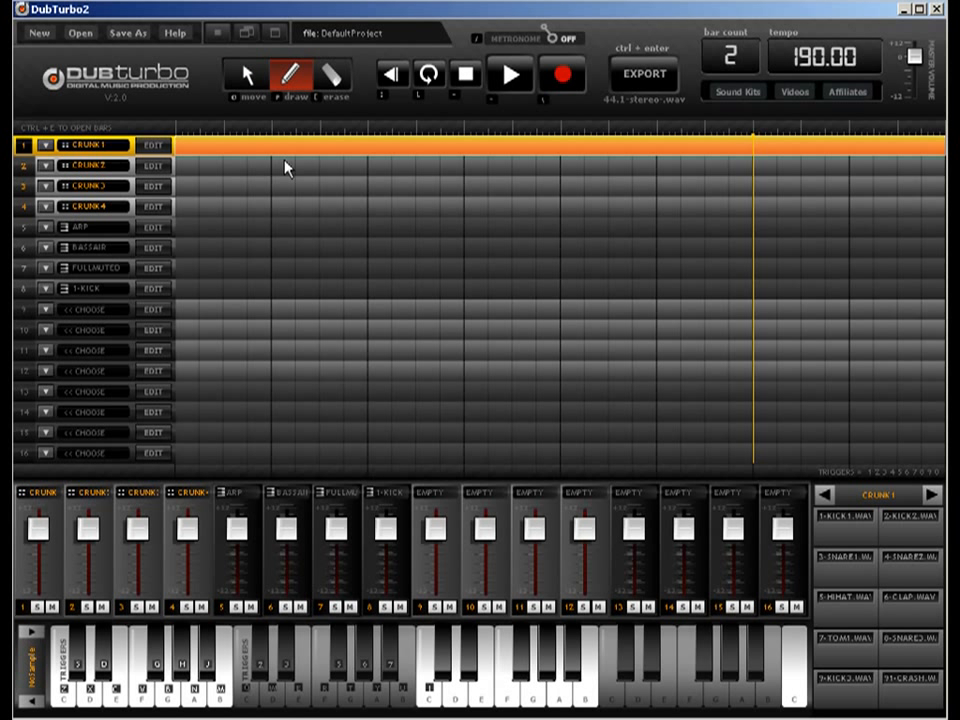
pyautogui.click(300, 166)
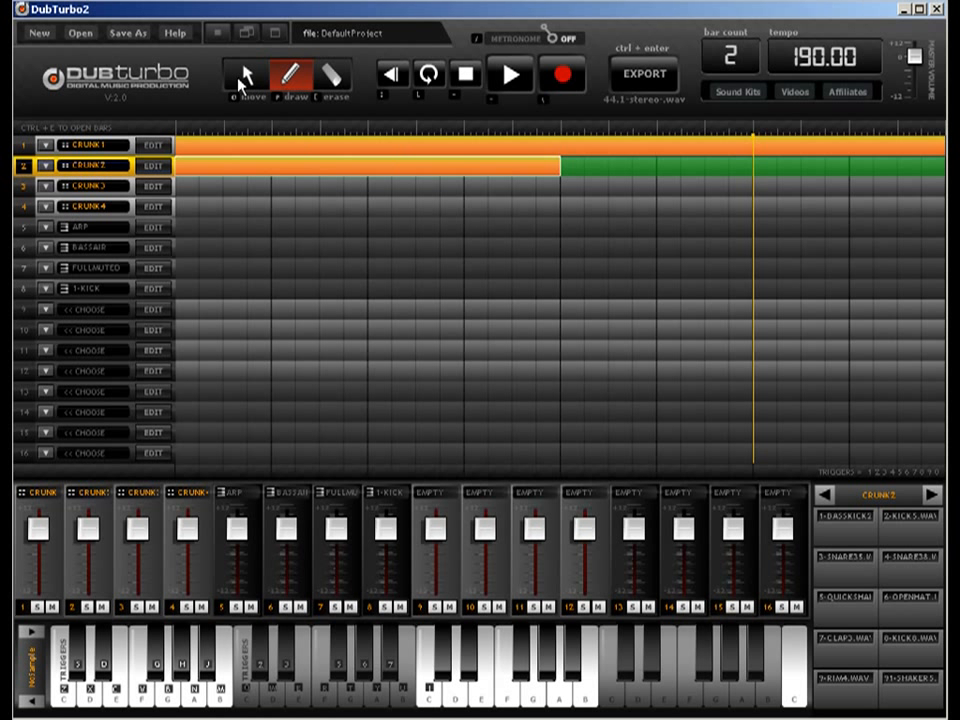
pyautogui.click(246, 76)
pyautogui.click(346, 189)
pyautogui.moveTo(340, 170)
pyautogui.mouseDown()
pyautogui.moveTo(337, 152)
pyautogui.moveTo(332, 182)
pyautogui.moveTo(338, 163)
pyautogui.mouseUp()
# Turn on looping and shorten the loop range to the length of track 1's block.
pyautogui.click(395, 147)
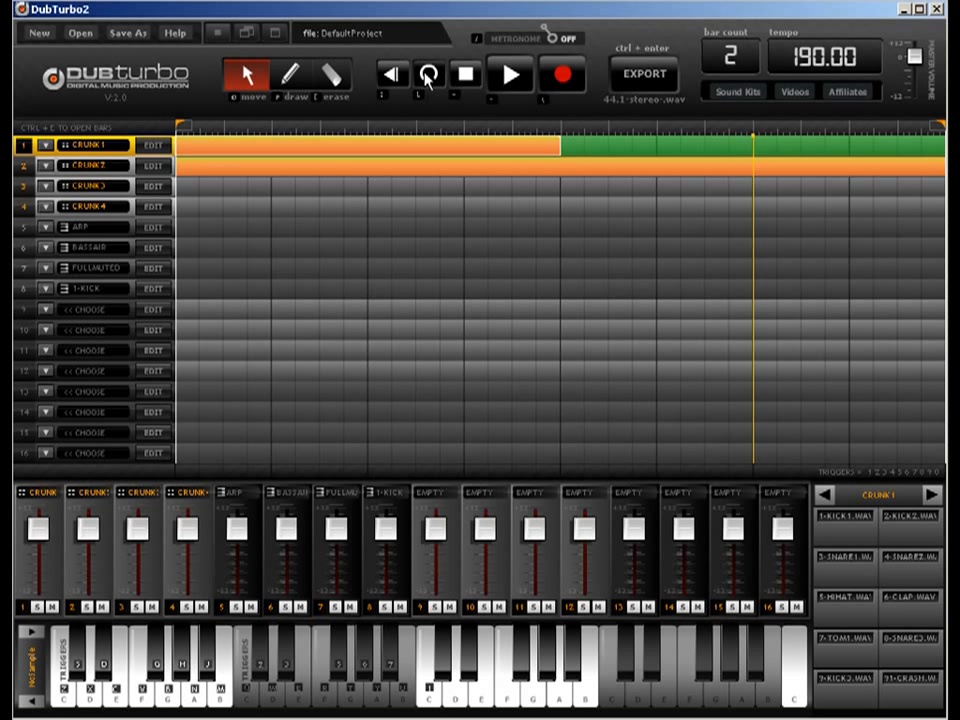
pyautogui.moveTo(934, 132); pyautogui.dragTo(551, 138)
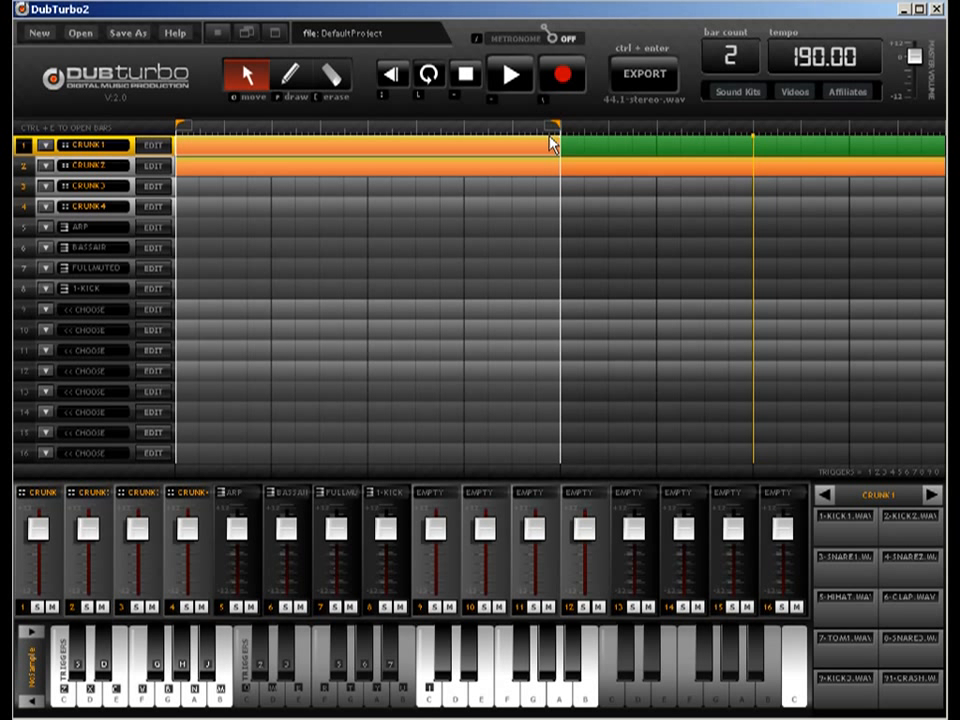
# Open track 1 in the drum editor and load the HOUSE3 kit.
pyautogui.click(156, 147)
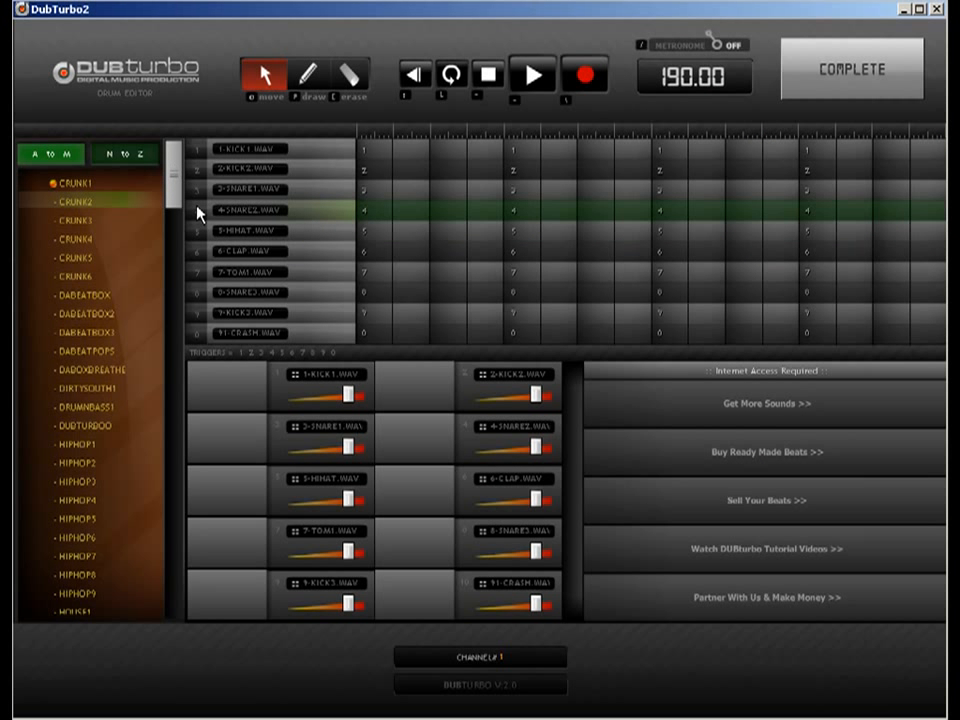
pyautogui.moveTo(175, 201); pyautogui.dragTo(182, 430)
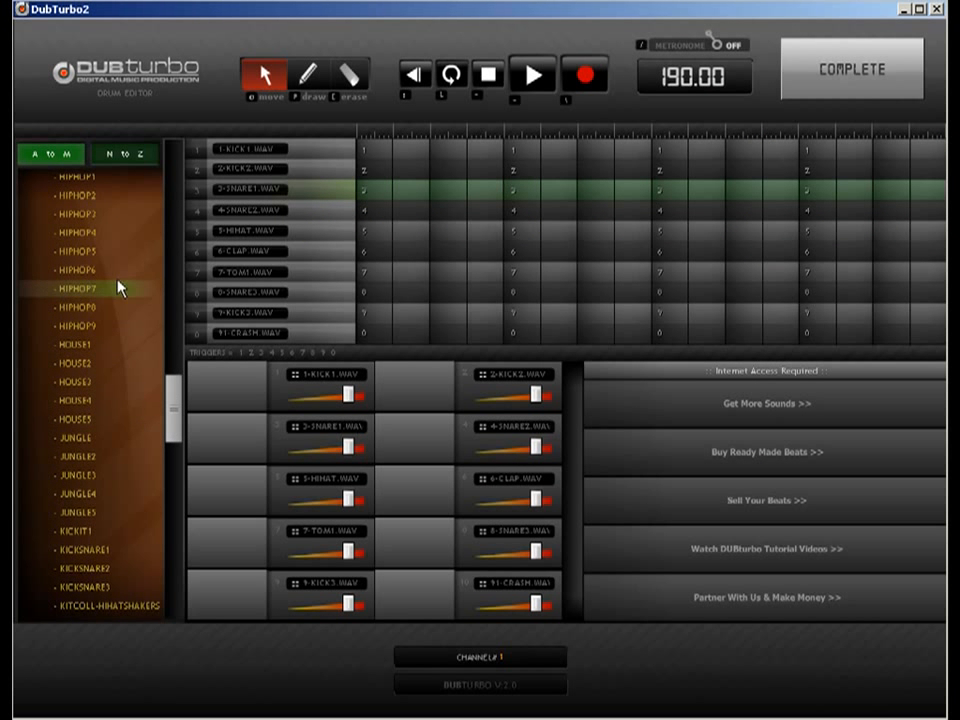
pyautogui.click(88, 384)
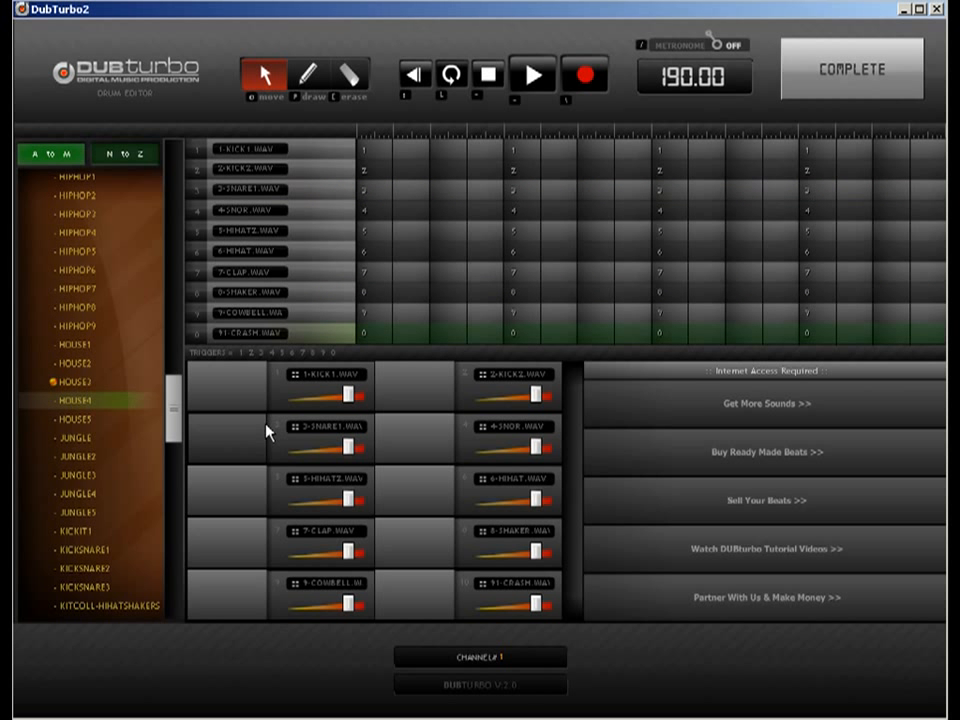
# Draw 1-KICK1 notes at the start of all four beats and 4-SNOR notes halfway through beats 2 and 4.
pyautogui.click(307, 75)
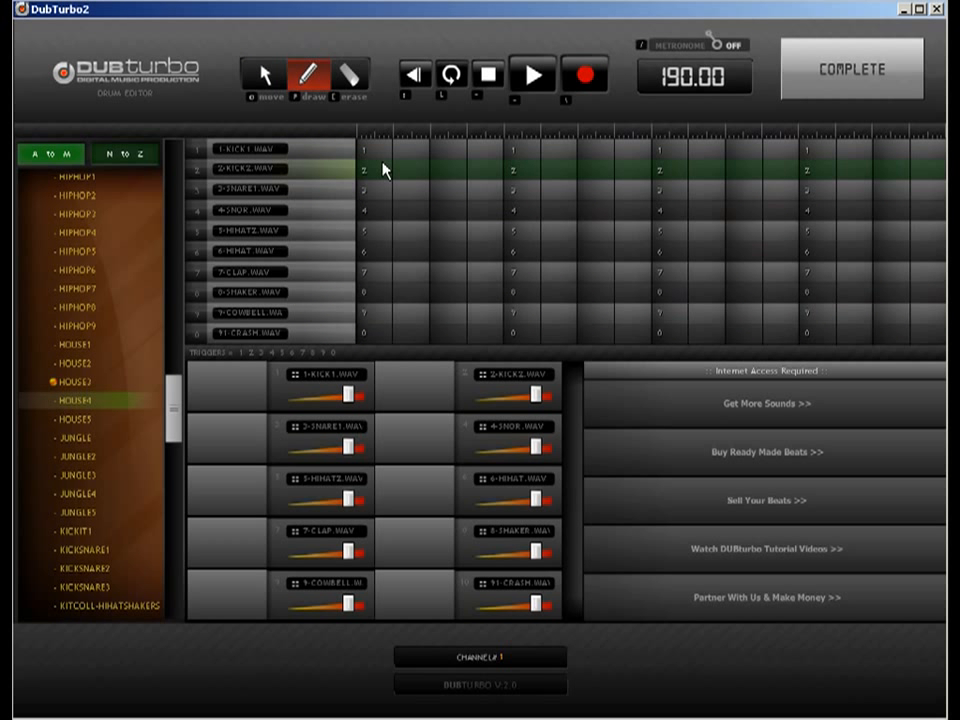
pyautogui.click(523, 154)
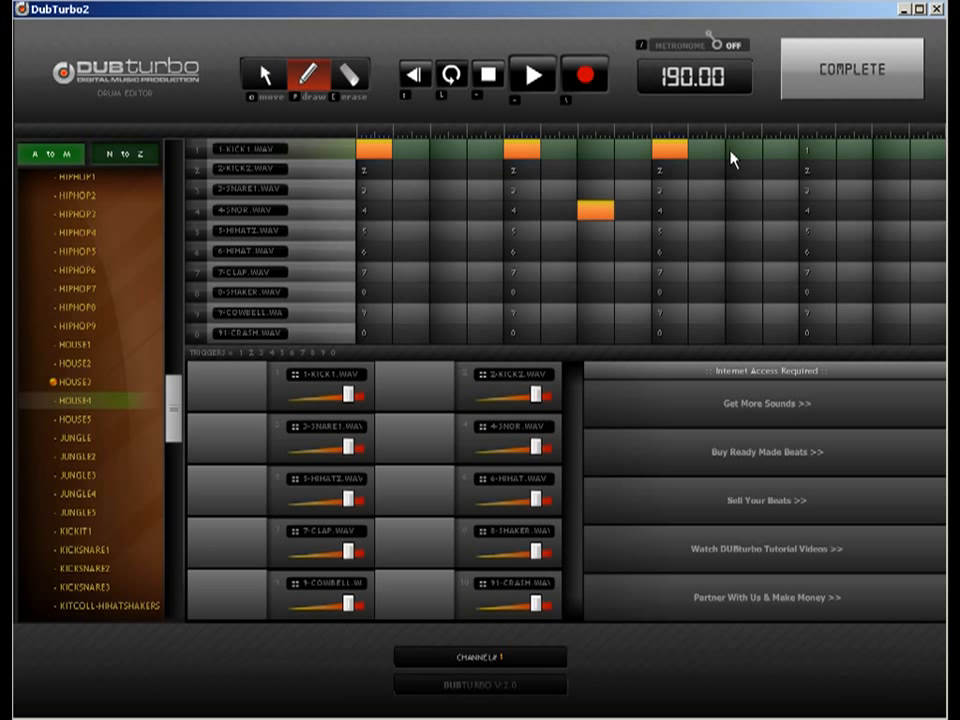
pyautogui.click(891, 211)
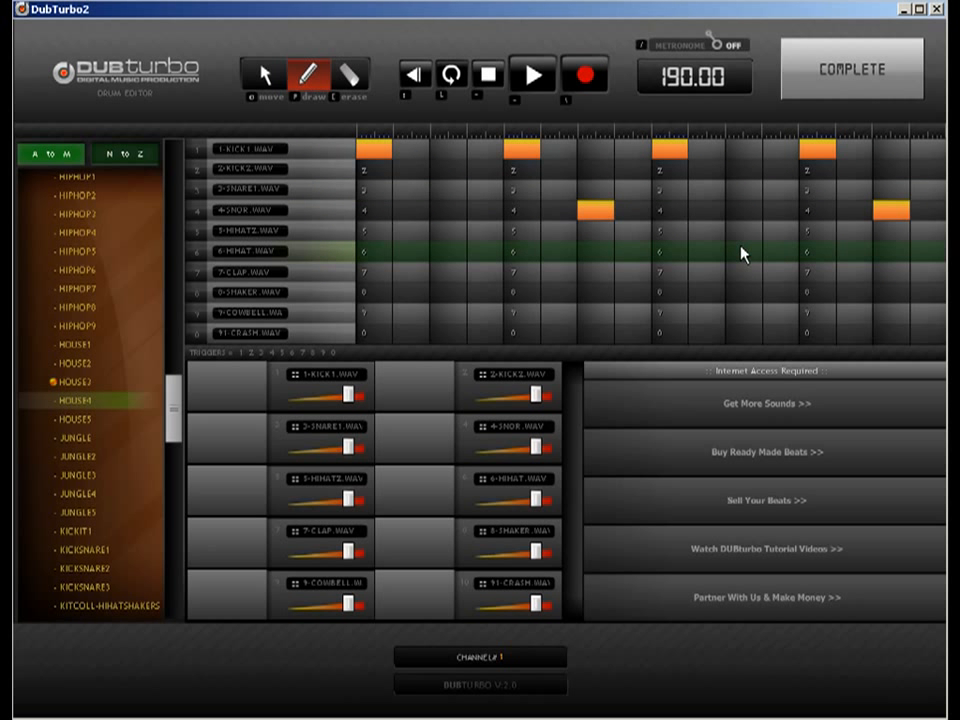
# Shift the 1-KICK1 notes of beats 2 and 4 one grid cell earlier and move both 4-SNOR notes to the 3-SNARE1 row.
pyautogui.click(257, 84)
pyautogui.moveTo(509, 156); pyautogui.dragTo(486, 152)
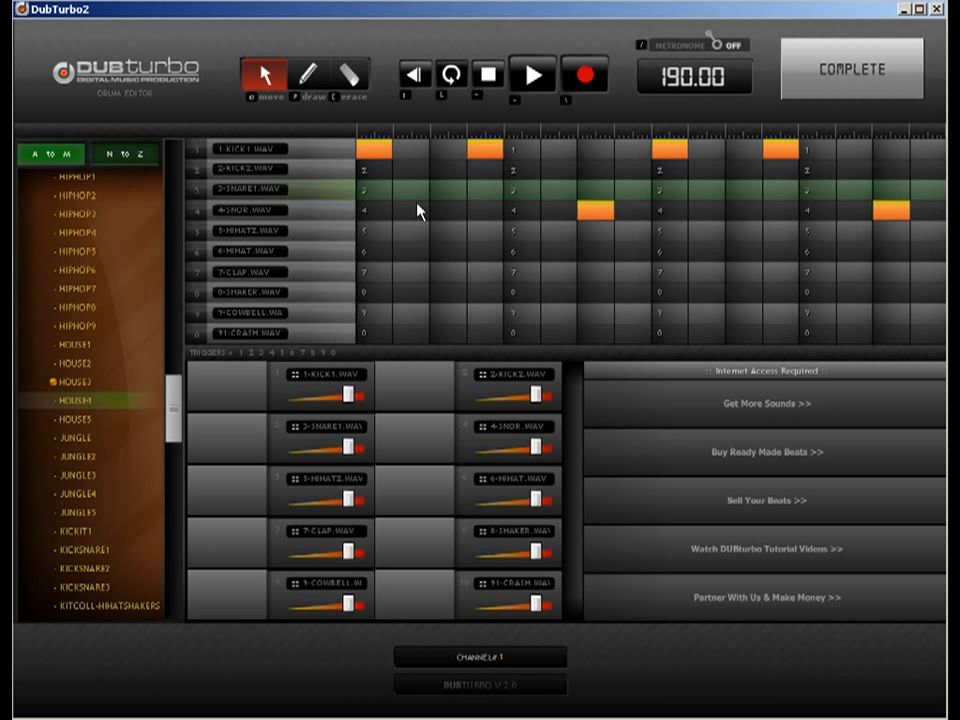
pyautogui.moveTo(608, 212); pyautogui.dragTo(608, 197)
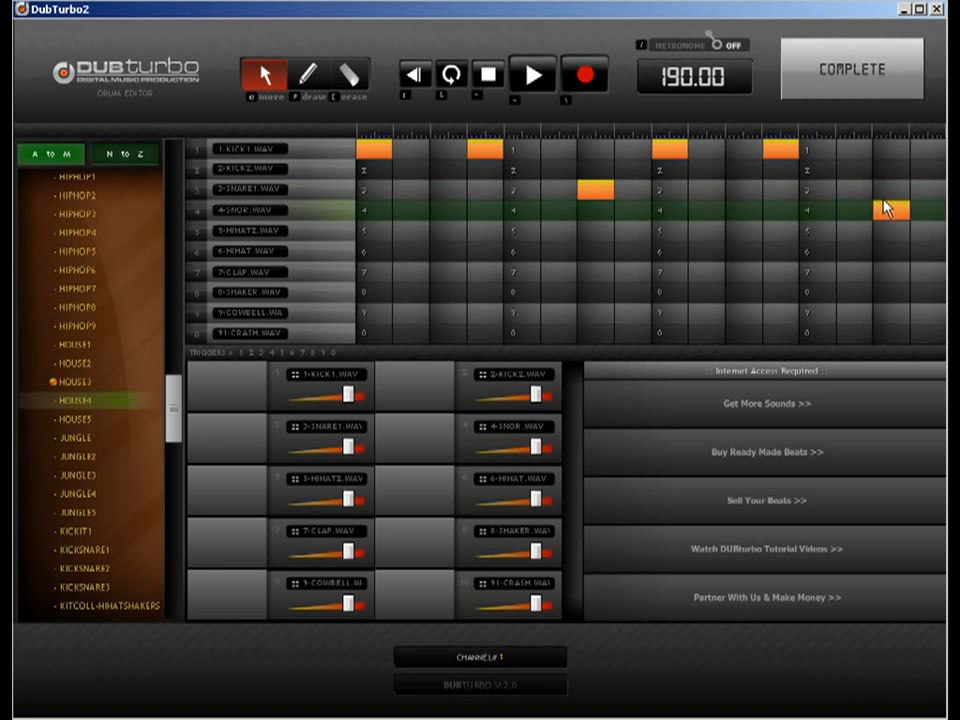
pyautogui.moveTo(883, 208); pyautogui.dragTo(885, 190)
pyautogui.click(800, 92)
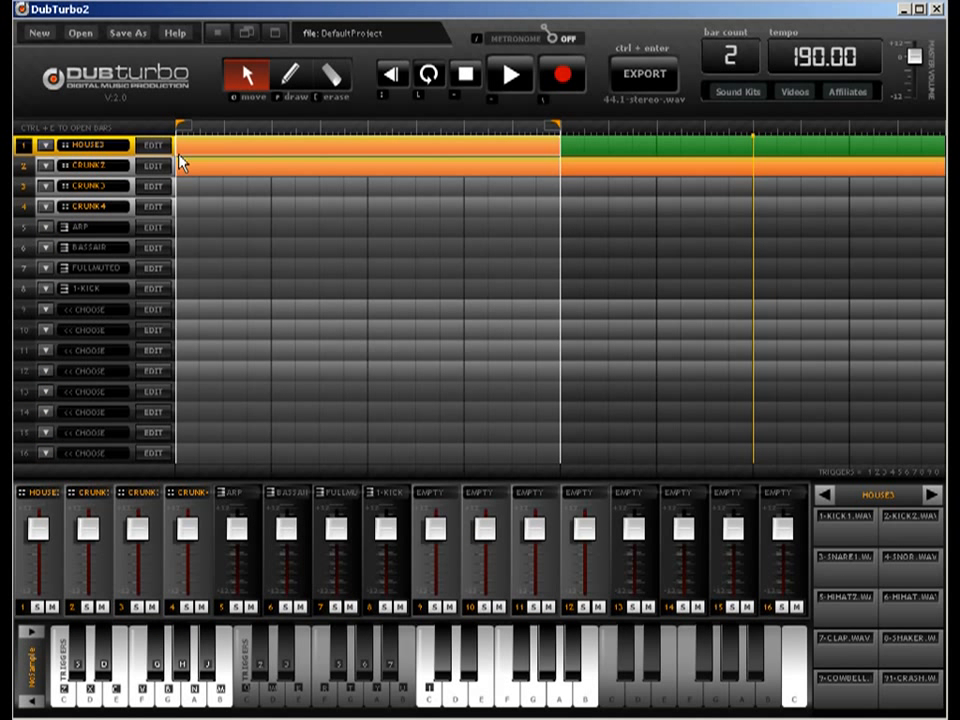
# Load the HOUSE3 kit on track 2 in the drum editor and return to the arrangement.
pyautogui.click(221, 172)
pyautogui.click(162, 173)
pyautogui.moveTo(175, 205); pyautogui.dragTo(171, 375)
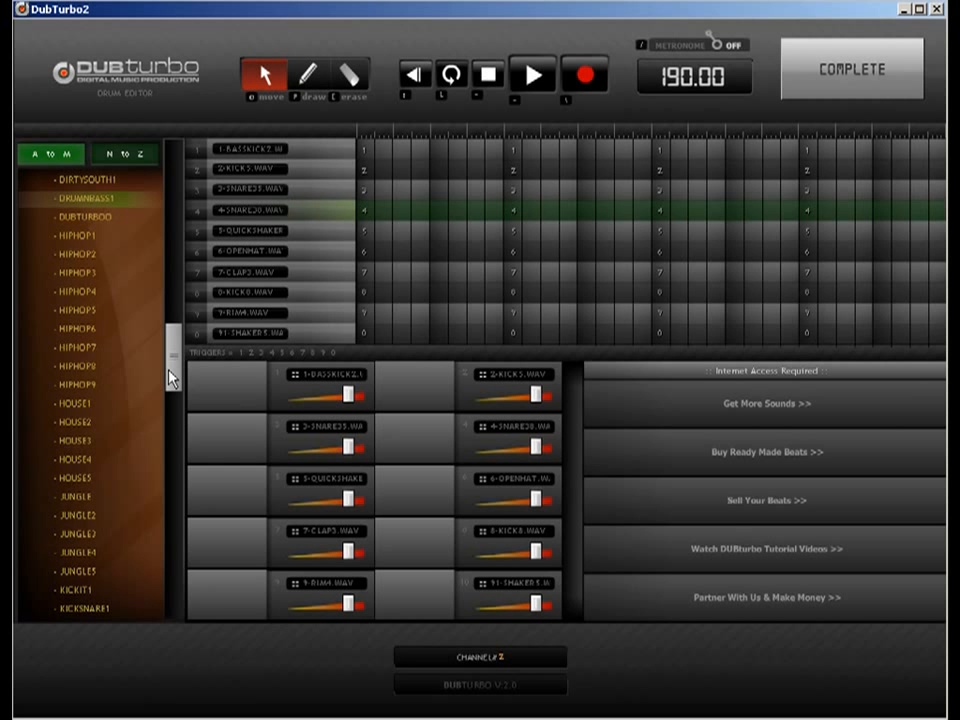
pyautogui.click(95, 441)
pyautogui.click(846, 75)
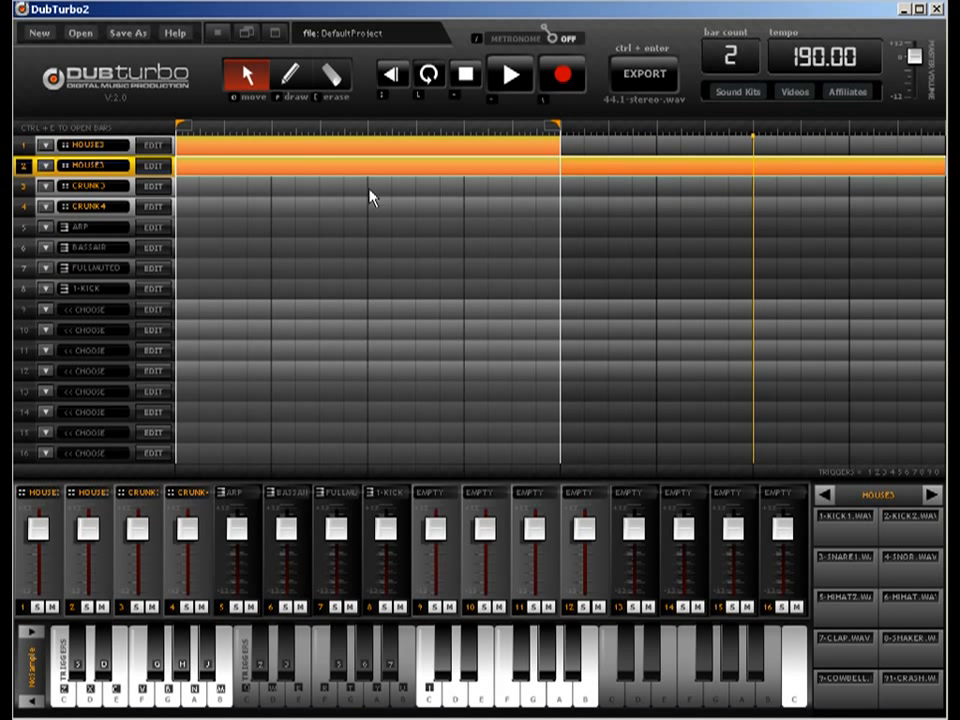
# Extend the loop range to the end of track 2's block and repeat track 1's block to fill the same length.
pyautogui.moveTo(560, 127); pyautogui.dragTo(942, 127)
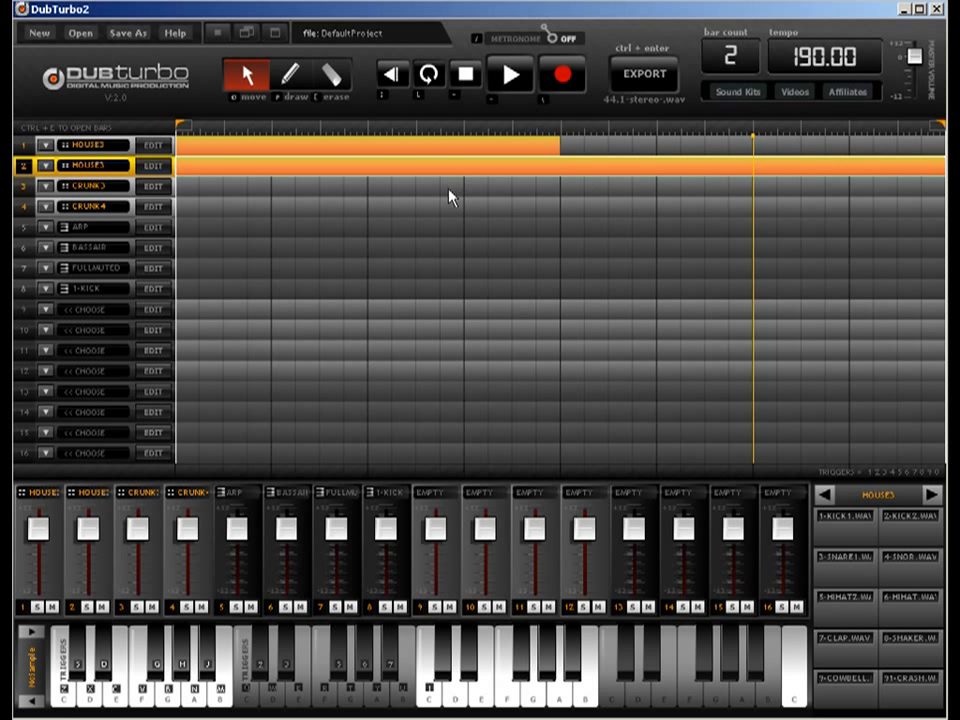
pyautogui.click(308, 143)
pyautogui.click(688, 144)
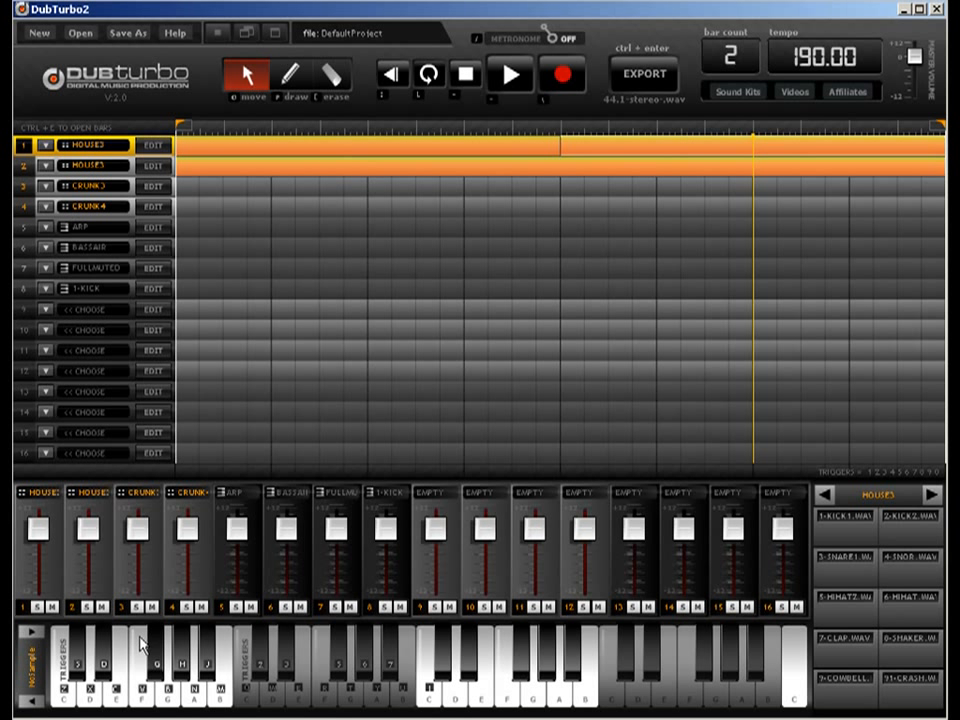
# Mute track 2, set the tempo to 90, and play track 1's pattern at that speed.
pyautogui.click(103, 607)
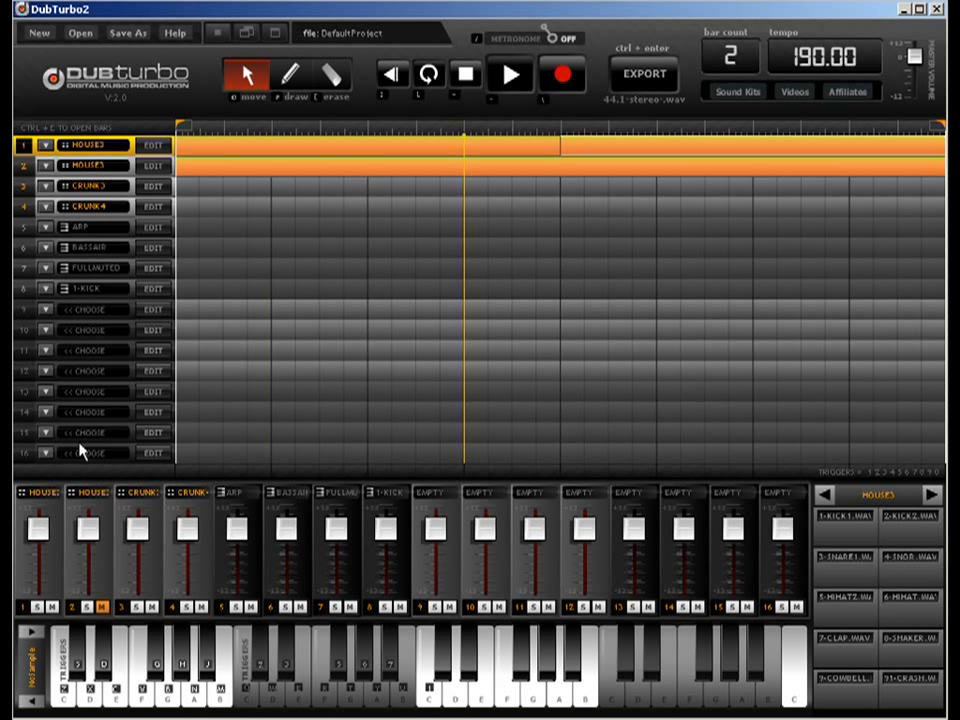
pyautogui.click(786, 60)
pyautogui.write('90')
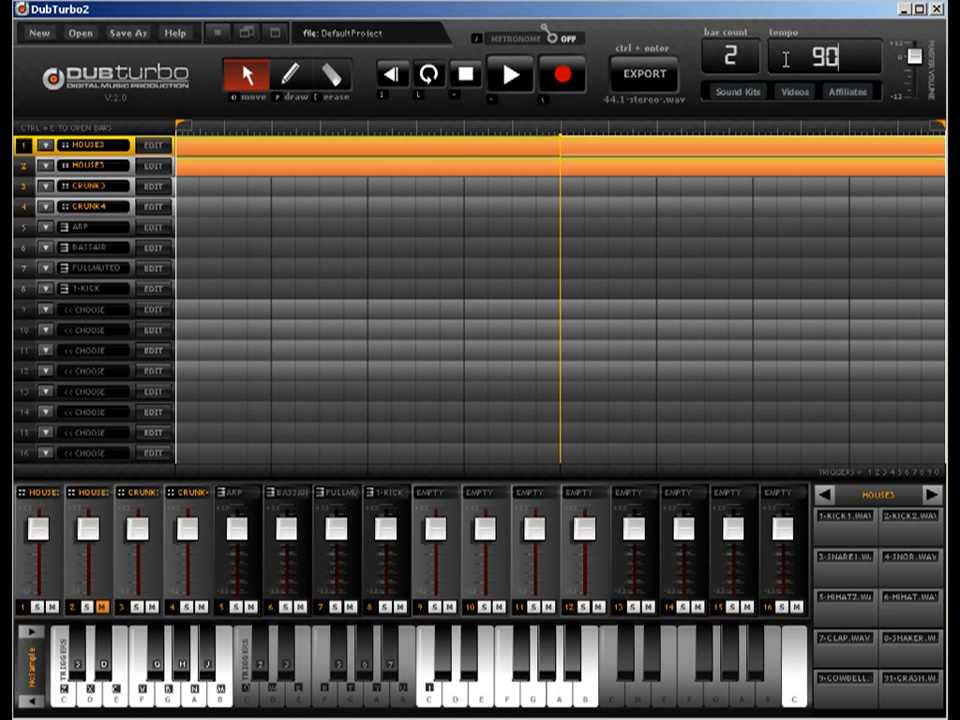
pyautogui.press('Return')
pyautogui.press('space')
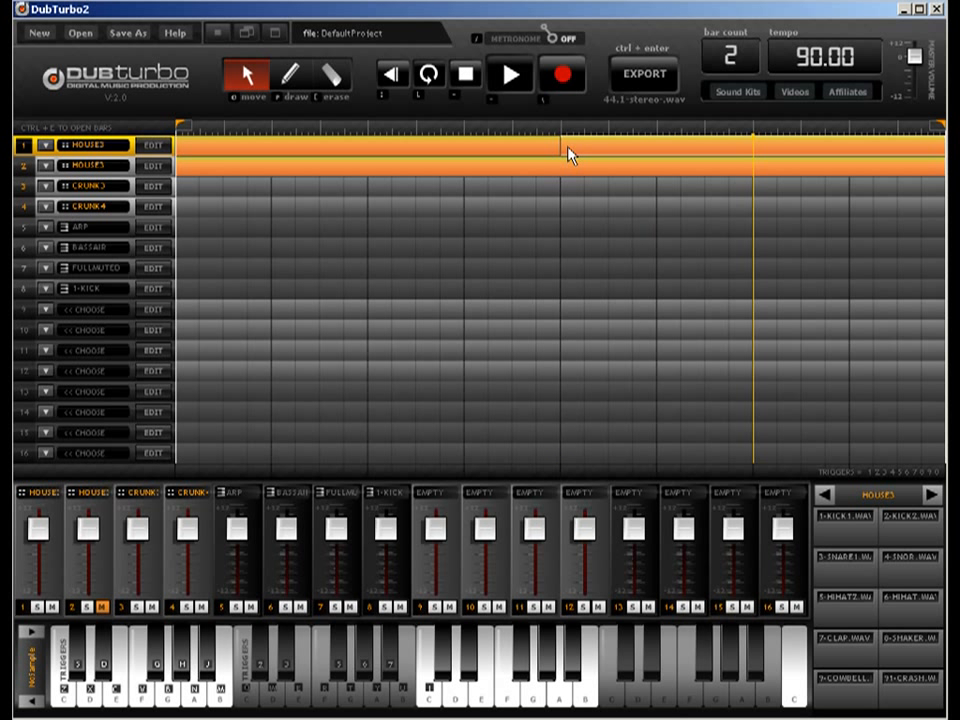
pyautogui.press('space')
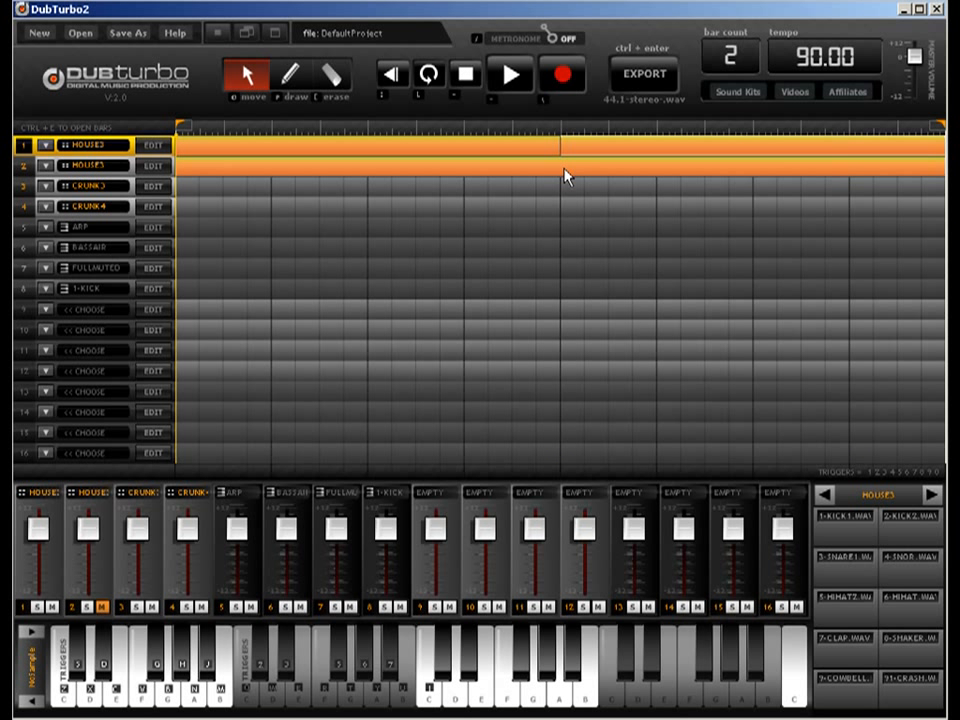
# Open track 2's block in the drum editor and set the tempo to 190 before drawing notes.
pyautogui.click(270, 174)
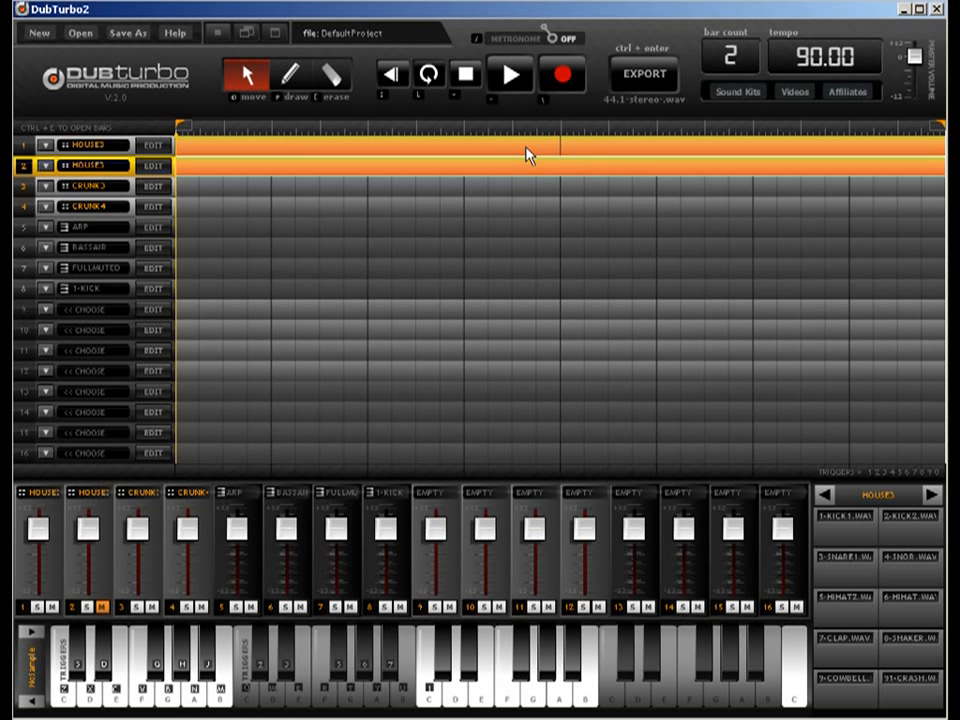
pyautogui.hotkey('ctrl', 'e')
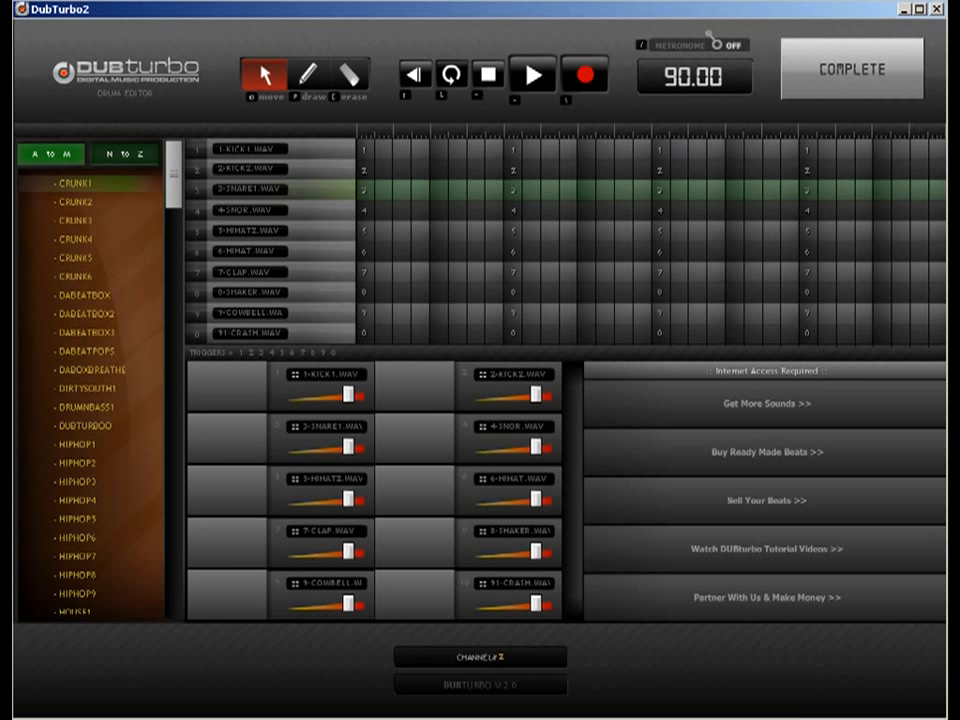
pyautogui.press('p')
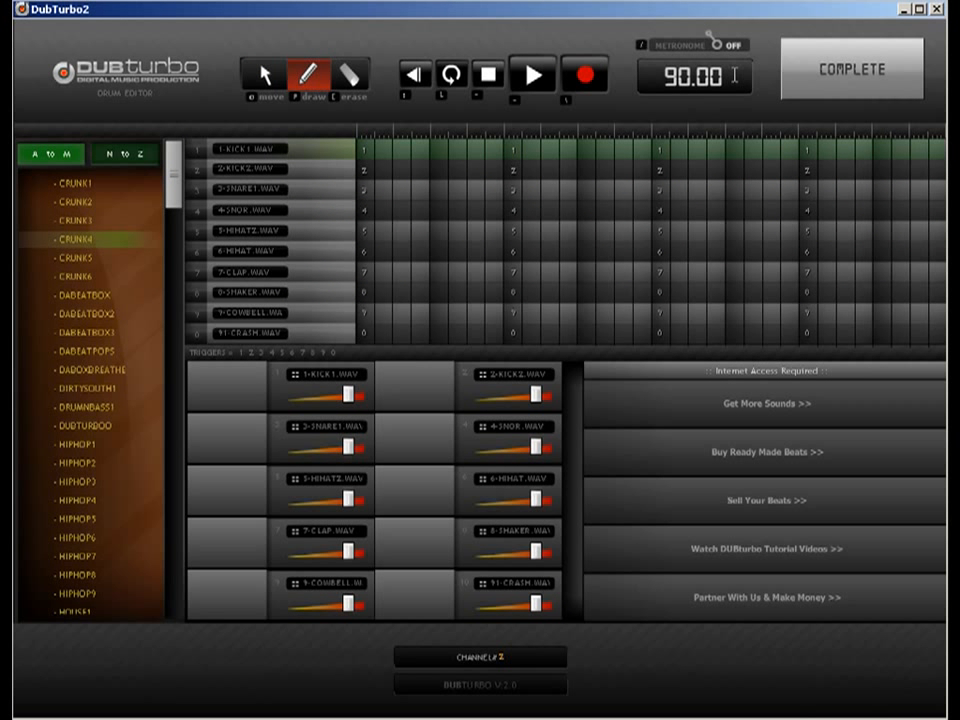
pyautogui.doubleClick(700, 76)
pyautogui.write('190')
pyautogui.press('Return')
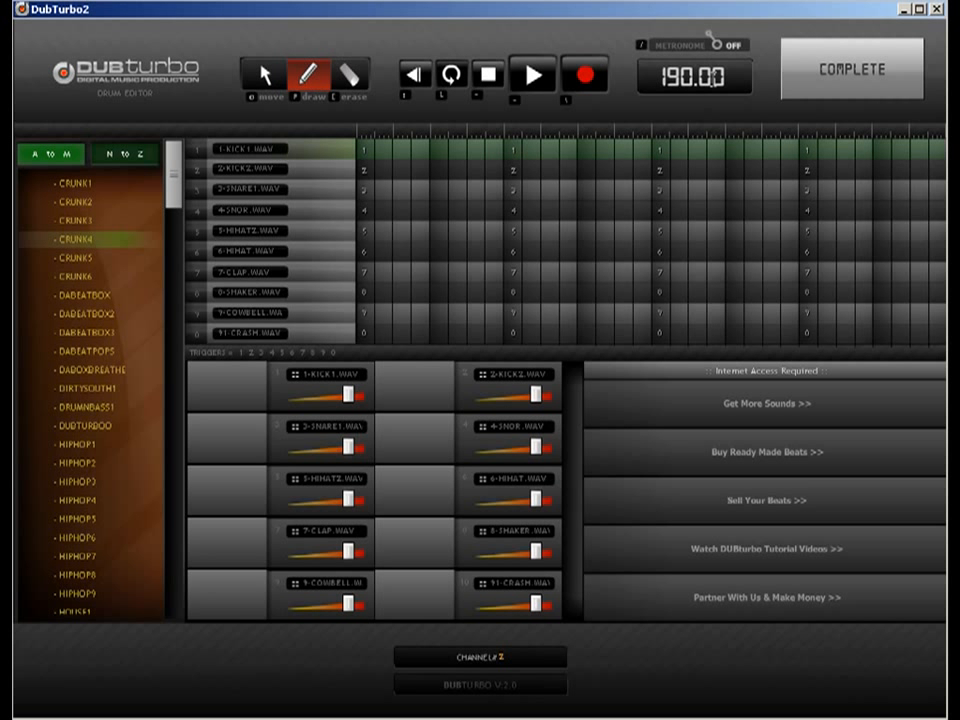
# Draw 1-KICK1 notes on all four beats and 3-SNARE1 notes halfway through beats 2 and 4, erasing the stray 4-SNOR note.
pyautogui.click(366, 152)
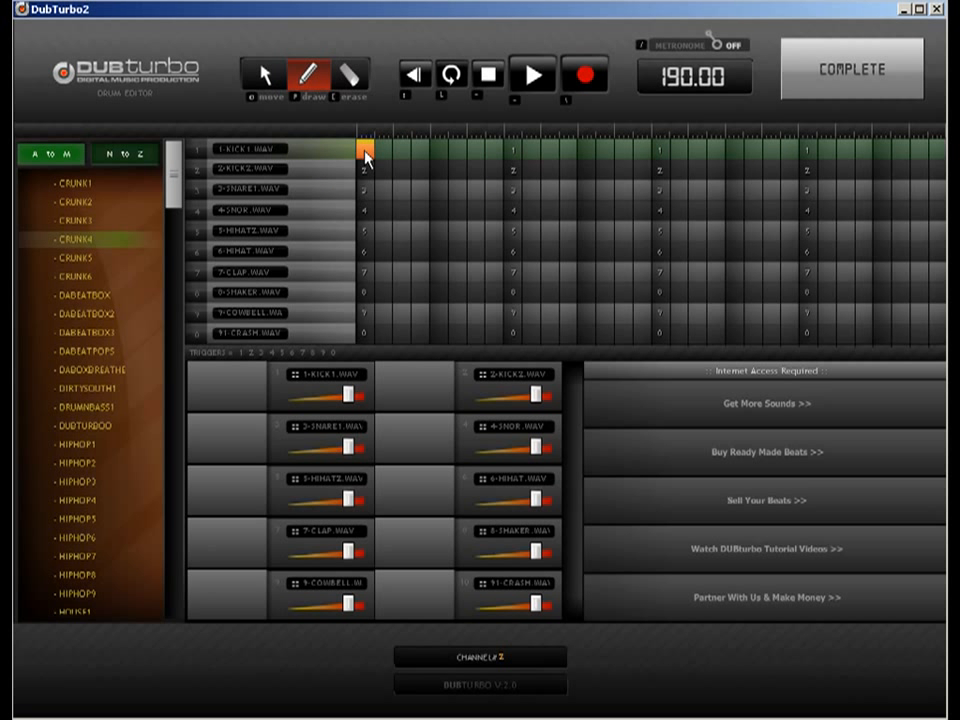
pyautogui.click(513, 150)
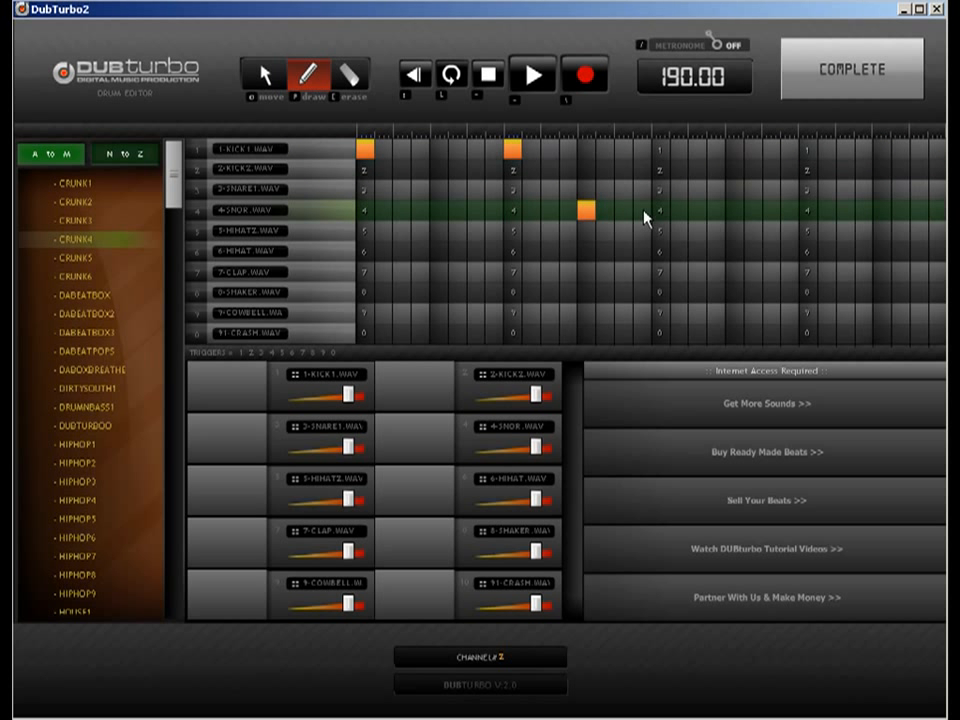
pyautogui.click(587, 190)
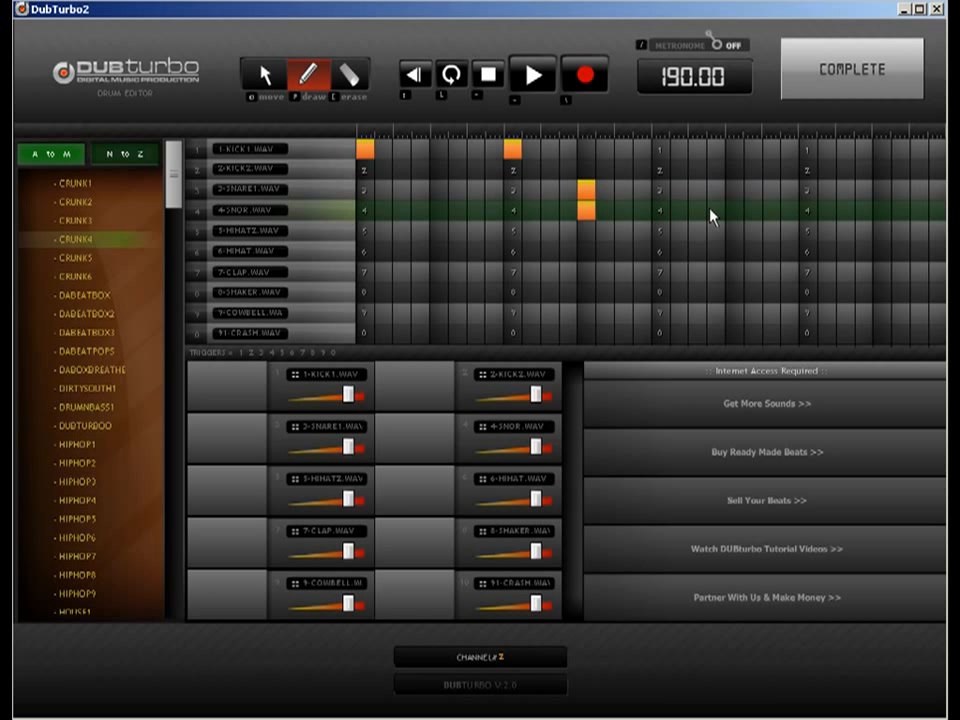
pyautogui.click(808, 151)
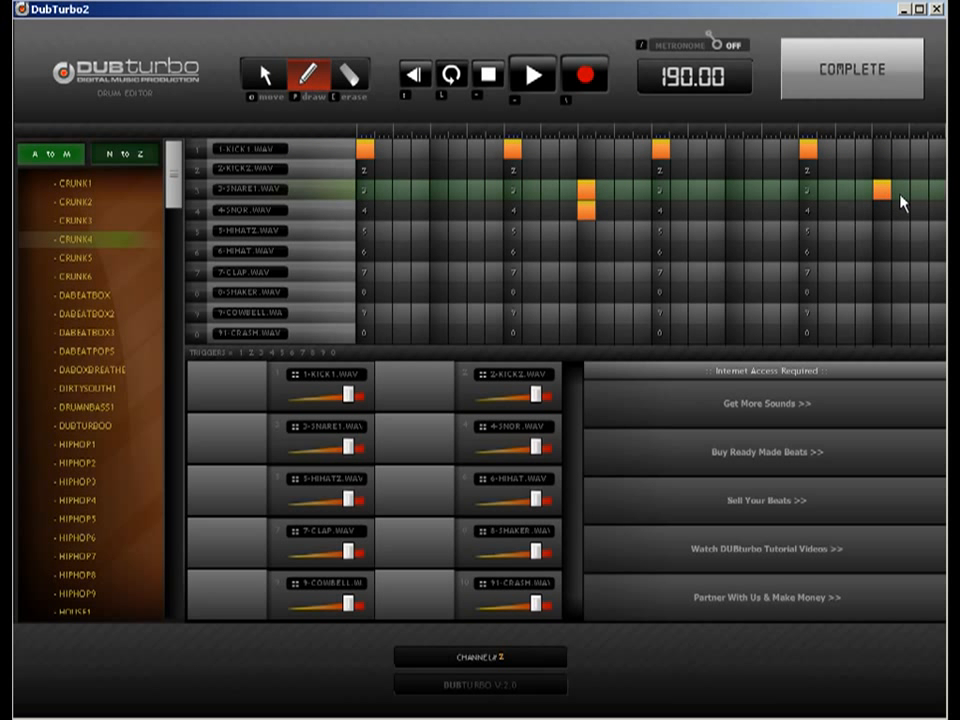
pyautogui.press('e')
pyautogui.click(588, 211)
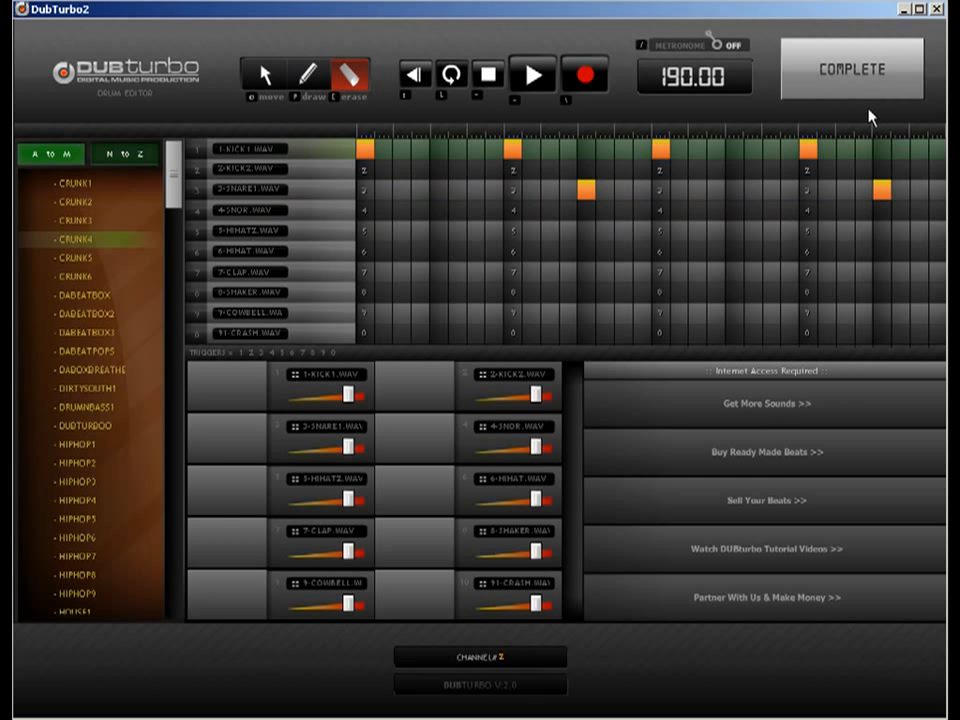
# Play track 2 with only track 1 muted, and shift its 1-KICK1 notes of beats 2 and 4 two grid cells earlier.
pyautogui.click(858, 85)
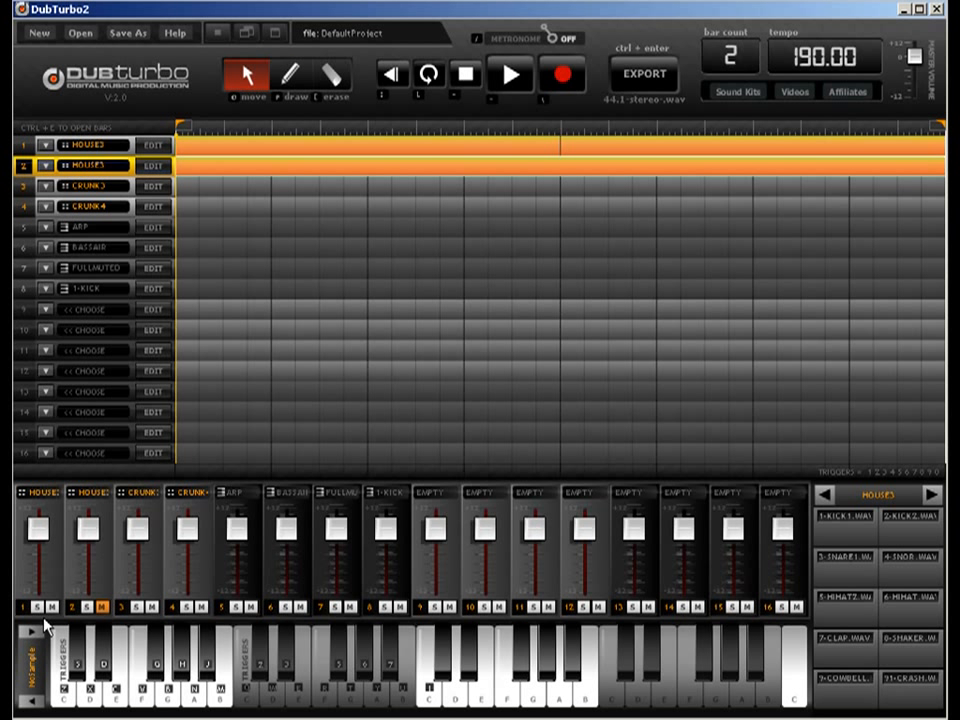
pyautogui.press('space')
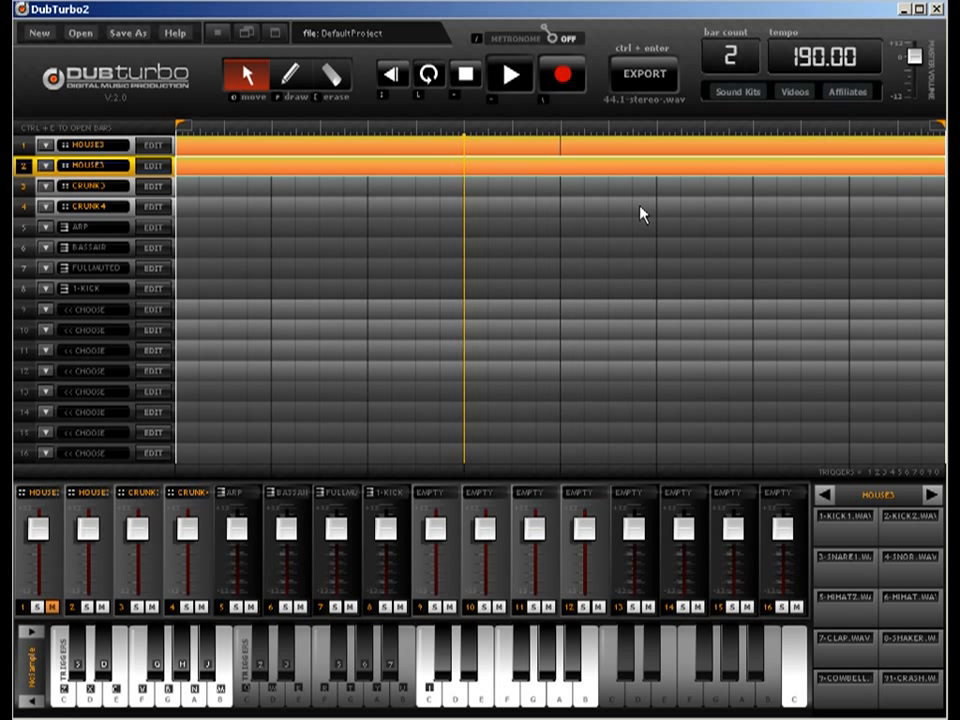
pyautogui.doubleClick(540, 163)
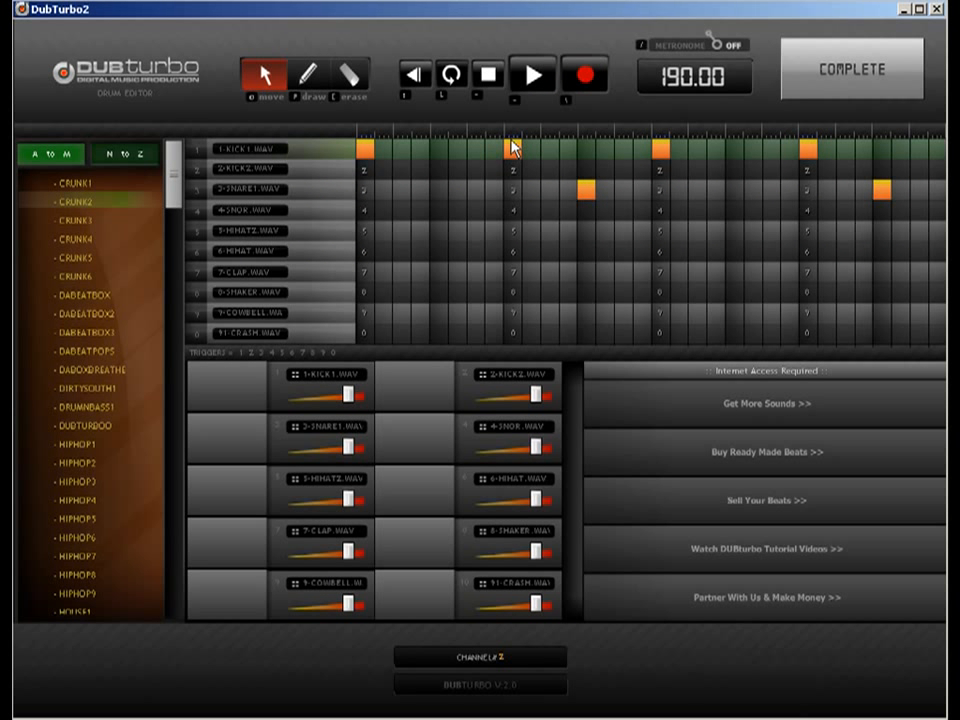
pyautogui.moveTo(512, 148); pyautogui.dragTo(475, 149)
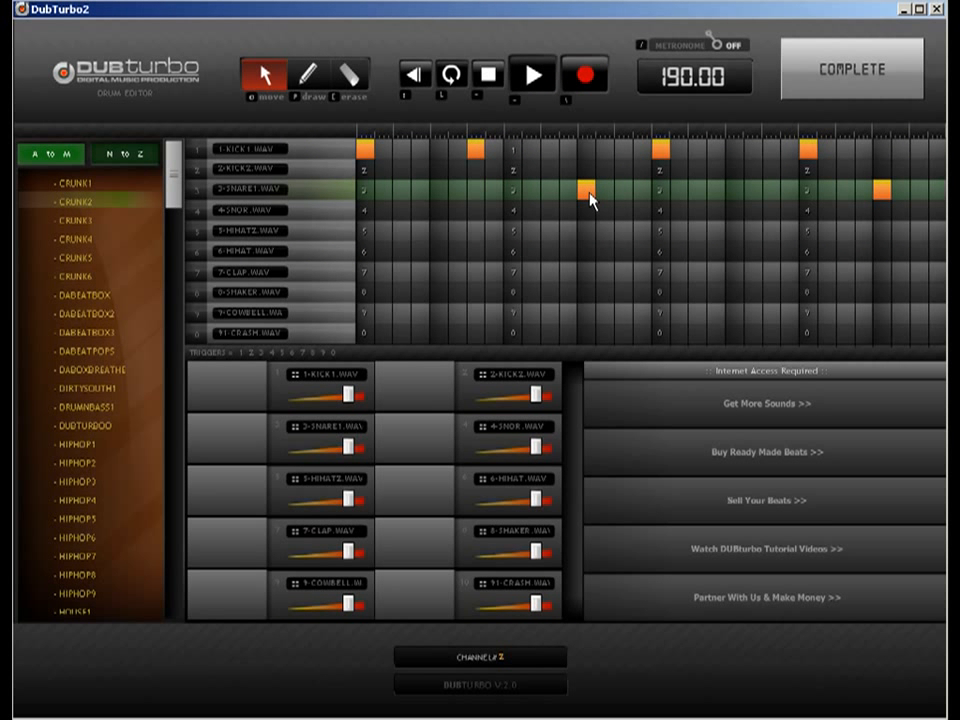
pyautogui.moveTo(806, 149); pyautogui.dragTo(775, 150)
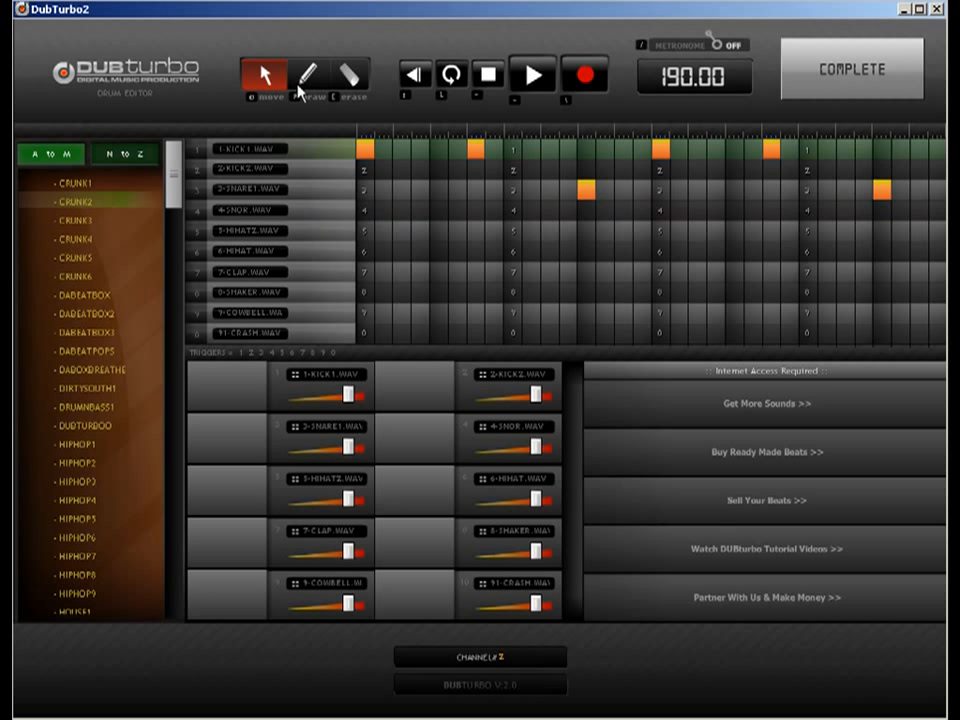
# Place 6-HIHAT notes in line with the four 1-KICK1 notes on track 2 and lower the 6-HIHAT volume.
pyautogui.press('p')
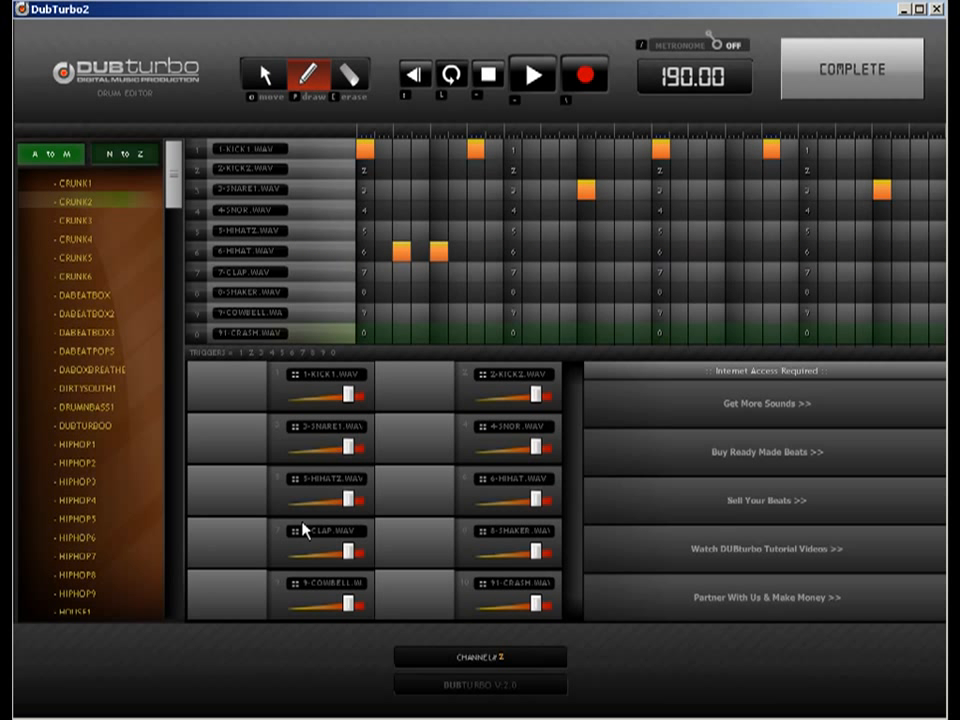
pyautogui.moveTo(519, 505); pyautogui.dragTo(504, 499)
pyautogui.click(266, 74)
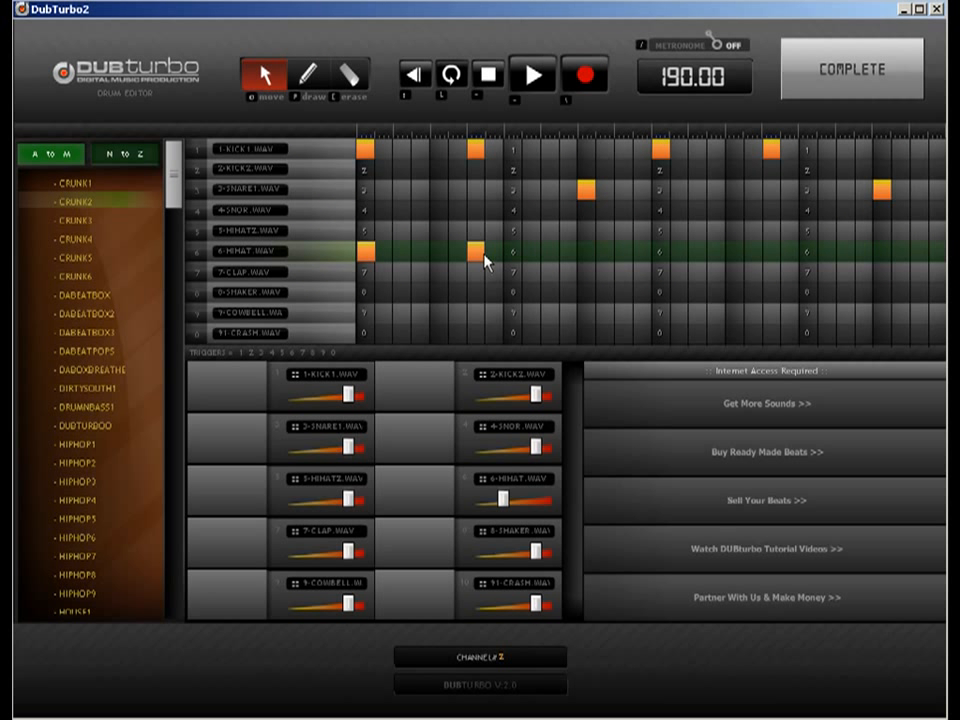
pyautogui.click(308, 74)
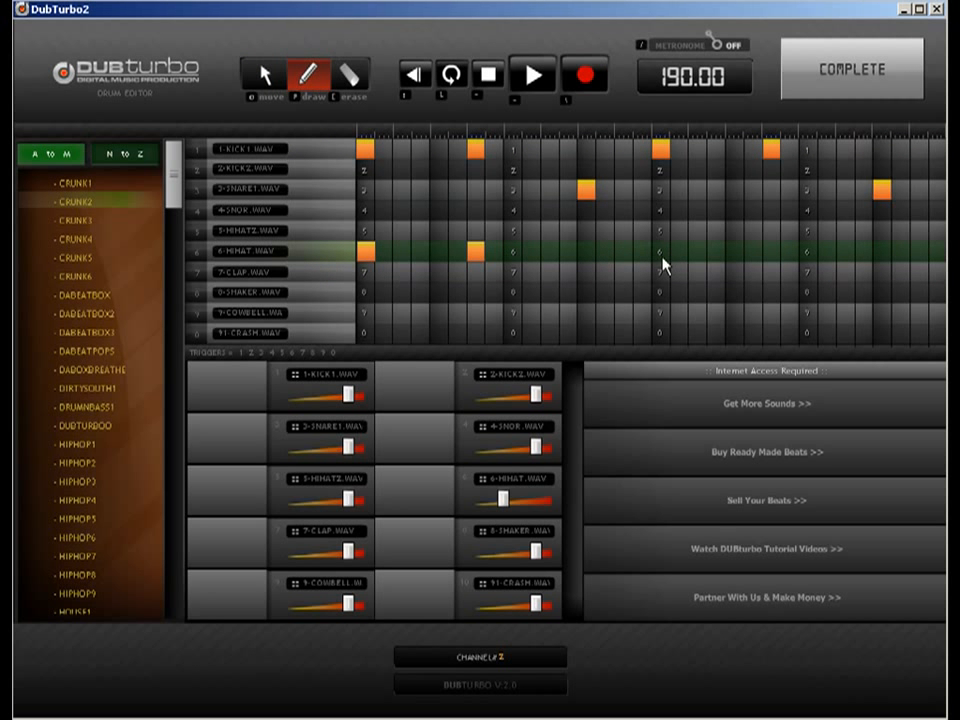
pyautogui.click(771, 253)
pyautogui.click(847, 71)
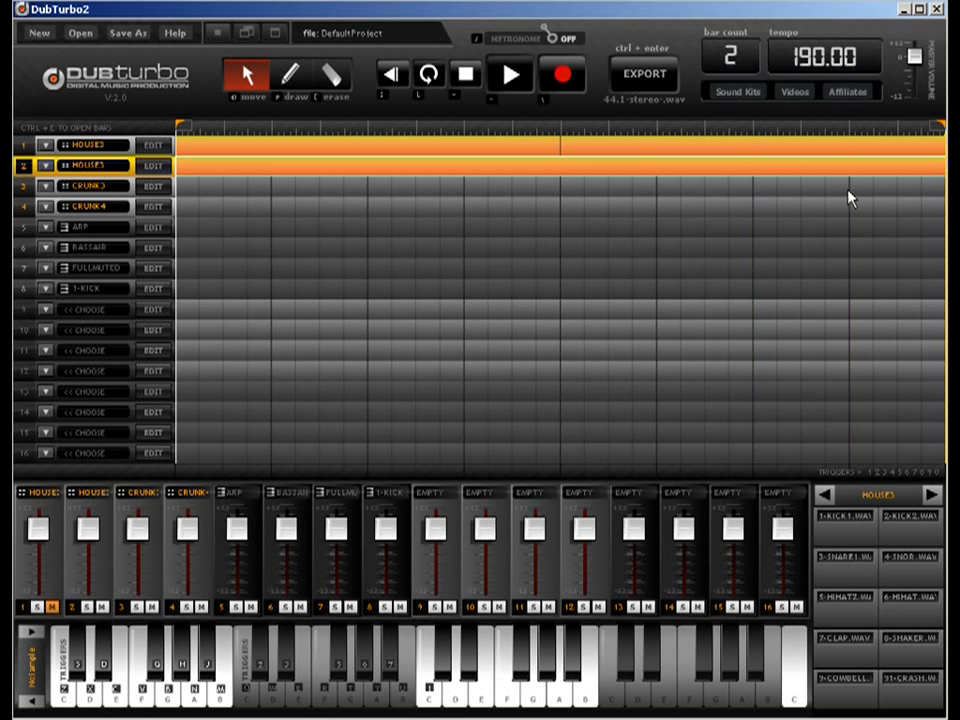
# Add 6-HIHAT notes to track 2's pattern in line with the last 3-SNARE1 note and two grid cells after it.
pyautogui.click(155, 168)
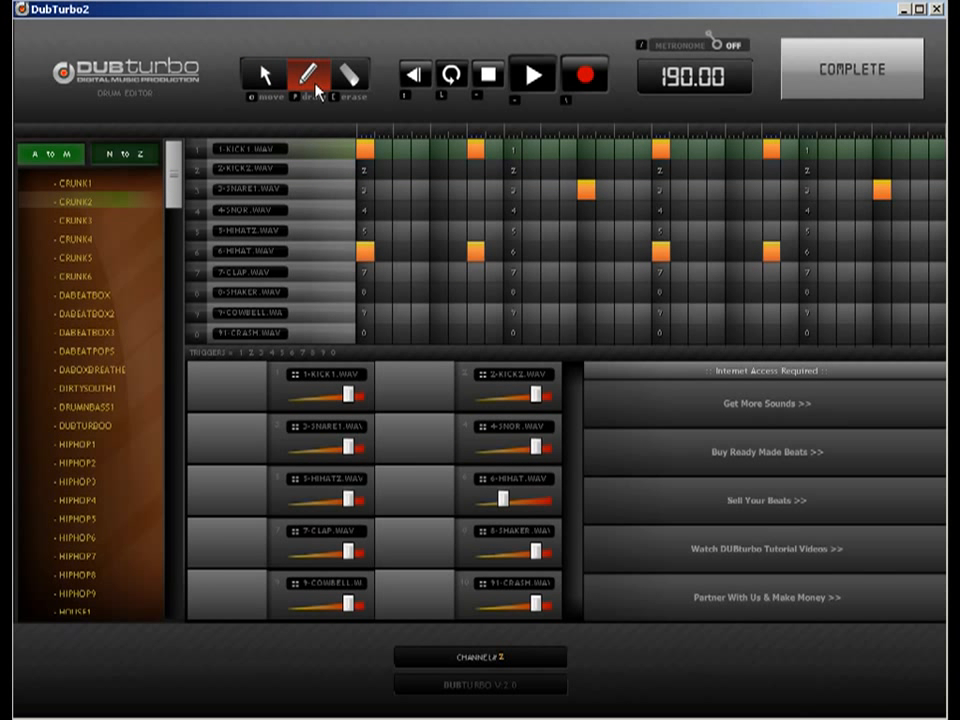
pyautogui.click(882, 252)
pyautogui.click(918, 252)
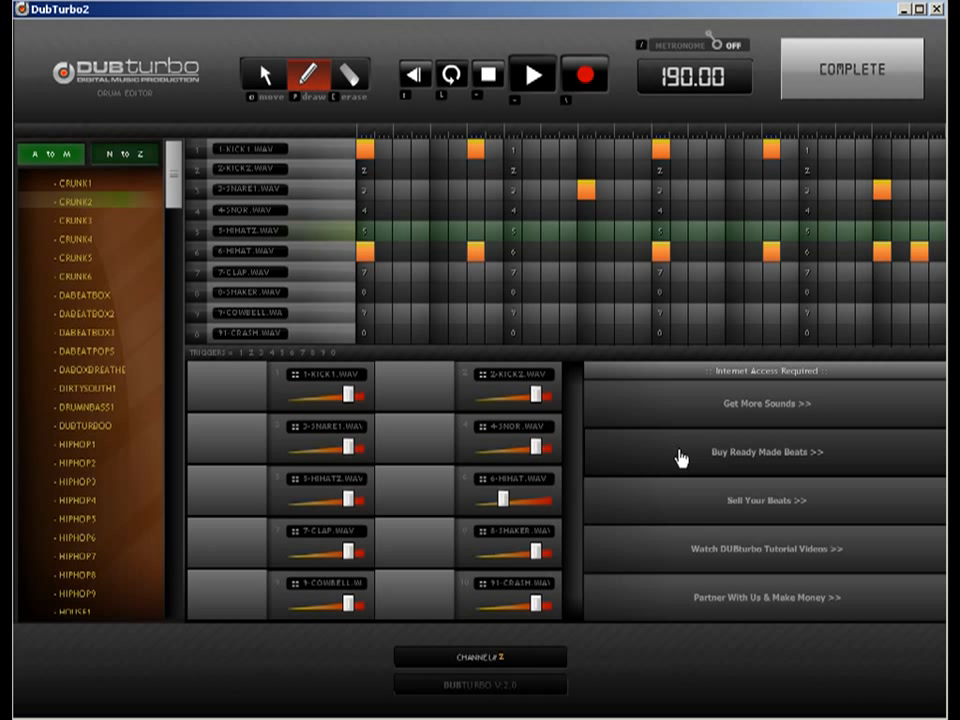
pyautogui.click(863, 93)
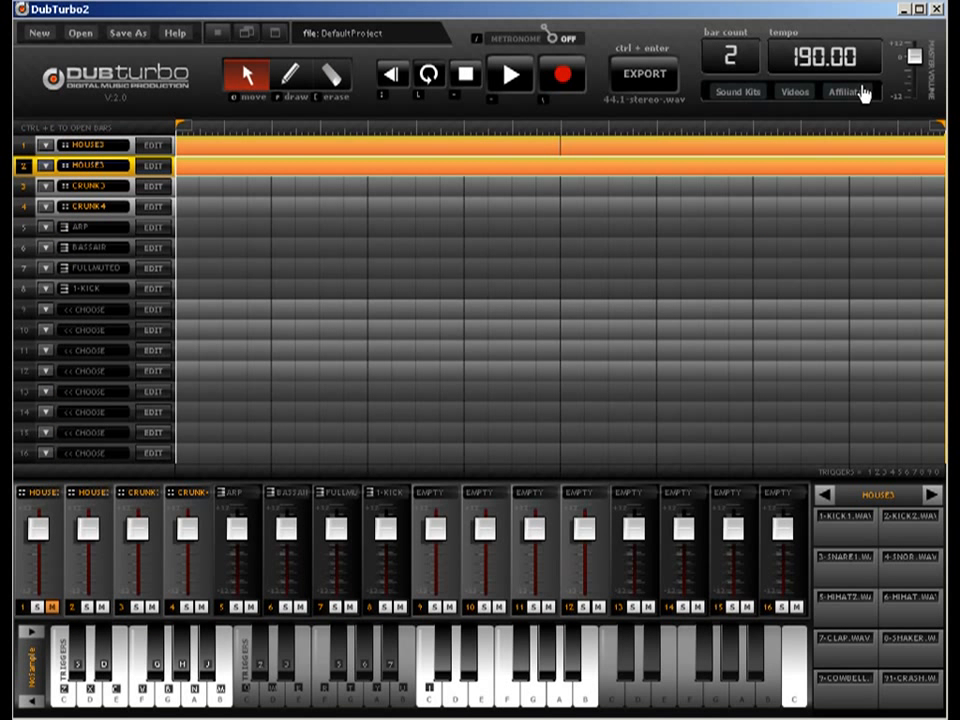
# Set the tempo to 90, mute track 2 instead of track 1, and play the arrangement.
pyautogui.doubleClick(817, 57)
pyautogui.write('90')
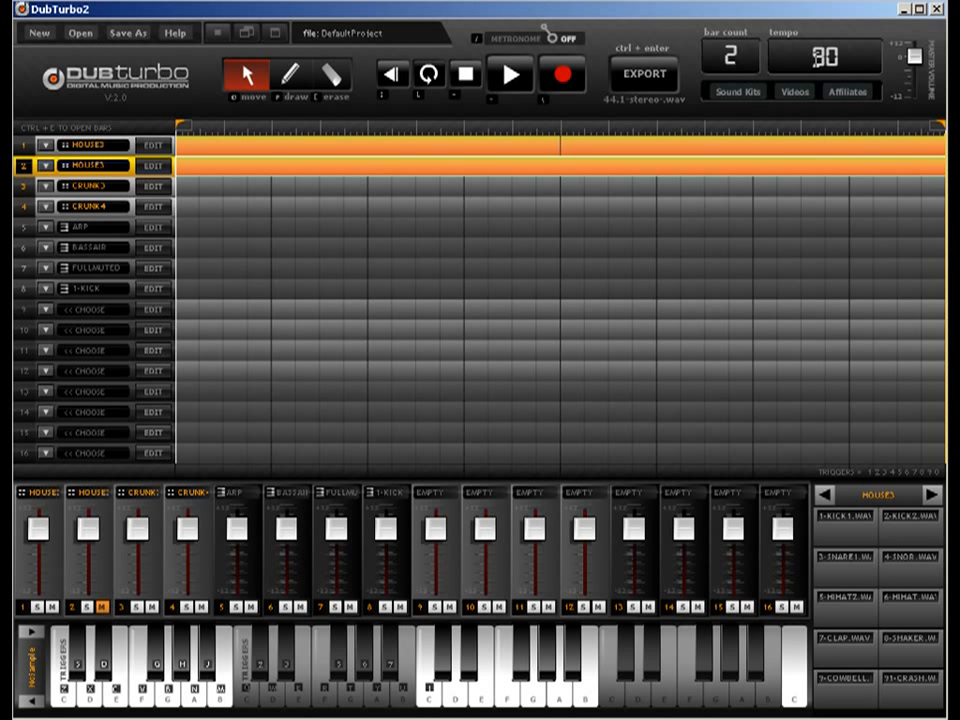
pyautogui.press('Return')
pyautogui.press('space')
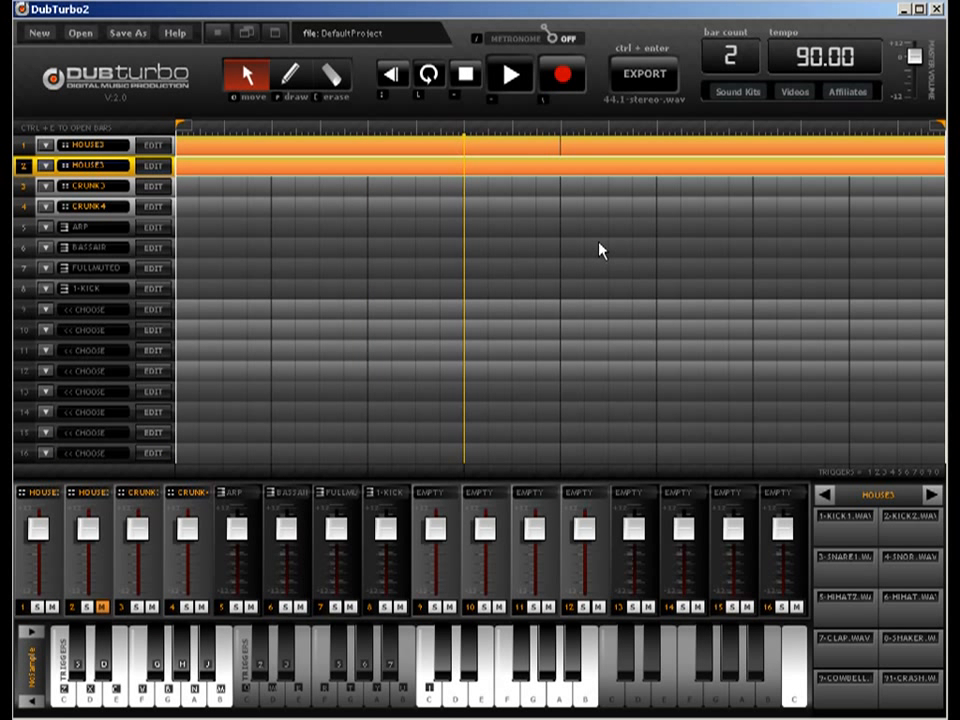
# Set the tempo to 180, mute track 1 instead of track 2, and play the arrangement.
pyautogui.doubleClick(817, 57)
pyautogui.write('180')
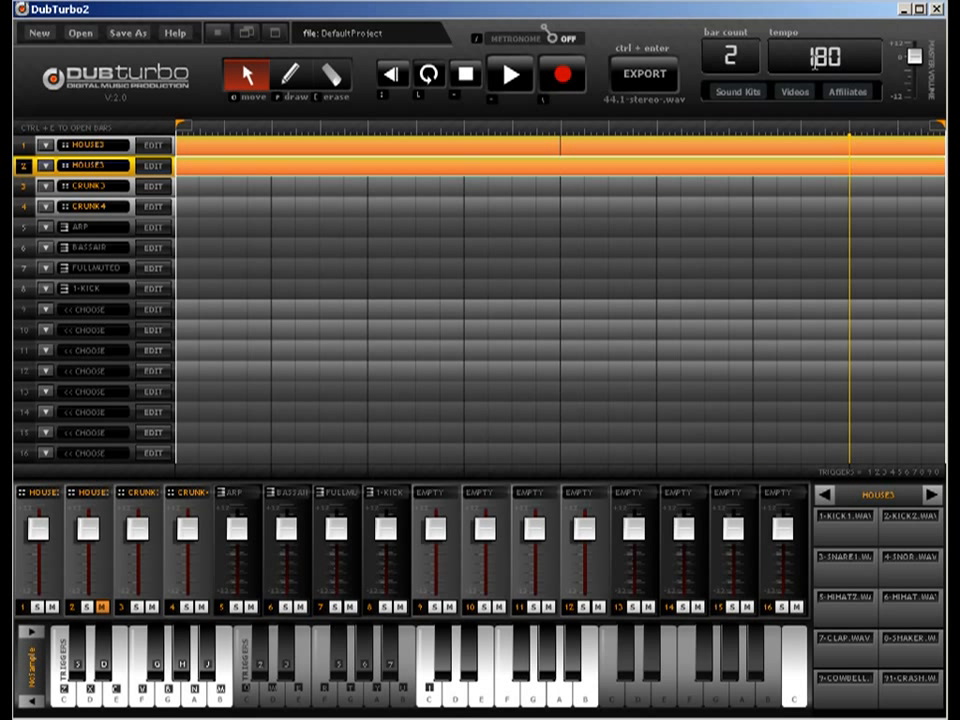
pyautogui.press('Return')
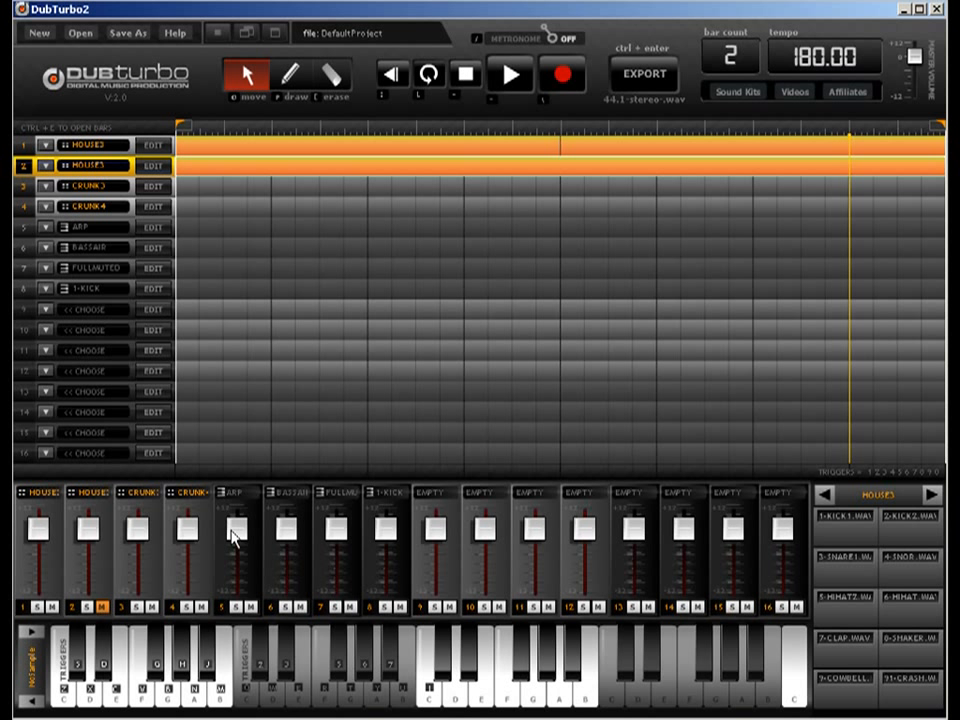
pyautogui.click(53, 607)
pyautogui.click(102, 607)
pyautogui.press('space')
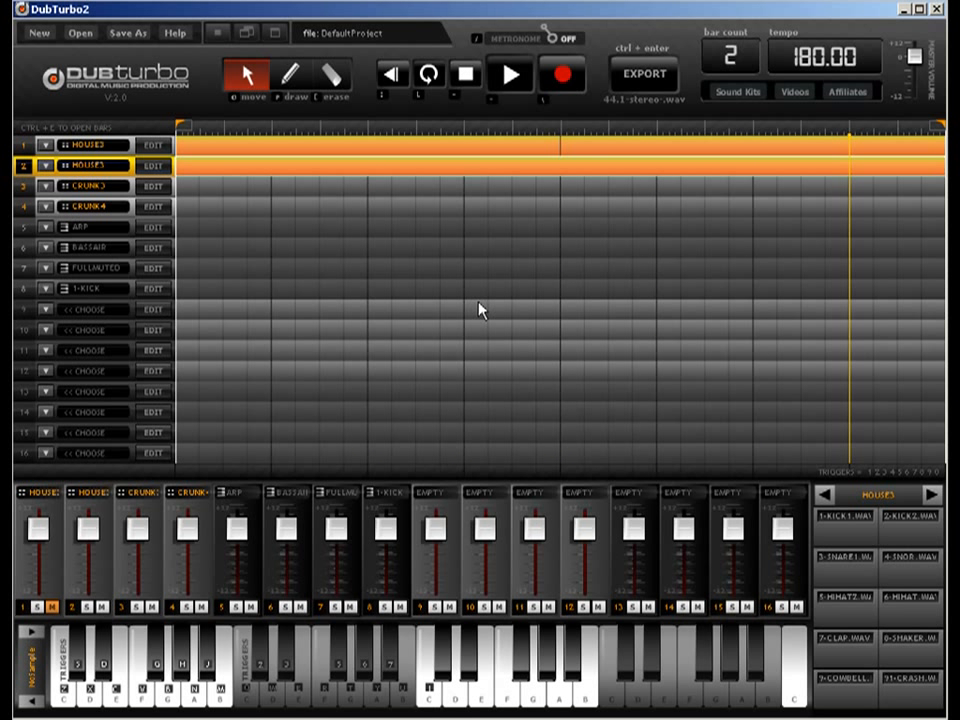
# Extend the bar count and the loop region to 4 bars and copy track 2's HOUSE3 clip into bars 3 and 4.
pyautogui.doubleClick(730, 55)
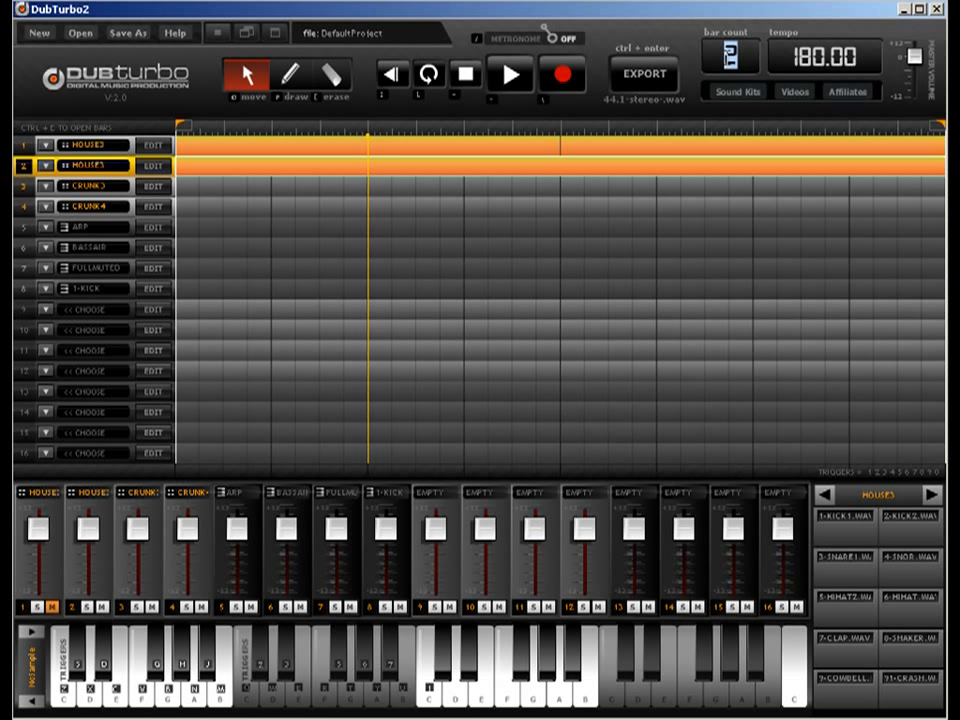
pyautogui.write('4')
pyautogui.press('Return')
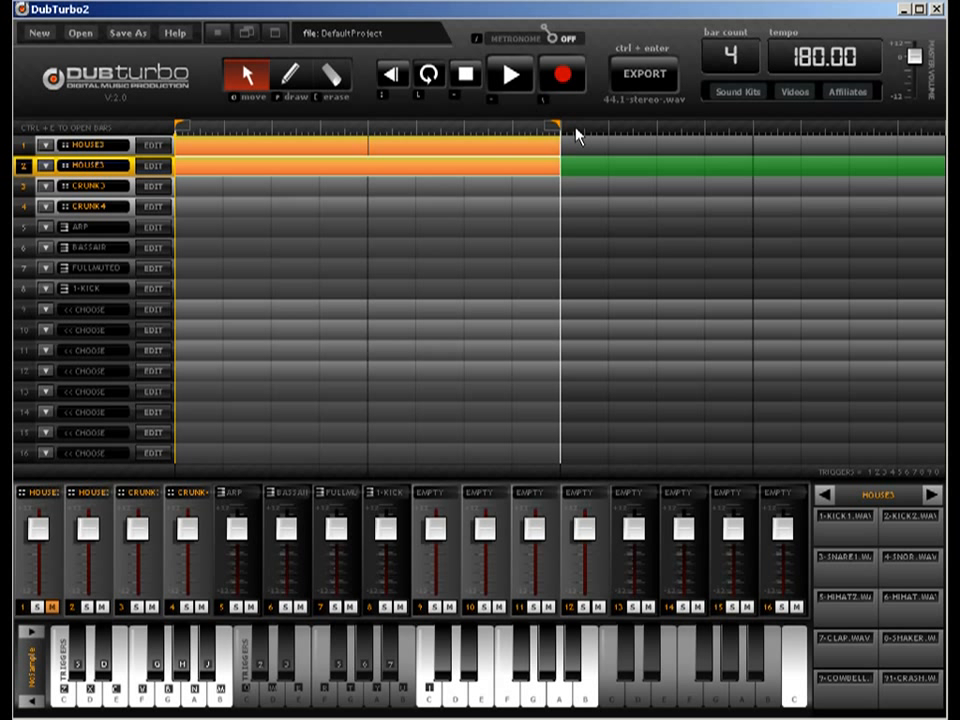
pyautogui.moveTo(575, 128); pyautogui.dragTo(940, 130)
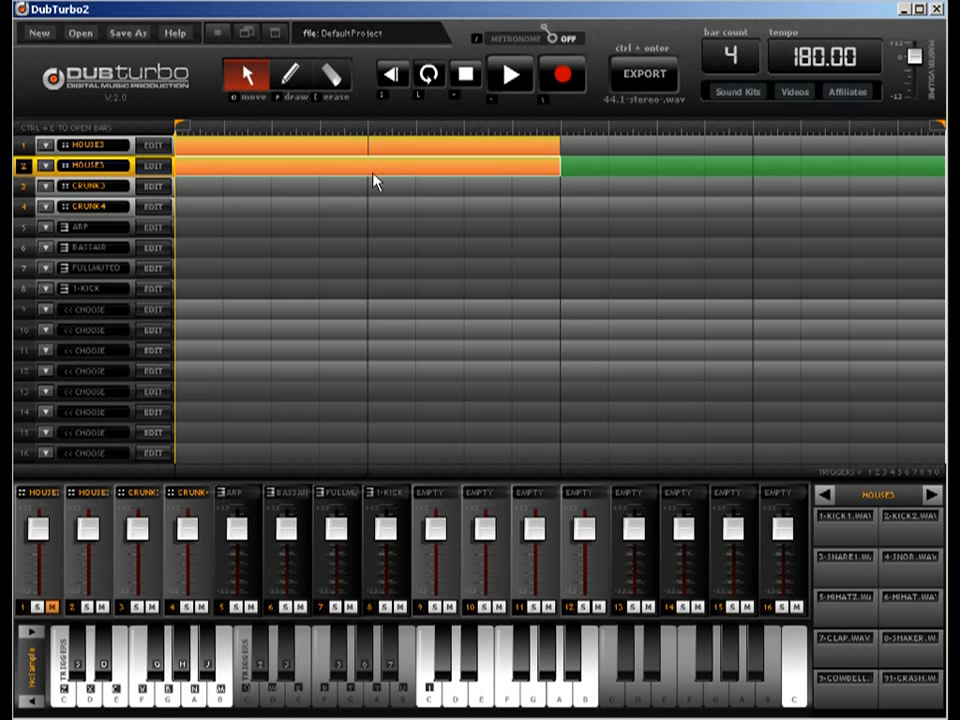
pyautogui.moveTo(373, 174); pyautogui.dragTo(635, 167)
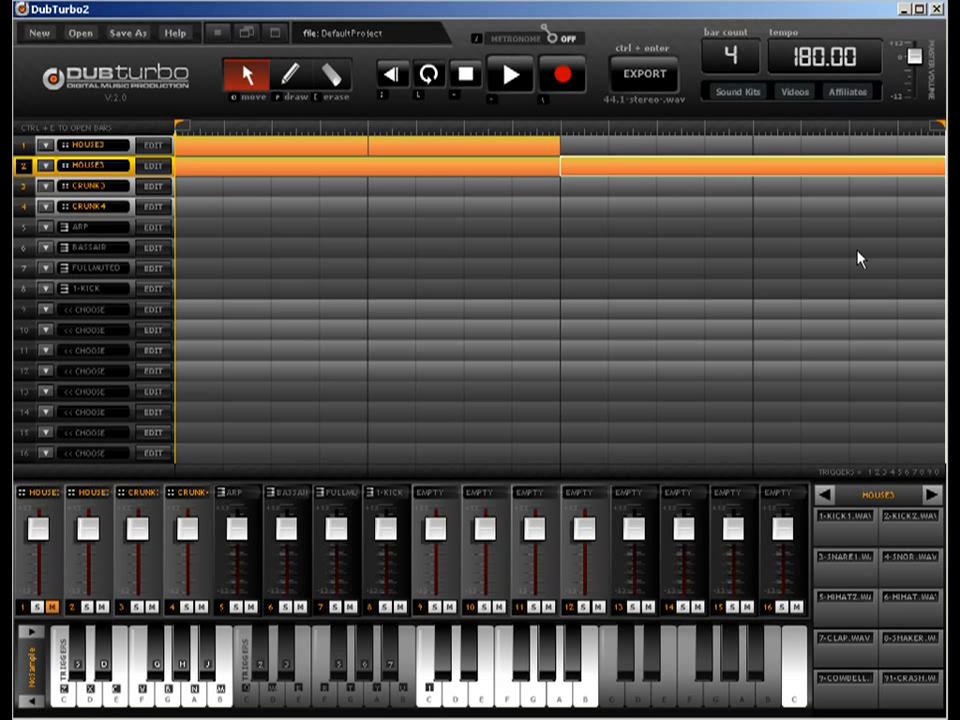
# Add 1-KICK1 notes to the copied track 2 clip at cell 5 of beat 3 and cells 1, 5 and 7 of beat 4, and play it.
pyautogui.hotkey('ctrl', 'e')
pyautogui.click(307, 75)
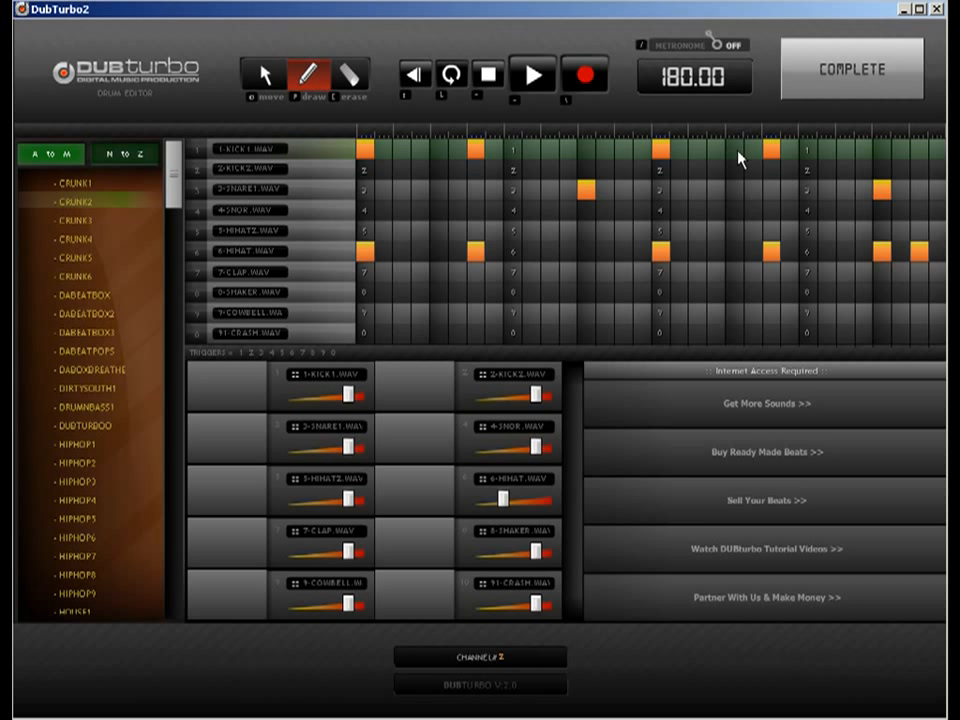
pyautogui.click(882, 149)
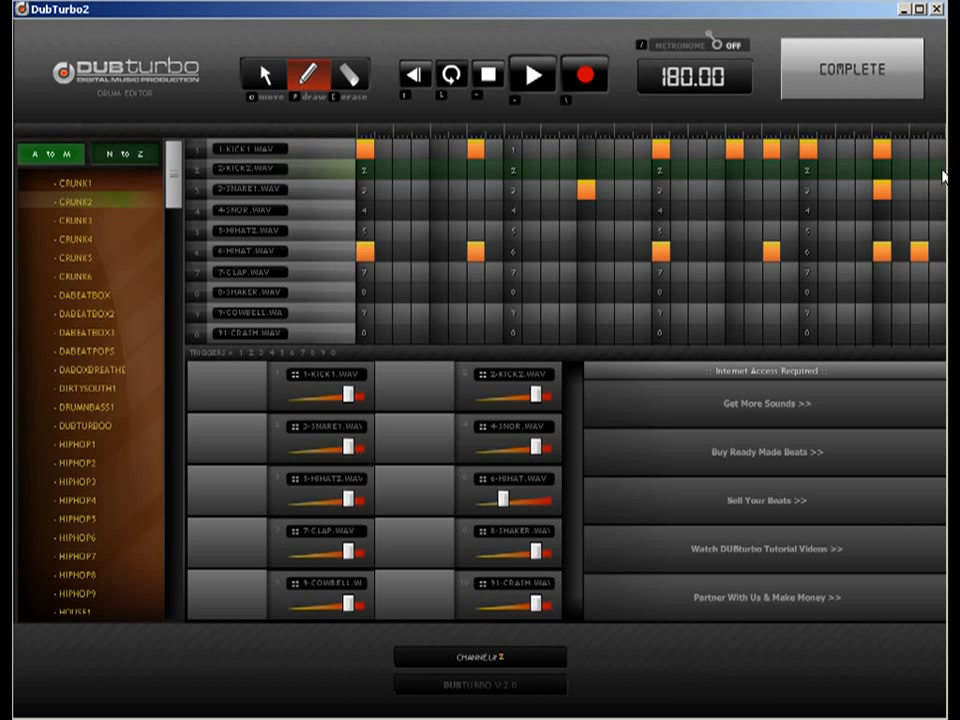
pyautogui.click(919, 149)
pyautogui.click(866, 75)
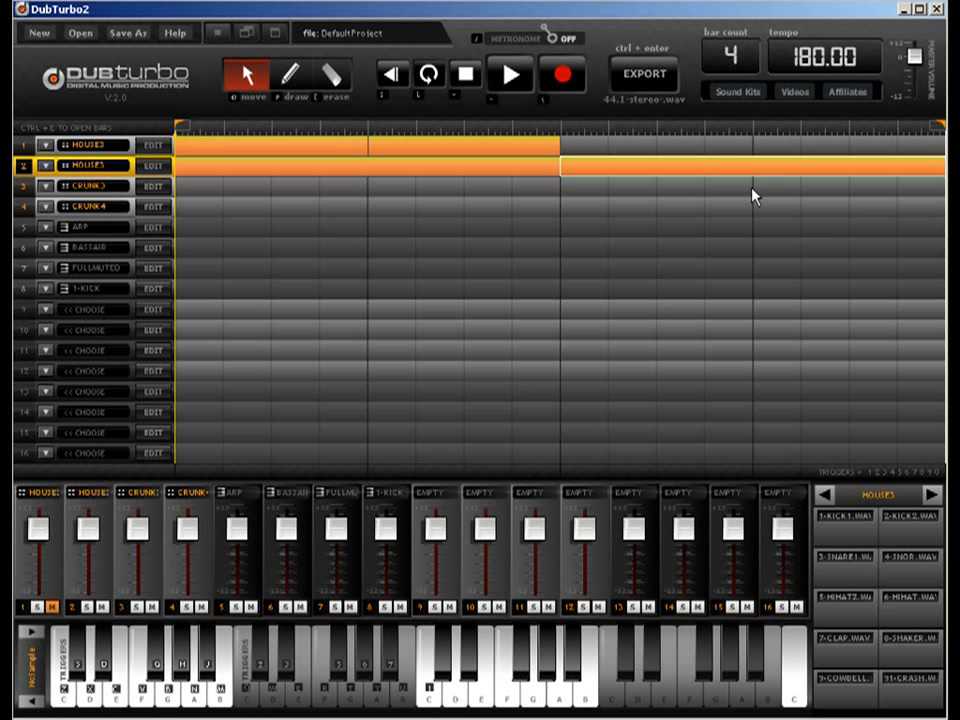
pyautogui.press('space')
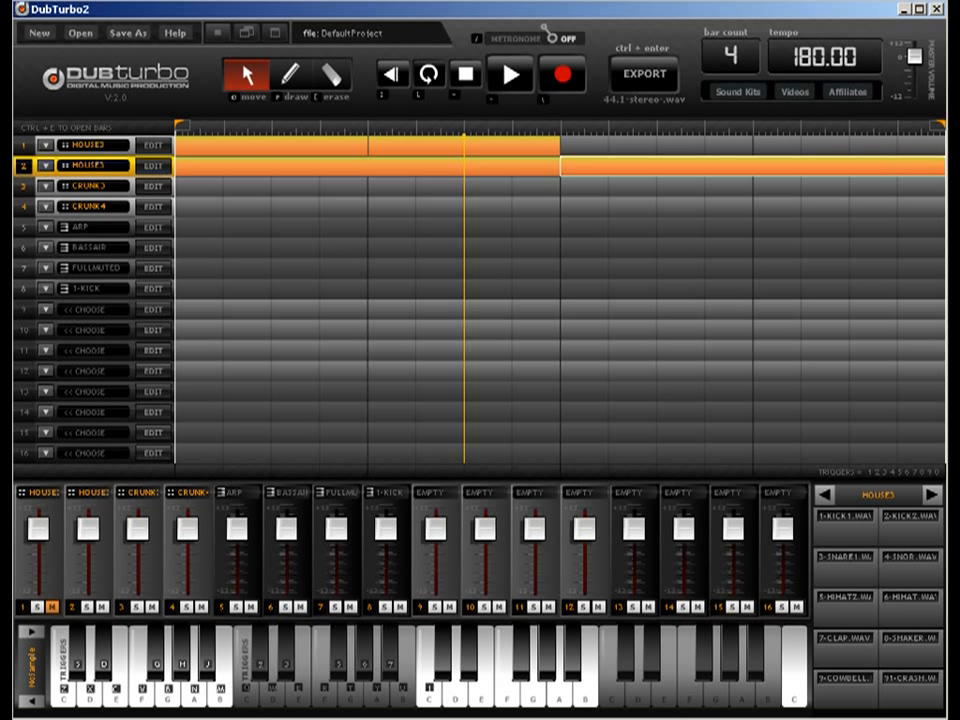
# Erase both HOUSE3 clips from track 1 and the first clip from track 2.
pyautogui.click(330, 71)
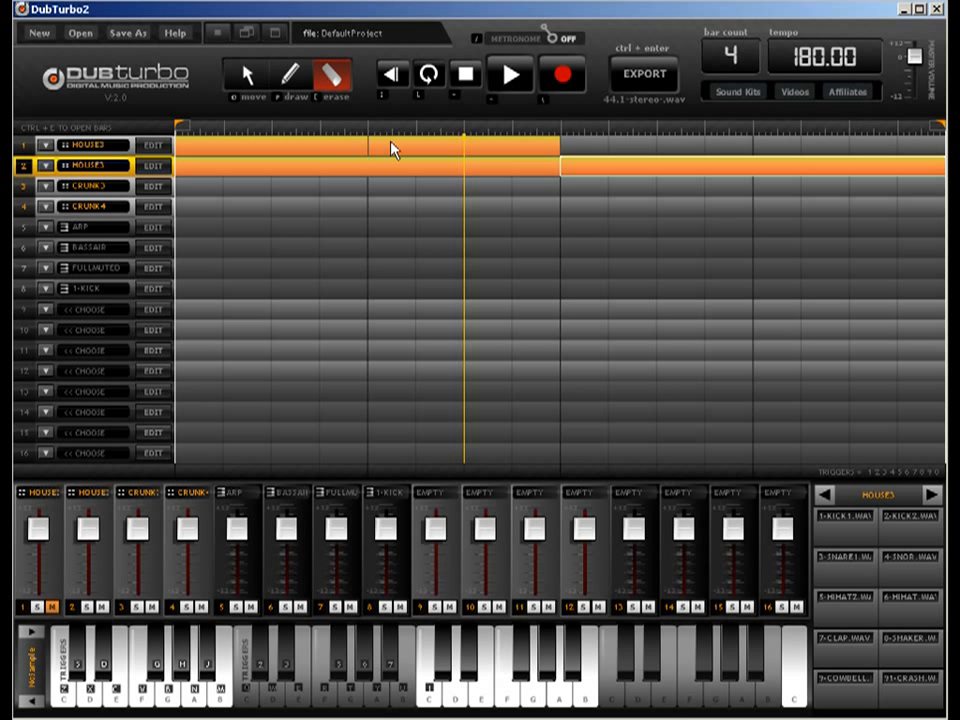
pyautogui.click(402, 146)
pyautogui.click(452, 163)
pyautogui.click(350, 146)
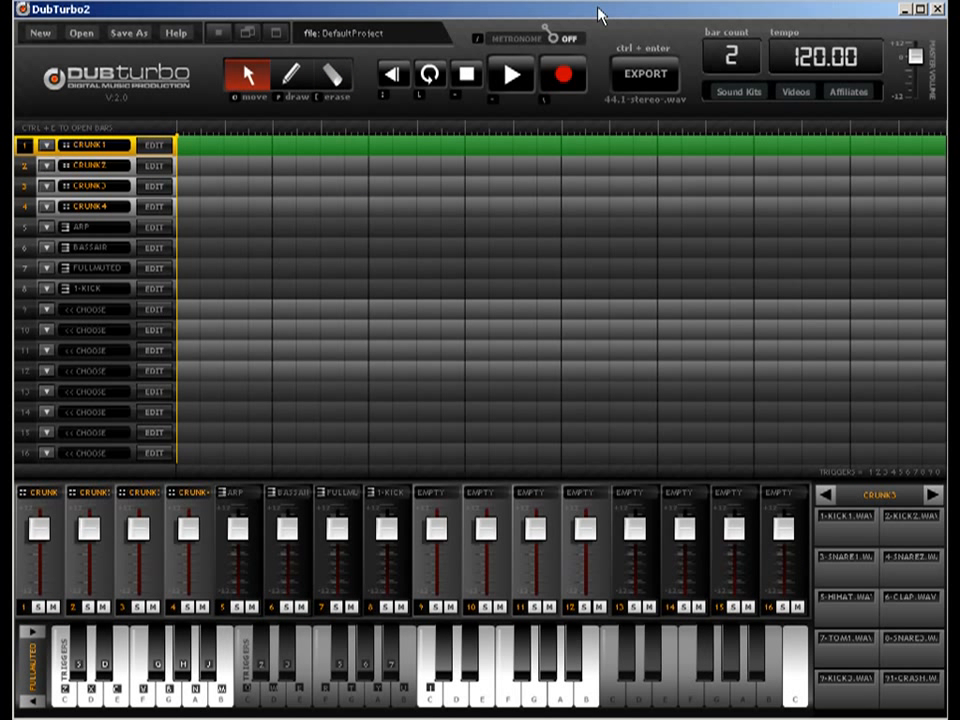
# Draw a two-bar clip on track 1 and switch back to the move tool.
pyautogui.click(290, 74)
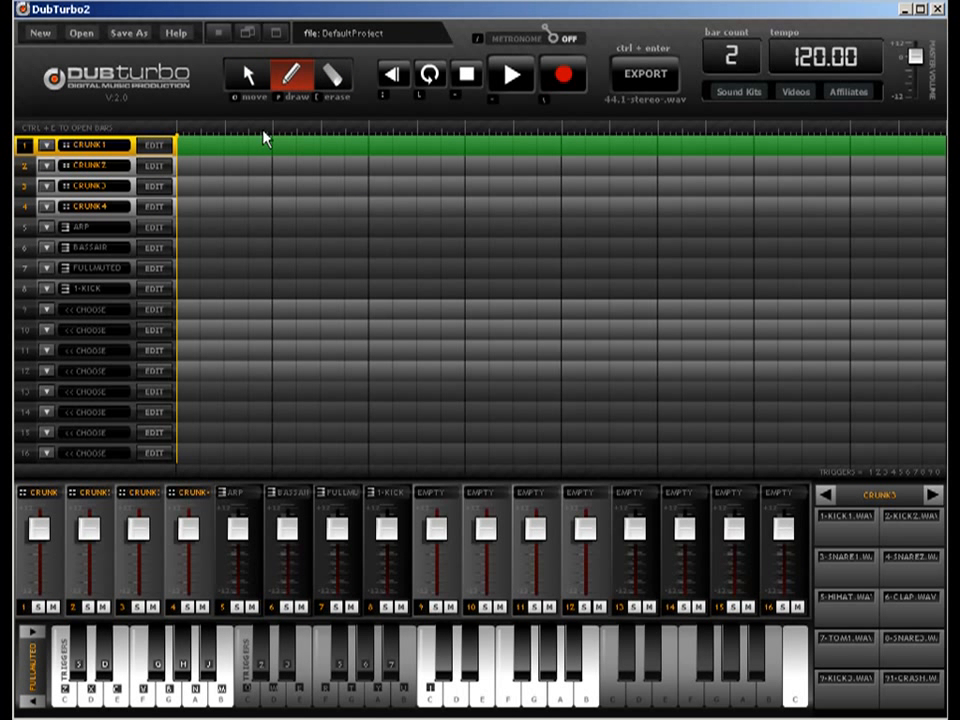
pyautogui.click(240, 146)
pyautogui.click(926, 144)
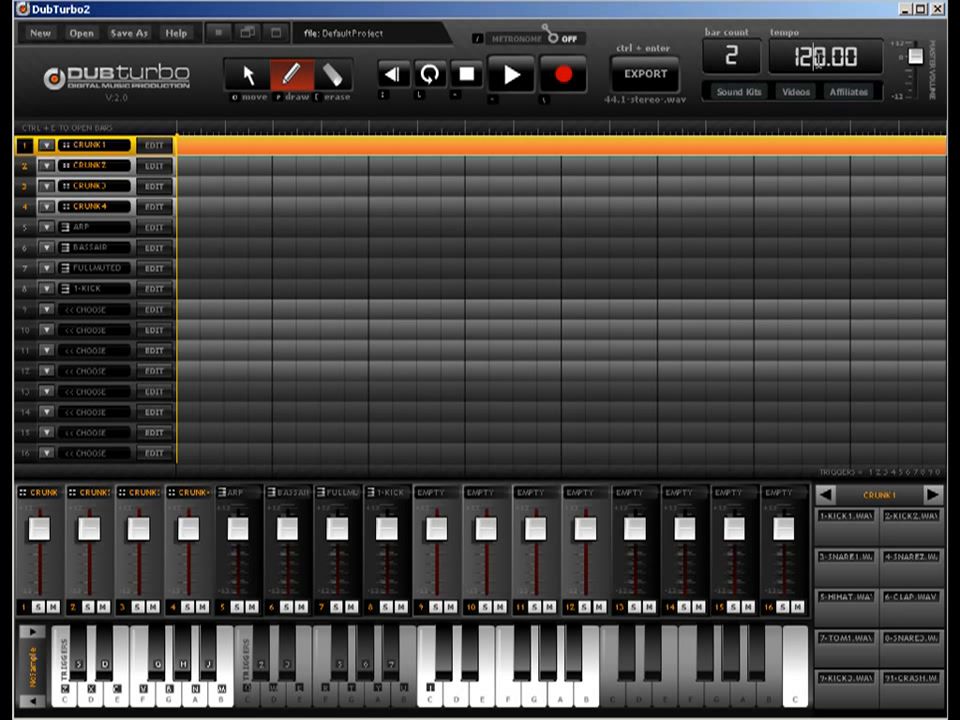
pyautogui.doubleClick(818, 62)
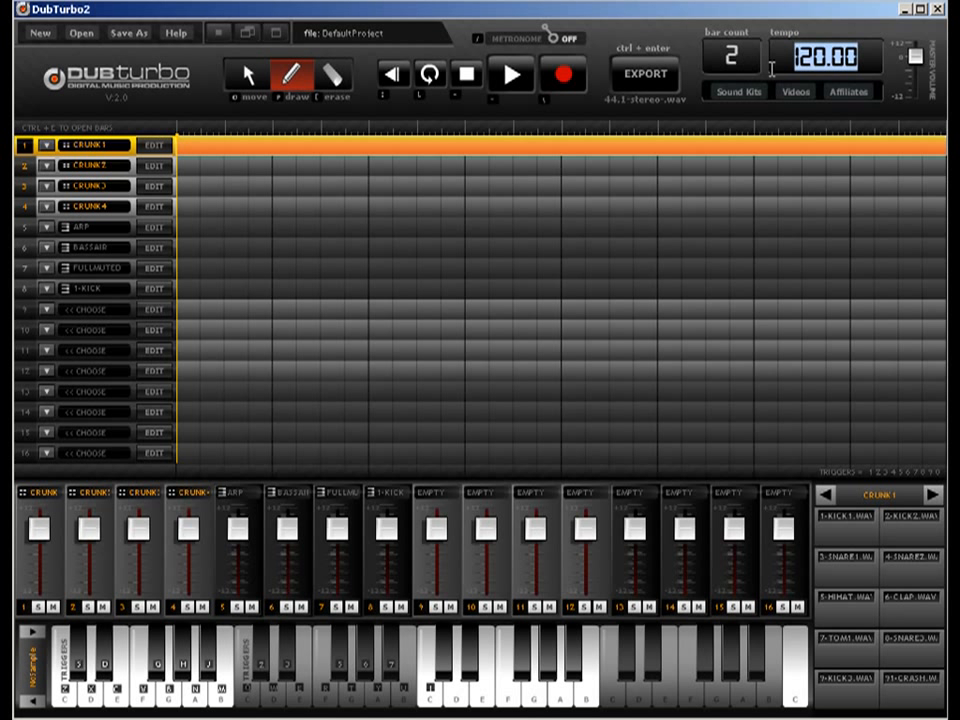
pyautogui.click(248, 75)
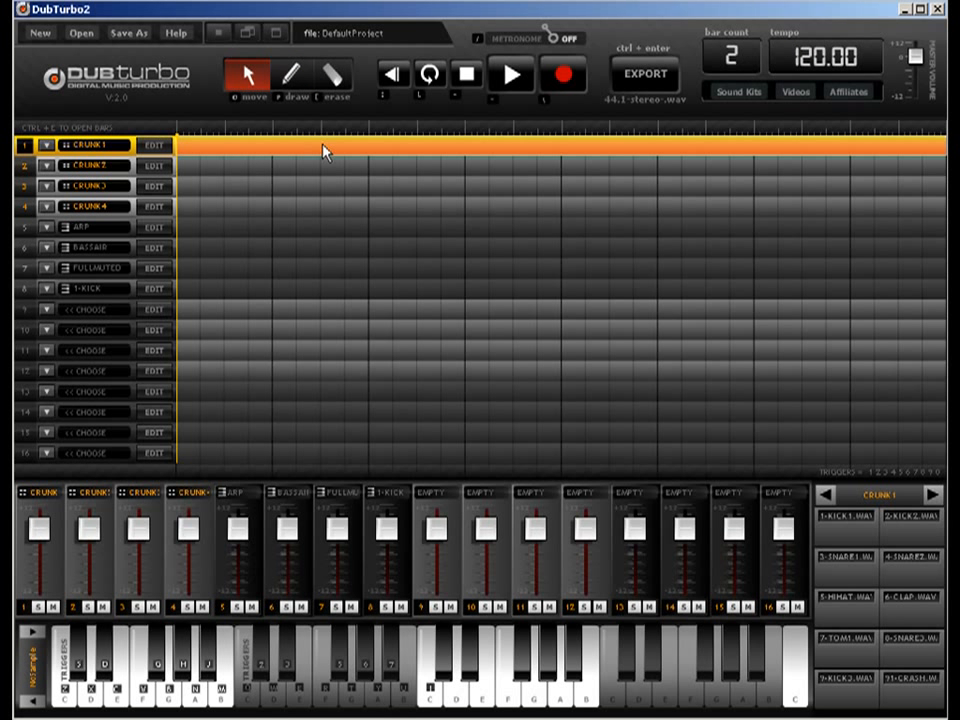
# Open track 1's clip in the drum editor and load the HOUSE3 kit.
pyautogui.click(154, 146)
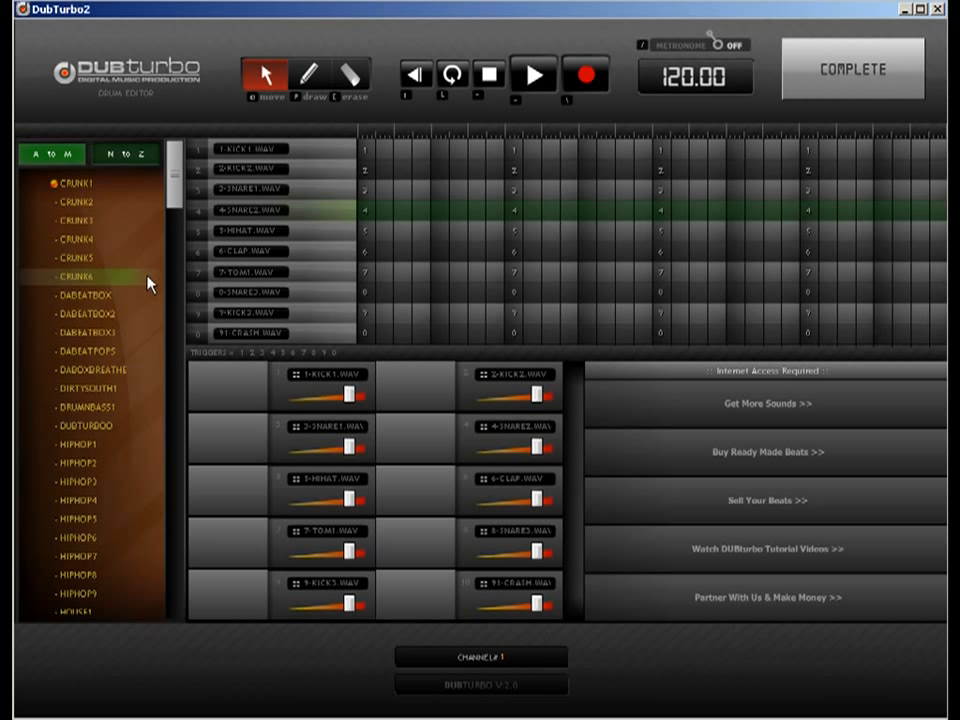
pyautogui.moveTo(174, 188); pyautogui.dragTo(173, 214)
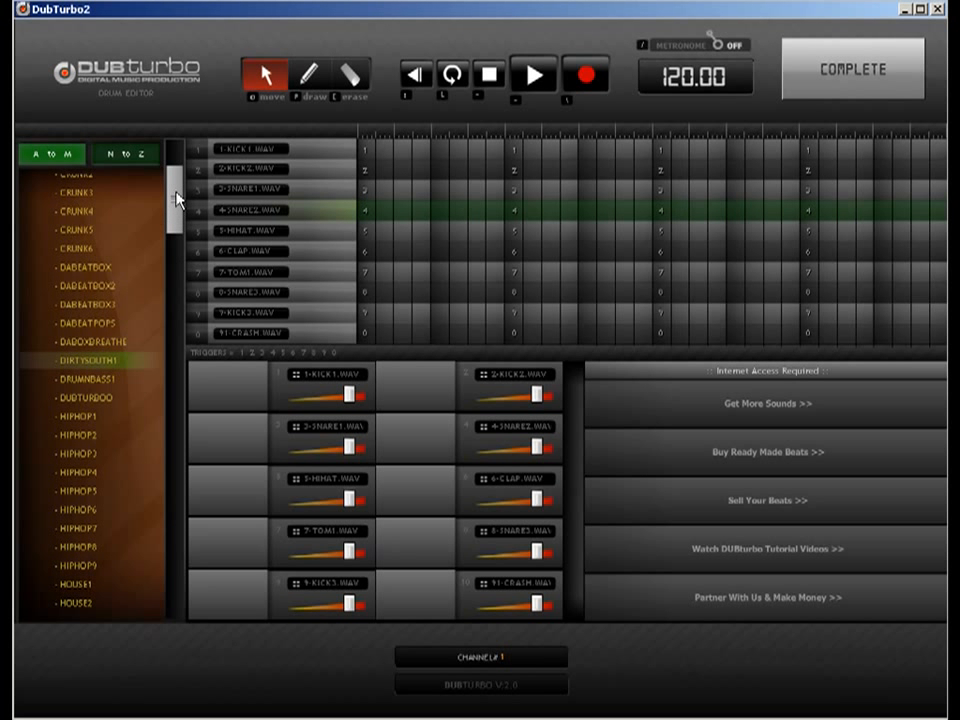
pyautogui.moveTo(176, 197); pyautogui.dragTo(176, 232)
pyautogui.click(76, 584)
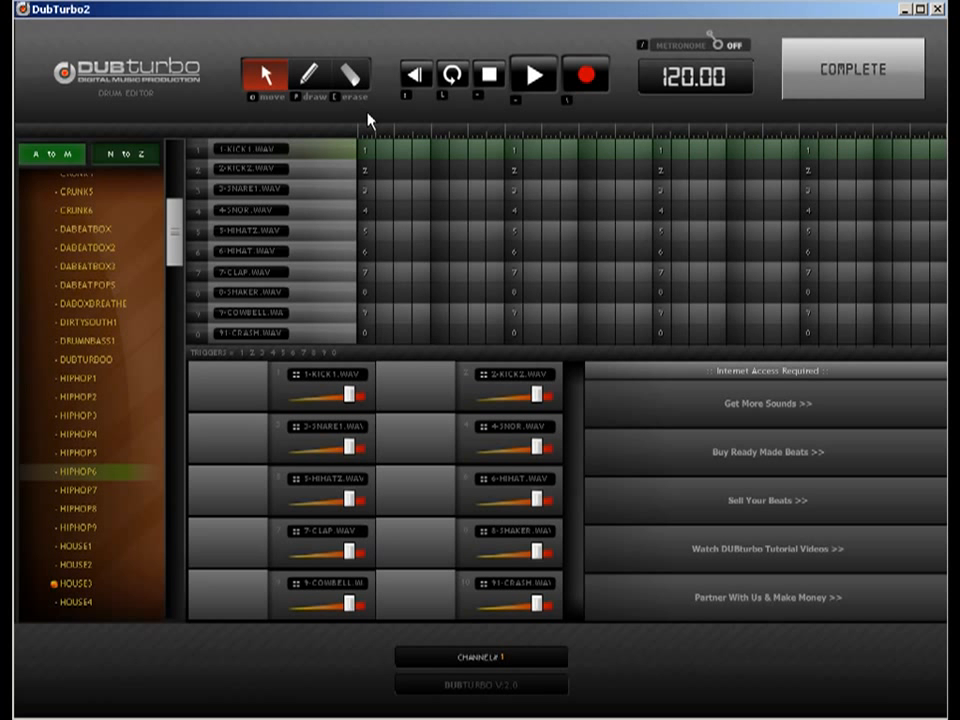
pyautogui.moveTo(173, 230); pyautogui.dragTo(177, 287)
# Place 1-KICK1 notes every four grid cells plus one two cells after the last, erasing the stray note beside the sixth kick.
pyautogui.click(309, 75)
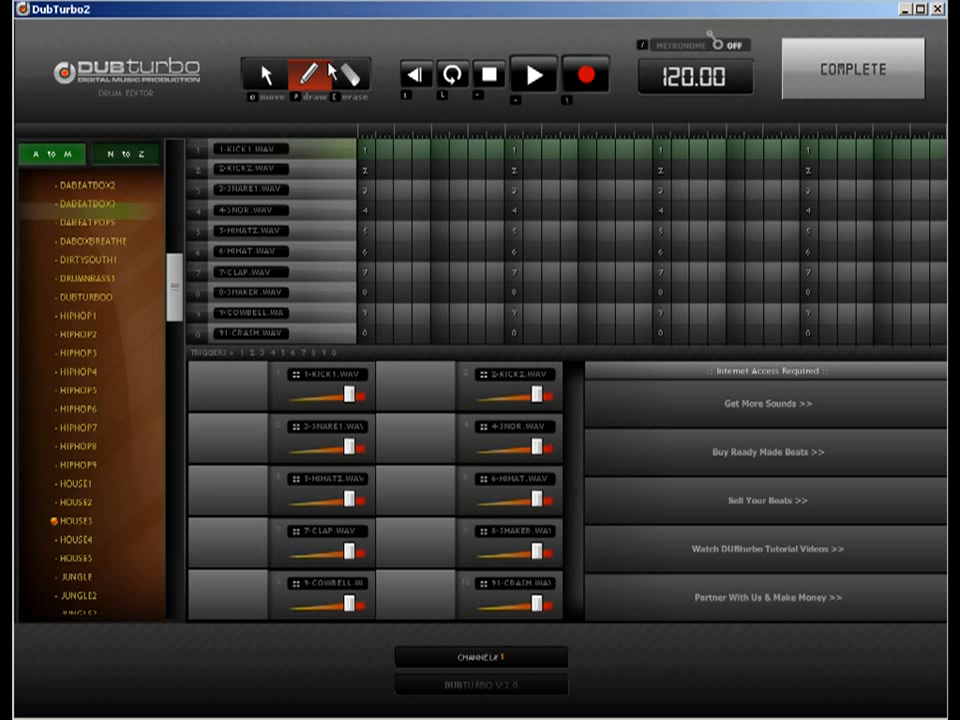
pyautogui.click(444, 151)
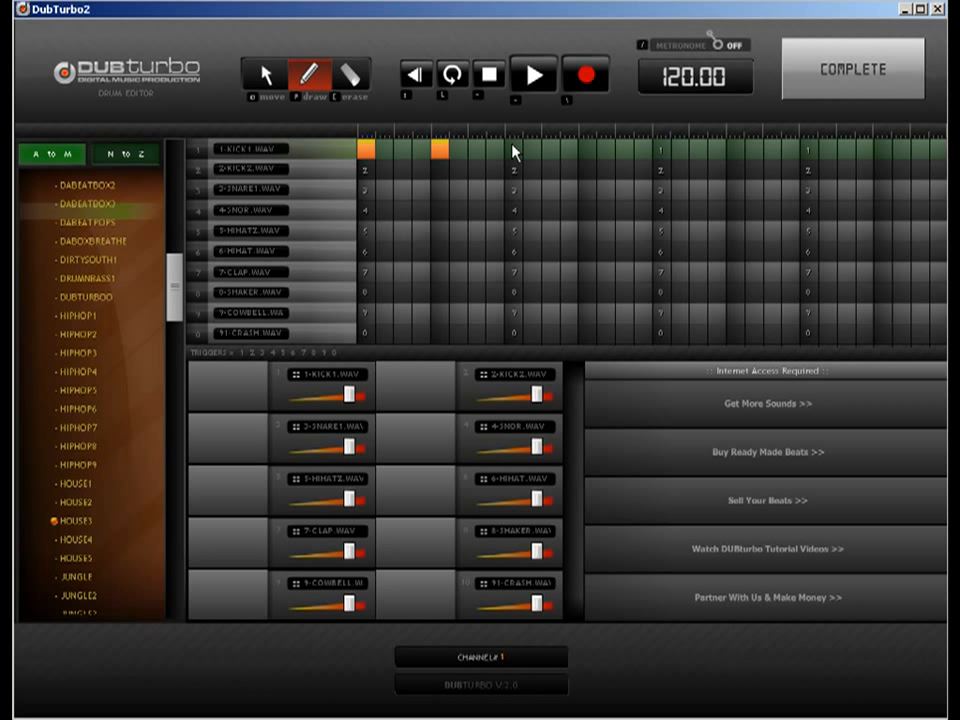
pyautogui.click(660, 151)
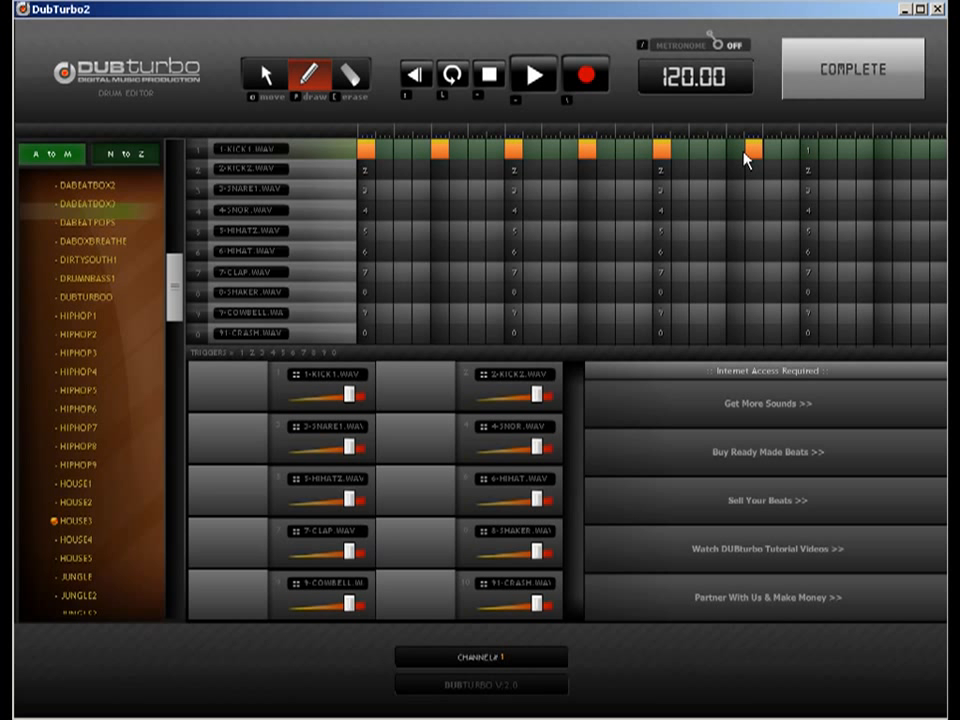
pyautogui.click(808, 151)
pyautogui.click(882, 151)
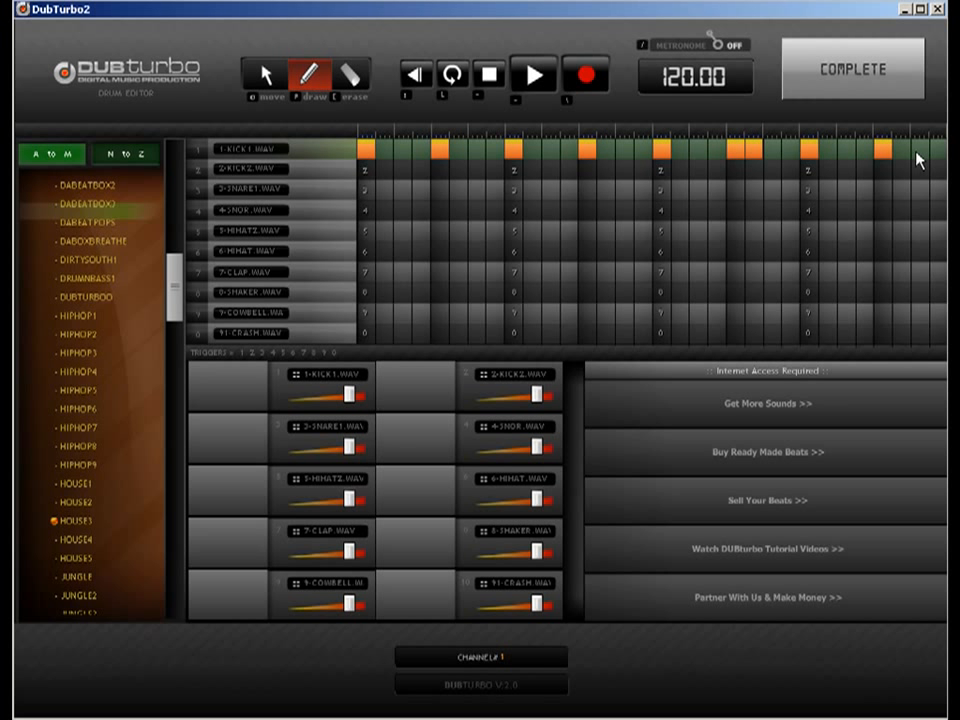
pyautogui.click(918, 151)
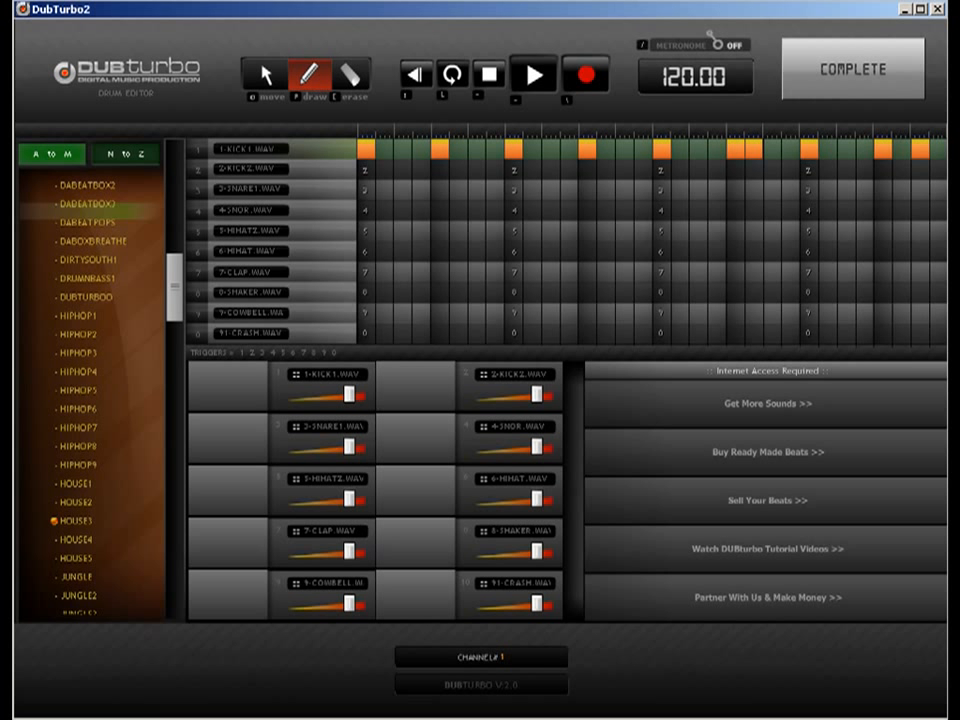
pyautogui.click(350, 75)
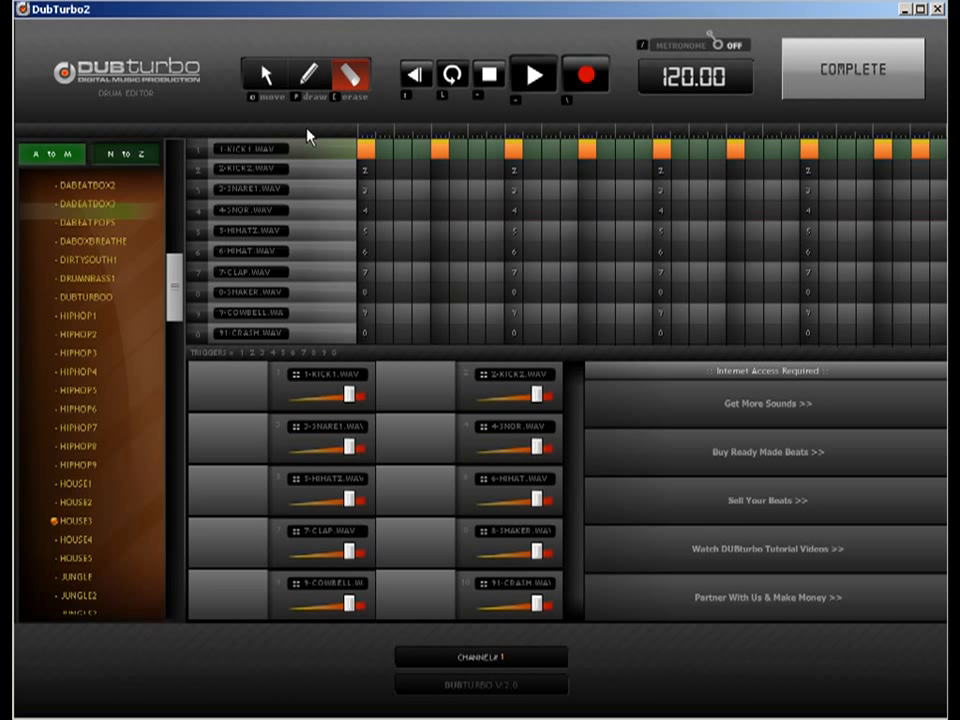
# Place hi-hat notes midway between the regular kicks, the first on 5-HIHAT2 and the rest on 6-HIHAT, and lower both hi-hat volumes.
pyautogui.click(310, 76)
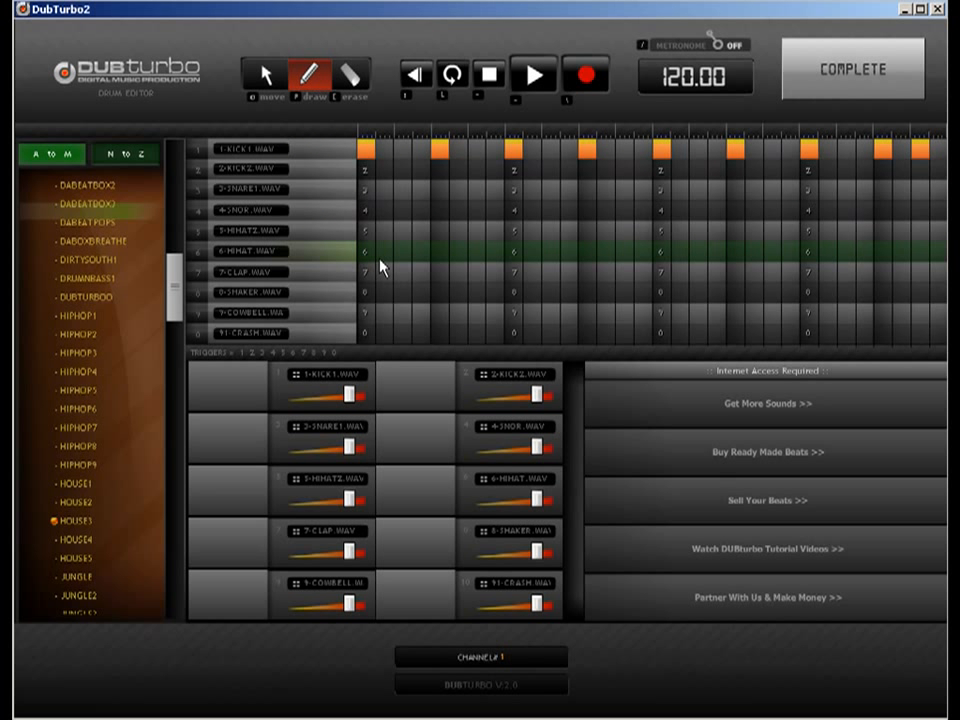
pyautogui.click(476, 251)
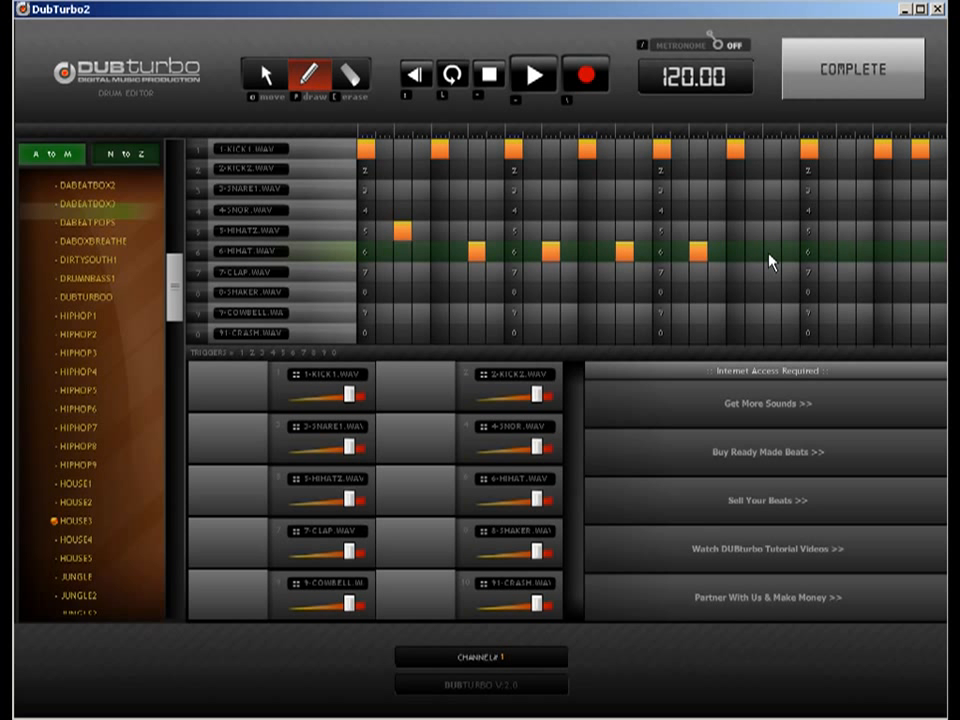
pyautogui.click(848, 253)
pyautogui.click(918, 252)
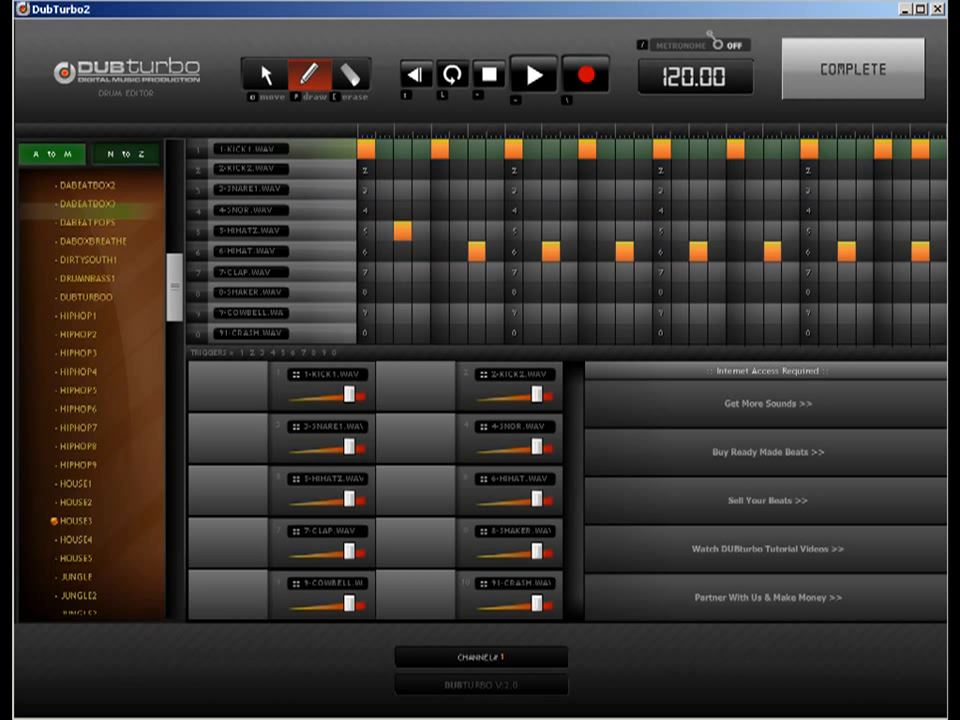
pyautogui.moveTo(538, 499); pyautogui.dragTo(516, 499)
pyautogui.moveTo(349, 499); pyautogui.dragTo(326, 499)
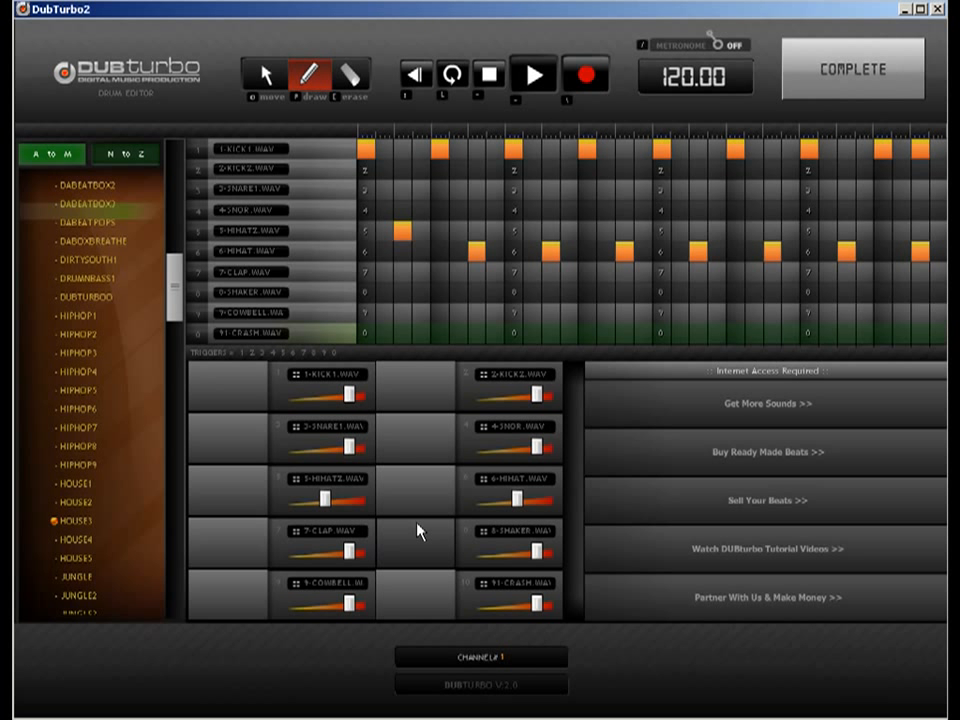
# Move the first hi-hat note from 5-HIHAT2 to 6-HIHAT and the last one from 6-HIHAT to 5-HIHAT2.
pyautogui.click(266, 76)
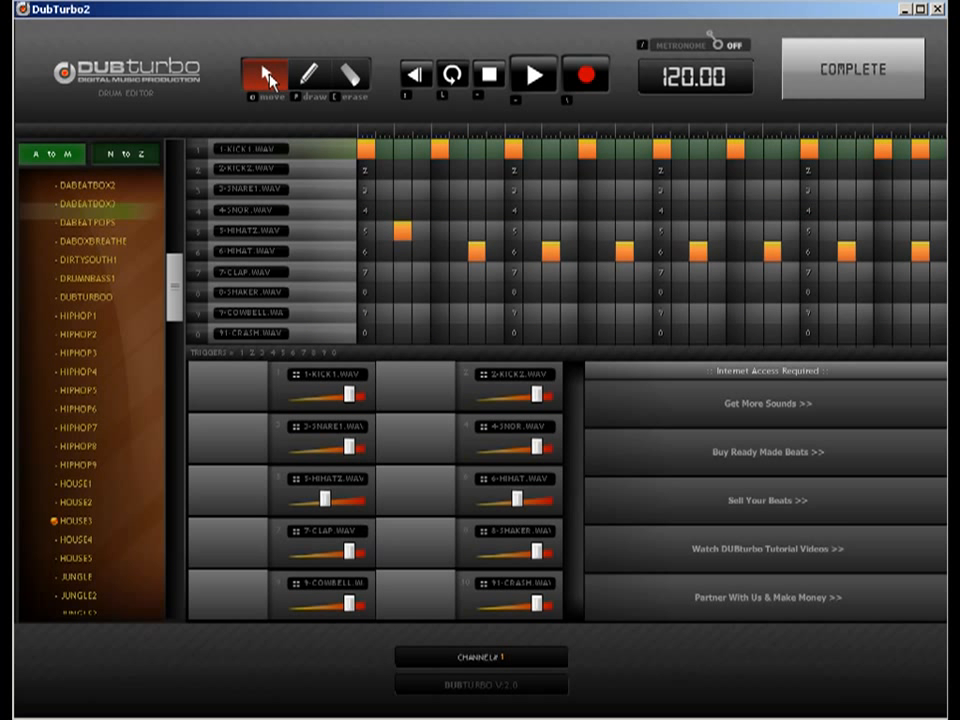
pyautogui.moveTo(402, 230); pyautogui.dragTo(403, 249)
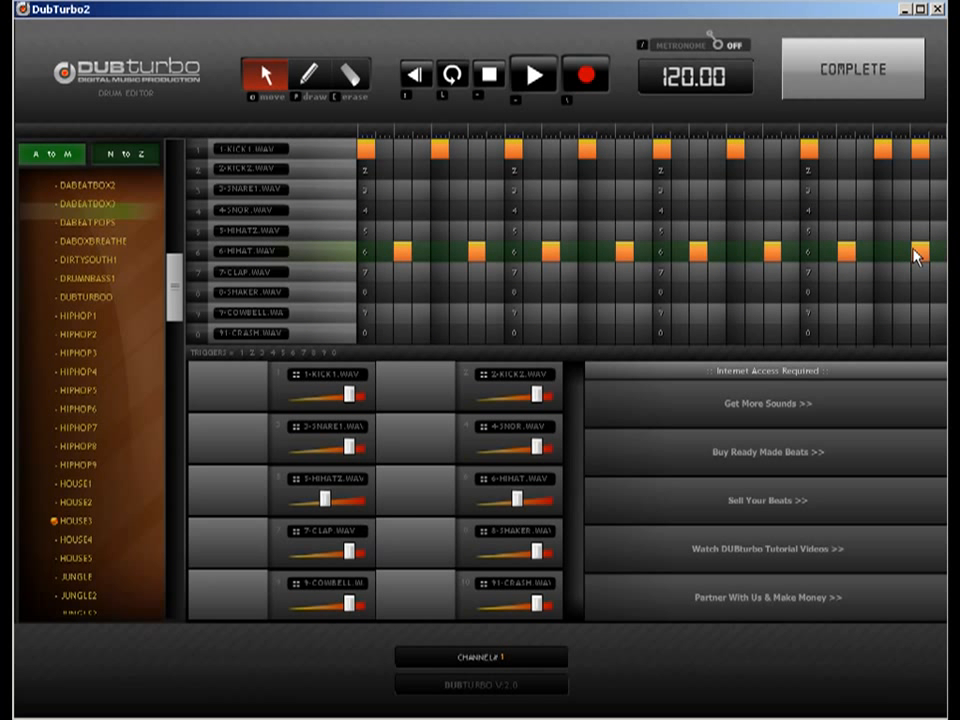
pyautogui.moveTo(919, 251); pyautogui.dragTo(922, 234)
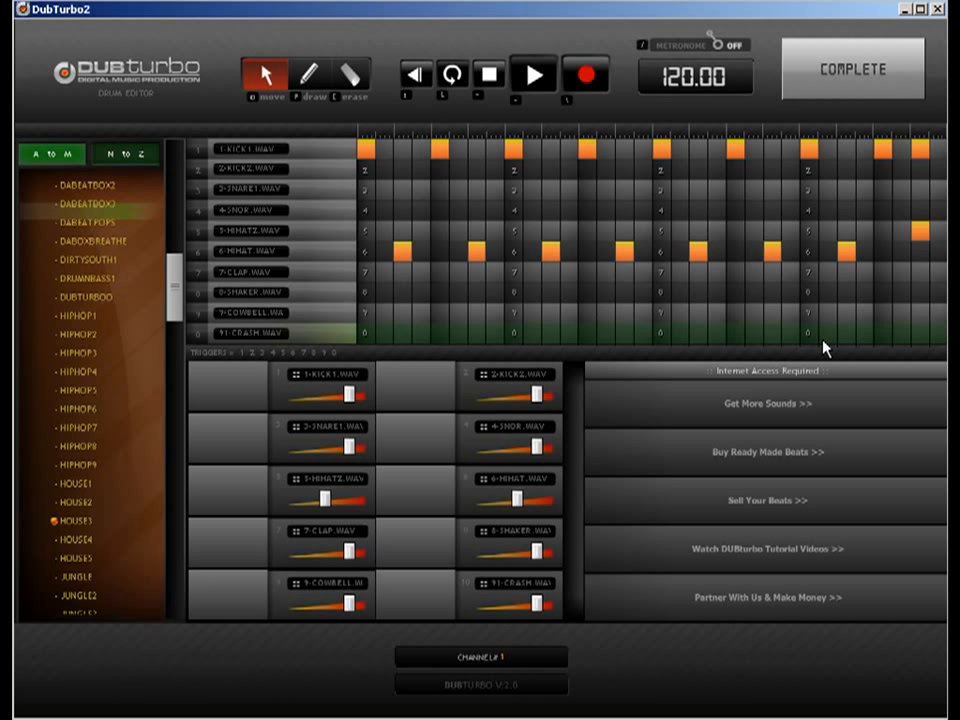
# Place four 7-CLAP notes in line with every second regular 1-KICK1 note.
pyautogui.click(100, 184)
pyautogui.click(310, 74)
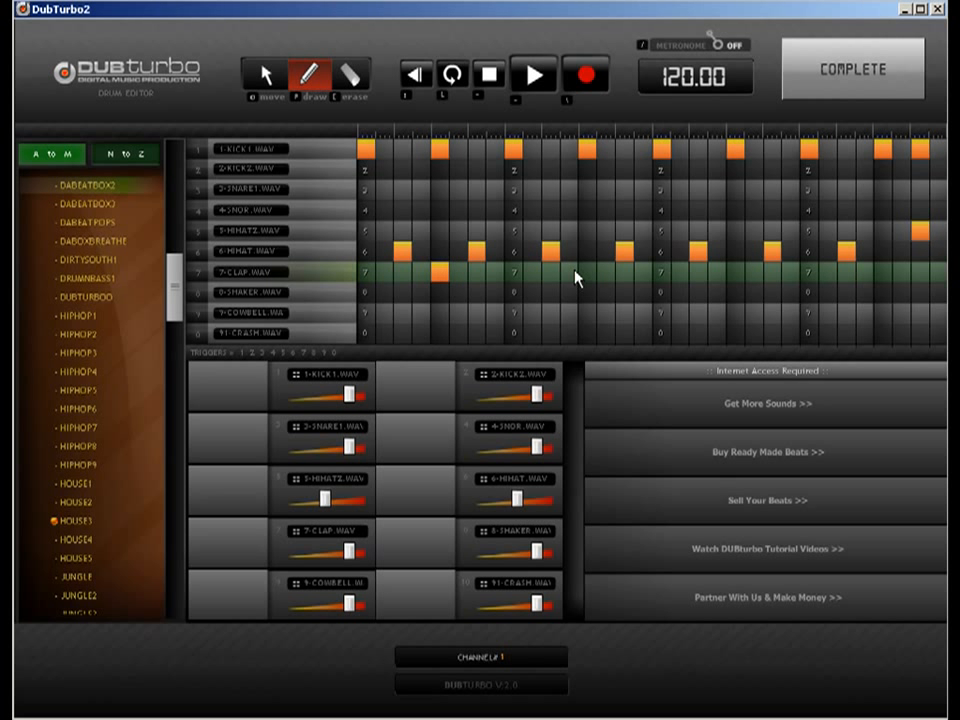
pyautogui.click(735, 271)
pyautogui.click(882, 271)
pyautogui.click(100, 297)
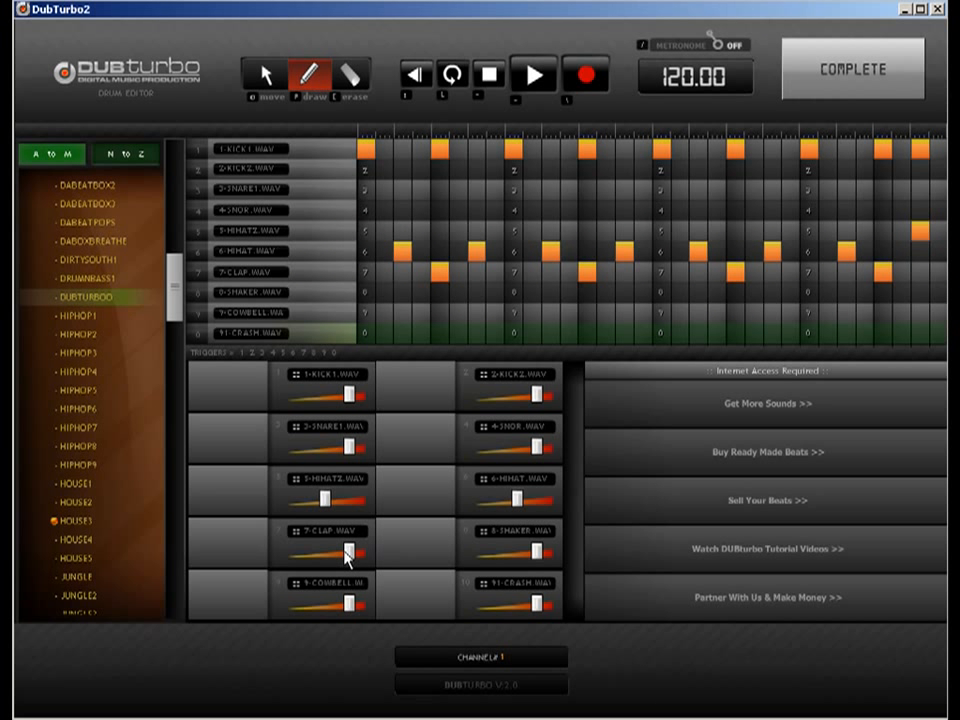
# Lower the 7-CLAP volume slightly and place six 3-SNARE1 notes in grid cells 5, 12, 15, 21, 28 and 31.
pyautogui.moveTo(346, 558); pyautogui.dragTo(337, 556)
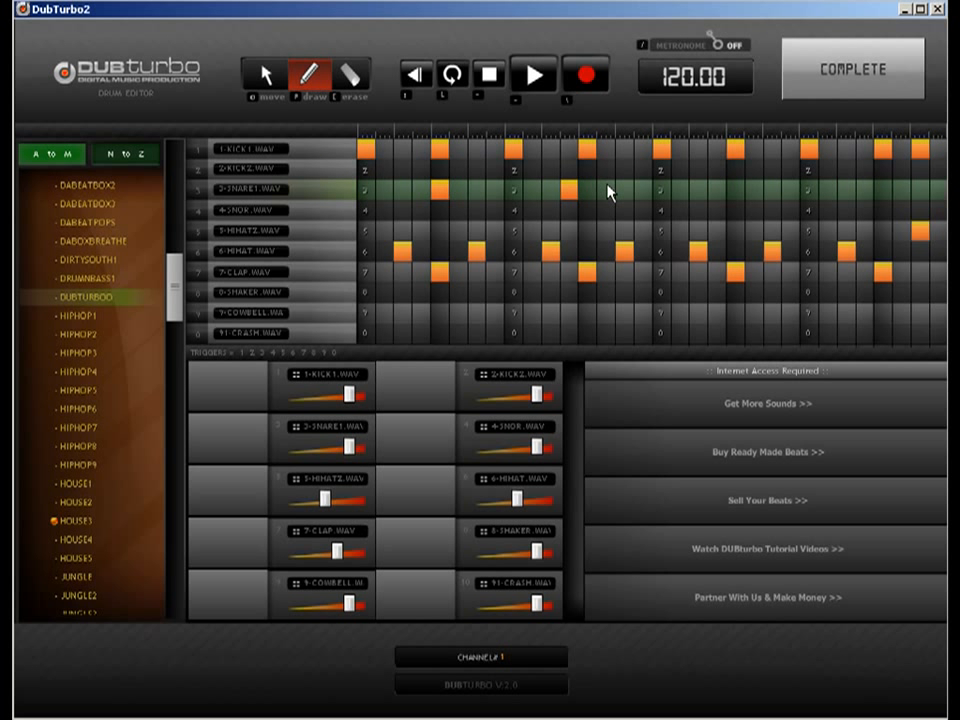
pyautogui.click(733, 191)
pyautogui.click(866, 190)
pyautogui.click(921, 190)
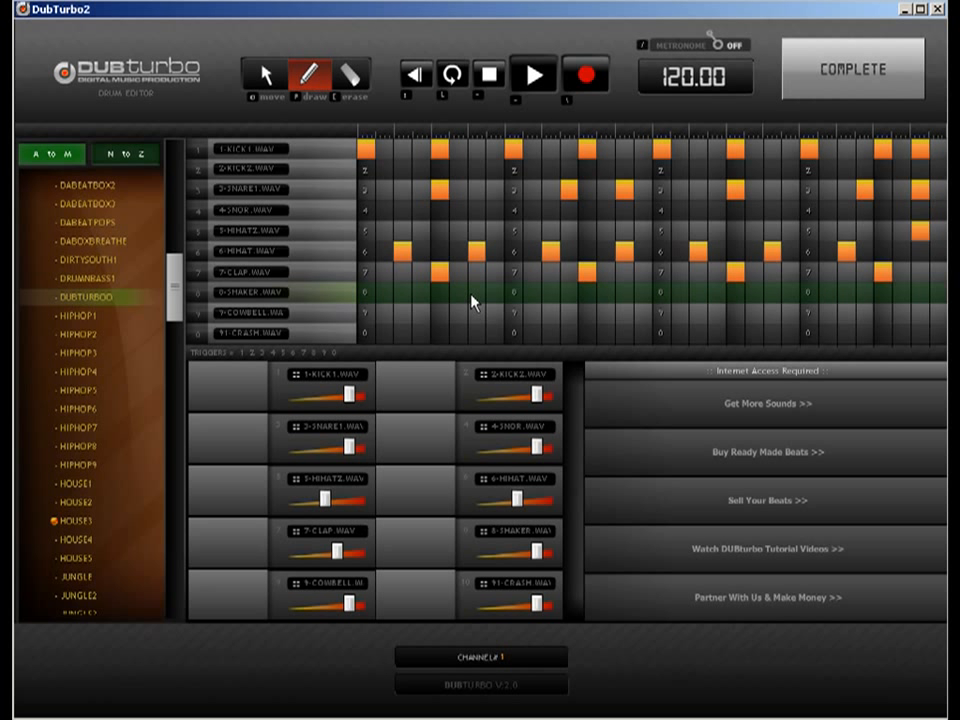
# Shift the 3-SNARE1 notes in cells 5 and 21 one cell earlier and add new ones in cells 7 and 23.
pyautogui.click(261, 70)
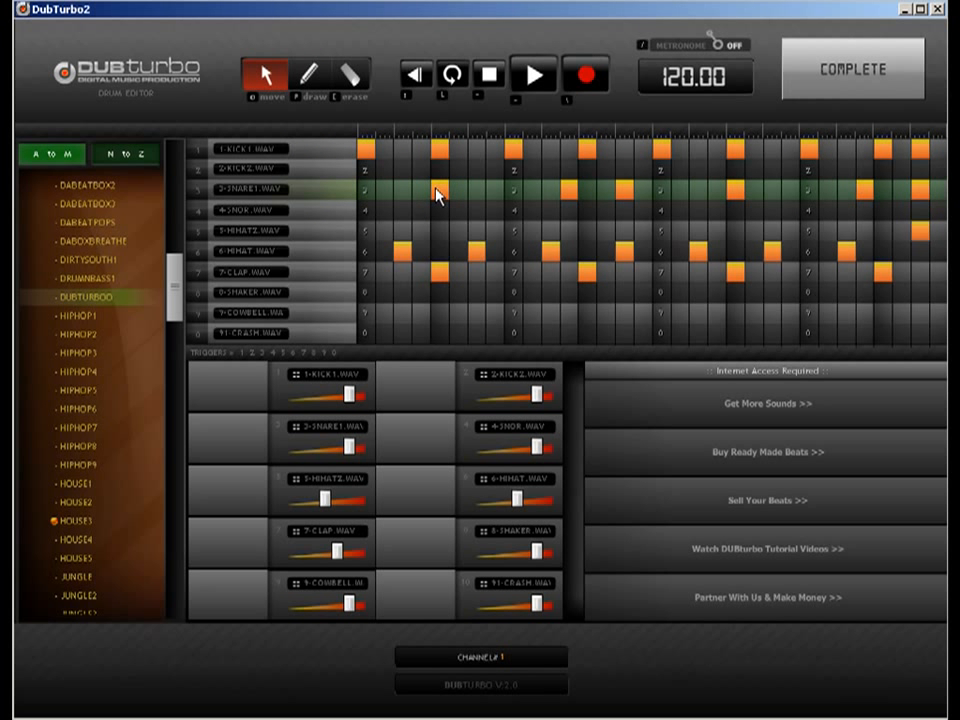
pyautogui.moveTo(438, 191); pyautogui.dragTo(420, 190)
pyautogui.press('p')
pyautogui.click(476, 190)
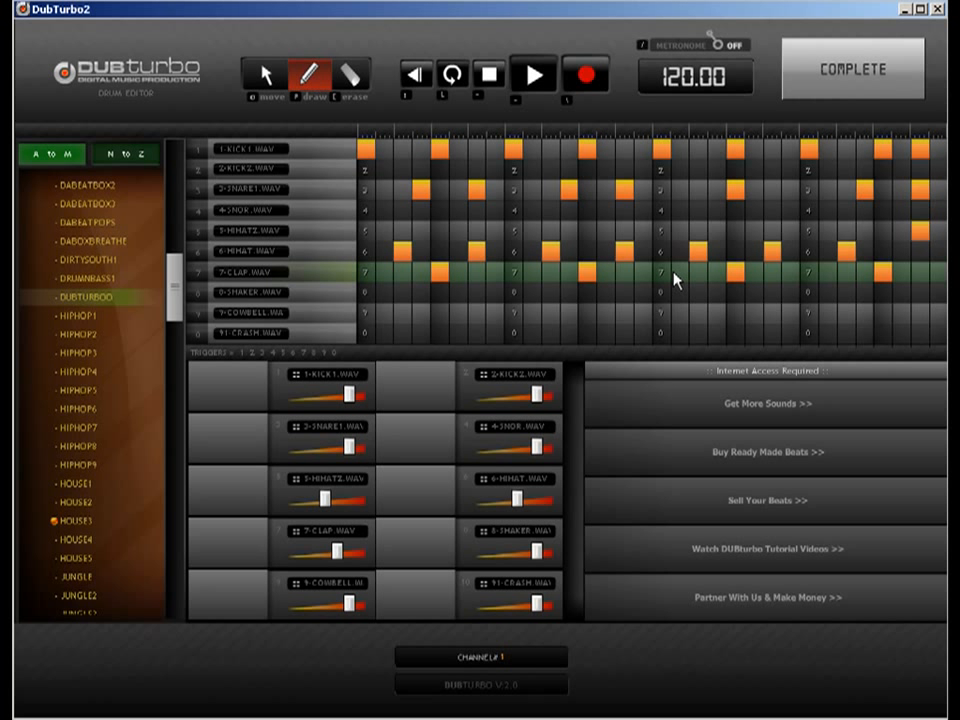
pyautogui.press('o')
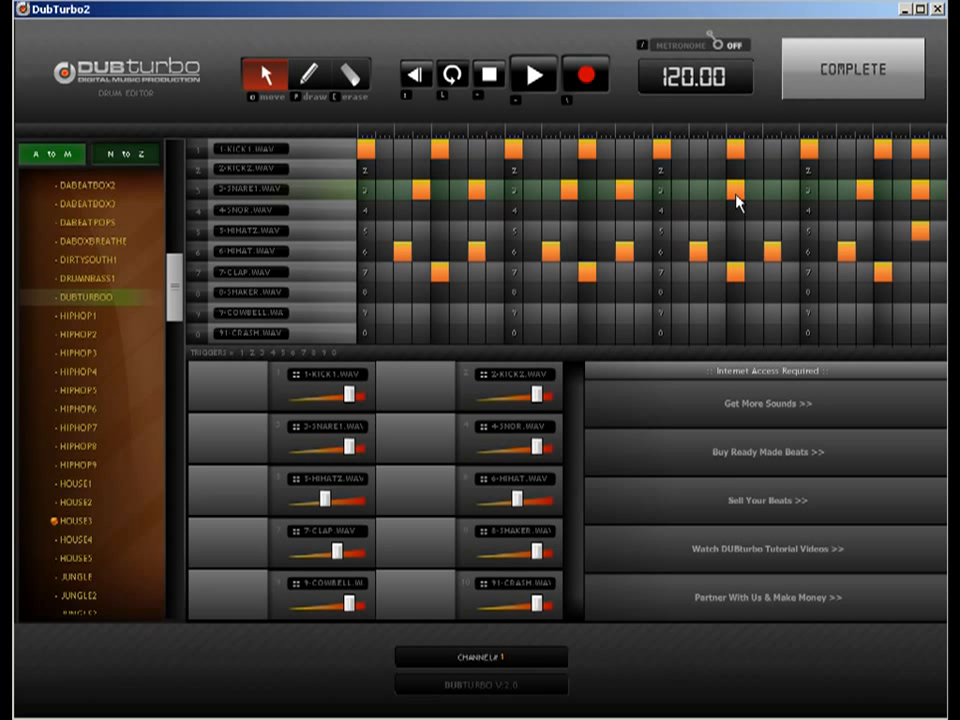
pyautogui.press('p')
pyautogui.click(772, 190)
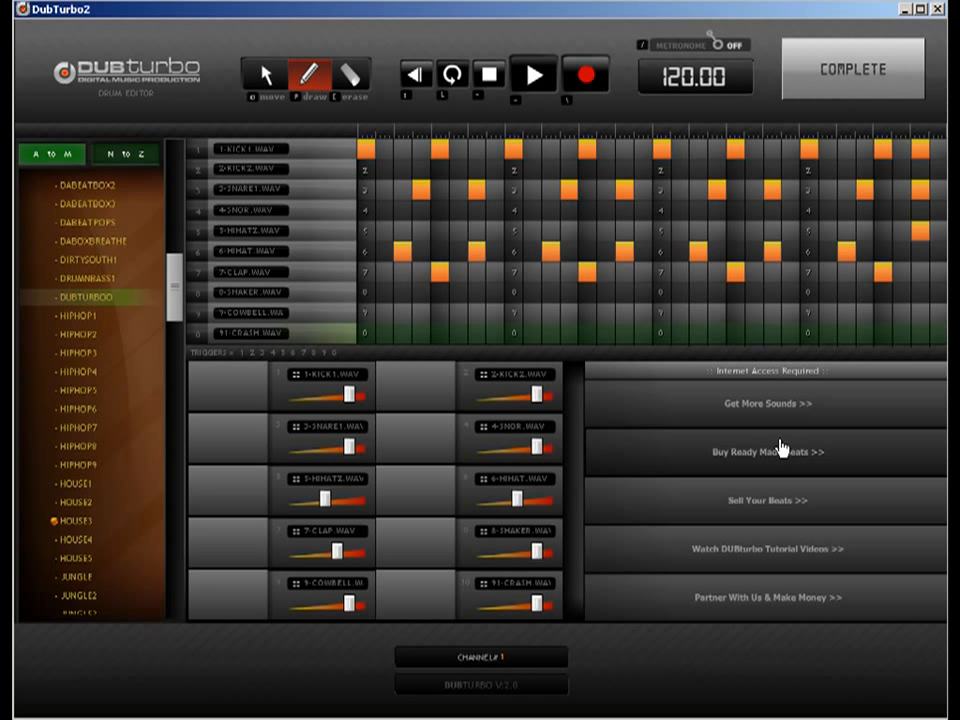
# Add a 2-KICK2 note in cell 27 and put 3-SNARE1 notes in cells 11, 27 and 30, removing those in cells 28 and 31.
pyautogui.click(846, 170)
pyautogui.click(846, 190)
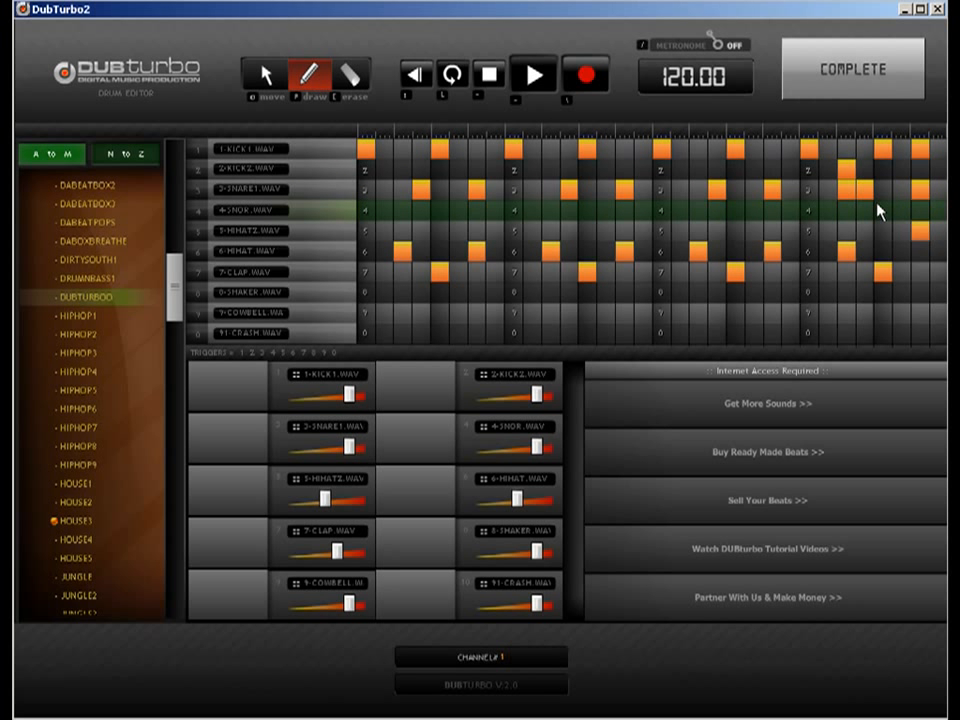
pyautogui.press('e')
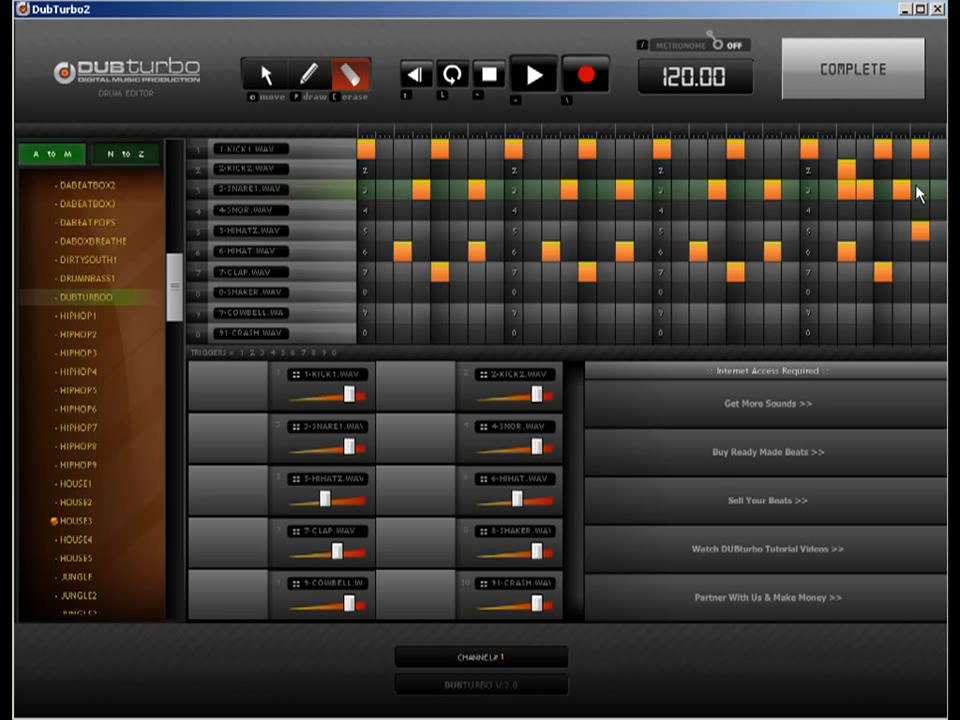
pyautogui.click(321, 80)
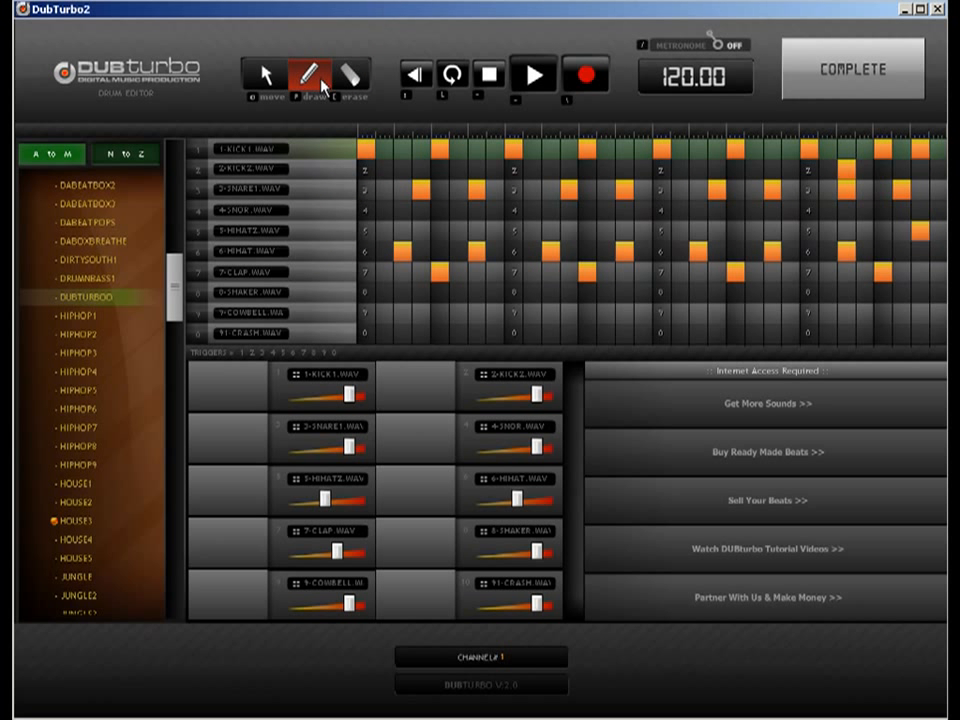
pyautogui.click(549, 196)
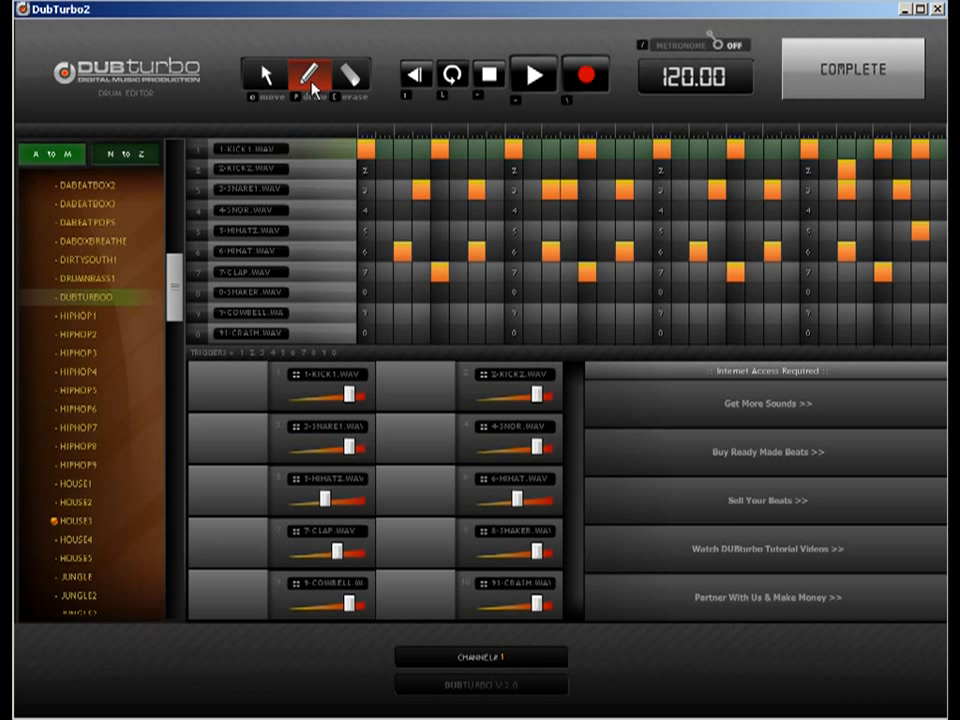
# Place additional 6-HIHAT notes in cells 4, 12, 17, 18, 28, 31 and 32.
pyautogui.click(420, 252)
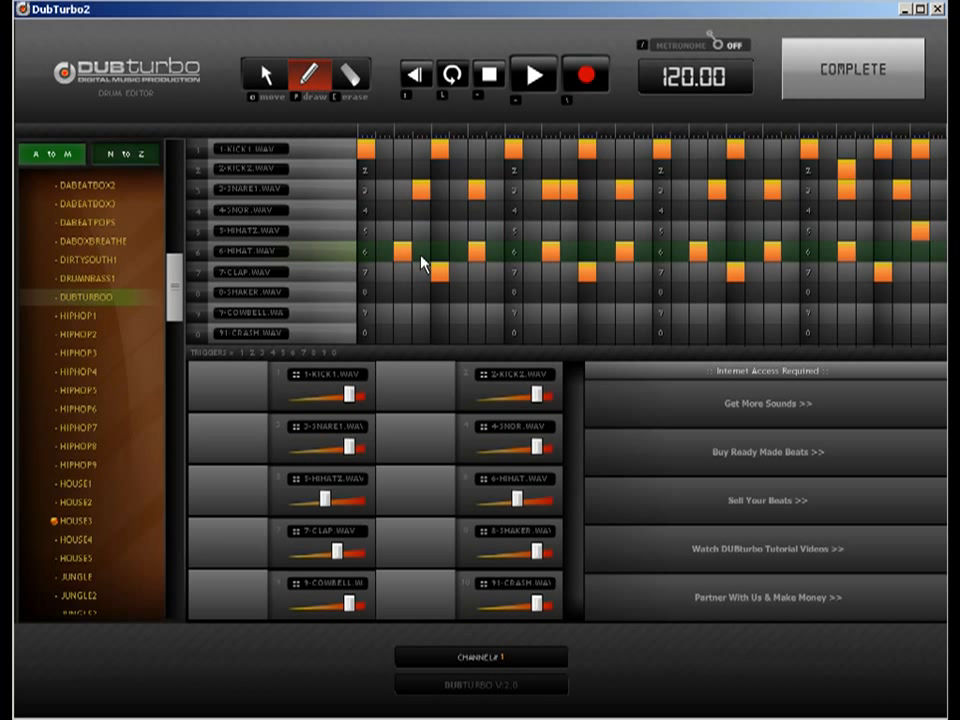
pyautogui.click(570, 252)
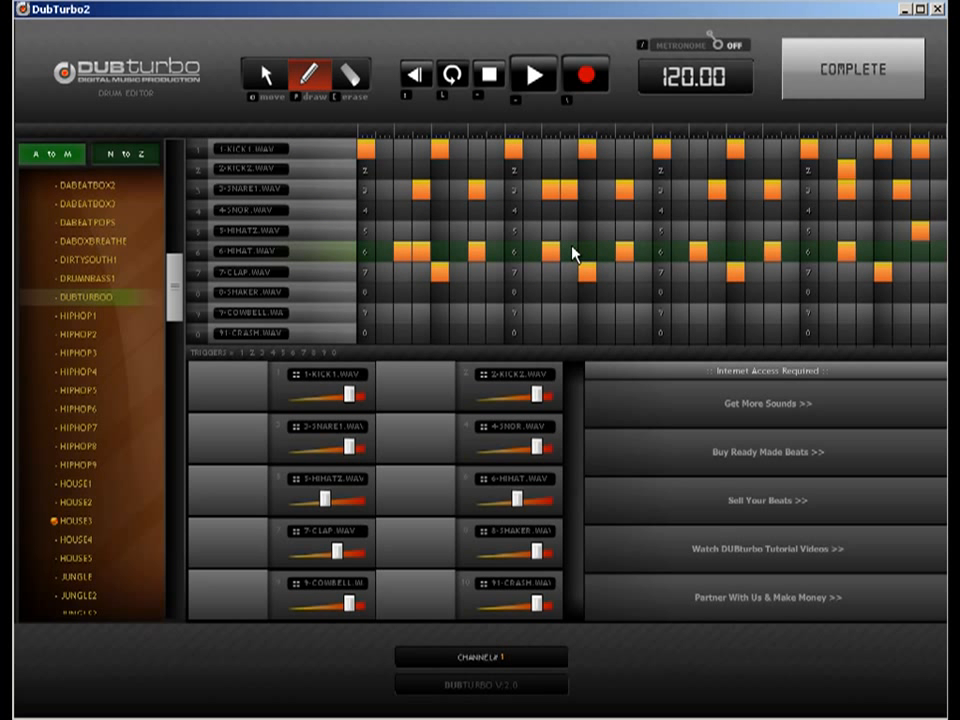
pyautogui.click(662, 252)
pyautogui.click(681, 252)
pyautogui.click(775, 252)
pyautogui.click(864, 252)
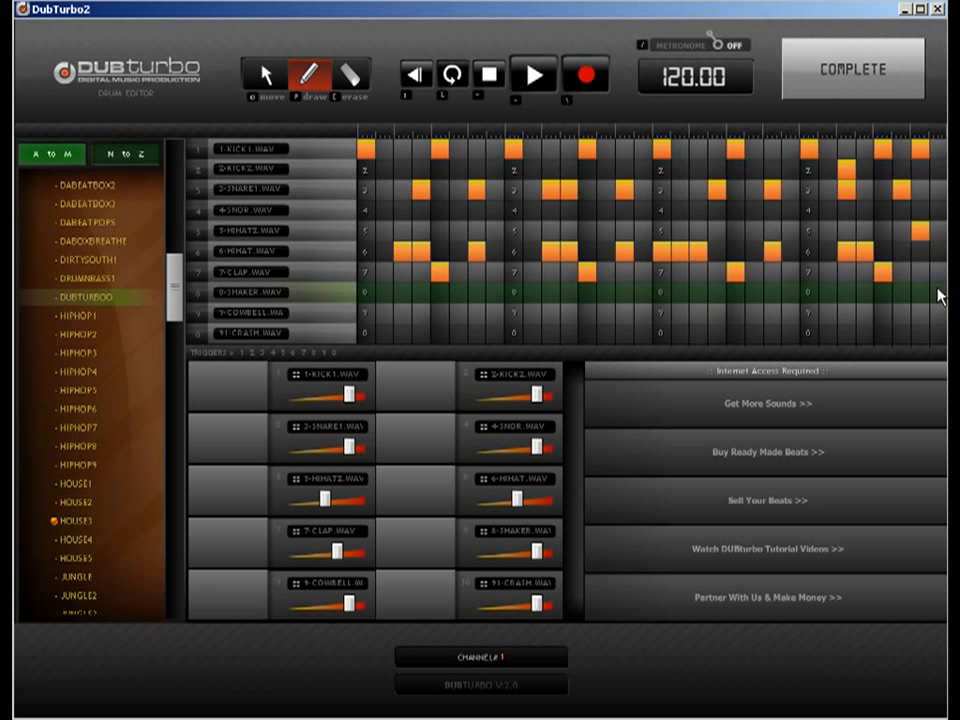
pyautogui.click(920, 252)
pyautogui.click(938, 252)
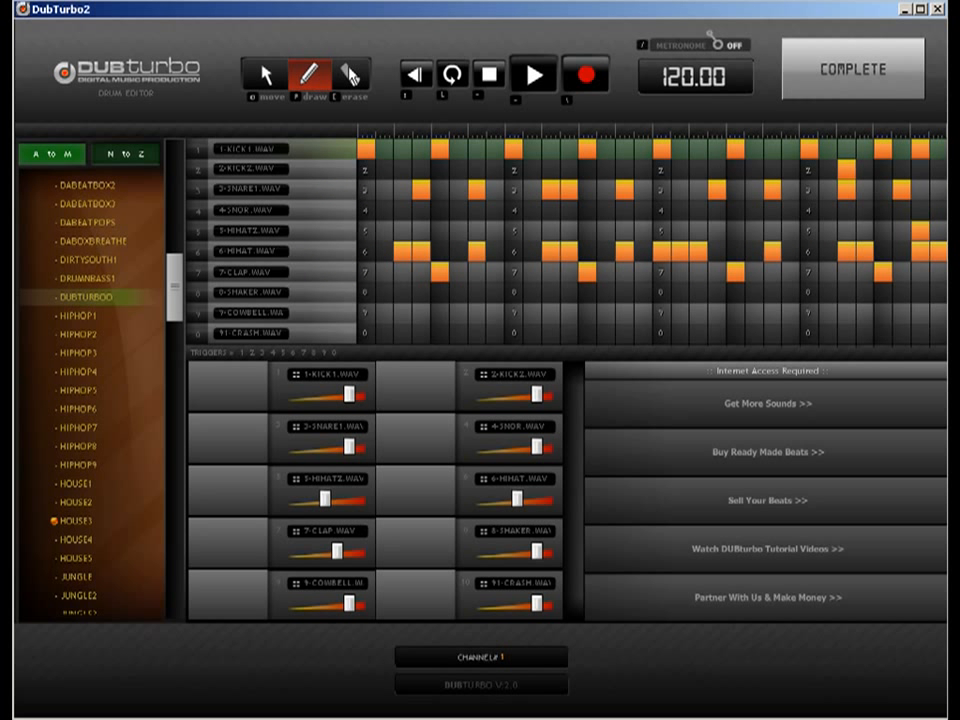
# Erase the 6-HIHAT notes in cells 4, 18, 31 and 32.
pyautogui.press('e')
pyautogui.click(936, 254)
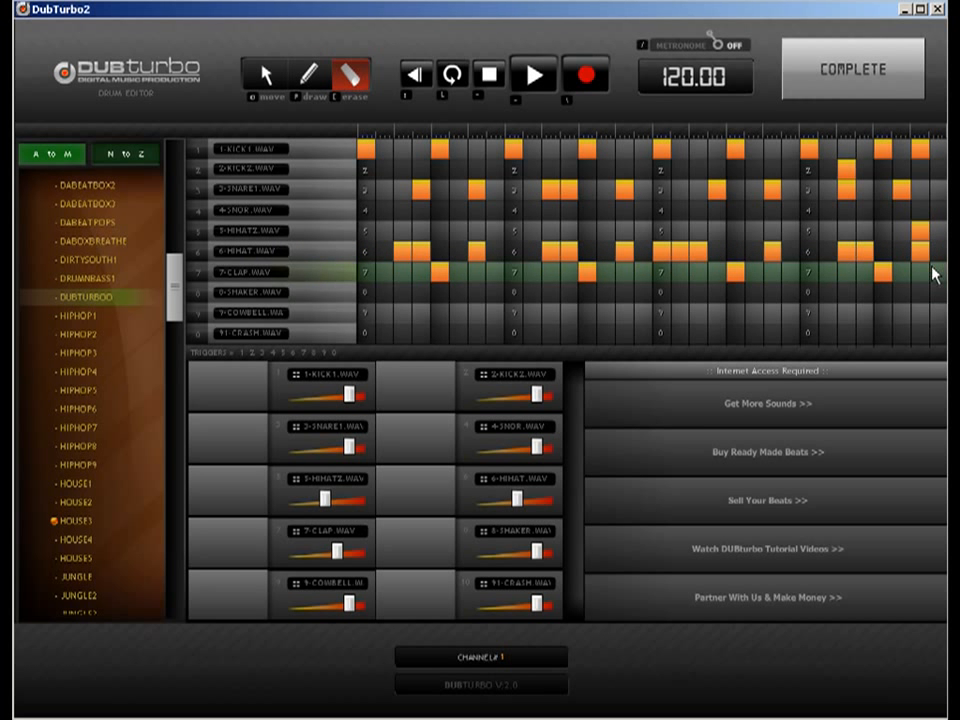
pyautogui.click(684, 254)
pyautogui.click(424, 254)
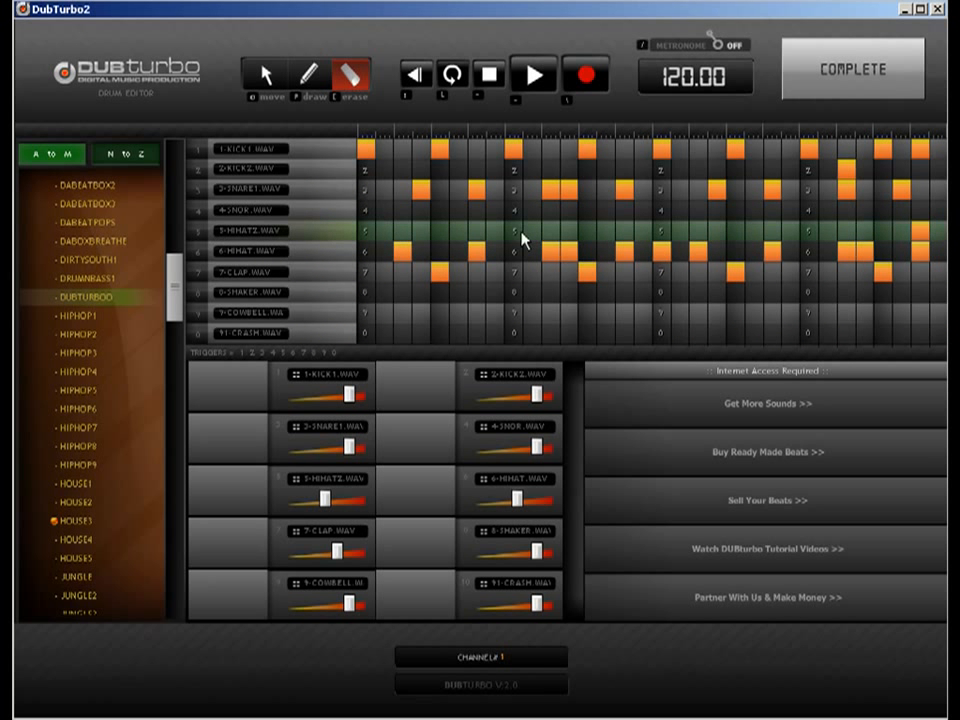
pyautogui.click(922, 252)
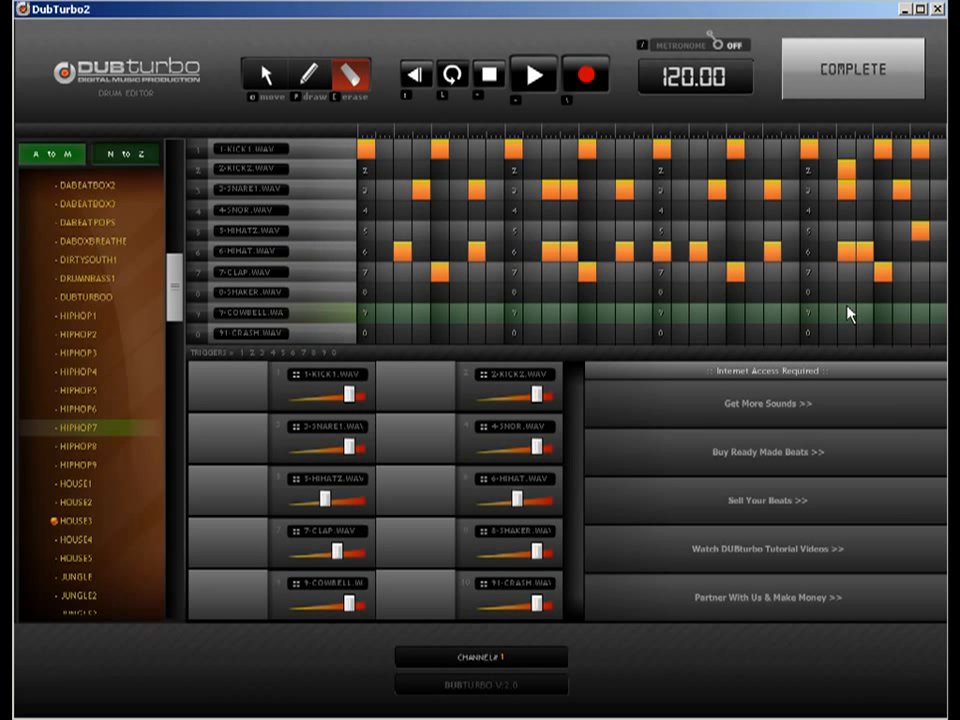
# Fill every cell of the 8-SHAKER row with notes and lower the 8-SHAKER volume well below the other sounds.
pyautogui.click(262, 80)
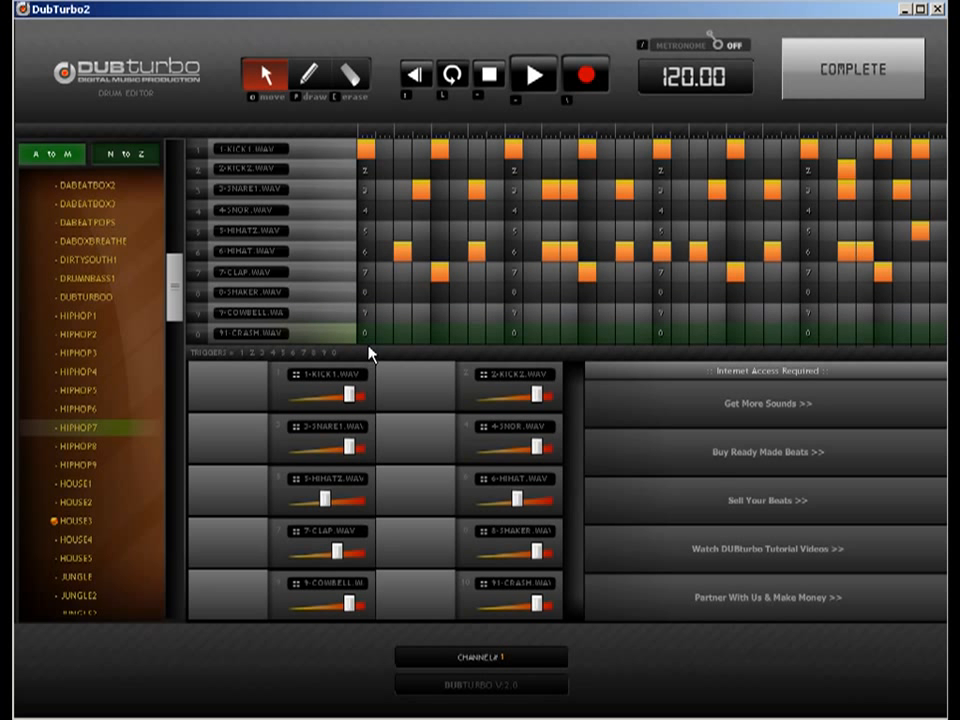
pyautogui.press('p')
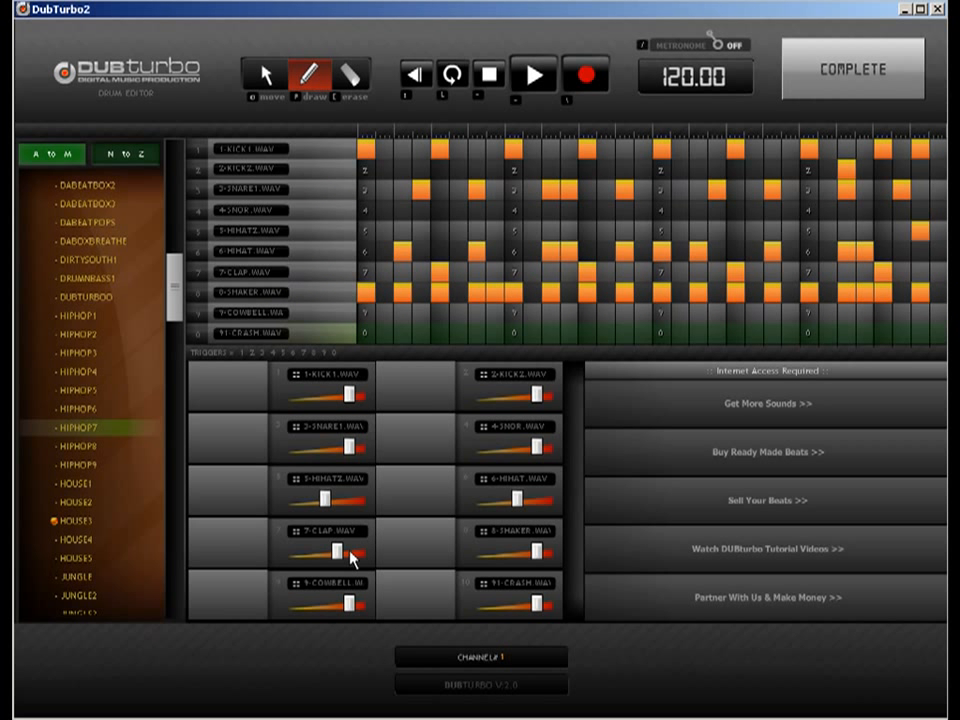
pyautogui.moveTo(537, 552); pyautogui.dragTo(510, 570)
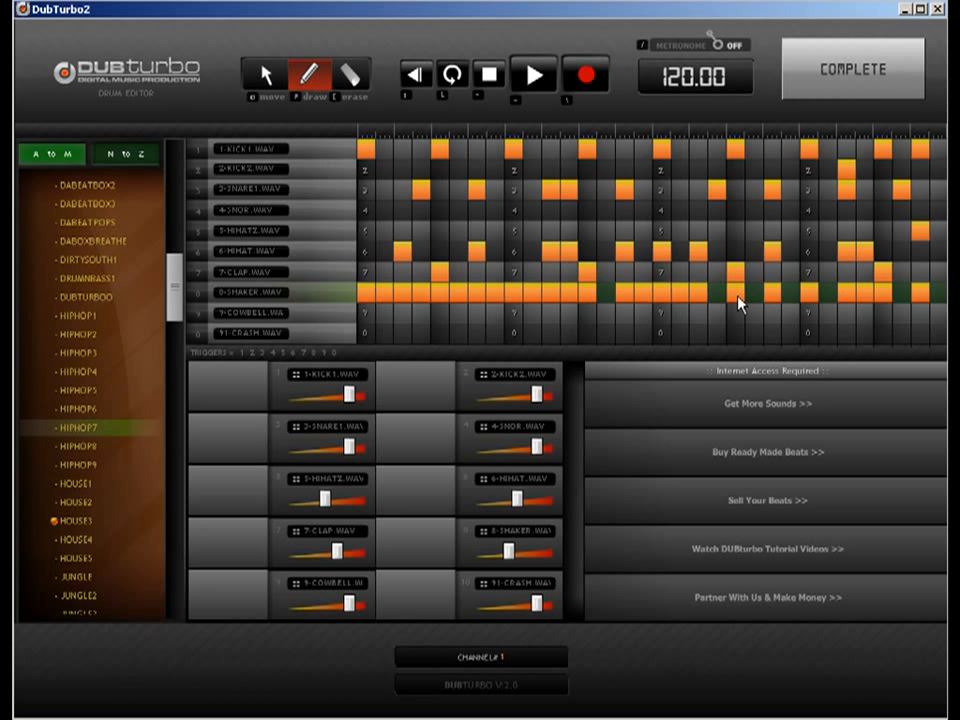
pyautogui.click(901, 292)
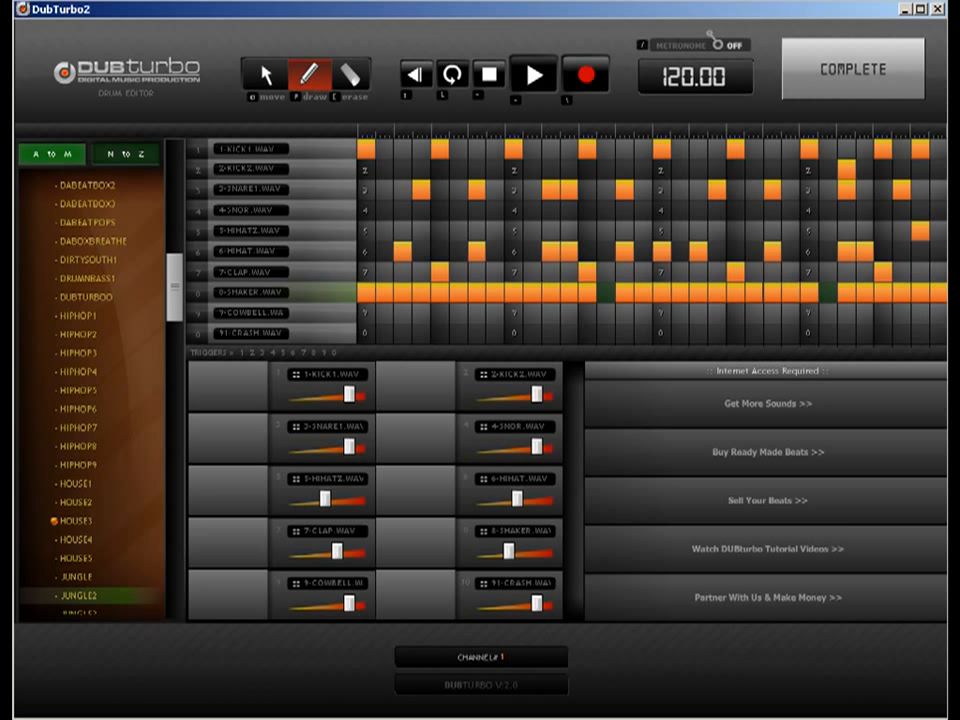
pyautogui.click(607, 289)
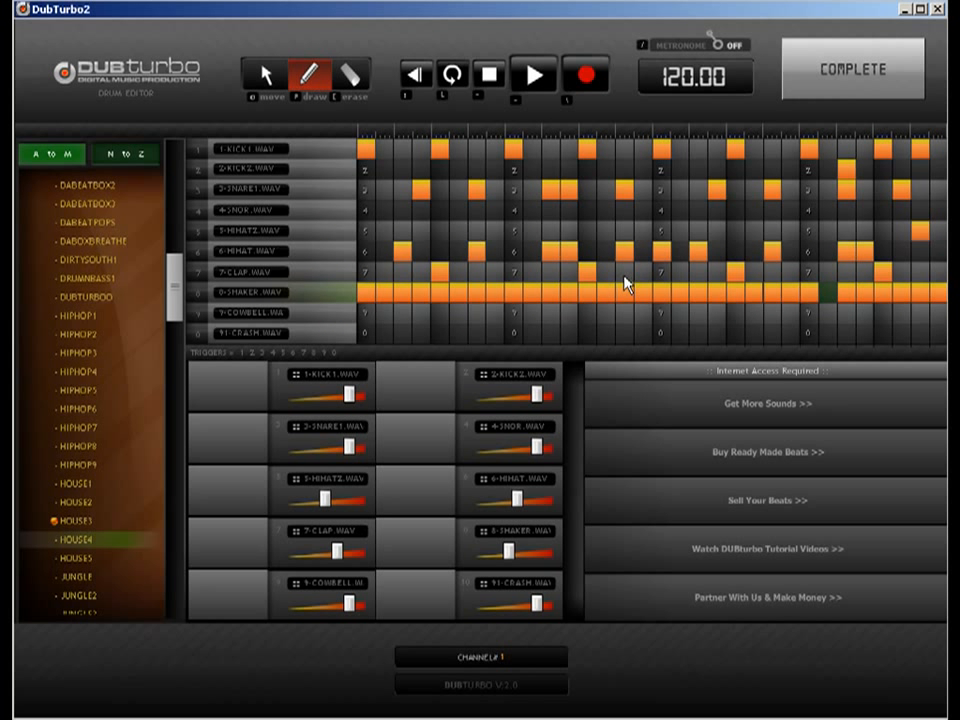
pyautogui.click(838, 292)
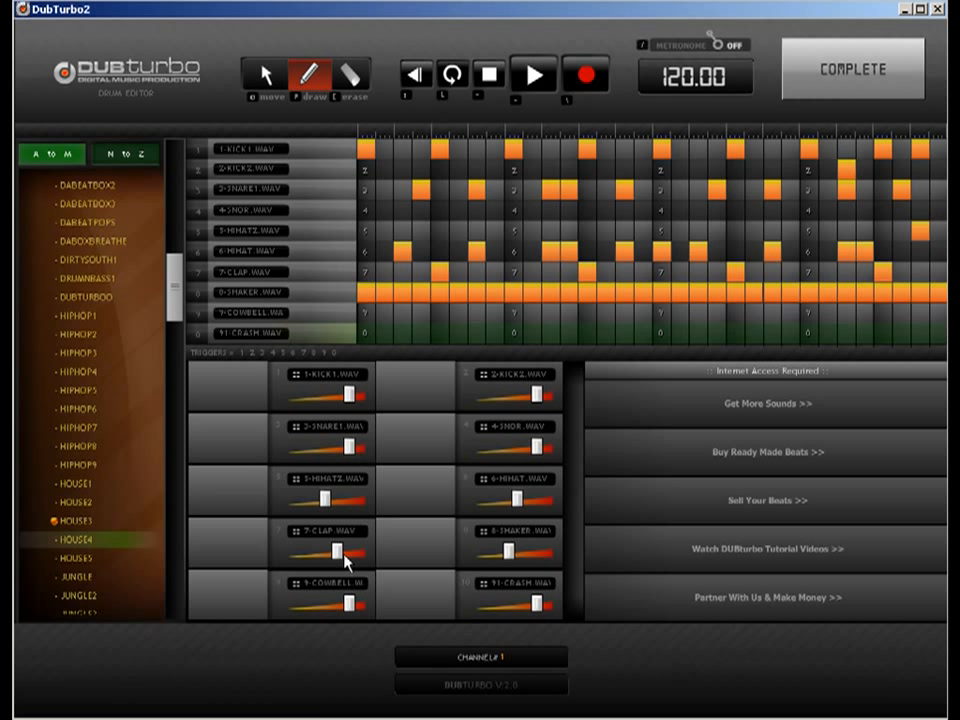
pyautogui.moveTo(508, 551); pyautogui.dragTo(496, 553)
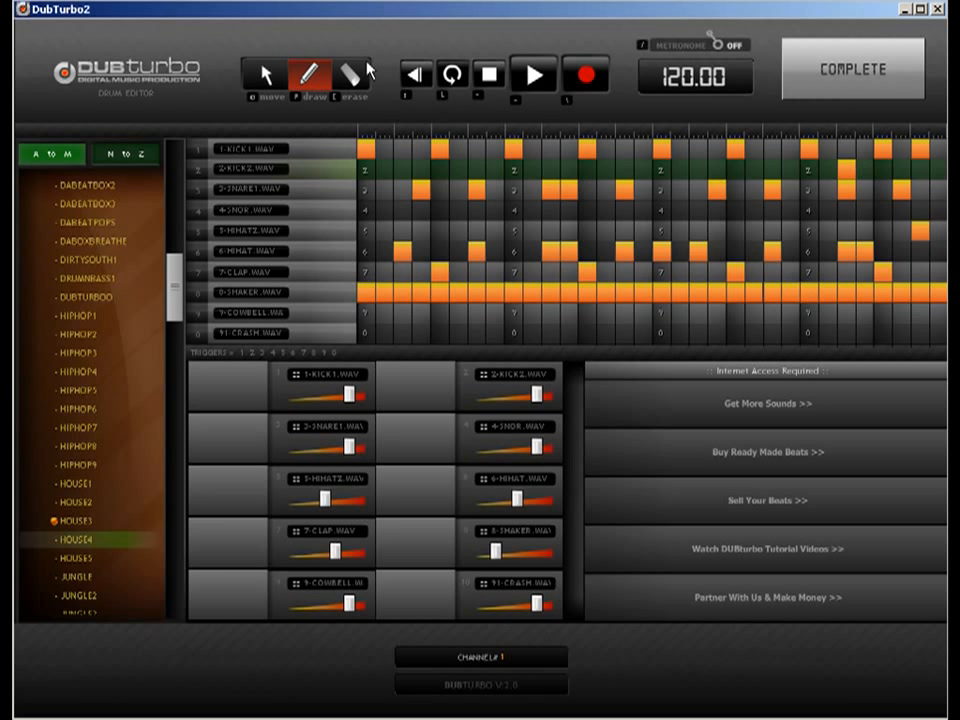
# Set the song's bar count to 32 and open a duplicate of the HOUSE3 pattern, placed directly after the first, in the drum editor.
pyautogui.click(864, 88)
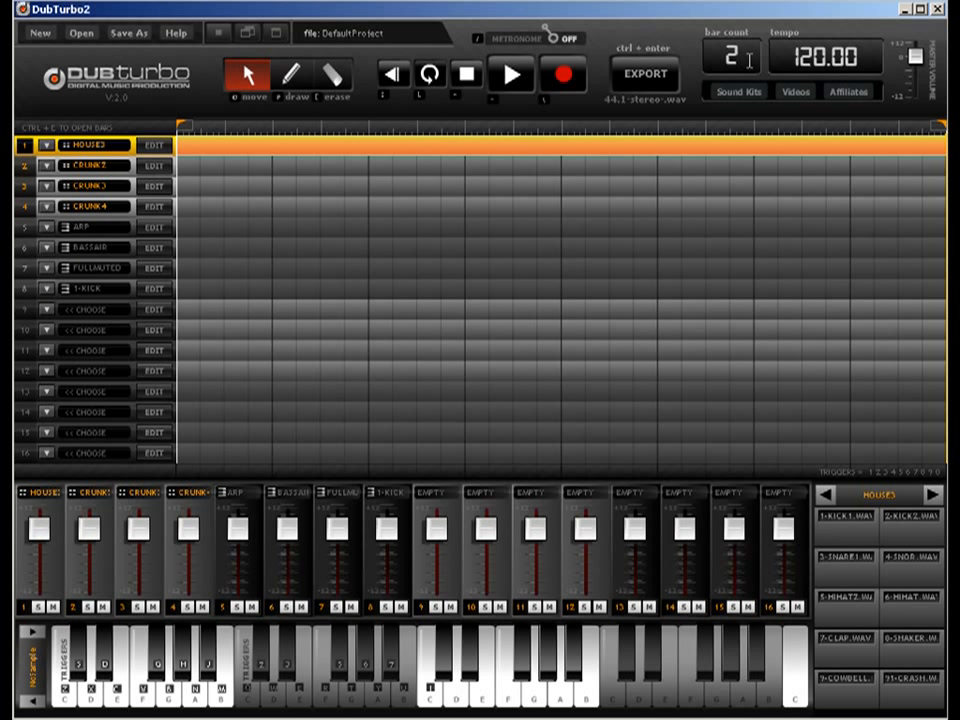
pyautogui.click(731, 55)
pyautogui.write('32')
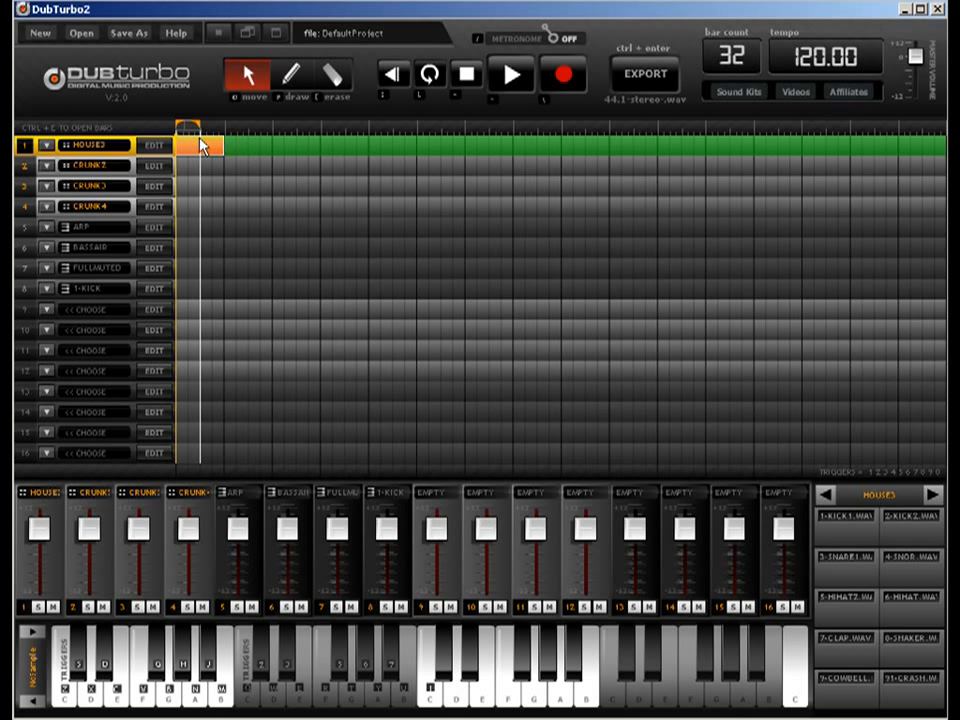
pyautogui.moveTo(199, 138); pyautogui.dragTo(256, 134)
pyautogui.hotkey('ctrl', 'e')
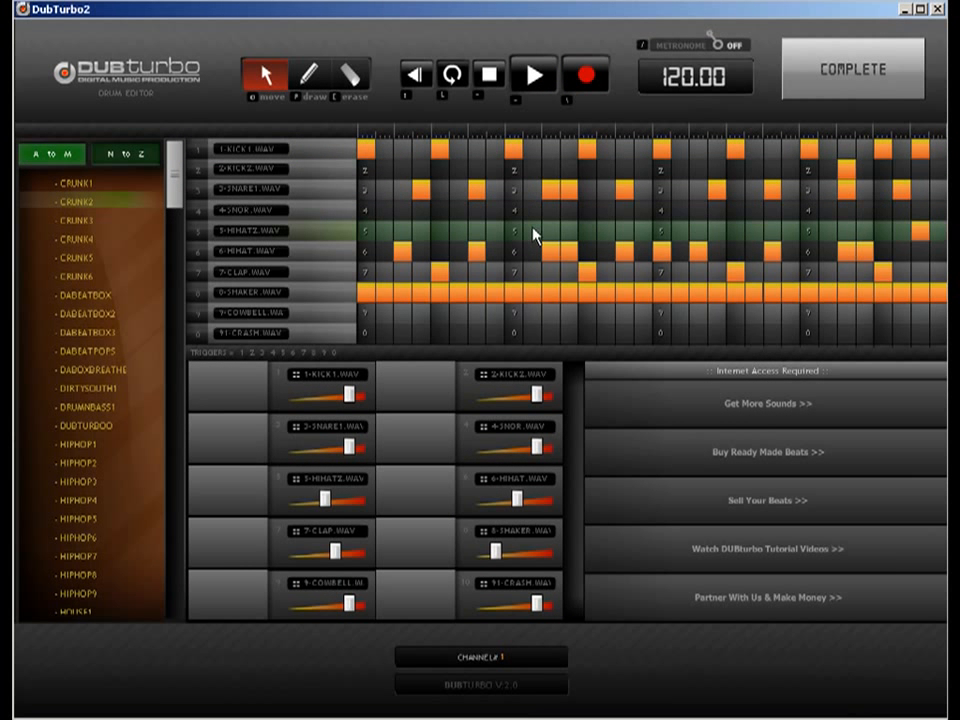
# Erase the 8-SHAKER notes in cells 2, 3, 7, 13, 21, 27 and 29 through 32.
pyautogui.click(352, 77)
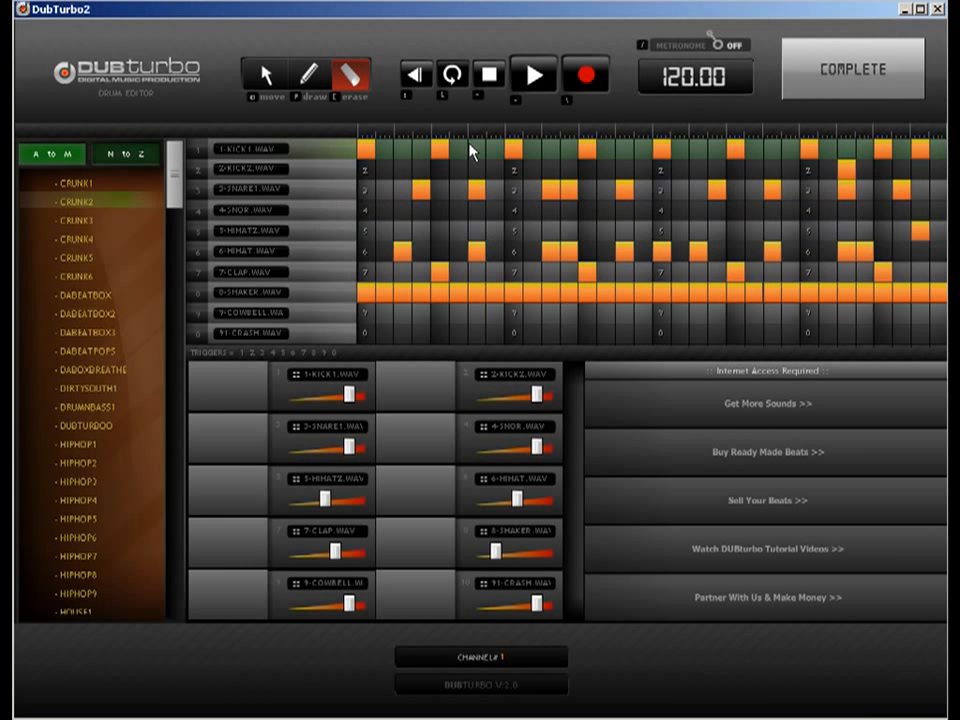
pyautogui.click(402, 293)
pyautogui.click(475, 291)
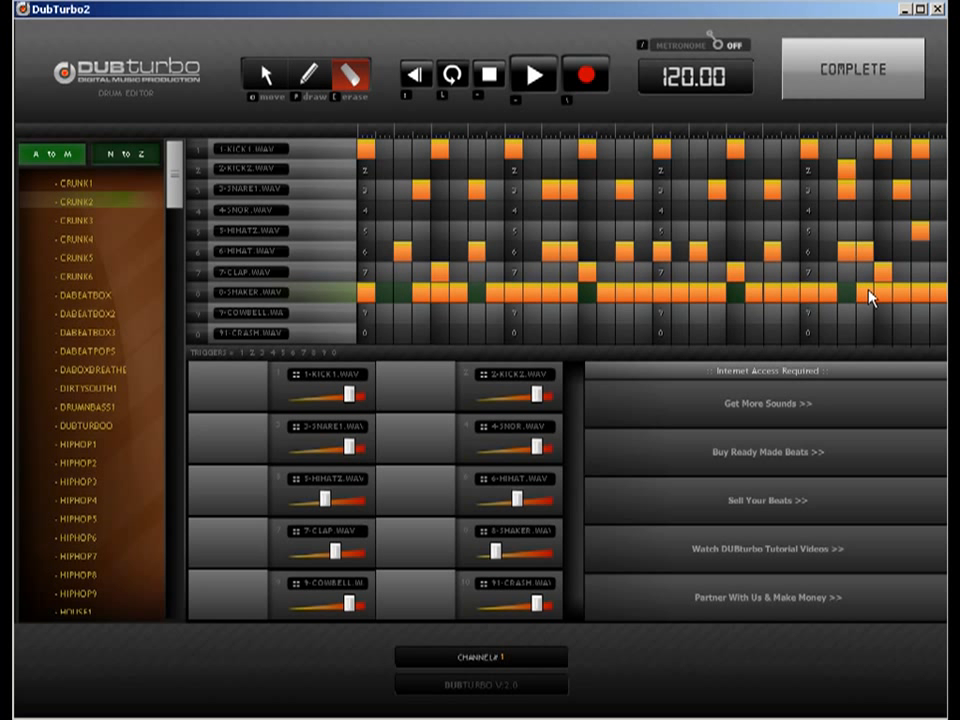
pyautogui.click(908, 293)
pyautogui.click(917, 293)
pyautogui.click(936, 294)
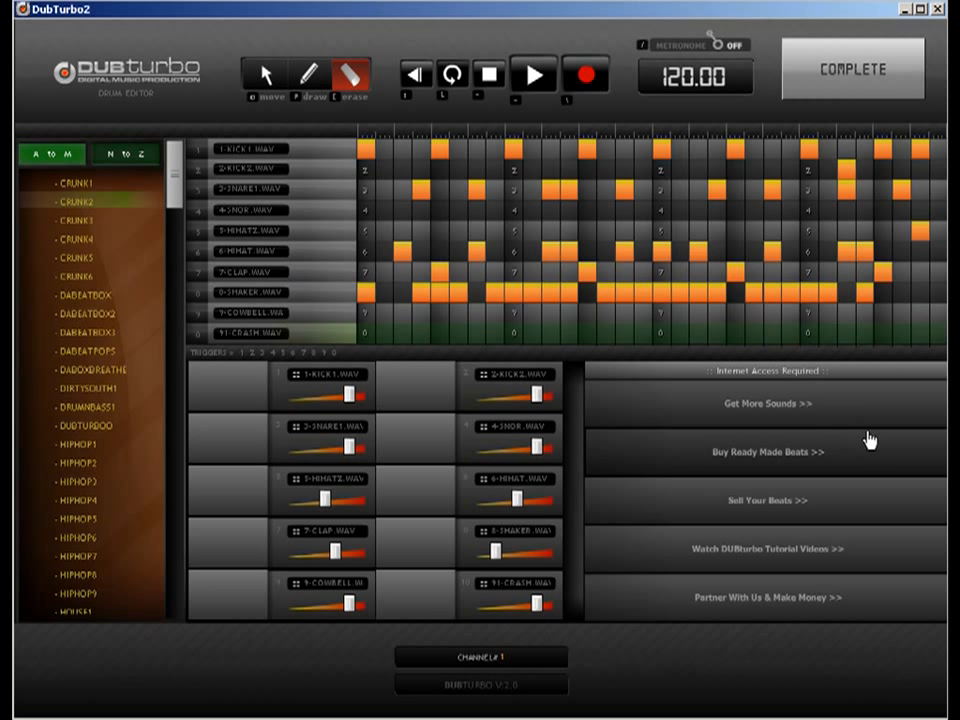
# Fill 1-KICK1 cells 27 through 32 with notes and place 2-KICK2 notes in cells 4, 8, 14, 19 and 24.
pyautogui.click(306, 74)
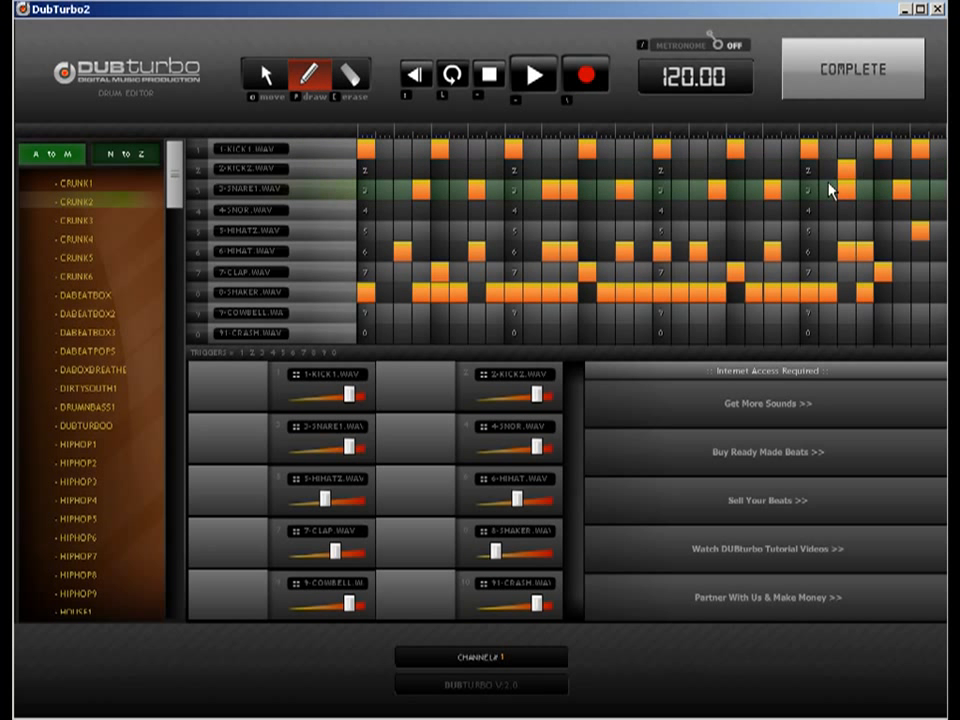
pyautogui.moveTo(848, 150)
pyautogui.mouseDown()
pyautogui.moveTo(921, 154)
pyautogui.moveTo(945, 168)
pyautogui.mouseUp()
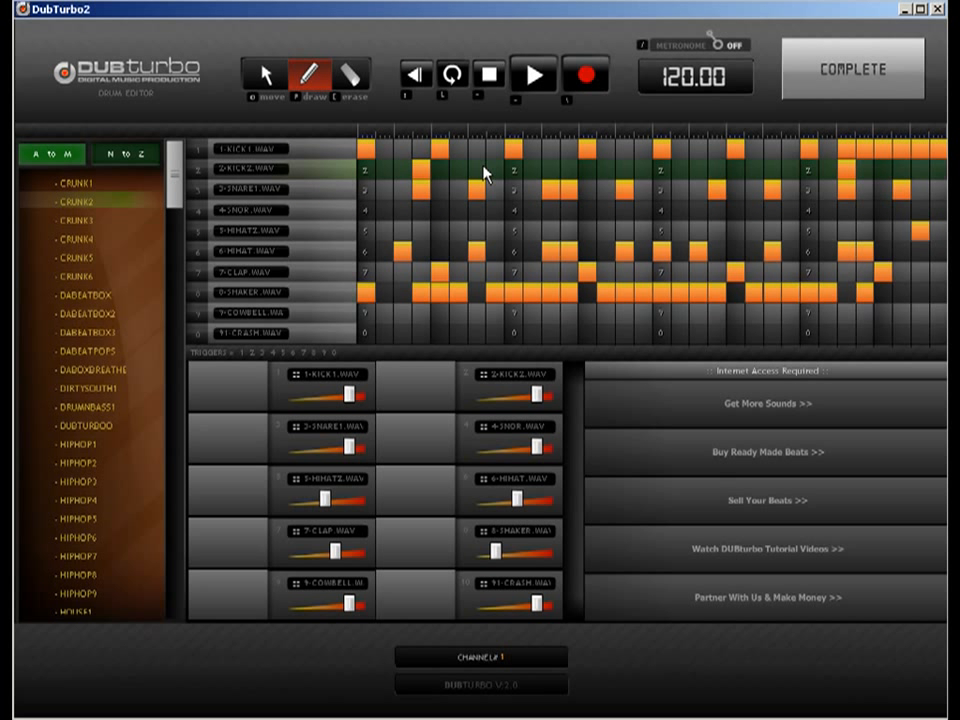
pyautogui.click(605, 170)
pyautogui.click(695, 171)
pyautogui.click(788, 172)
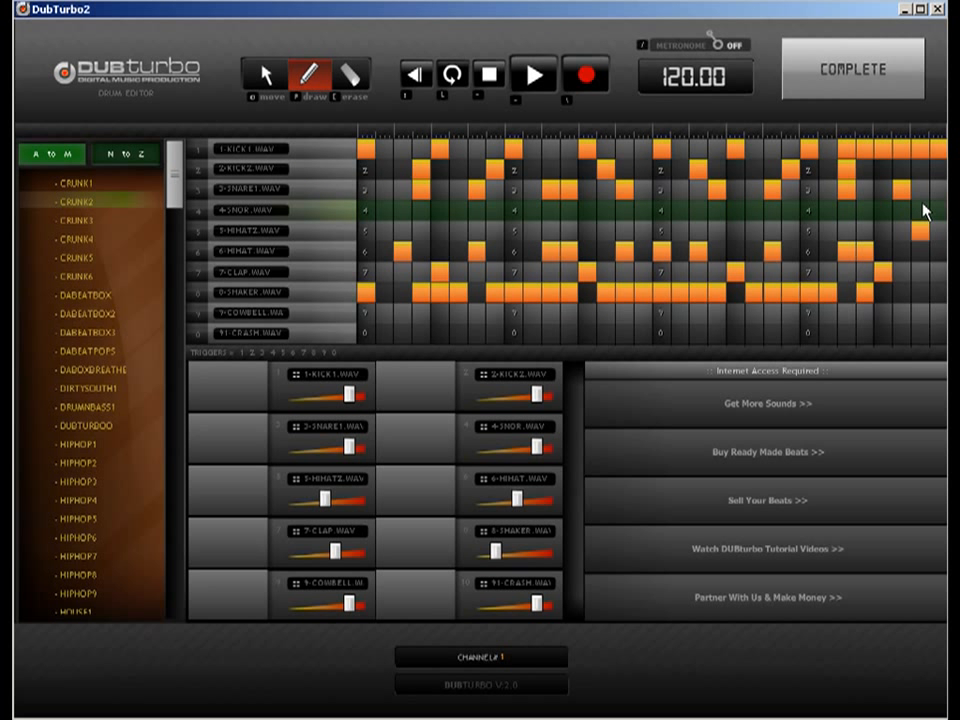
# Add 6-HIHAT notes in cells 21, 22, 26 and 29 through 32, and return to the song arrangement.
pyautogui.click(661, 251)
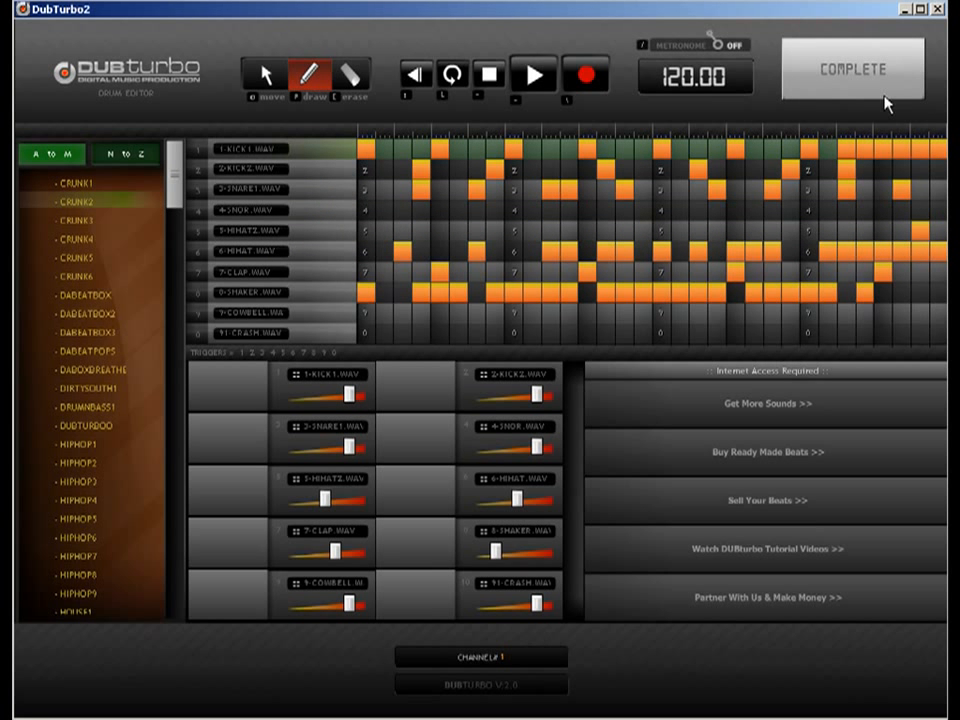
pyautogui.click(830, 90)
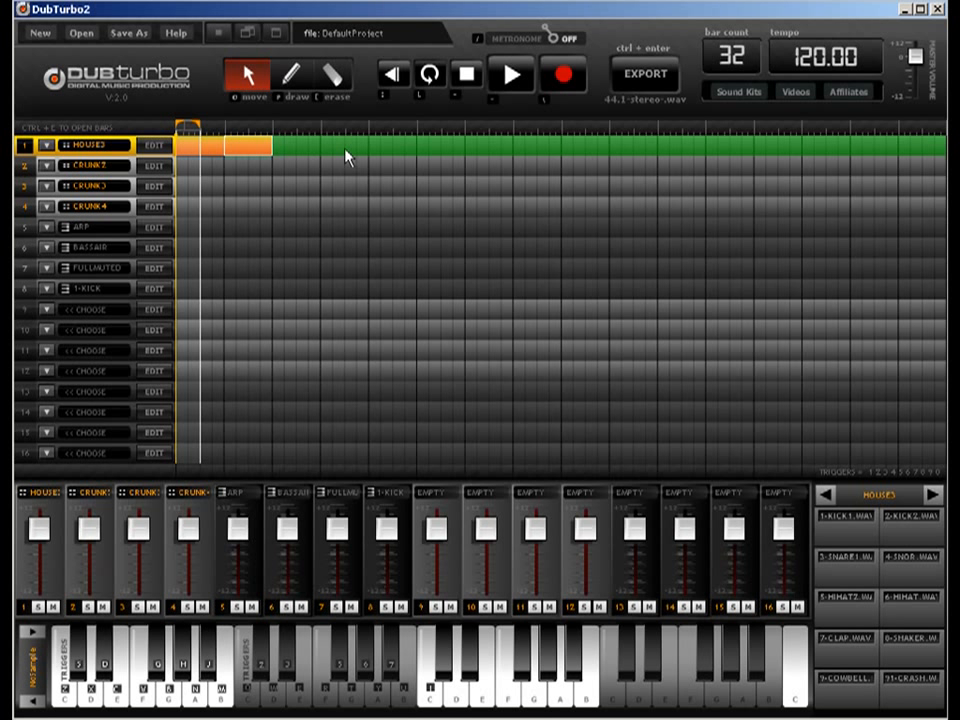
# Duplicate the two HOUSE3 patterns repeatedly along the first track so that they fill bars 5 through 24.
pyautogui.moveTo(252, 155); pyautogui.dragTo(362, 155)
pyautogui.click(255, 158)
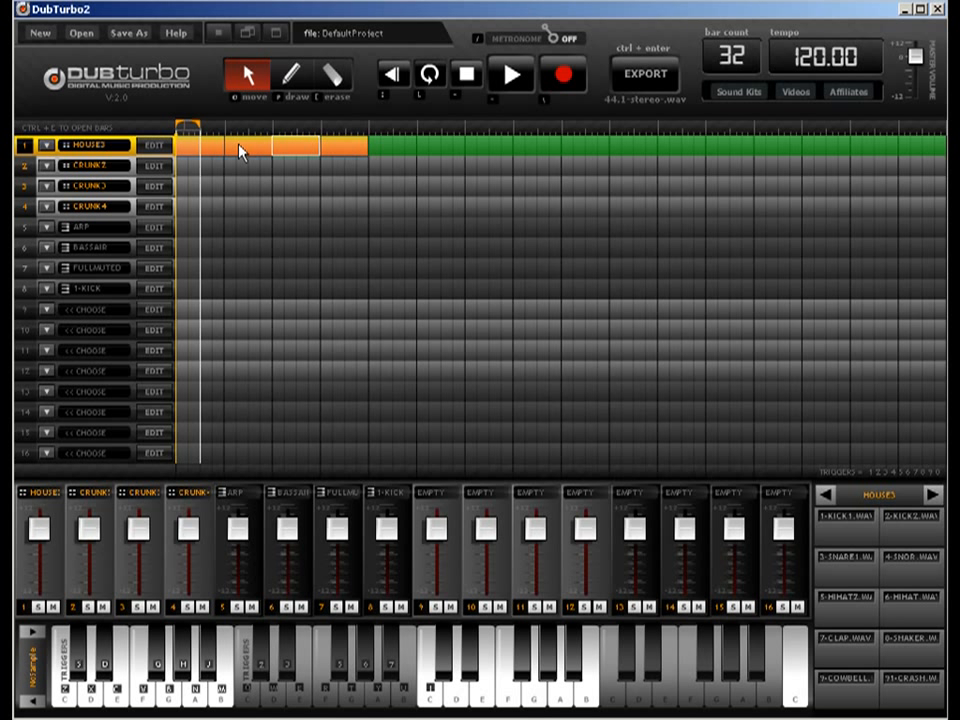
pyautogui.click(239, 147)
pyautogui.click(204, 148)
pyautogui.moveTo(254, 160); pyautogui.dragTo(597, 155)
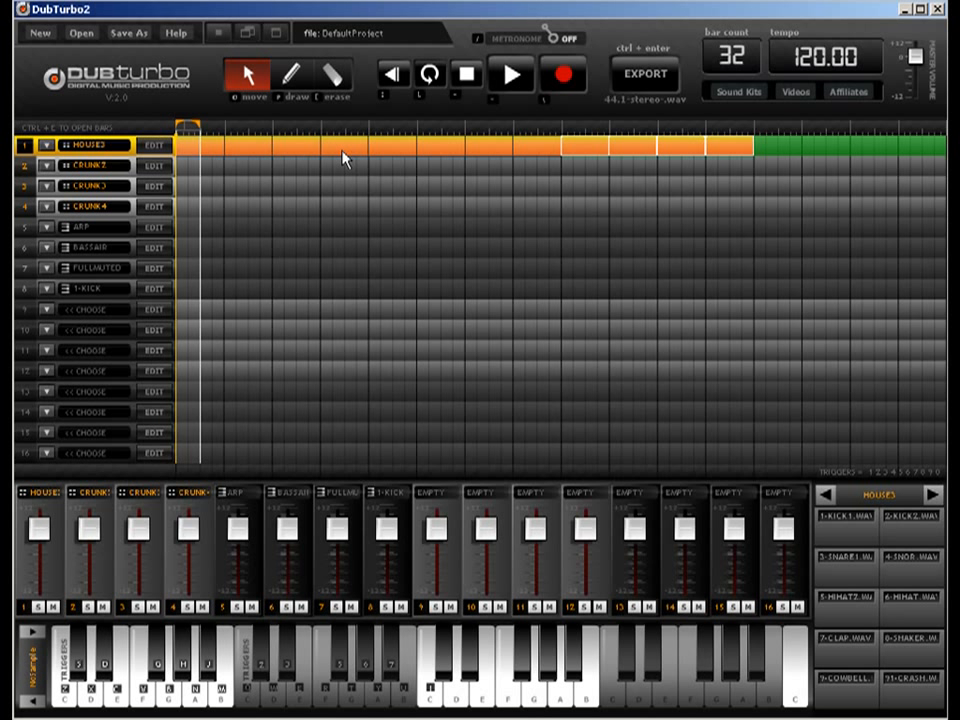
# Erase the HOUSE3 pattern at bars 15–16 and move the one from bars 13–14 into its place.
pyautogui.click(332, 76)
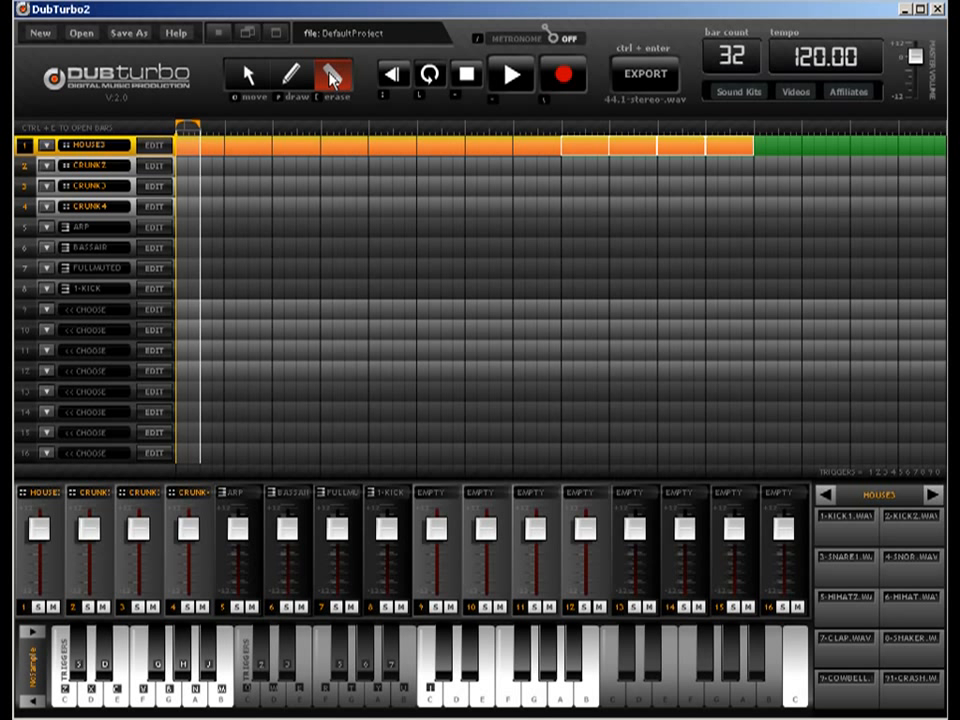
pyautogui.click(524, 148)
pyautogui.press('q')
pyautogui.moveTo(501, 150); pyautogui.dragTo(545, 150)
# Erase every HOUSE3 pattern in bars 1 through 12.
pyautogui.click(330, 77)
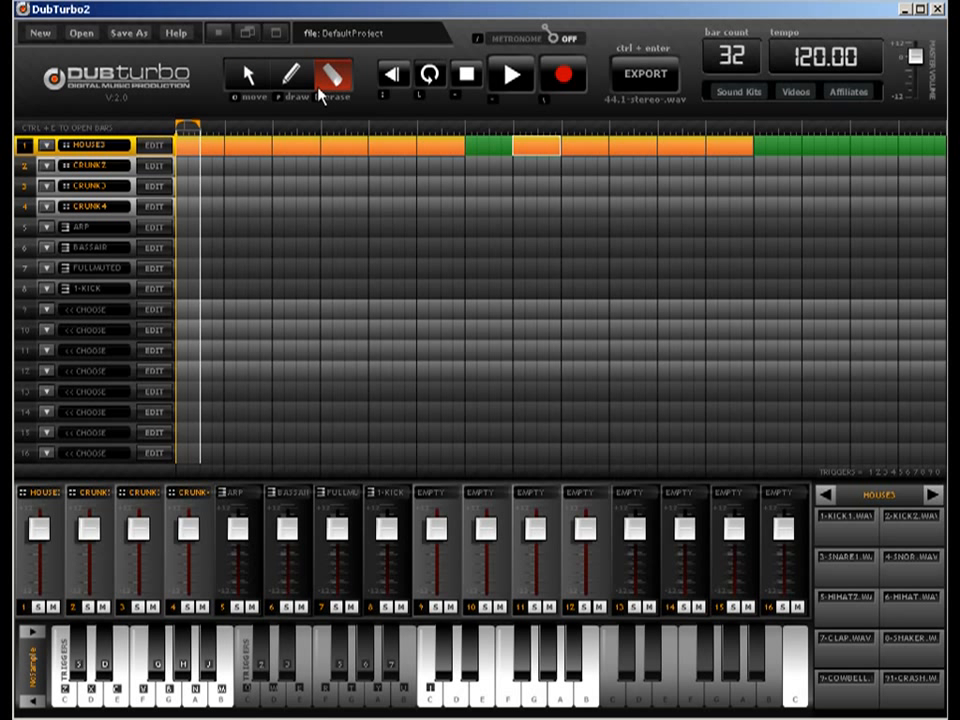
pyautogui.click(440, 150)
pyautogui.click(393, 149)
pyautogui.click(313, 150)
pyautogui.click(332, 150)
pyautogui.click(246, 152)
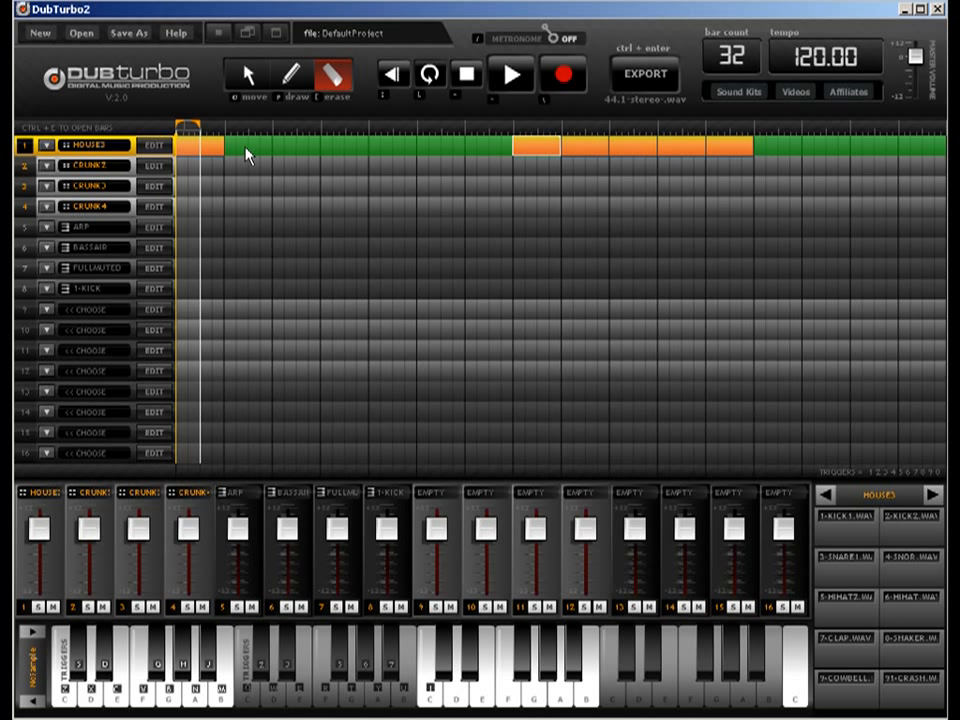
pyautogui.click(200, 150)
pyautogui.click(248, 76)
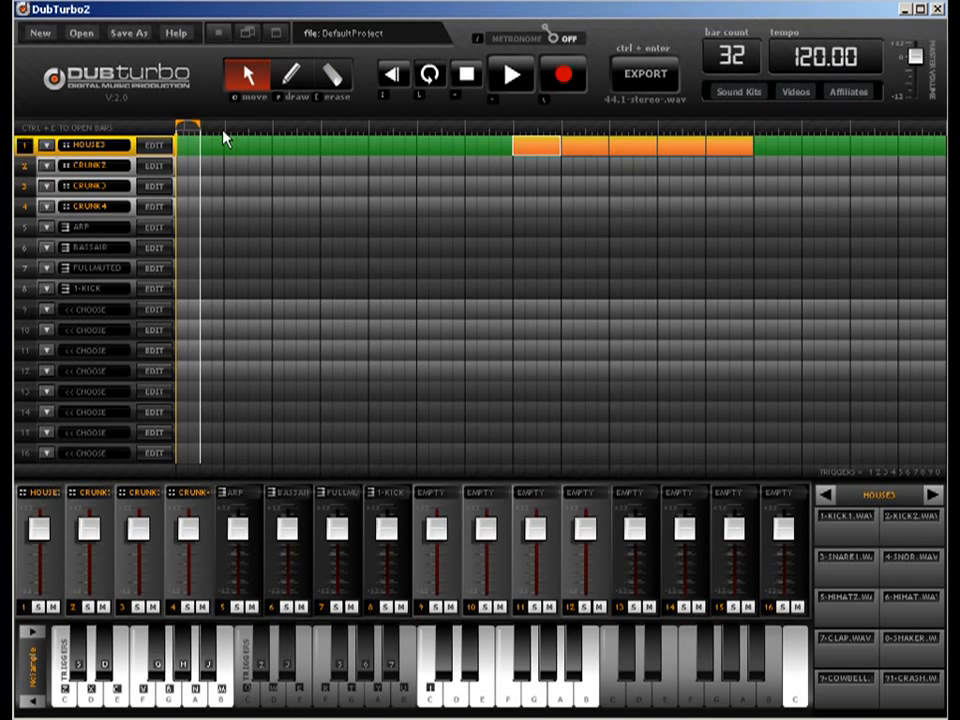
# Open the HOUSE3 pattern at bars 15–16, erase all its 8-SHAKER notes, and return to the arrangement.
pyautogui.hotkey('ctrl', 'e')
pyautogui.click(831, 96)
pyautogui.doubleClick(533, 157)
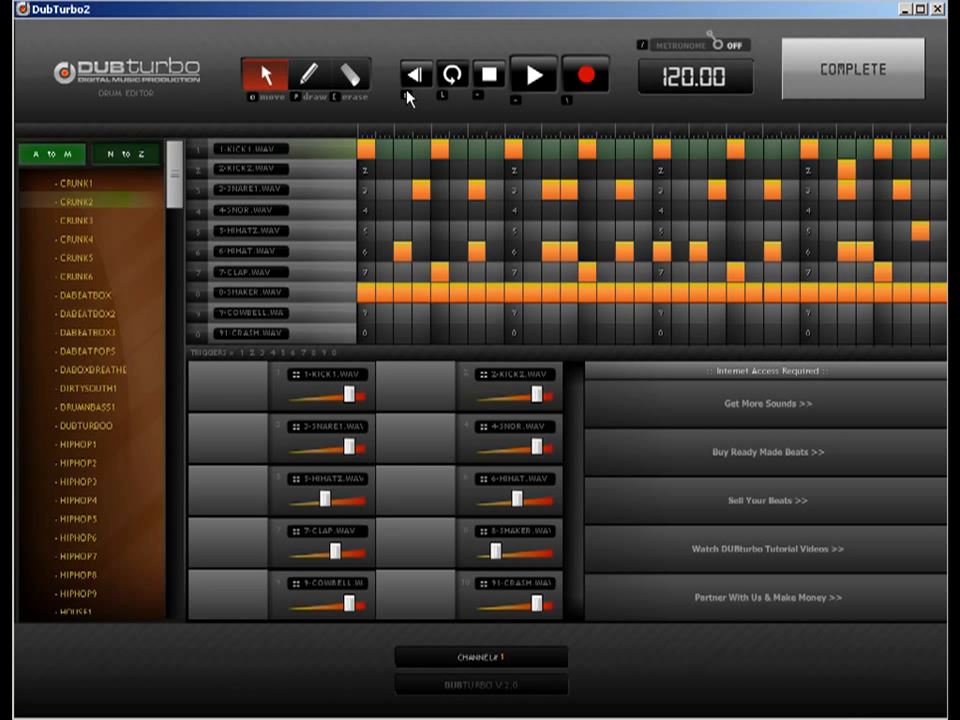
pyautogui.press('e')
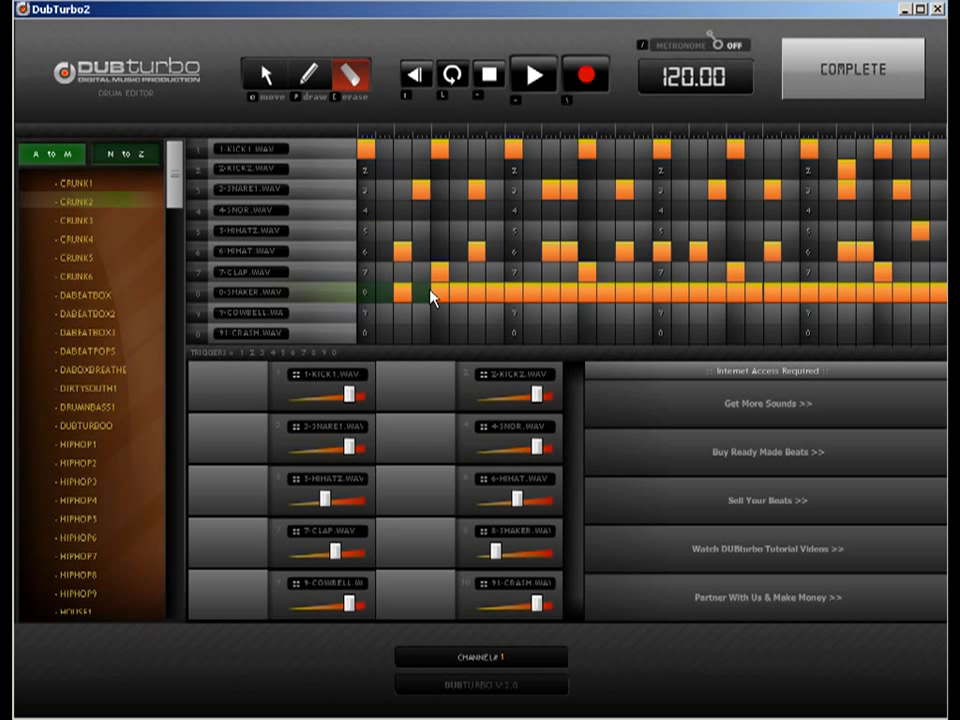
pyautogui.moveTo(462, 300); pyautogui.dragTo(497, 297)
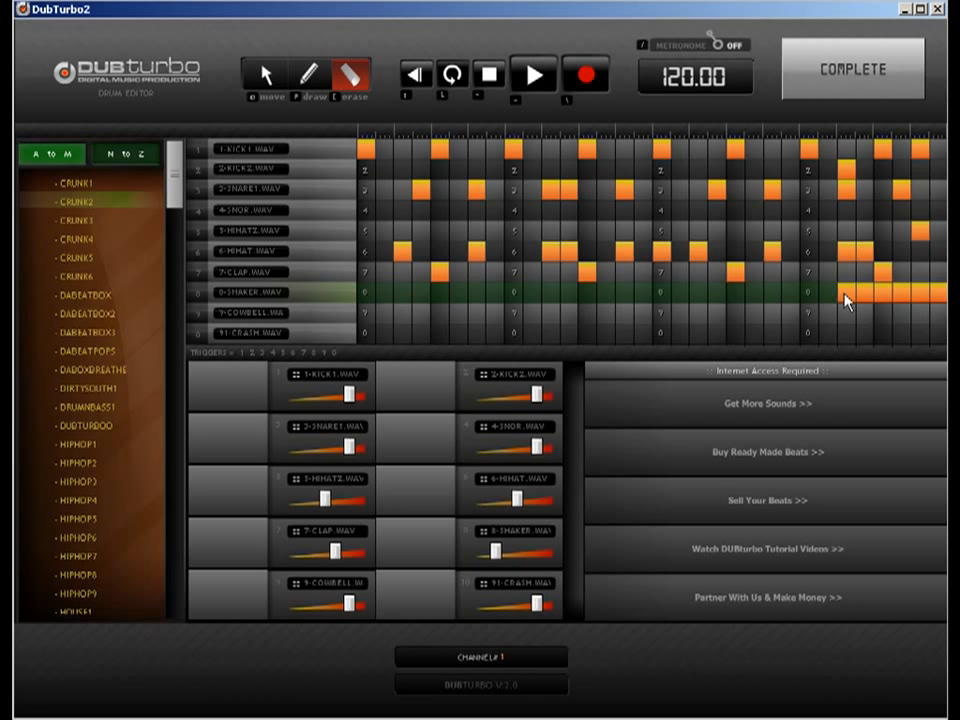
pyautogui.moveTo(885, 302); pyautogui.dragTo(934, 302)
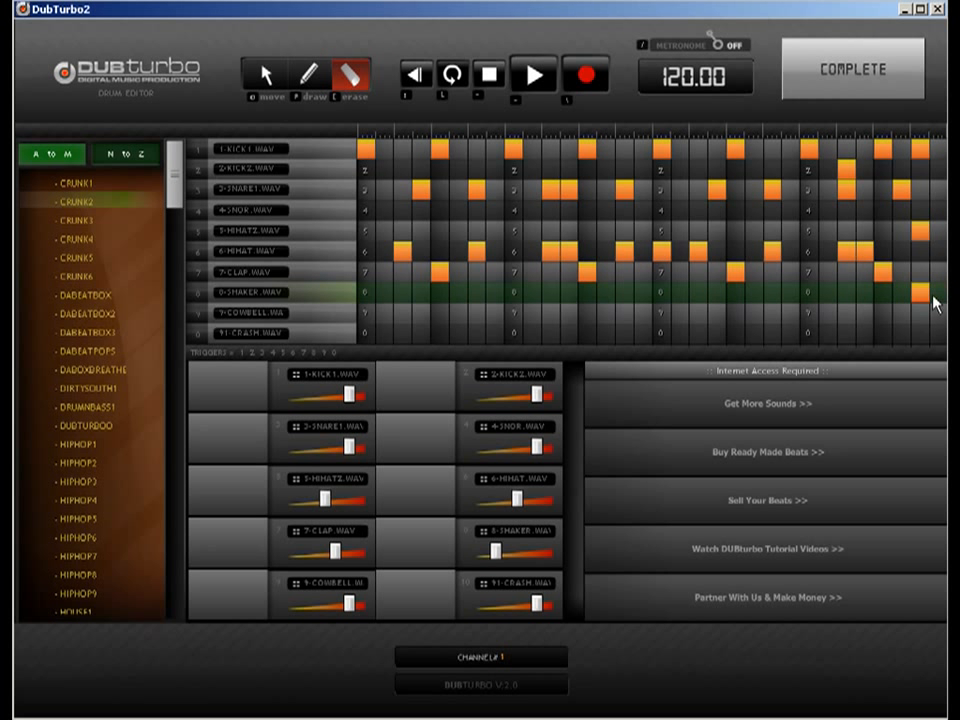
pyautogui.click(853, 70)
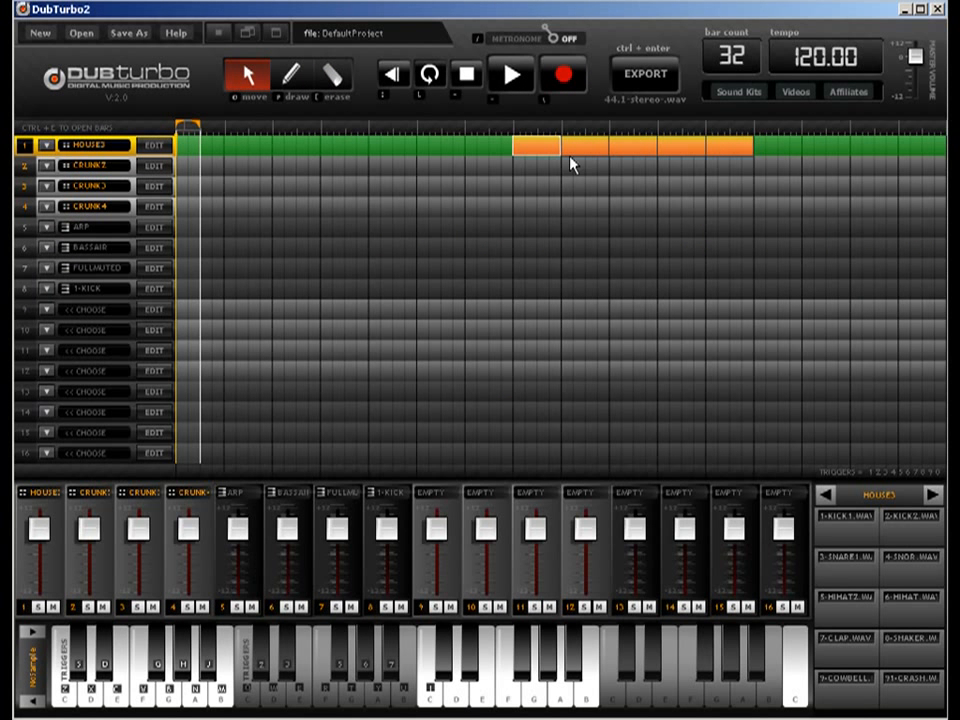
# Duplicate the shaker-free HOUSE3 pattern into bars 13–14 and check the copy in the drum editor.
pyautogui.click(483, 158)
pyautogui.doubleClick(484, 153)
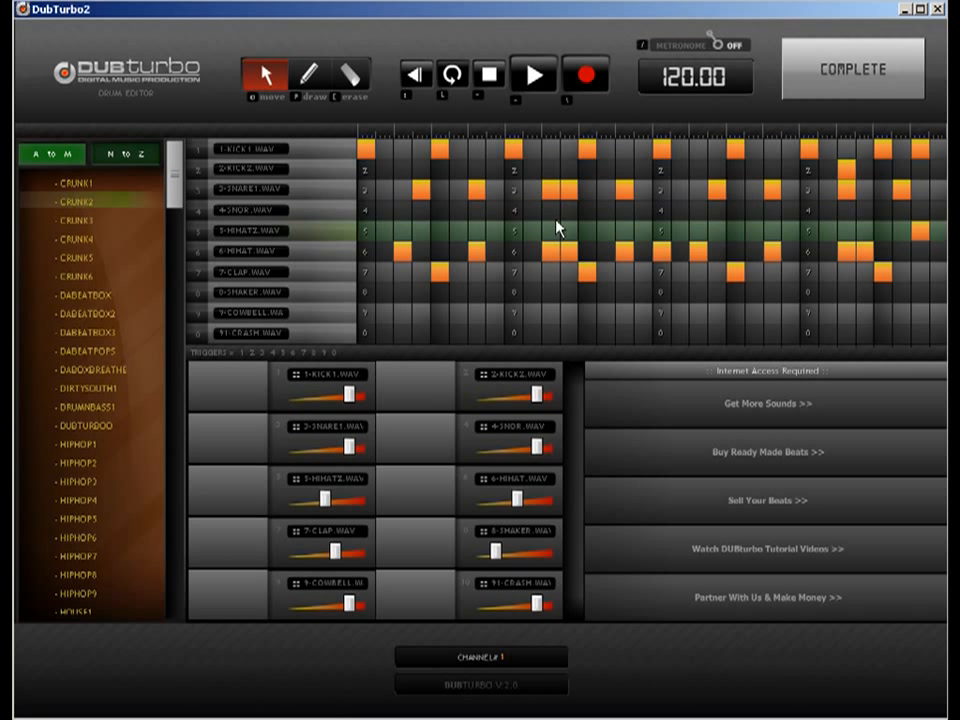
pyautogui.click(350, 77)
pyautogui.click(797, 64)
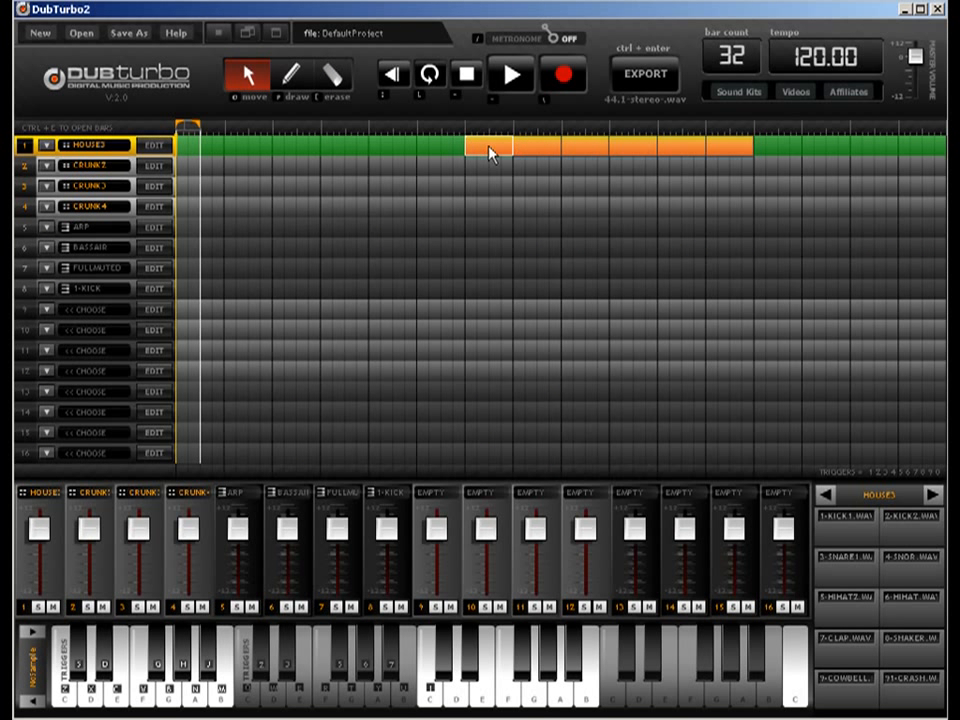
# Duplicate the shaker-free pattern into bars 11–12 and erase all 7-CLAP notes from that copy.
pyautogui.moveTo(484, 150); pyautogui.dragTo(432, 150)
pyautogui.doubleClick(455, 160)
pyautogui.click(350, 75)
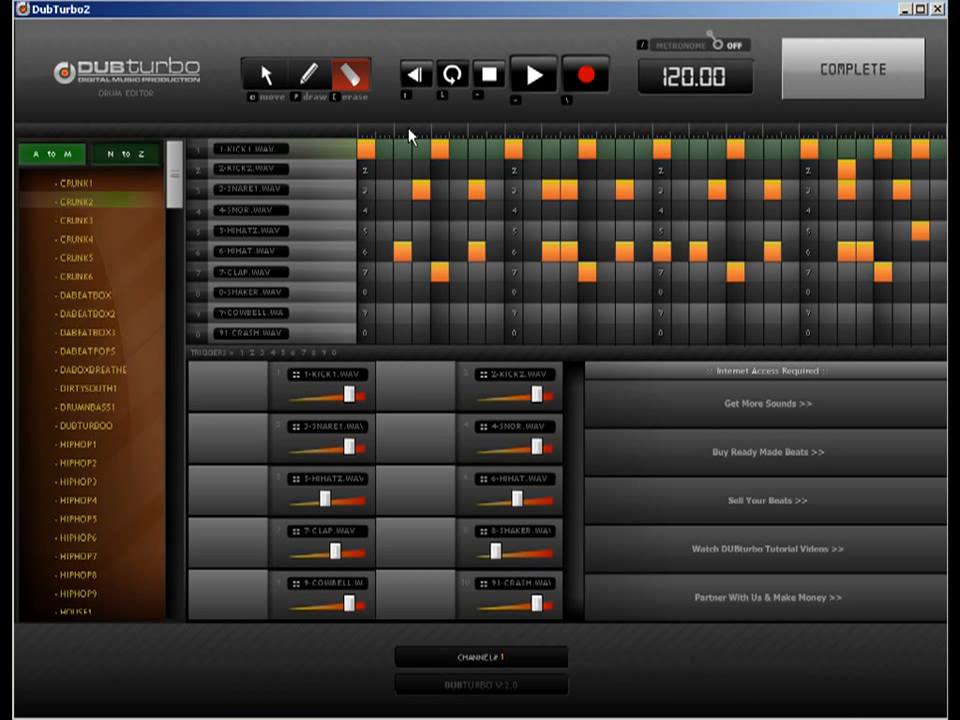
pyautogui.click(735, 272)
pyautogui.click(883, 272)
pyautogui.click(853, 69)
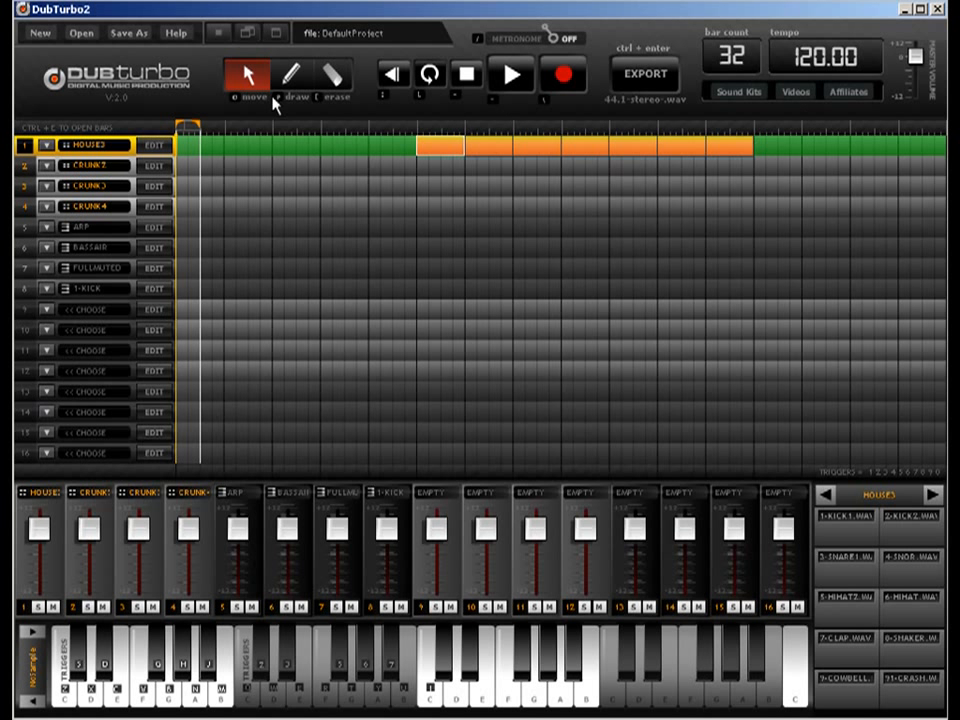
# Duplicate the clap-free pattern into bars 9–10 and 7–8, and erase all 6-HIHAT notes from the copy at bars 7–8.
pyautogui.moveTo(444, 150); pyautogui.dragTo(355, 150)
pyautogui.doubleClick(355, 152)
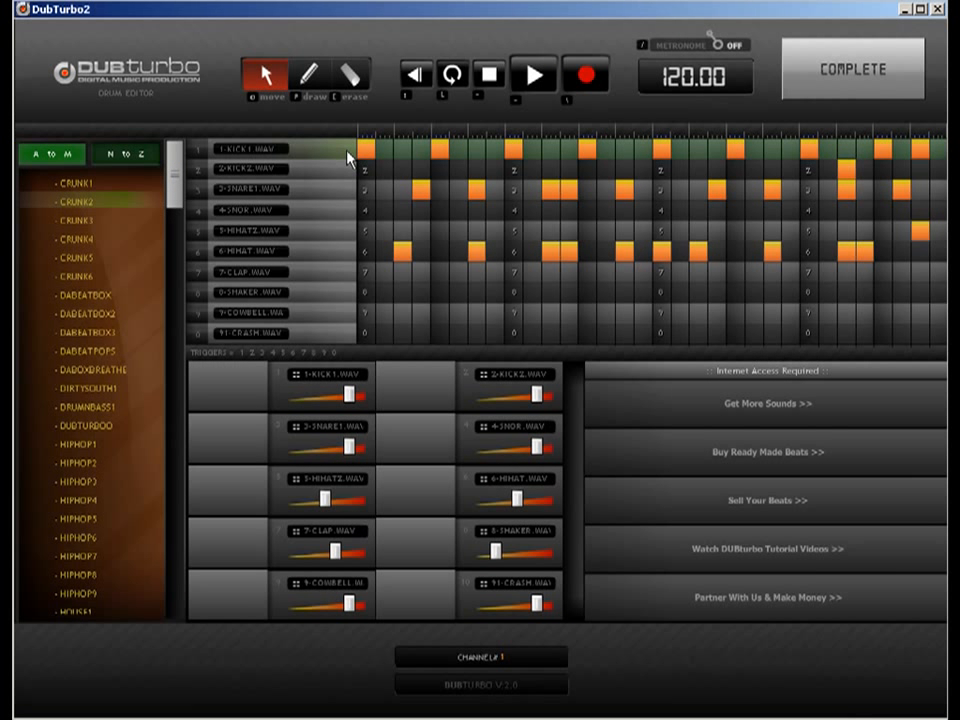
pyautogui.click(350, 74)
pyautogui.click(402, 251)
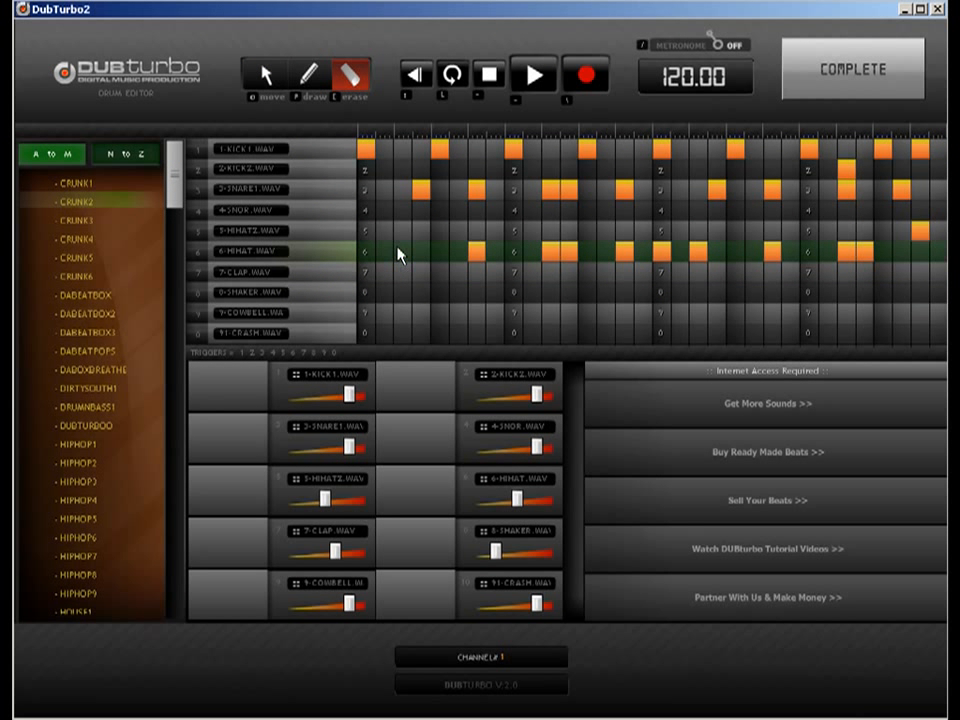
pyautogui.click(475, 253)
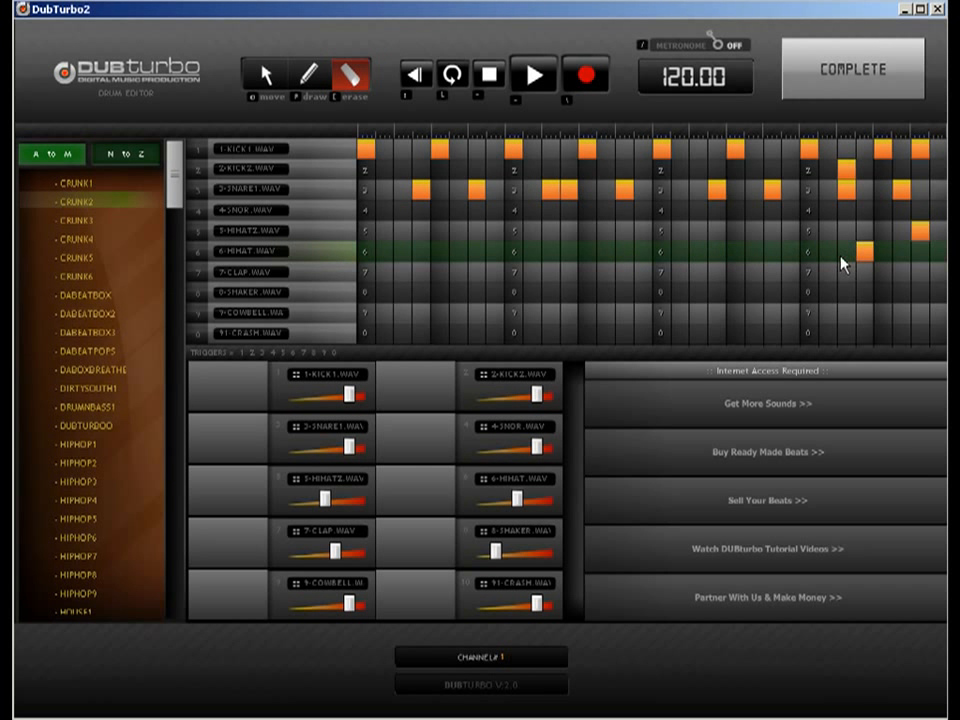
pyautogui.click(852, 92)
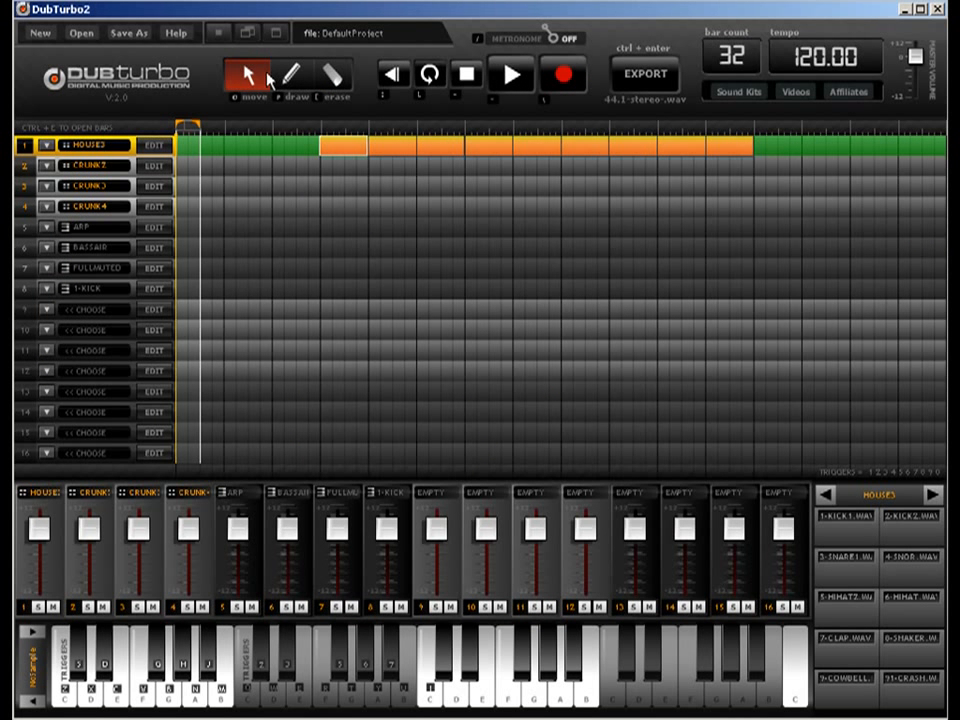
# Duplicate the hi-hat-free pattern into bars 5–6 and 3–4, and erase the 2-KICK2, 3-SNARE1 and 5-HIHAT2 notes at bars 3–4.
pyautogui.moveTo(305, 148); pyautogui.dragTo(259, 147)
pyautogui.doubleClick(261, 148)
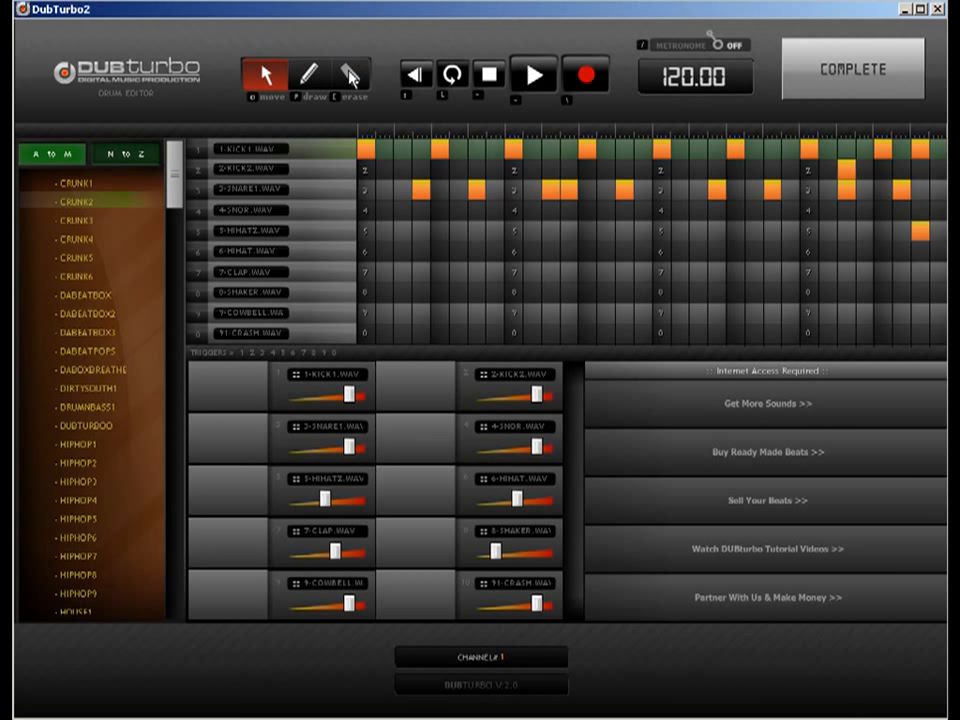
pyautogui.click(347, 80)
pyautogui.click(567, 190)
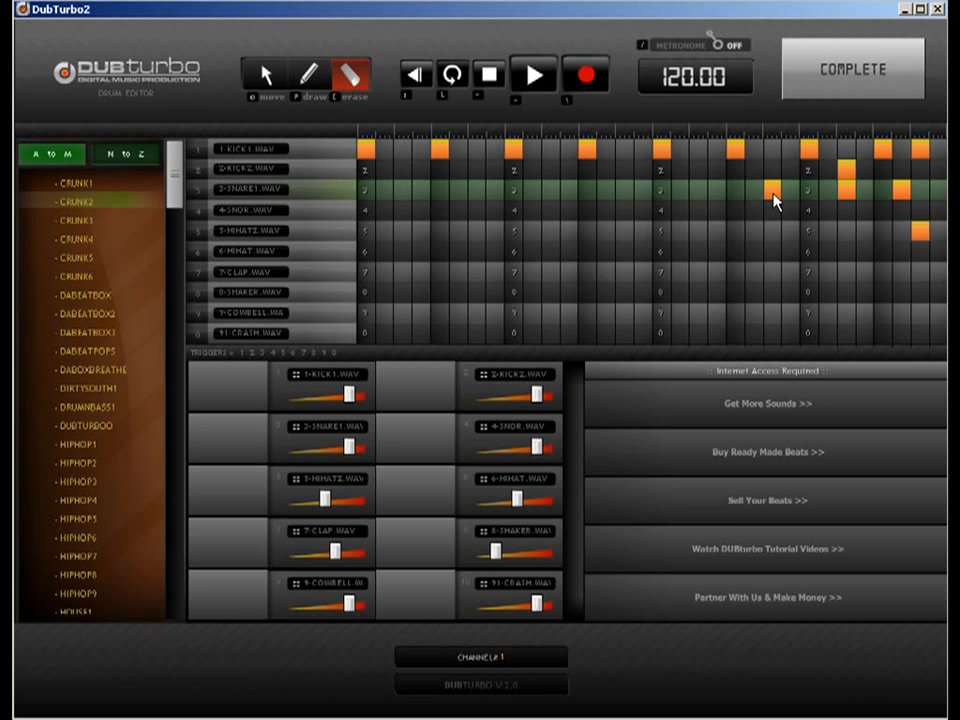
pyautogui.click(852, 192)
pyautogui.click(846, 170)
pyautogui.click(901, 190)
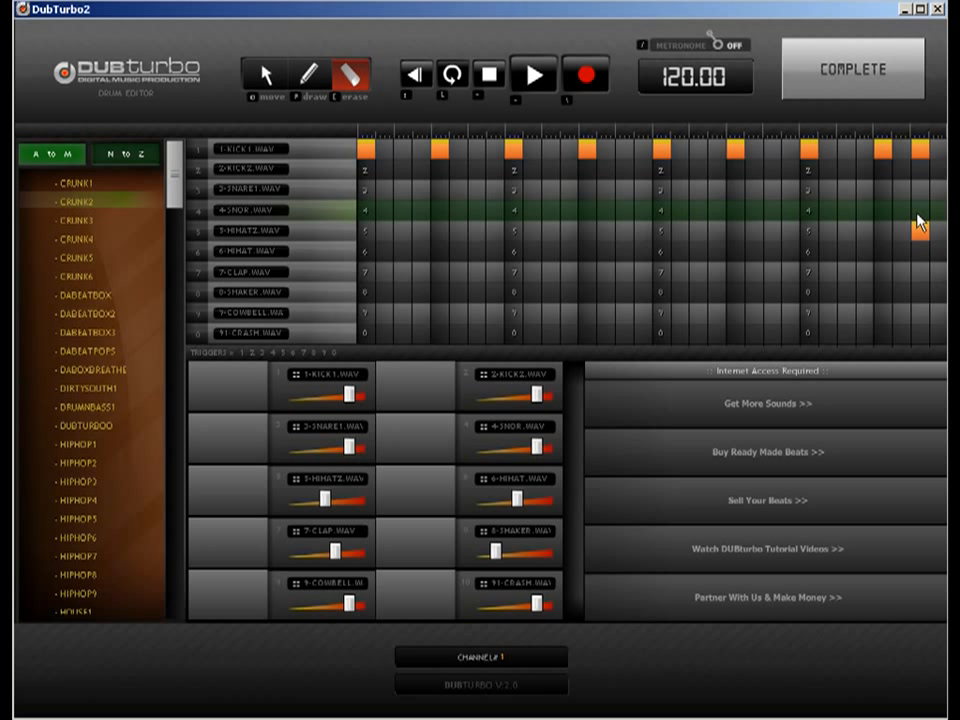
pyautogui.click(920, 231)
pyautogui.click(845, 82)
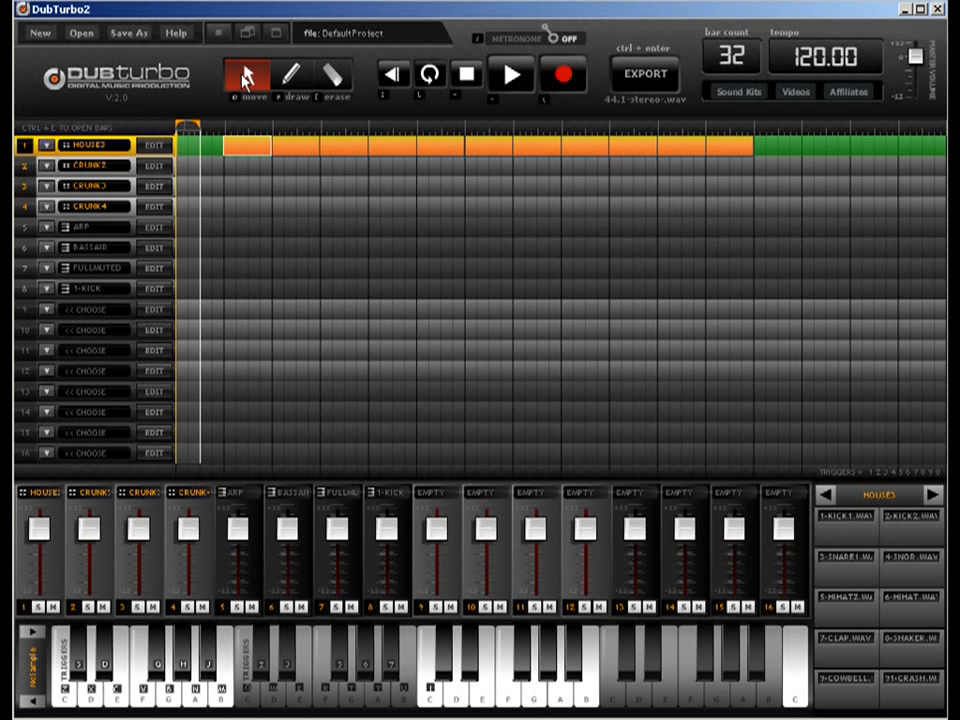
# Duplicate the kick-only pattern into bars 1–2 and extend the loop range across all 32 bars.
pyautogui.moveTo(227, 147)
pyautogui.mouseDown()
pyautogui.moveTo(197, 154)
pyautogui.moveTo(203, 130)
pyautogui.moveTo(834, 143)
pyautogui.moveTo(893, 170)
pyautogui.mouseUp()
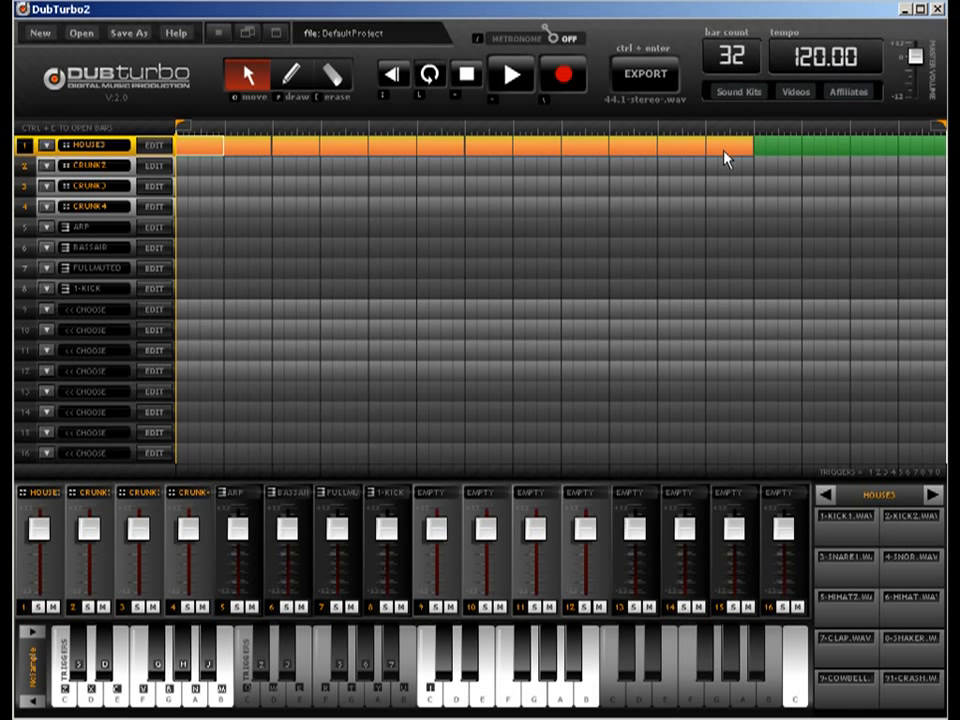
# Open the HOUSE3 pattern at bars 17–18 in the drum editor, return, and duplicate the four patterns of bars 17–24 into bars 25–32.
pyautogui.doubleClick(572, 147)
pyautogui.click(308, 77)
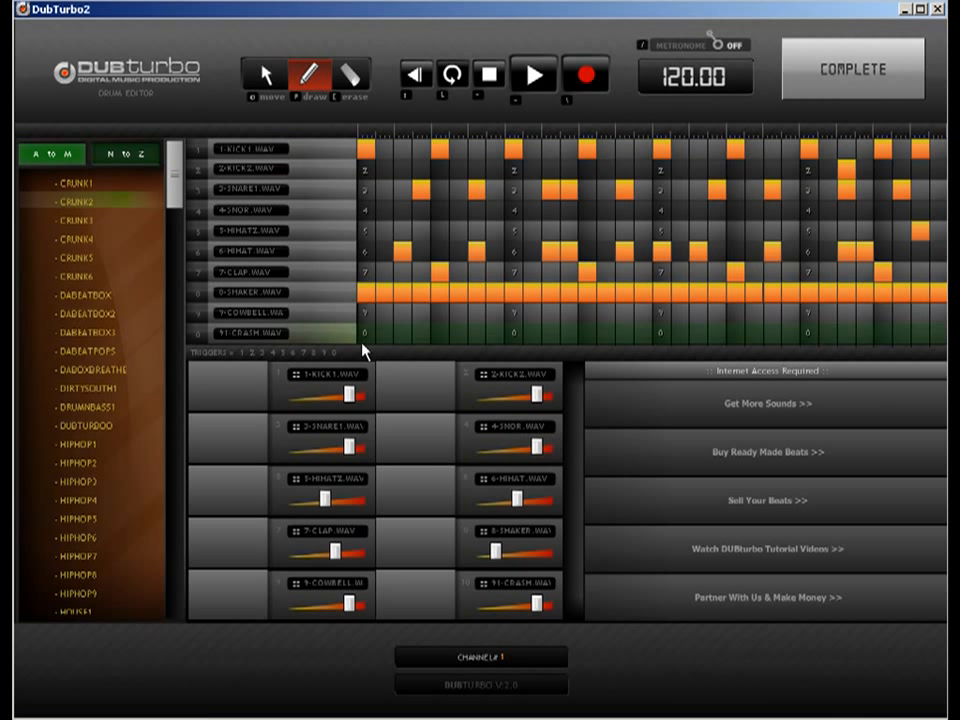
pyautogui.click(855, 78)
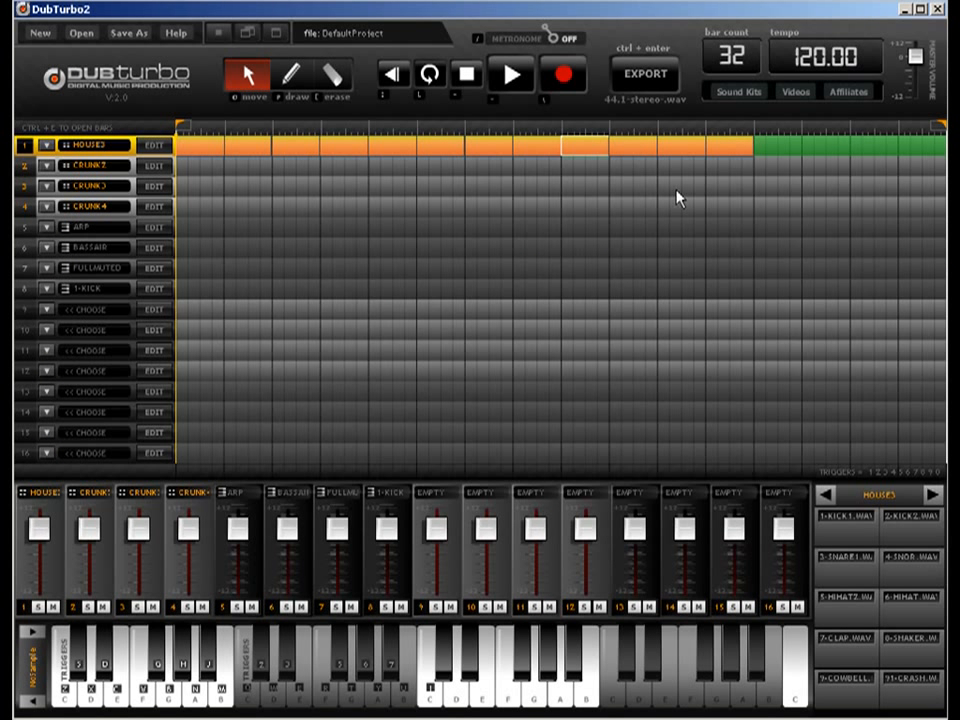
pyautogui.keyDown('shift'); pyautogui.click(645, 147); pyautogui.keyUp('shift')
pyautogui.keyDown('shift'); pyautogui.click(682, 146); pyautogui.keyUp('shift')
pyautogui.keyDown('shift'); pyautogui.click(722, 145); pyautogui.keyUp('shift')
pyautogui.moveTo(590, 153); pyautogui.dragTo(786, 153)
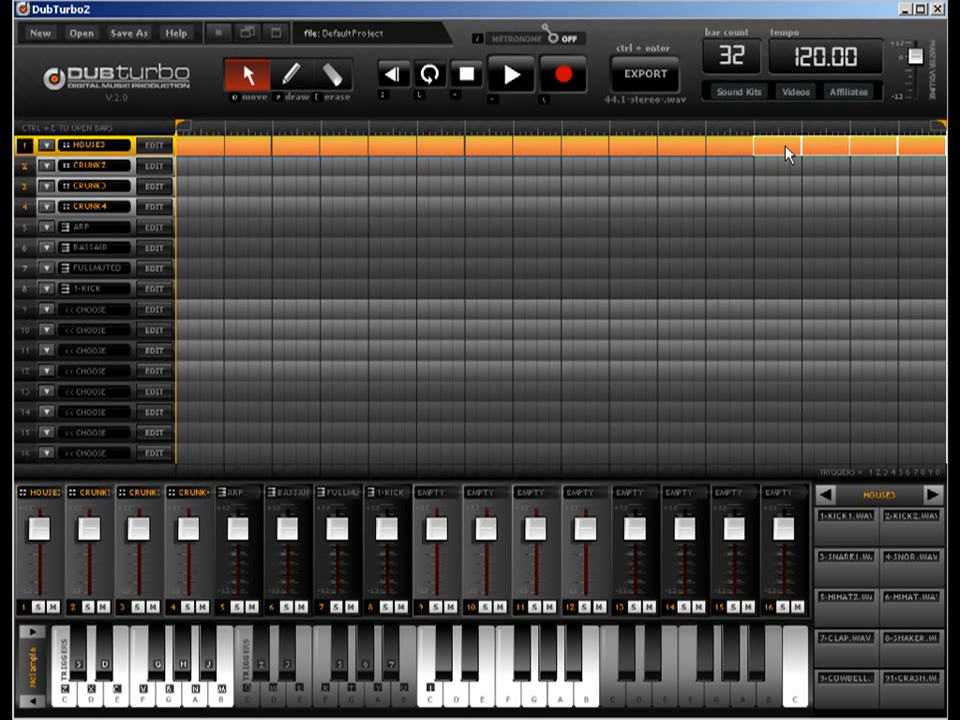
# Draw a CRUNK2 pattern at bar 17, open it in the drum editor, and lower the 4-SNARE38 volume to about half.
pyautogui.click(291, 68)
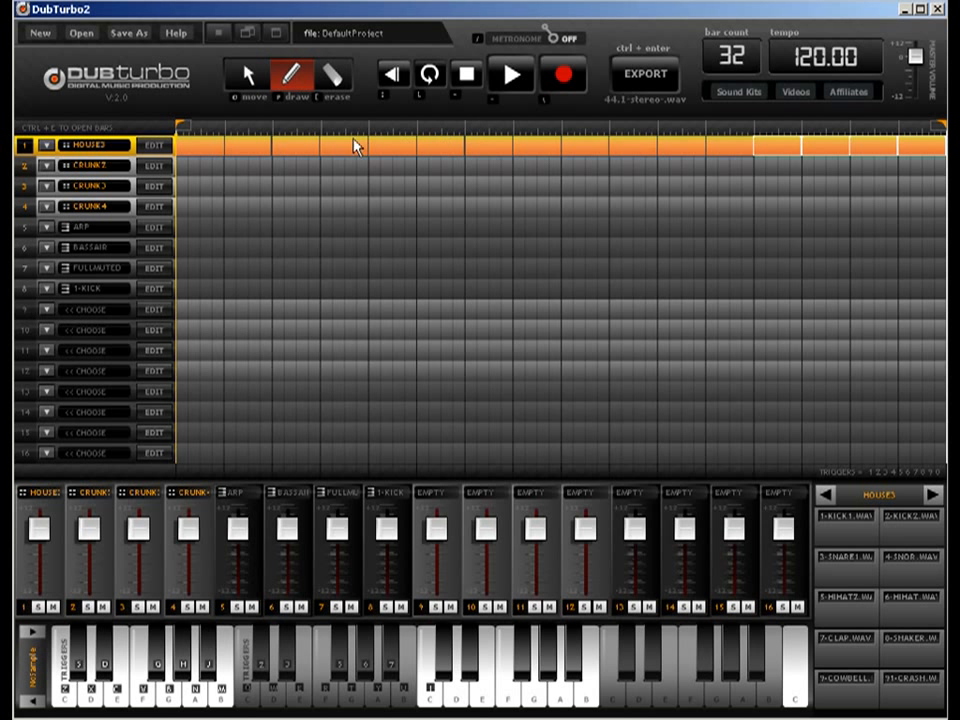
pyautogui.click(572, 168)
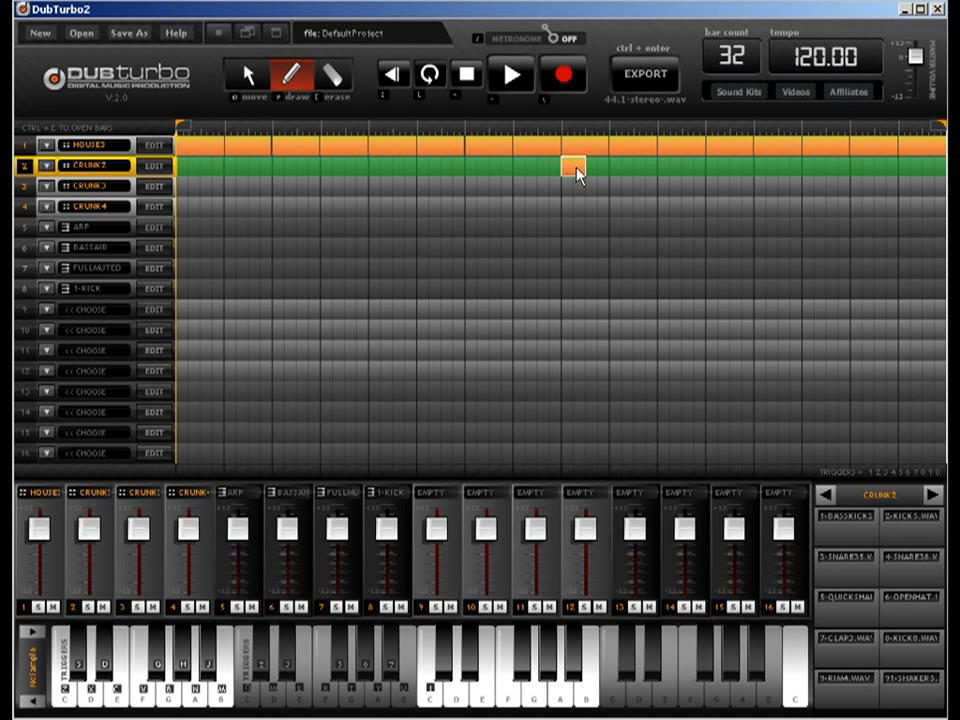
pyautogui.click(160, 166)
pyautogui.click(304, 70)
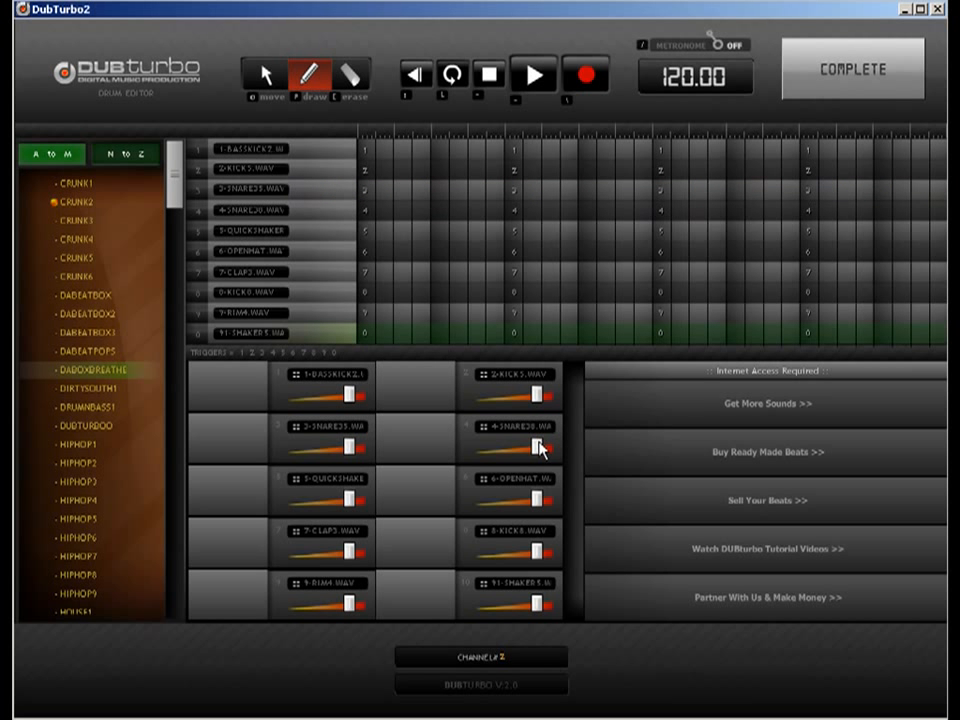
pyautogui.moveTo(537, 447); pyautogui.dragTo(508, 458)
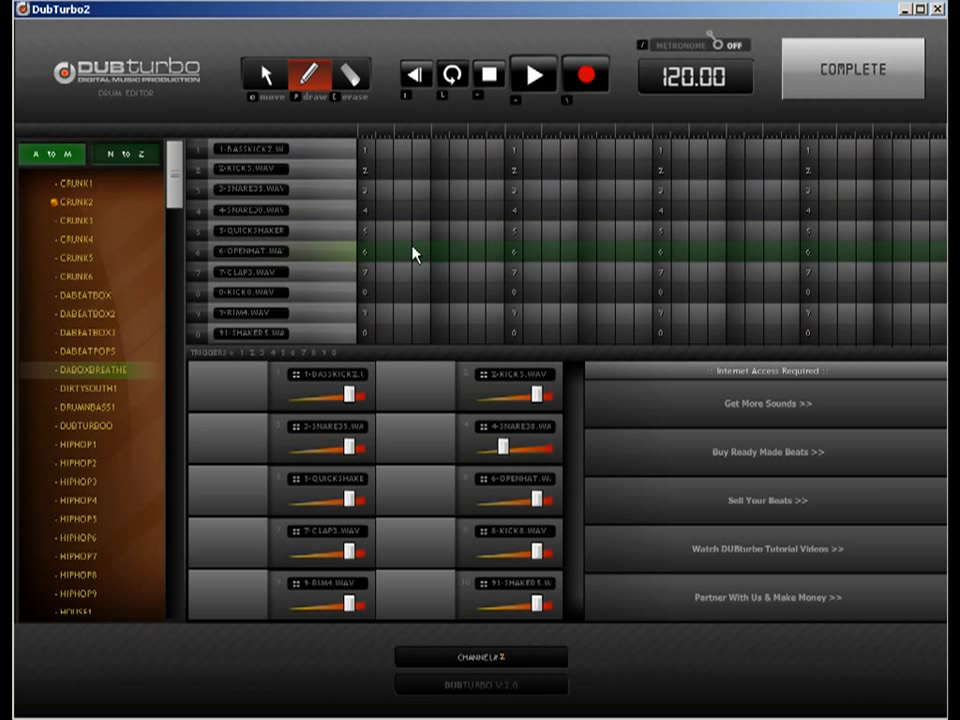
# Draw 4-SNARE38 notes in cells 1, 5, 9, 11, 13, 15, 17, 19, 21, 22 and 24 through 32, and return to the arrangement.
pyautogui.click(365, 209)
pyautogui.moveTo(446, 210); pyautogui.dragTo(843, 206)
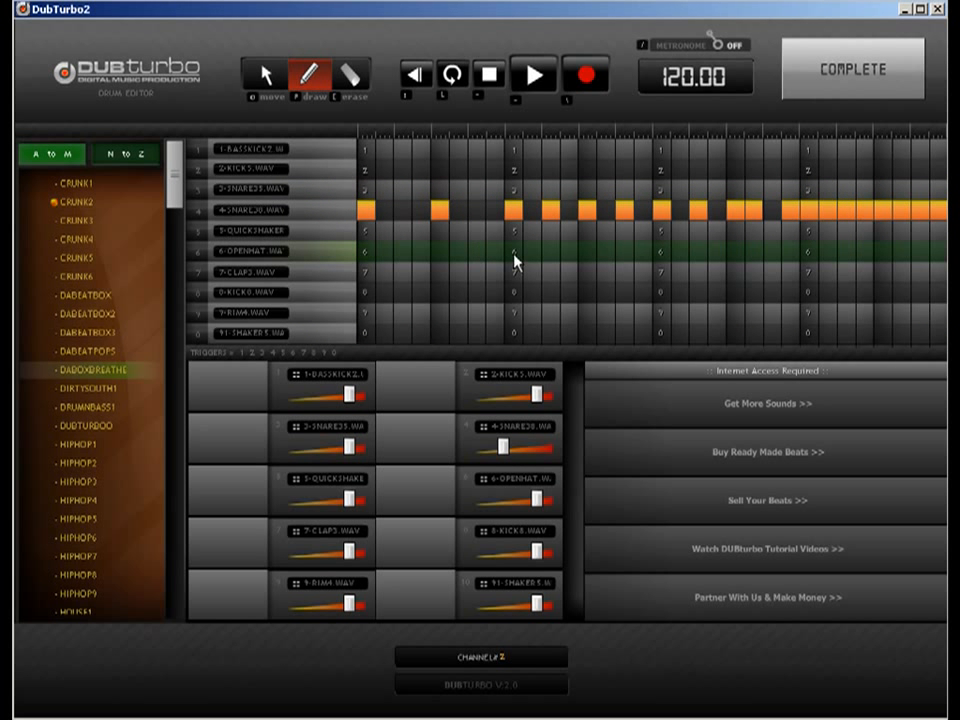
pyautogui.click(855, 72)
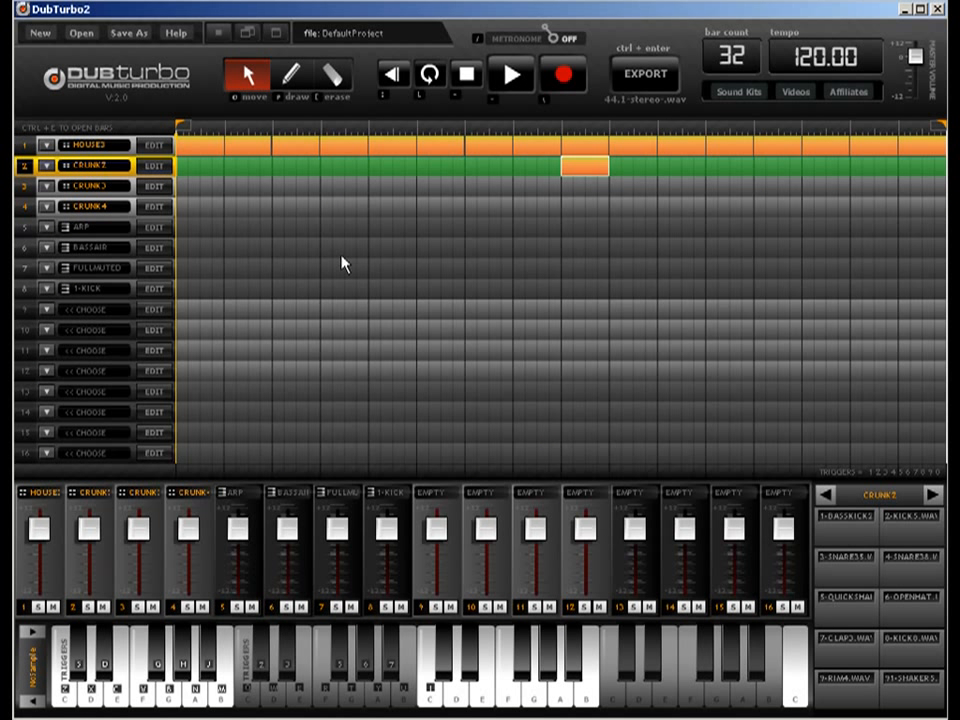
# Move the CRUNK2 snare-roll pattern to bars 15–16, copy it to bars 31–32, and play back the arrangement.
pyautogui.click(594, 142)
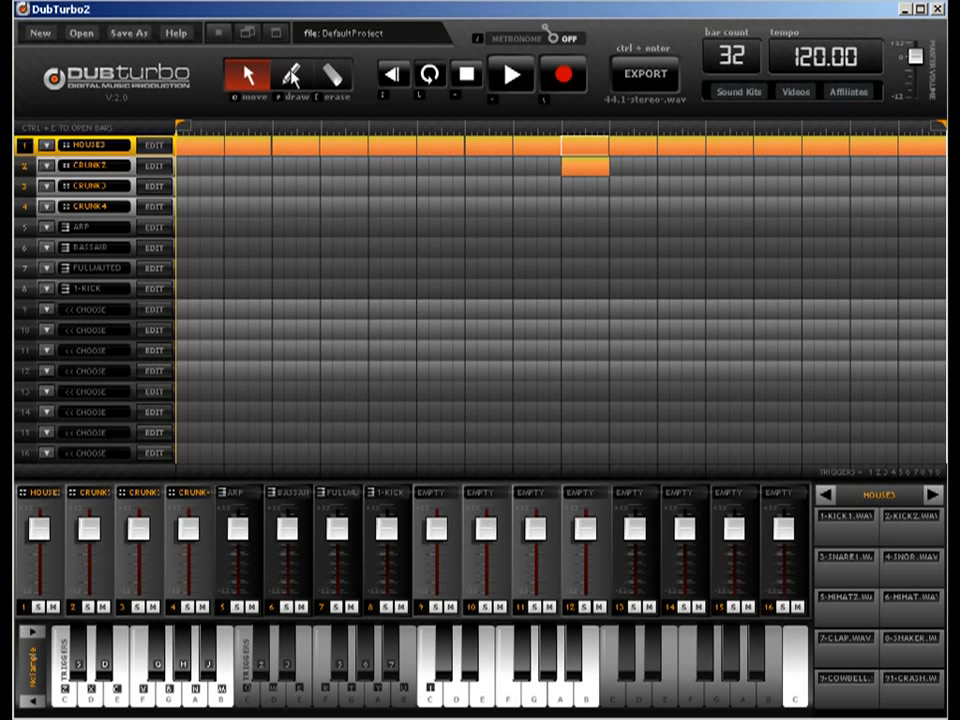
pyautogui.click(527, 174)
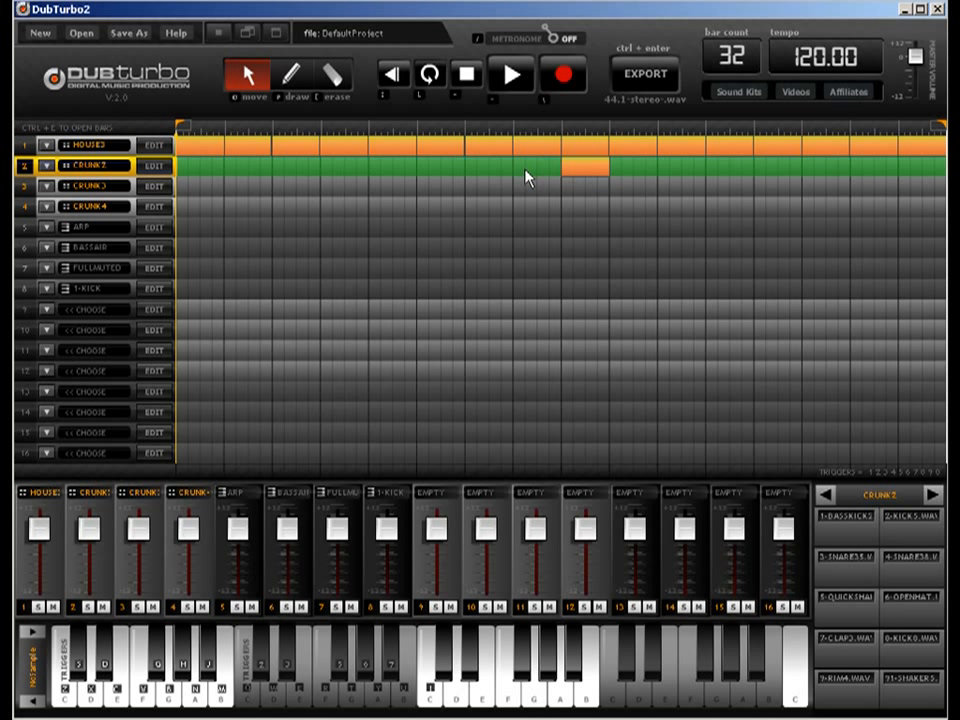
pyautogui.moveTo(538, 165)
pyautogui.mouseDown()
pyautogui.moveTo(542, 155)
pyautogui.moveTo(553, 179)
pyautogui.moveTo(546, 169)
pyautogui.mouseUp()
pyautogui.click(547, 153)
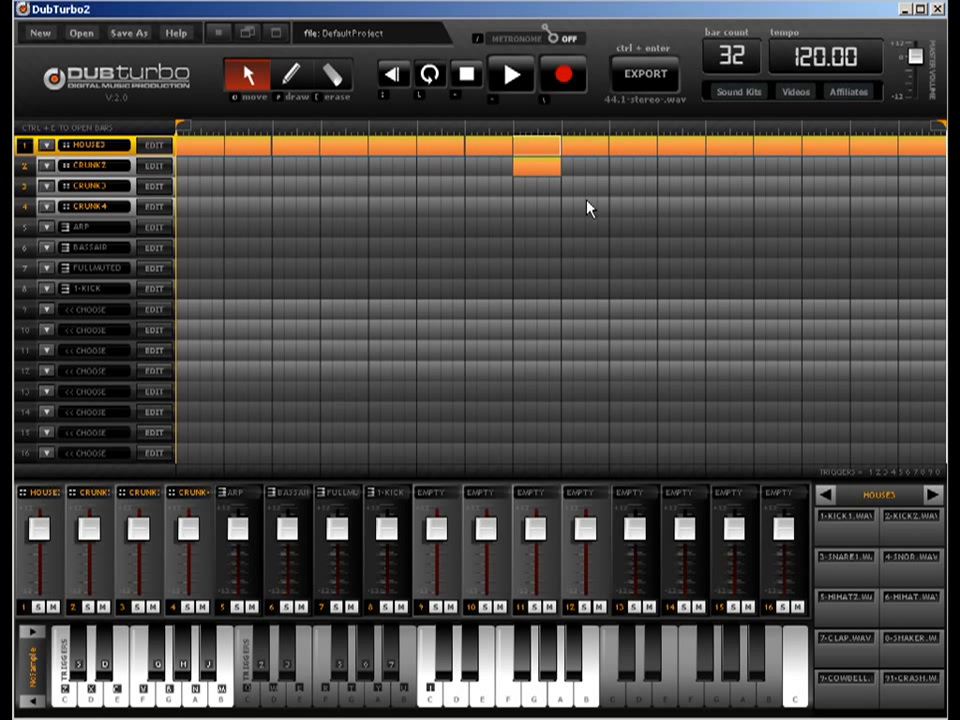
pyautogui.moveTo(548, 167); pyautogui.dragTo(926, 169)
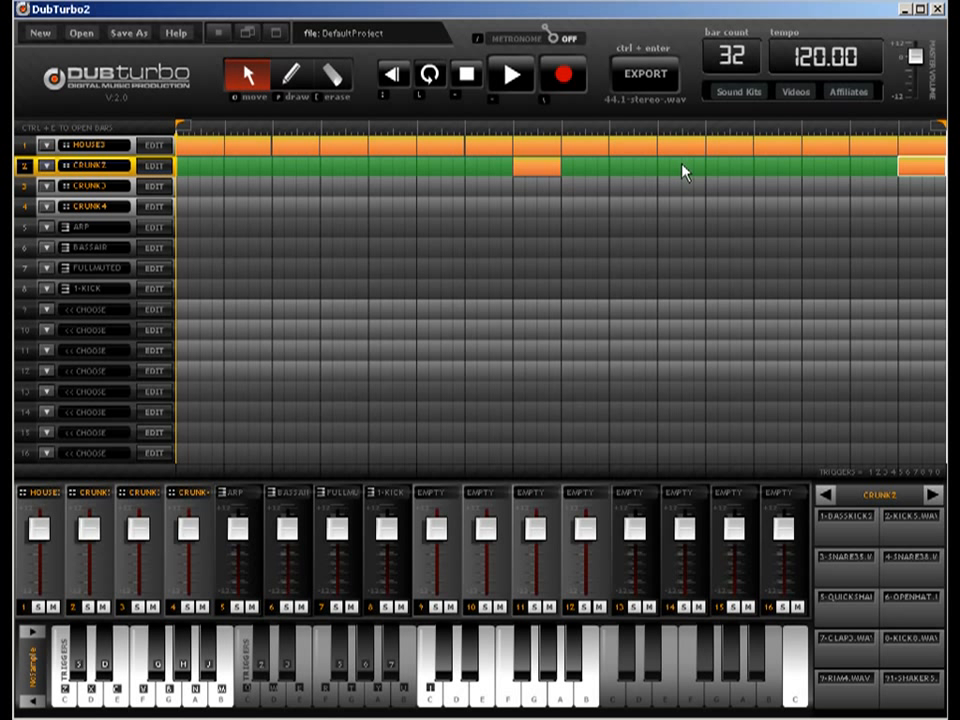
pyautogui.press('space')
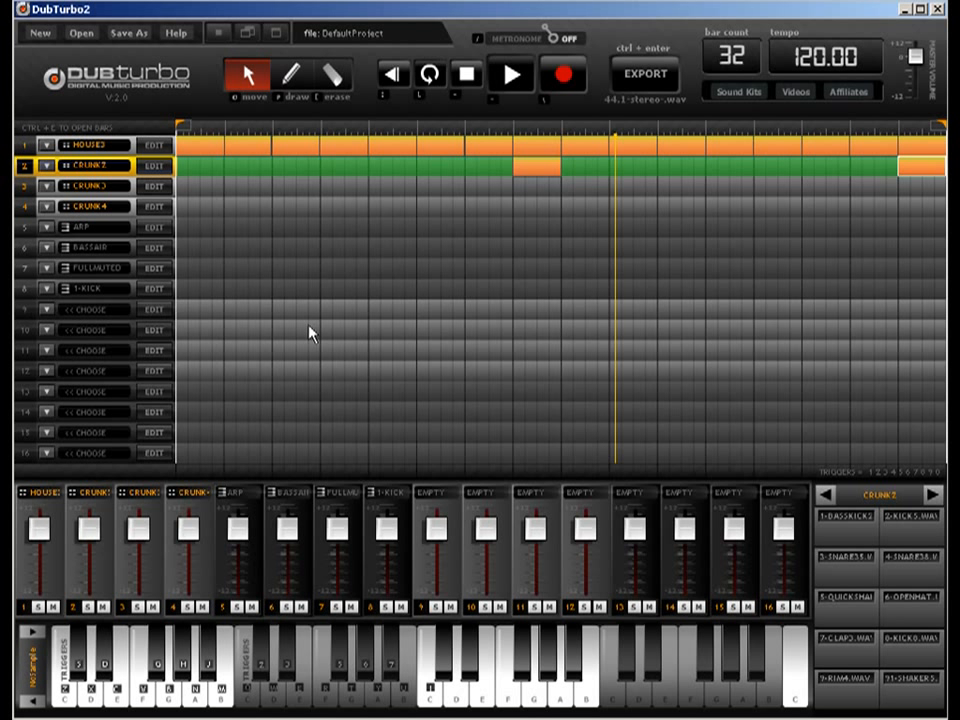
# Open the HOUSE3 pattern at bars 1–2 in the drum editor, lower the 3-SNARE1 volume, and return to the arrangement.
pyautogui.click(203, 153)
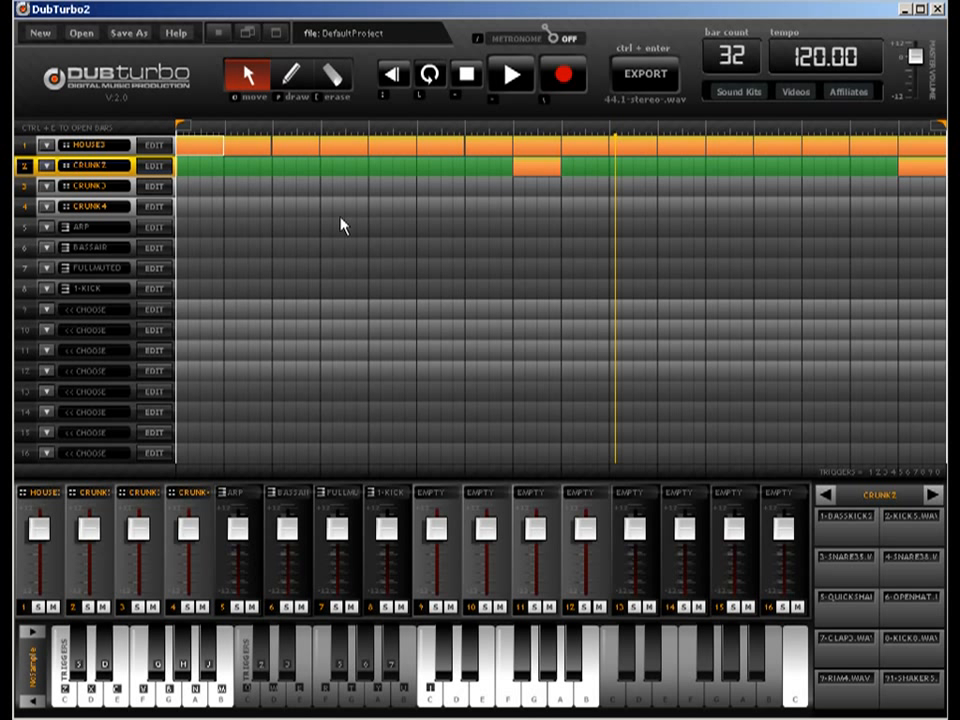
pyautogui.click(208, 149)
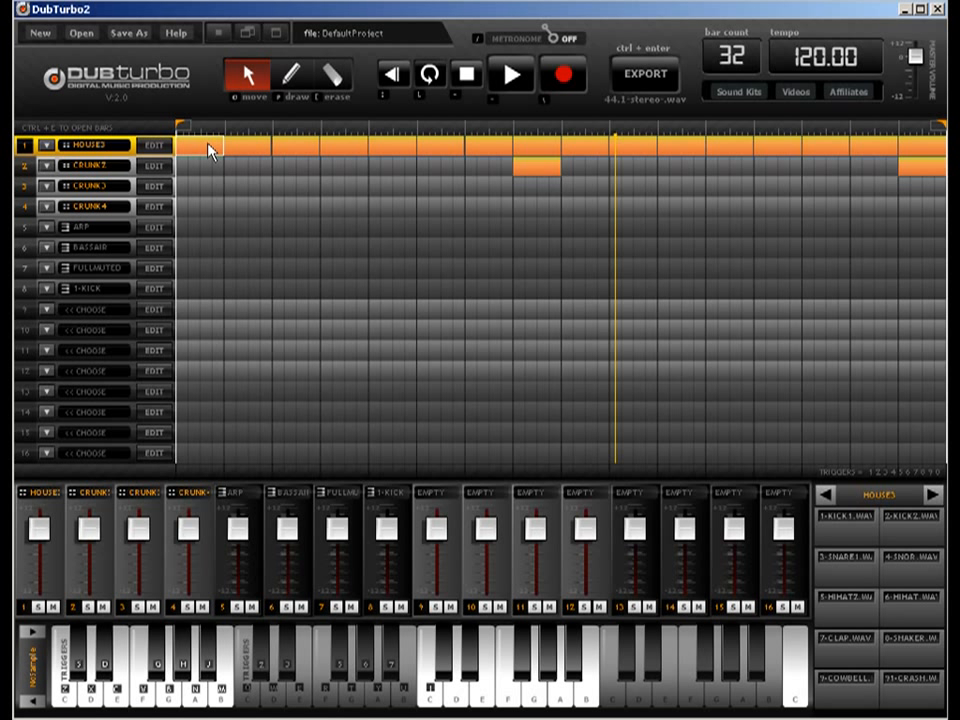
pyautogui.doubleClick(199, 150)
pyautogui.click(304, 79)
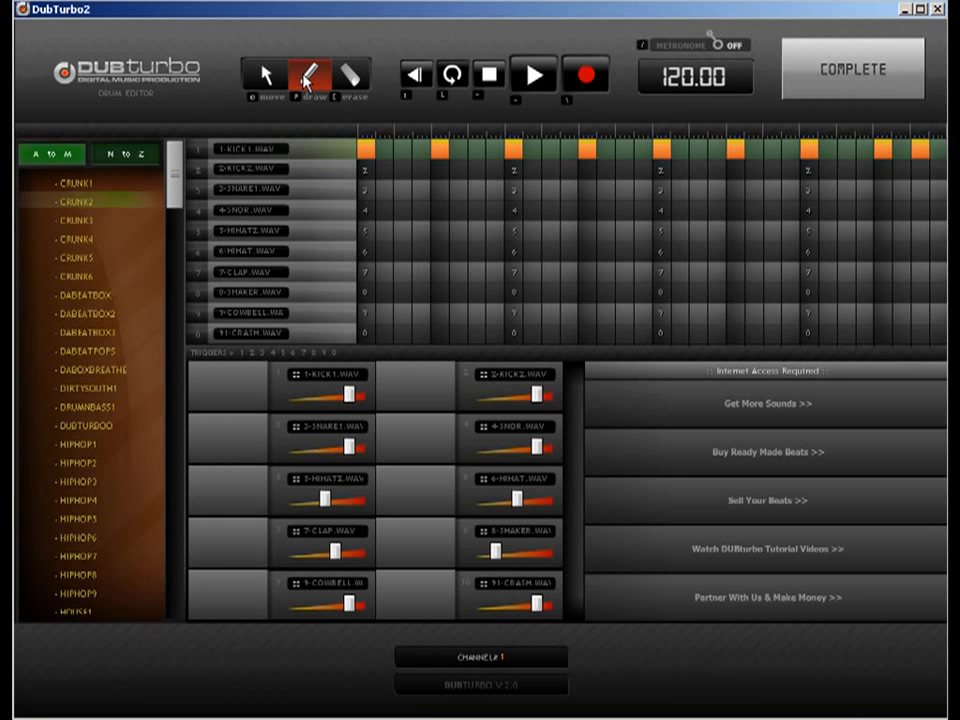
pyautogui.moveTo(348, 447); pyautogui.dragTo(322, 447)
pyautogui.click(816, 97)
# Draw a pattern at bars 1–2 on channel 5, open it in the key editor, and choose the BASSHINT sound.
pyautogui.click(300, 76)
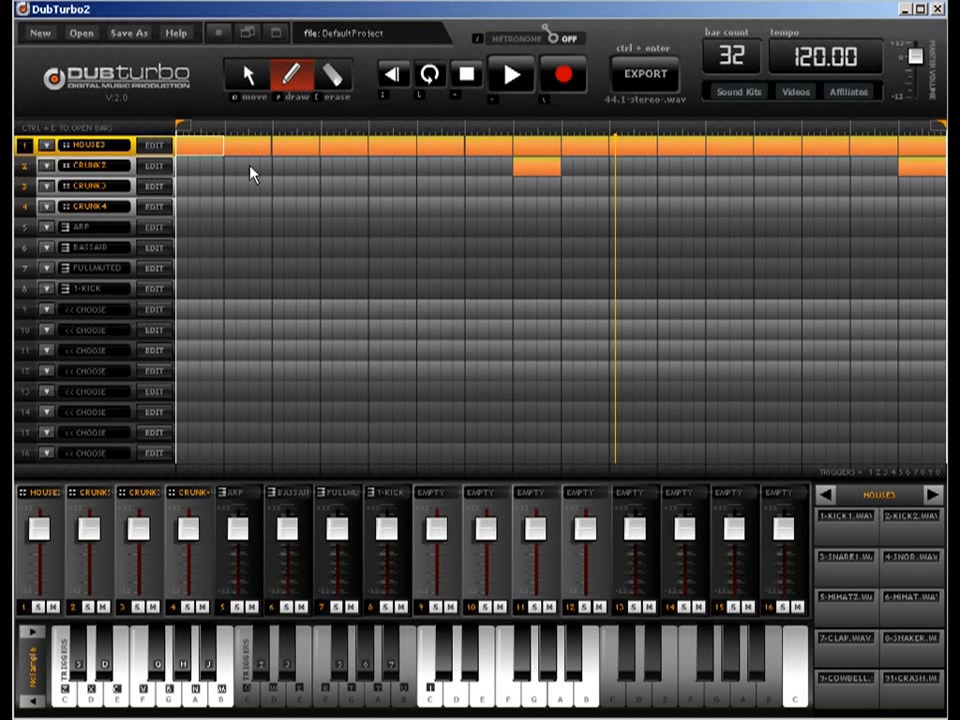
pyautogui.click(205, 230)
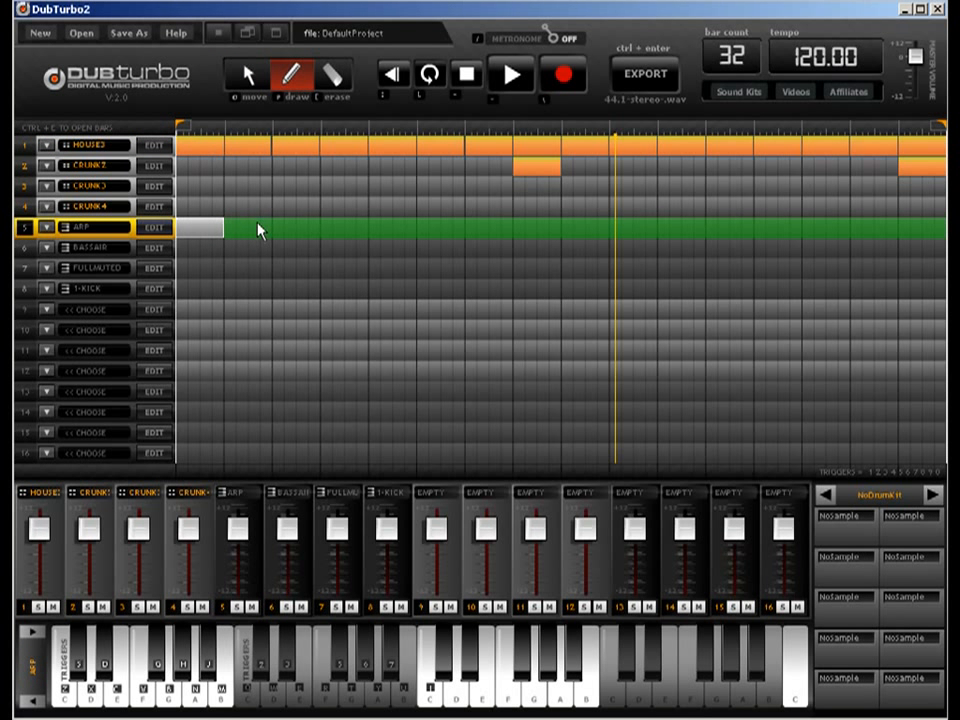
pyautogui.hotkey('ctrl', 'e')
pyautogui.click(309, 80)
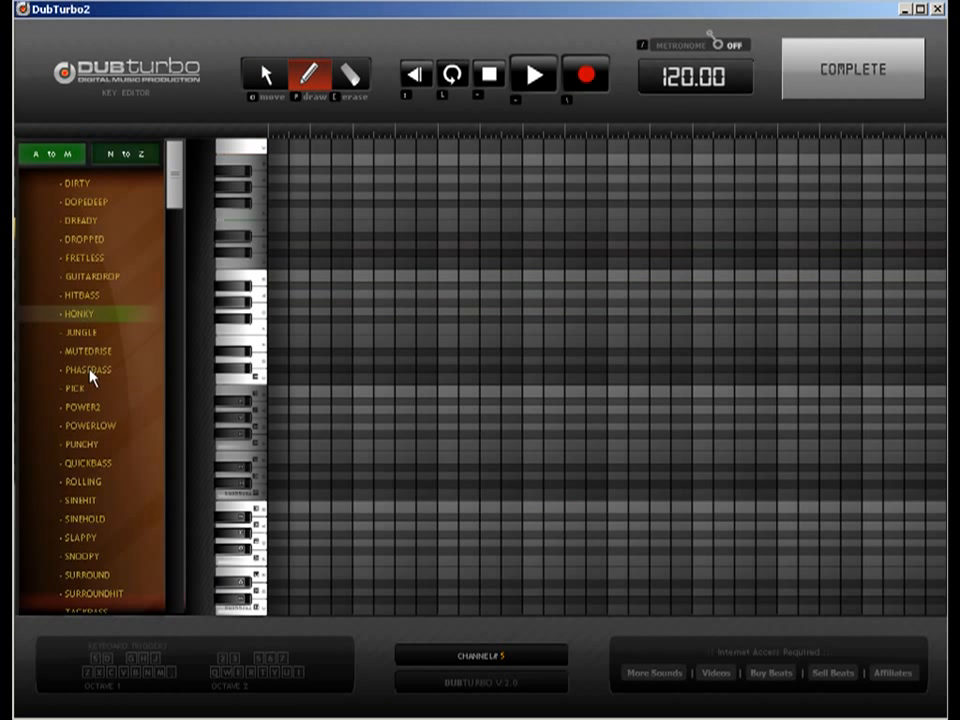
pyautogui.moveTo(178, 192); pyautogui.dragTo(184, 230)
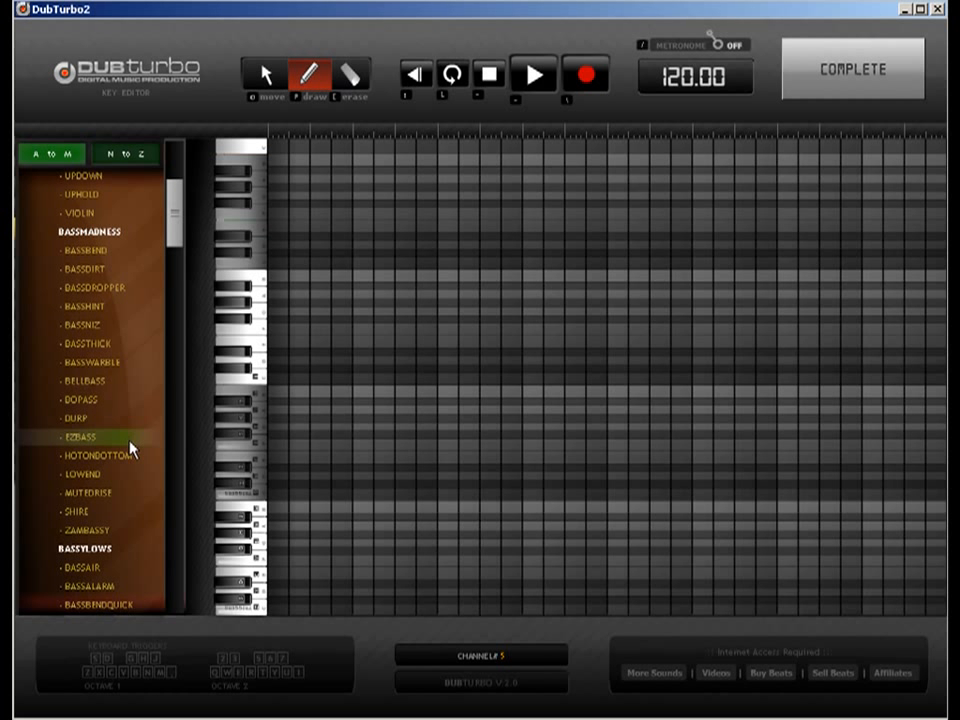
pyautogui.click(124, 587)
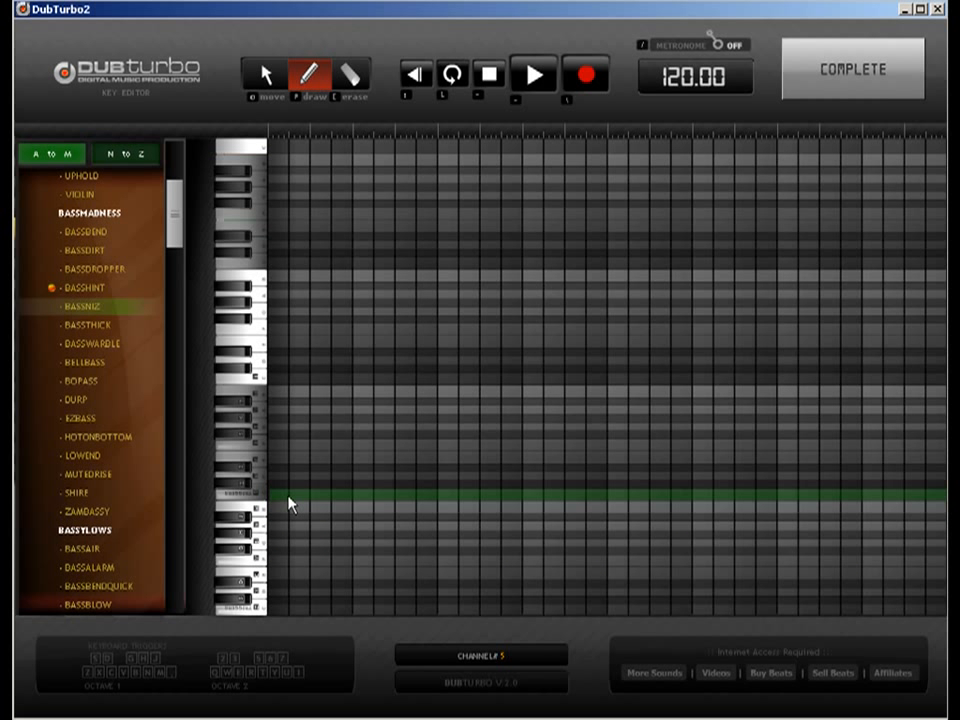
# Draw BASSHINT notes on one pitch in cells 3, 7, 11 and 15, and on a lower pitch in cells 19, 23, 27 and 31.
pyautogui.click(490, 497)
pyautogui.click(575, 497)
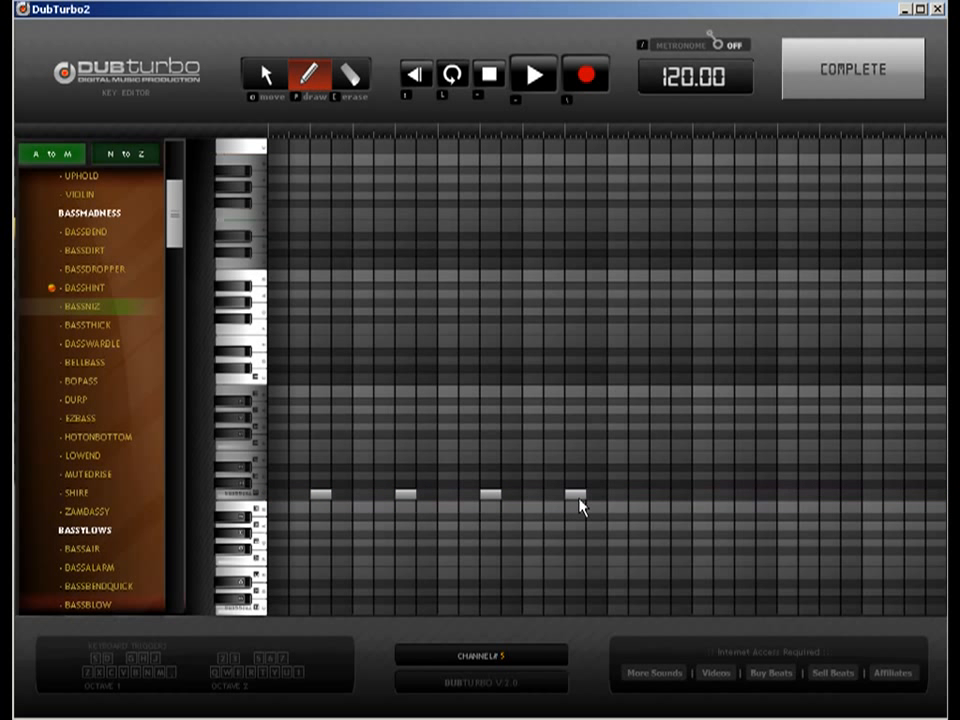
pyautogui.click(662, 546)
pyautogui.click(748, 547)
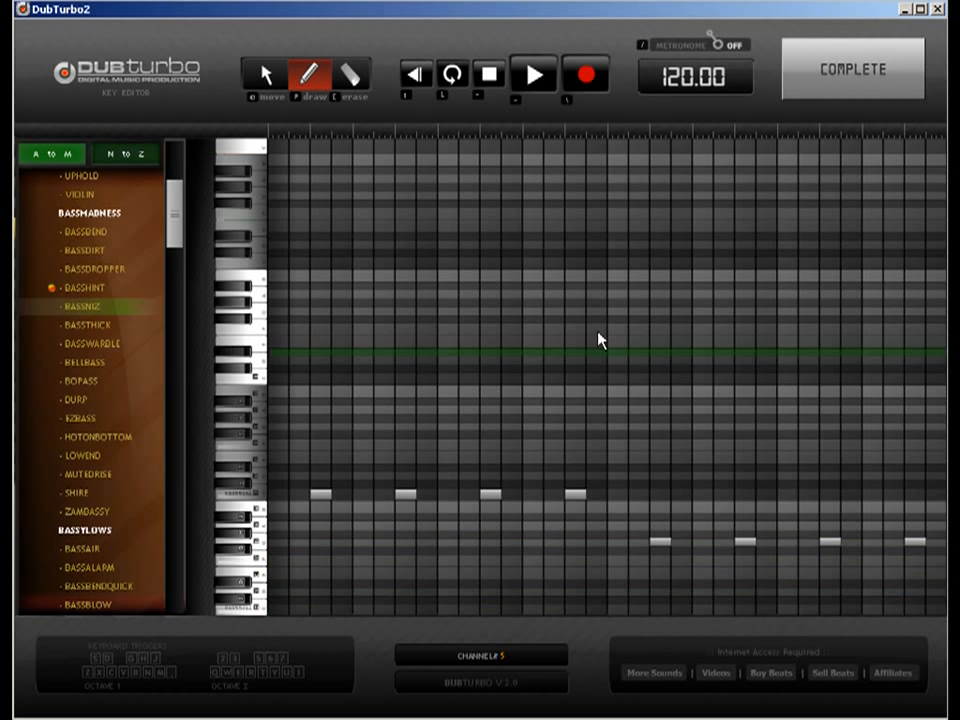
# Return to the arrangement, duplicate the BASSHINT pattern through bars 3–8, and play it back.
pyautogui.click(853, 70)
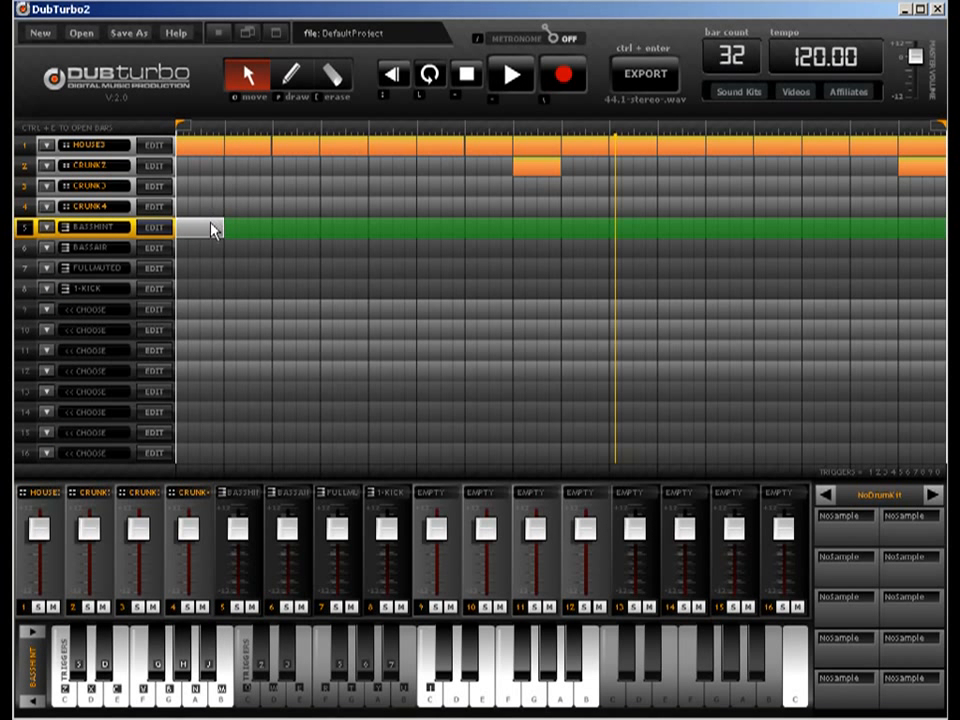
pyautogui.click(263, 232)
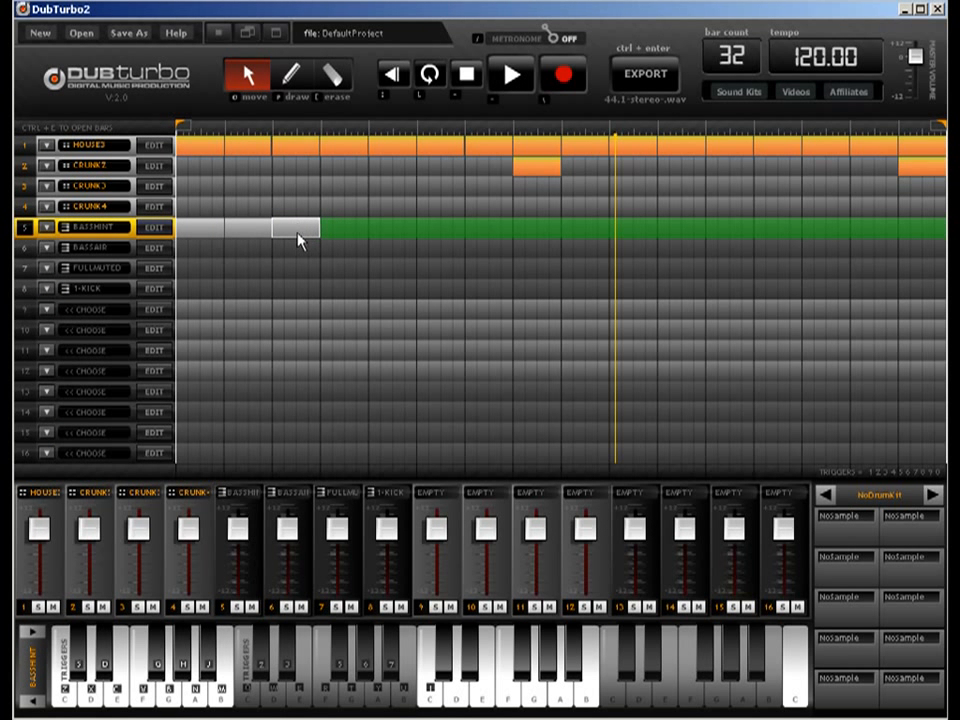
pyautogui.press('space')
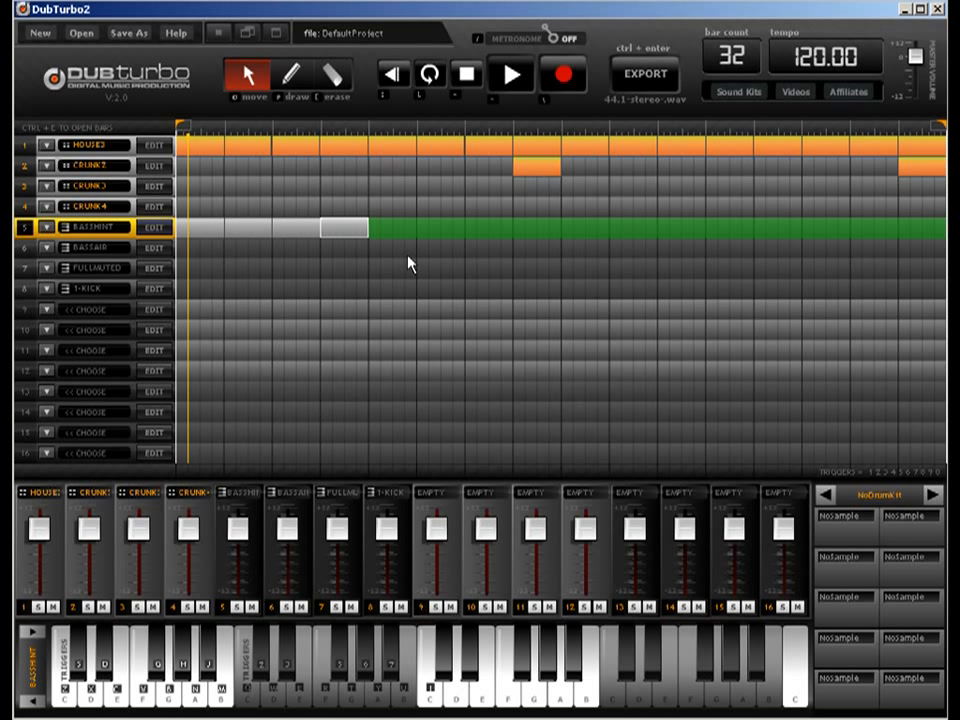
# Change channel 5's sound to PUNCHY in the key editor and slightly lower its mixer volume in the arrangement.
pyautogui.click(155, 230)
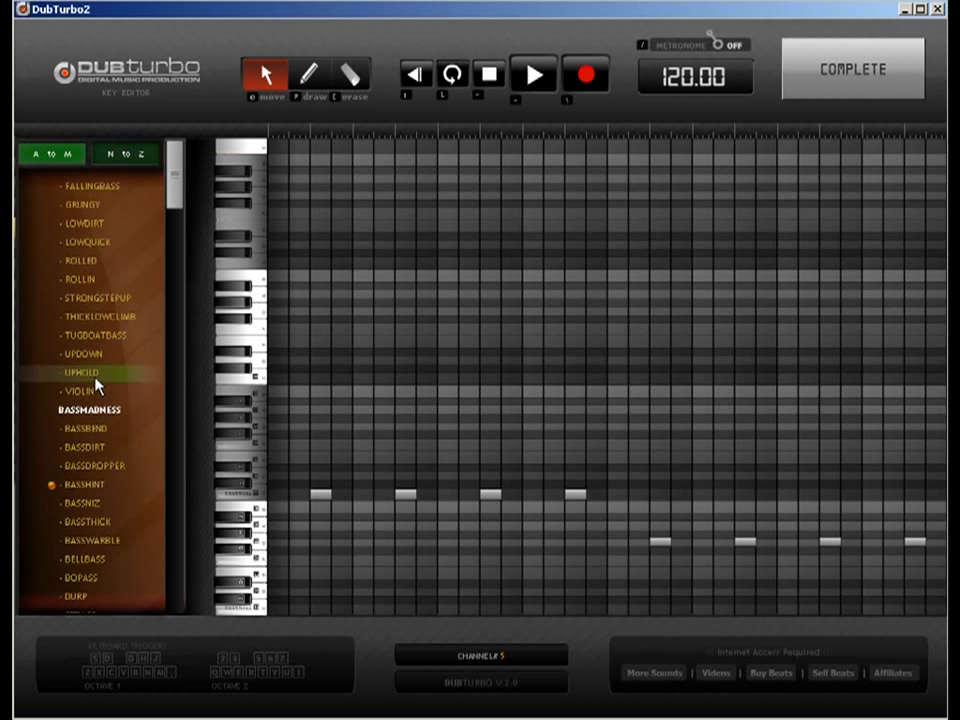
pyautogui.click(173, 183)
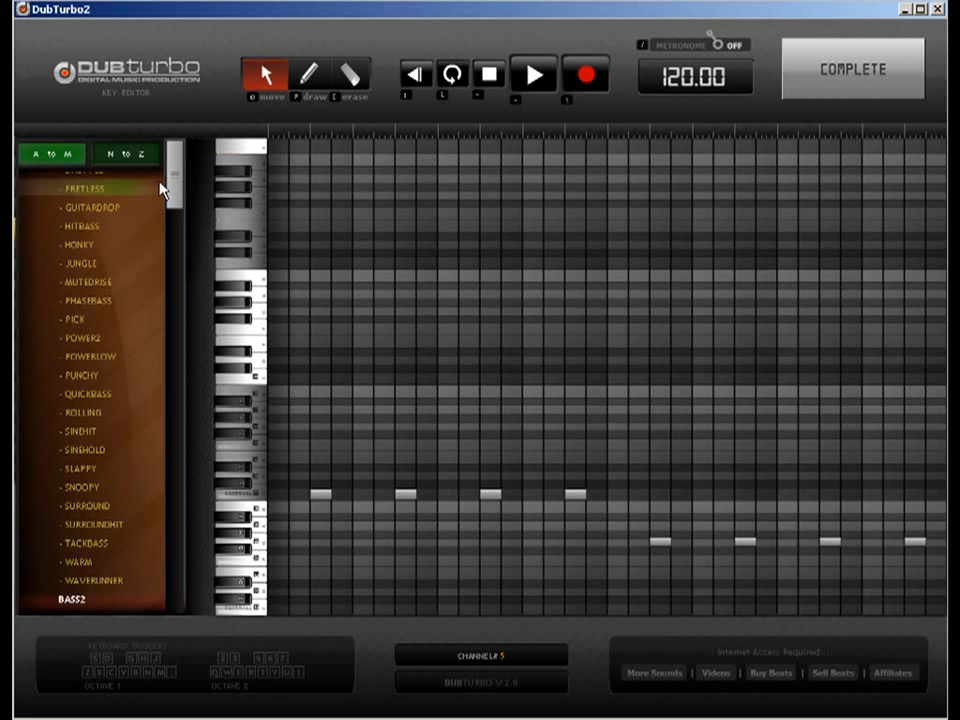
pyautogui.click(82, 375)
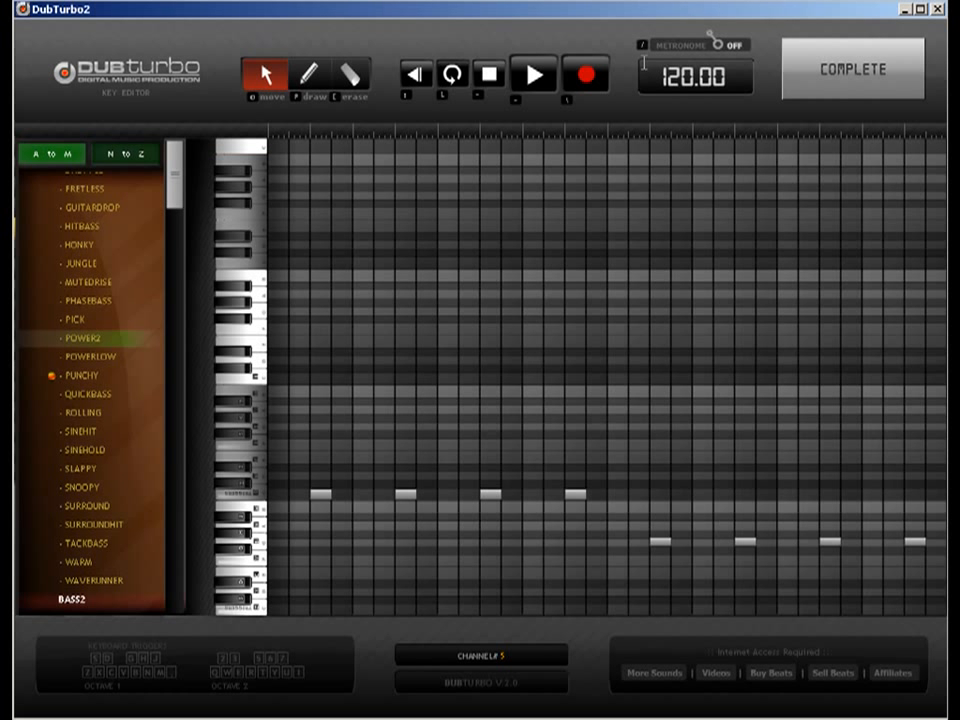
pyautogui.click(880, 70)
pyautogui.moveTo(247, 533); pyautogui.dragTo(242, 549)
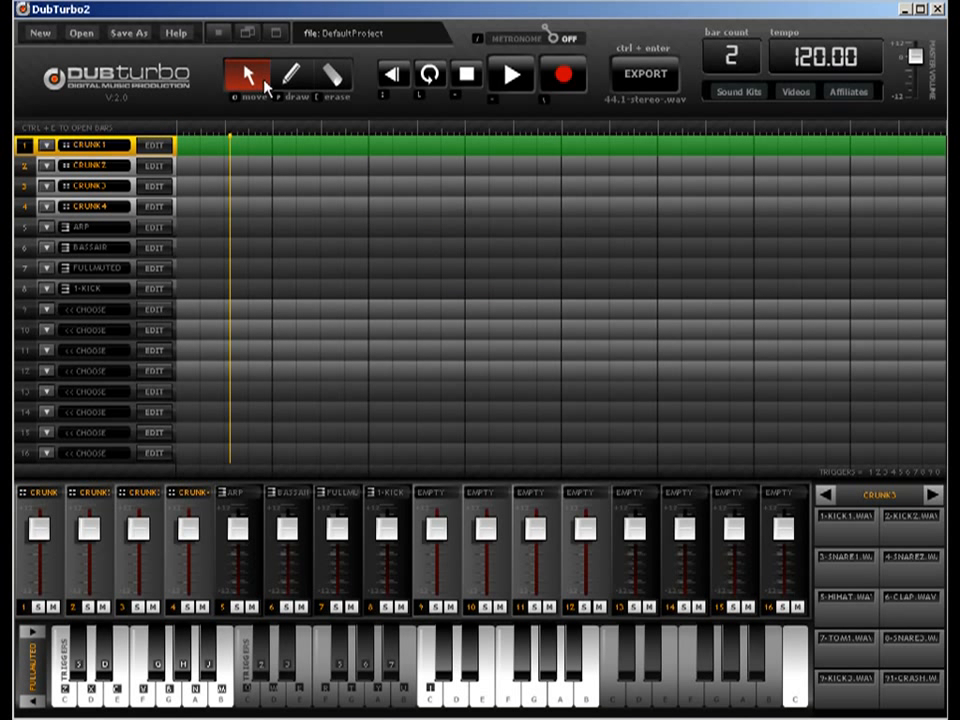
# Draw a CRUNK1 pattern across both bars of channel 1 and set the tempo to 180.
pyautogui.click(290, 75)
pyautogui.moveTo(180, 150); pyautogui.dragTo(946, 151)
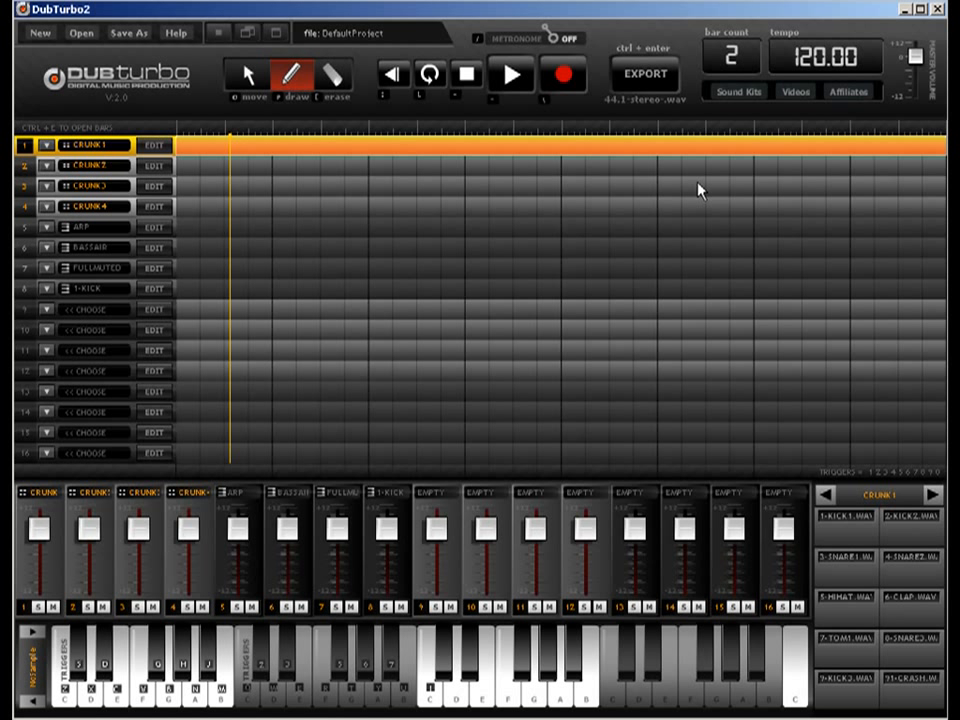
pyautogui.click(808, 60)
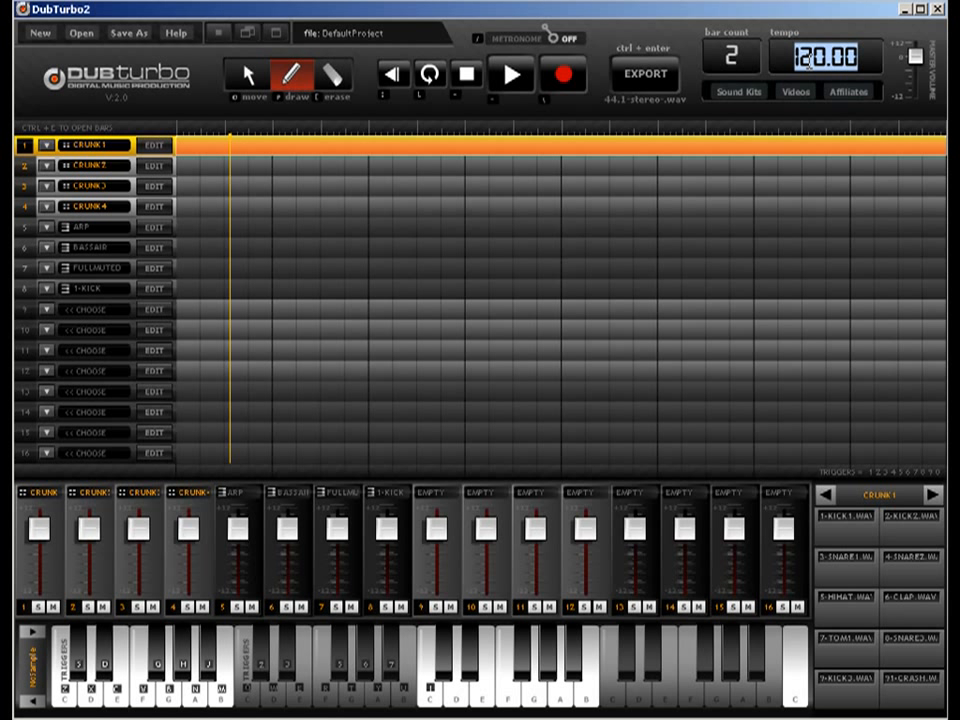
pyautogui.write('170')
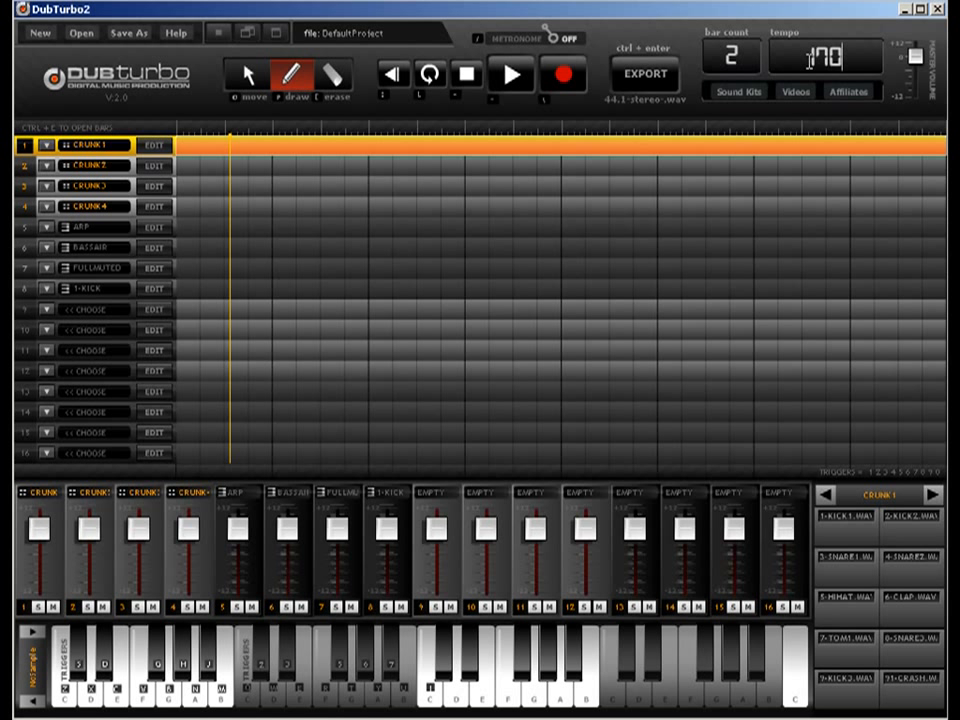
pyautogui.press('BackSpace')
pyautogui.press('BackSpace')
pyautogui.write('=8')
pyautogui.press('BackSpace')
pyautogui.press('BackSpace')
pyautogui.write('80')
pyautogui.press('Return')
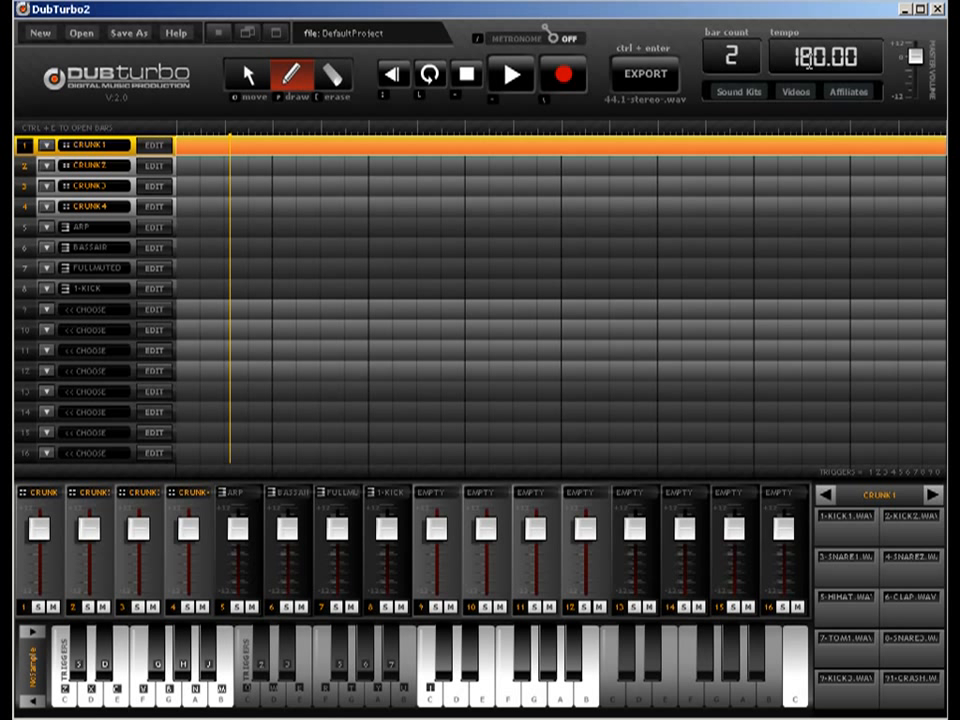
# Open the channel 1 pattern in the drum editor, audition the JUNGLE2 kit, and switch to the JUNGLE3 kit.
pyautogui.click(240, 82)
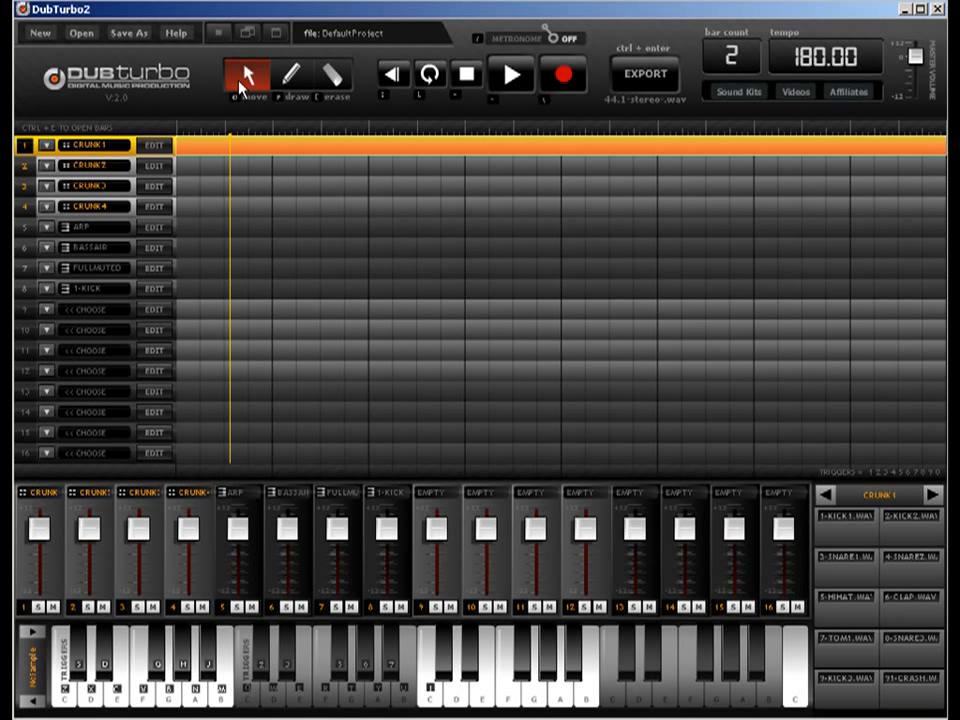
pyautogui.hotkey('ctrl', 'e')
pyautogui.moveTo(180, 188); pyautogui.dragTo(172, 420)
pyautogui.click(105, 440)
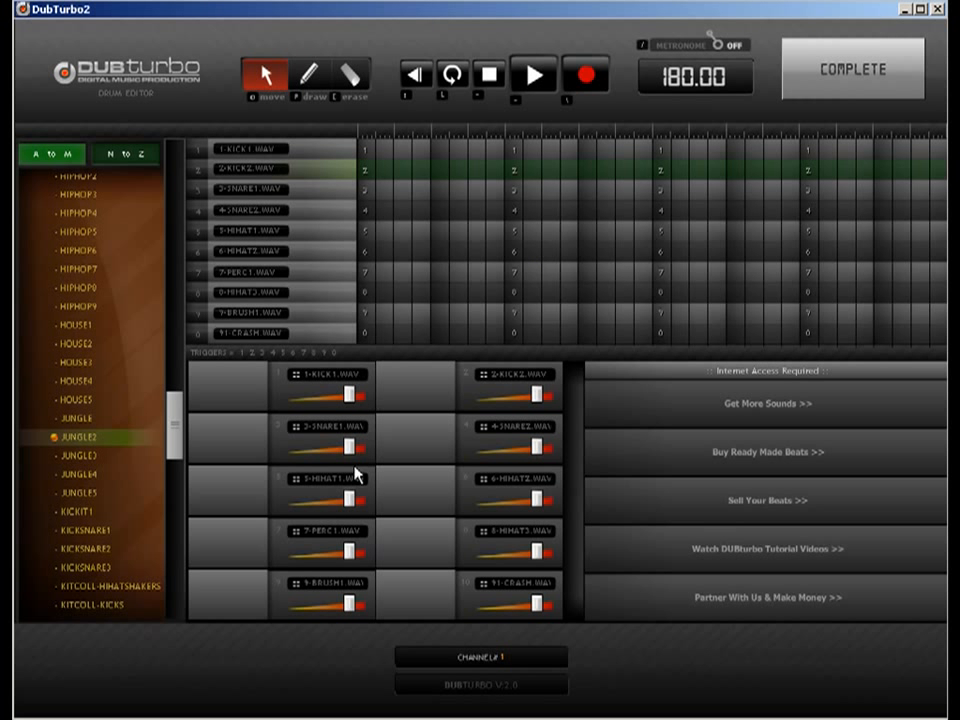
pyautogui.click(242, 504)
pyautogui.click(418, 505)
pyautogui.click(418, 540)
pyautogui.click(309, 84)
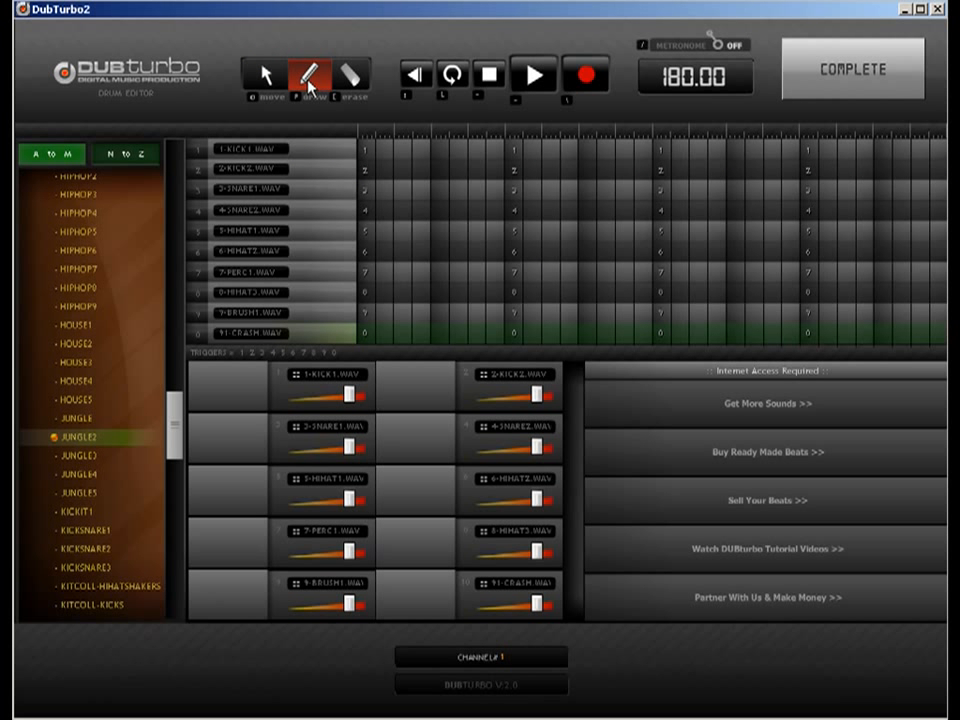
pyautogui.click(105, 456)
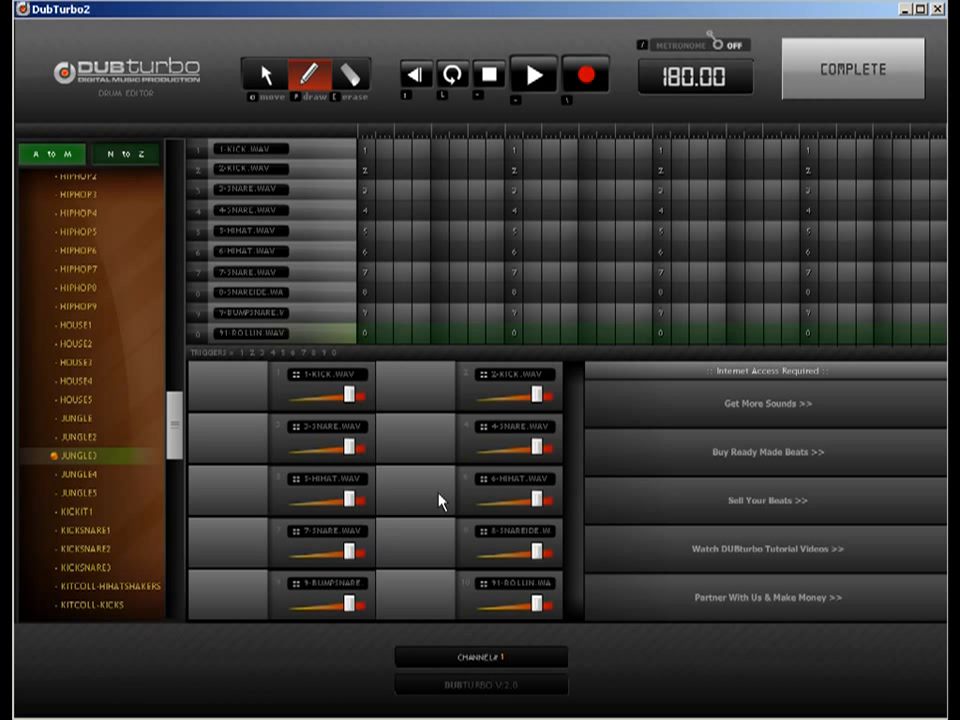
# Draw 5-HIHAT notes in cells 1, 5 and 8, 6-HIHAT in cells 2, 3, 5, 7 and 9–11, and 7-SNARE in cell 4.
pyautogui.moveTo(369, 240)
pyautogui.mouseDown()
pyautogui.moveTo(388, 261)
pyautogui.moveTo(426, 270)
pyautogui.moveTo(424, 285)
pyautogui.mouseUp()
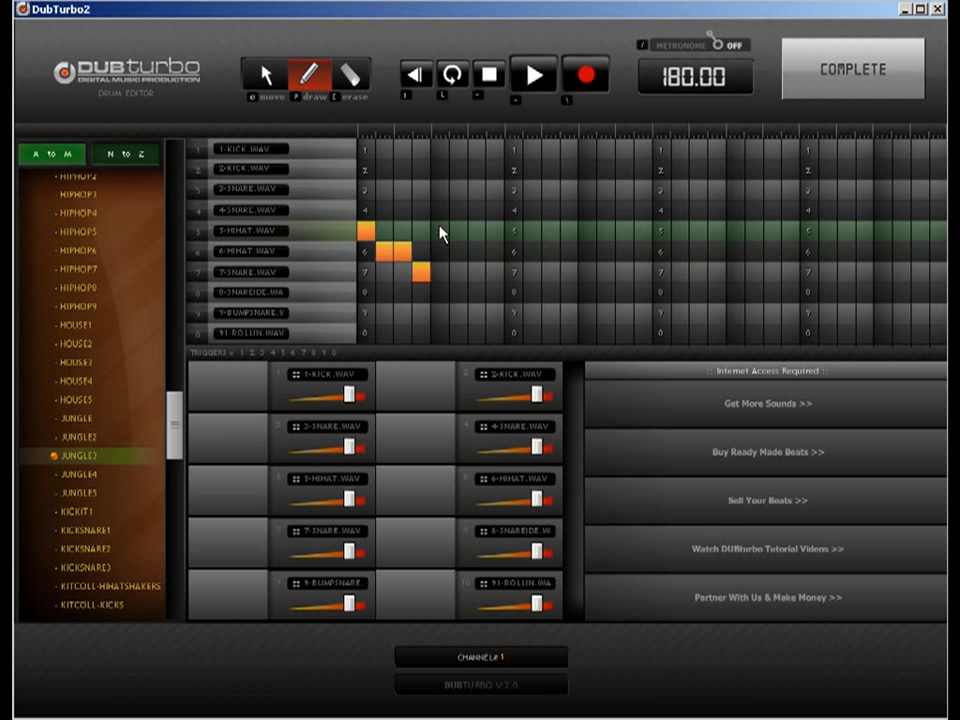
pyautogui.click(439, 251)
pyautogui.click(446, 235)
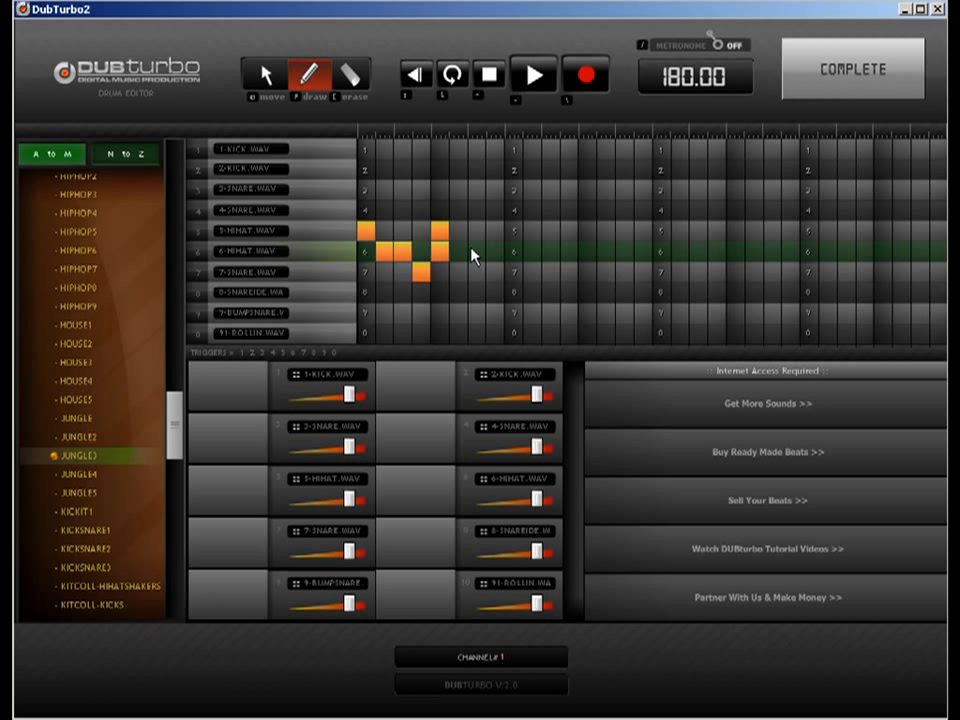
pyautogui.click(476, 251)
pyautogui.click(494, 232)
pyautogui.click(513, 252)
pyautogui.click(532, 252)
pyautogui.click(550, 252)
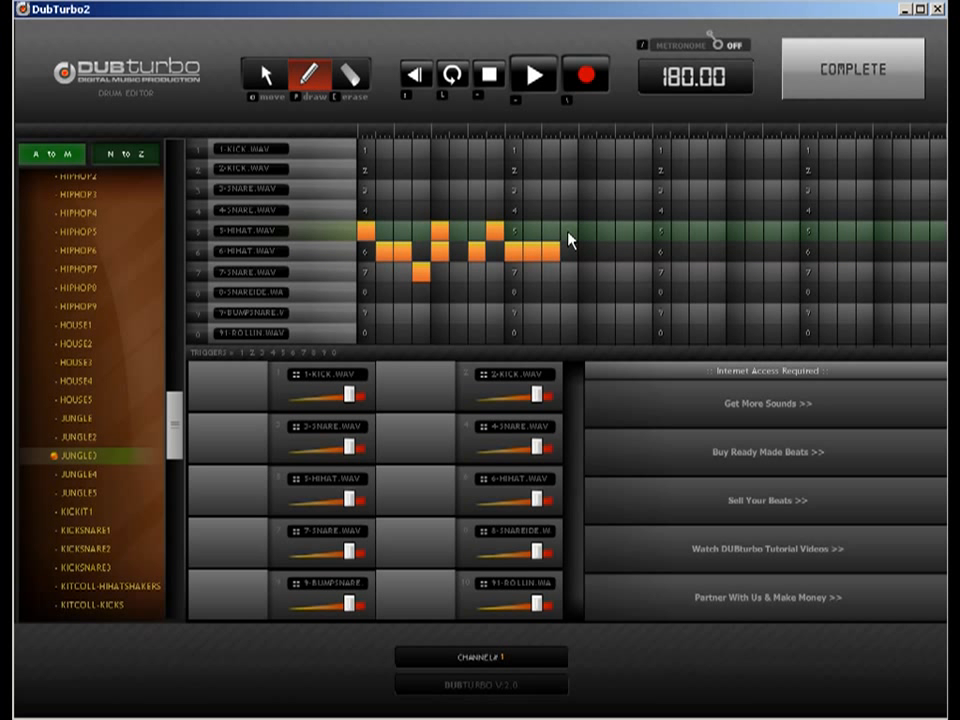
# Draw 5-HIHAT notes in cells 12, 14 and 17, 6-HIHAT in cells 13 and 15, and 9-BUMPSNARE in cell 13.
pyautogui.click(569, 232)
pyautogui.click(587, 251)
pyautogui.click(606, 232)
pyautogui.click(624, 251)
pyautogui.click(660, 232)
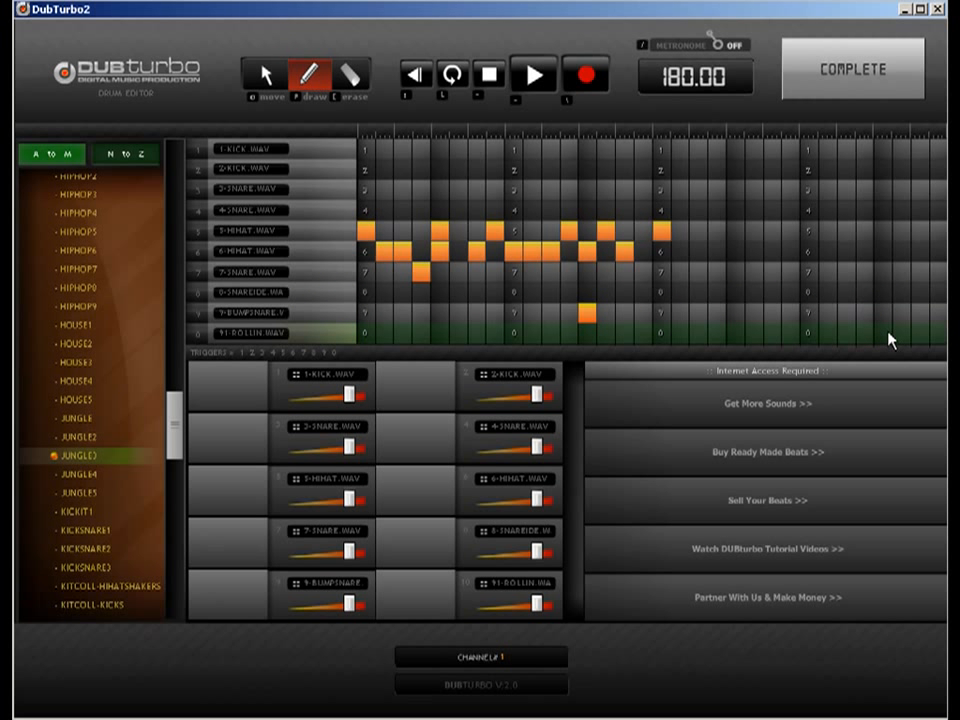
# Draw 5-HIHAT notes in cells 23, 25, 28, 29 and 31, 6-HIHAT in cells 19, 20, 26 and 30, and 91-ROLLIN in cell 29.
pyautogui.click(698, 252)
pyautogui.click(716, 252)
pyautogui.click(772, 234)
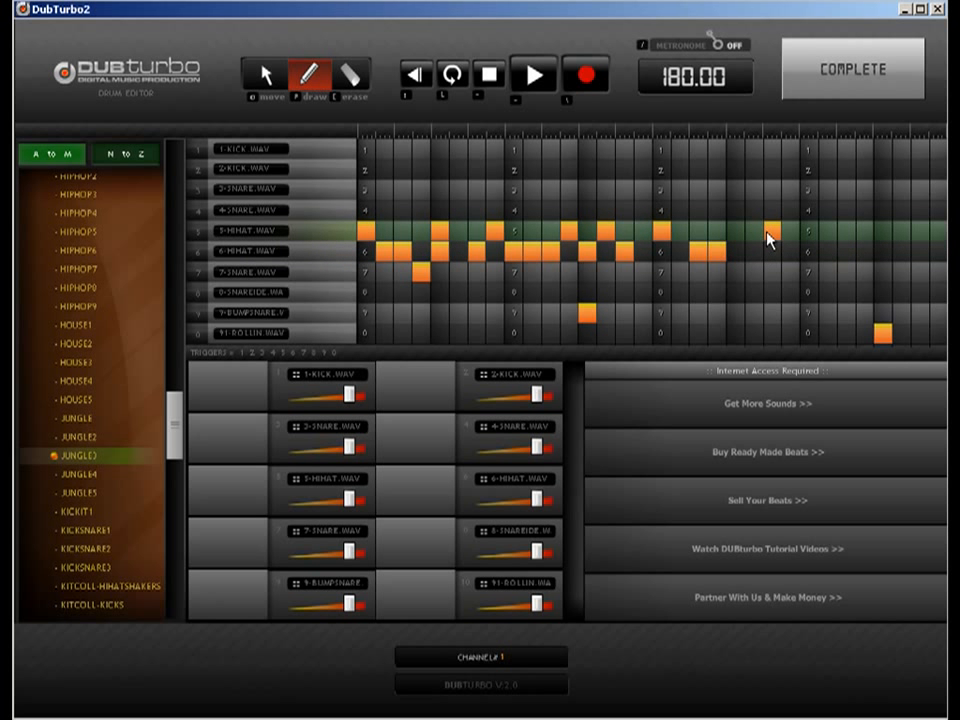
pyautogui.click(808, 234)
pyautogui.click(827, 252)
pyautogui.click(864, 234)
pyautogui.click(882, 234)
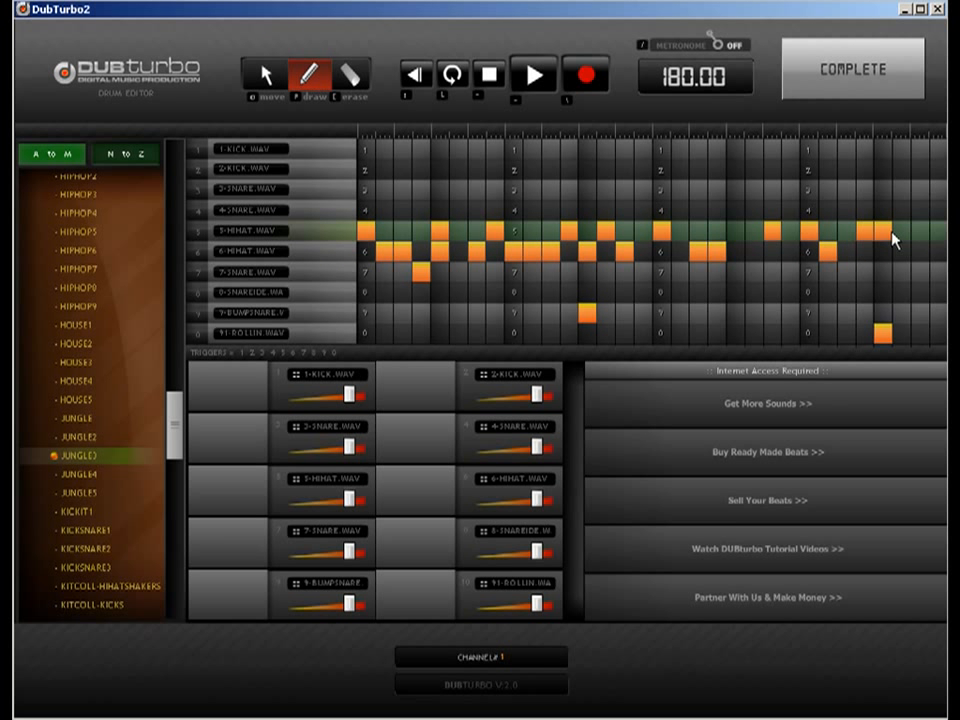
pyautogui.click(901, 252)
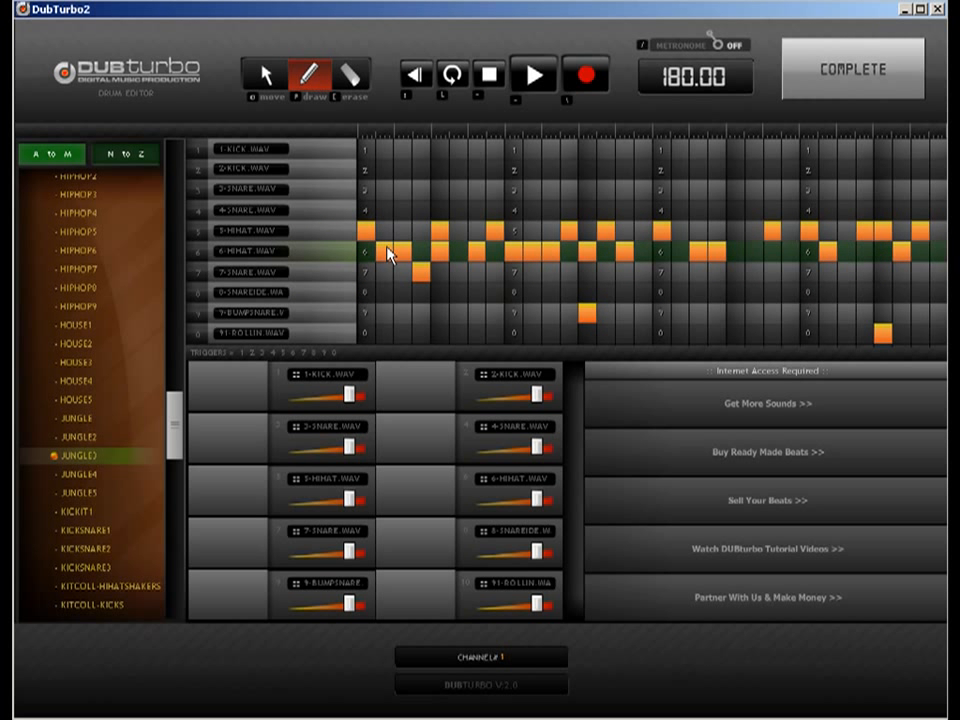
# Erase the 6-HIHAT note in cell 5 and draw 1-KICK in cells 1 and 7, 3-SNARE in cells 5 and 9, and 2-KICK in cell 8.
pyautogui.click(352, 76)
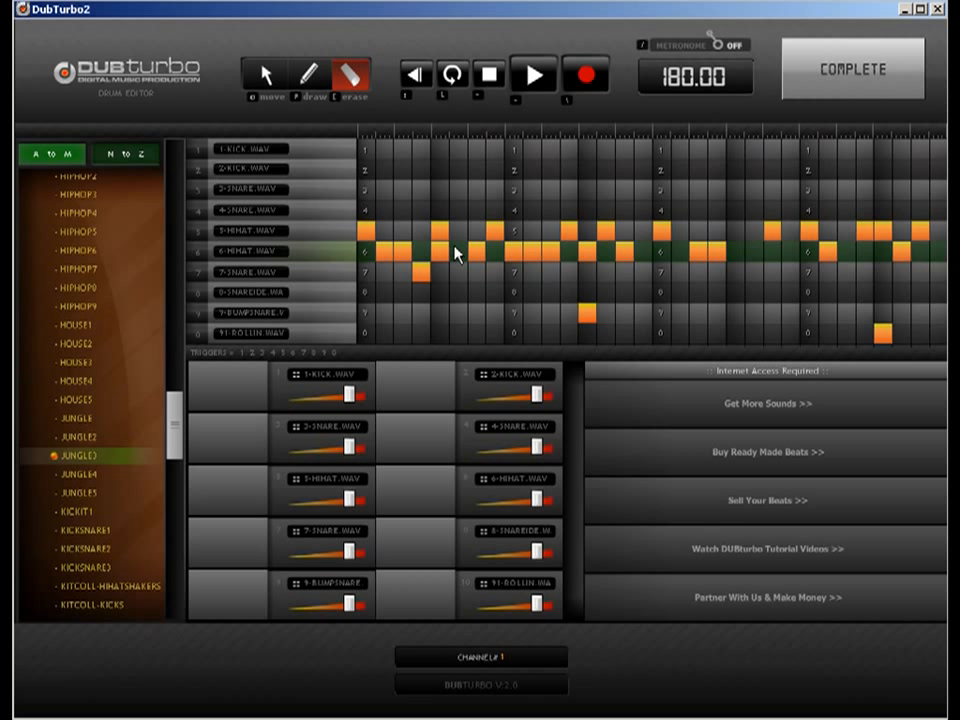
pyautogui.click(266, 78)
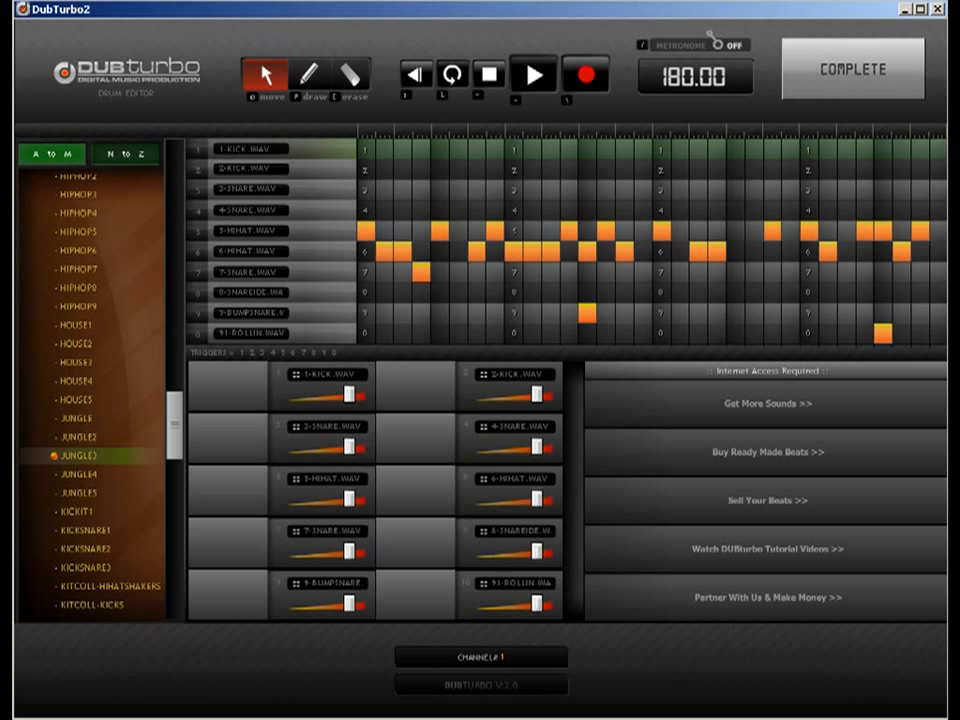
pyautogui.click(308, 76)
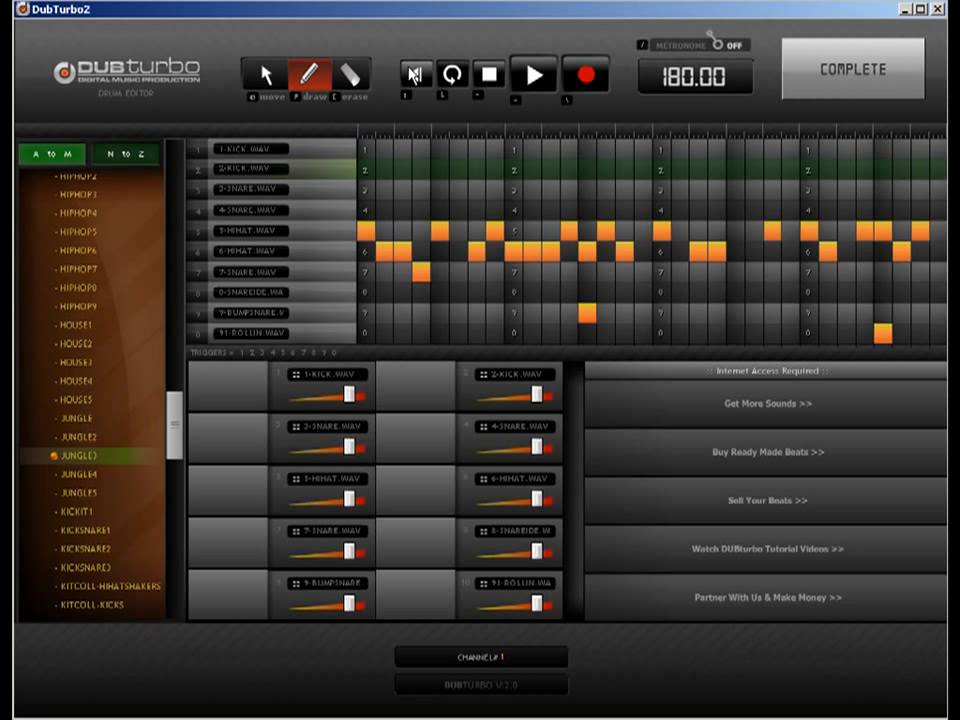
pyautogui.click(366, 150)
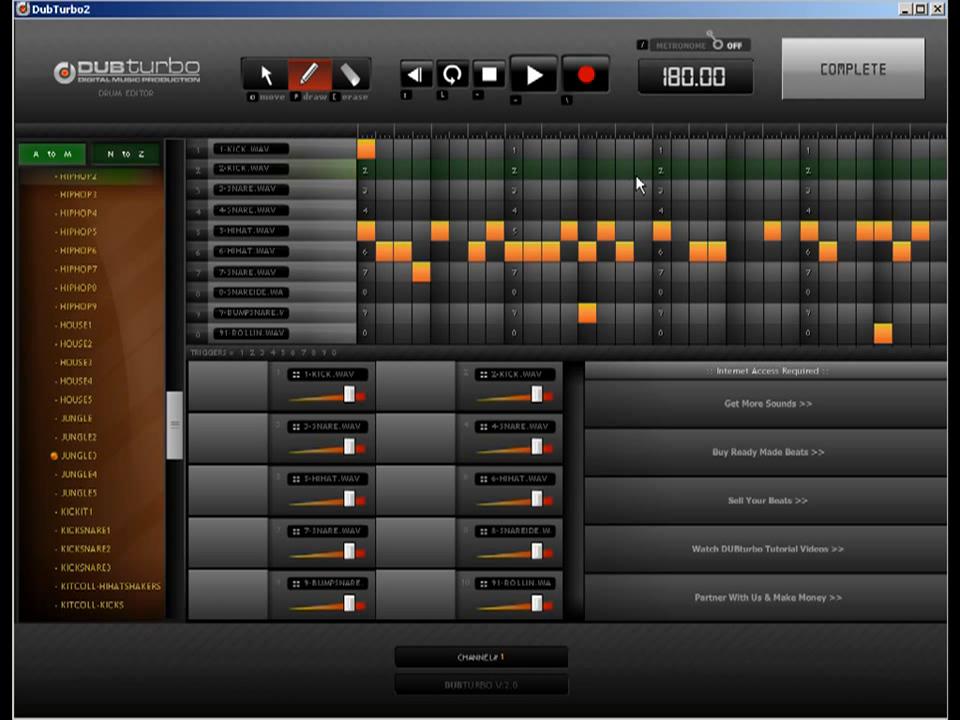
pyautogui.click(439, 196)
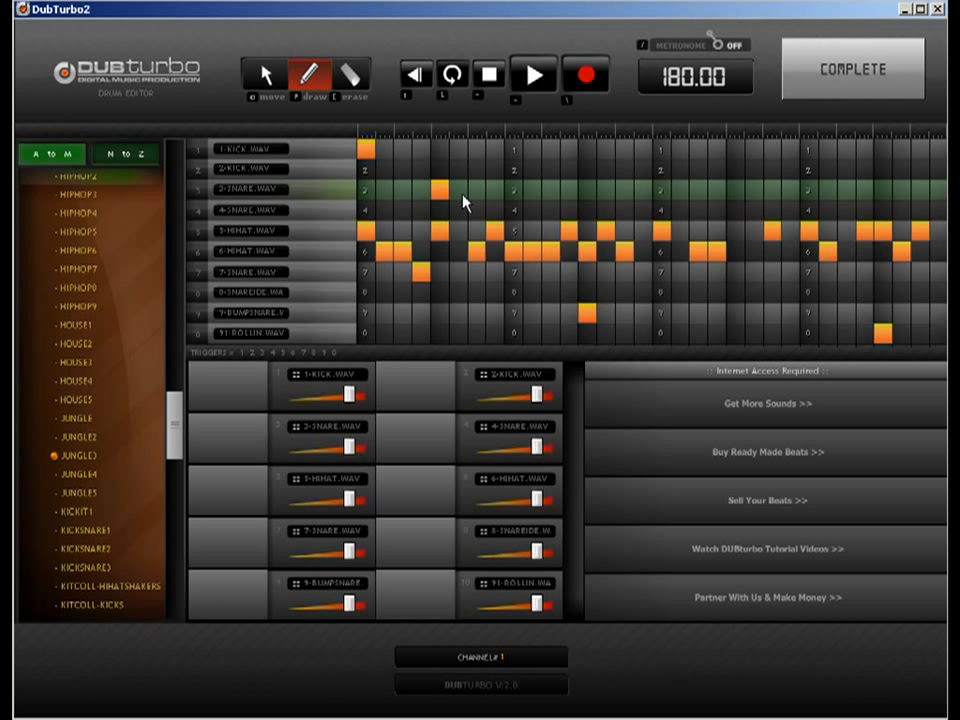
pyautogui.click(494, 170)
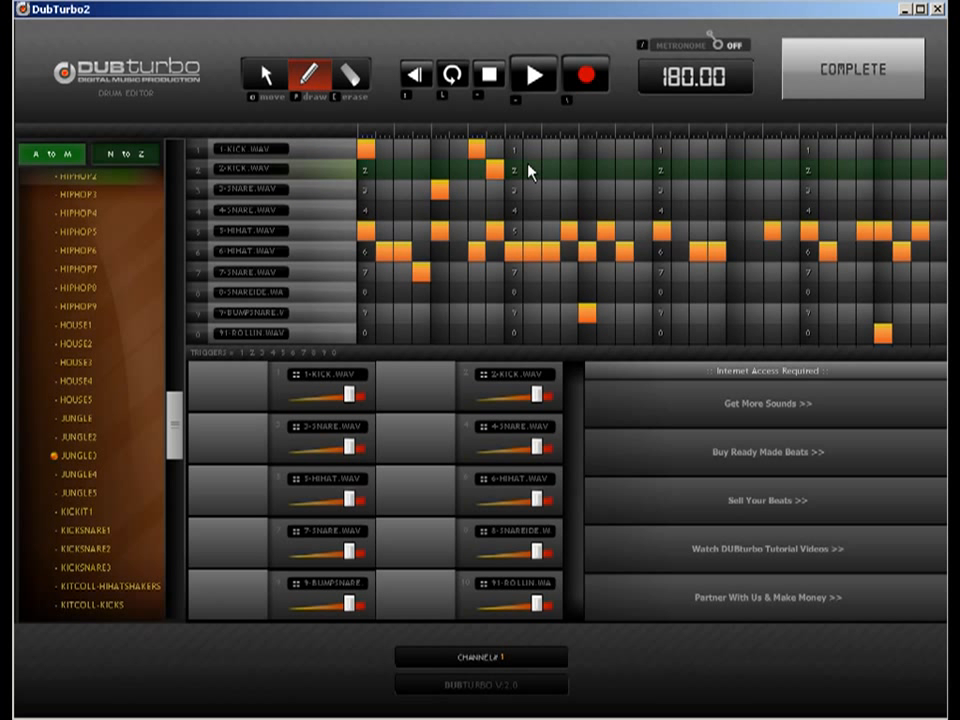
pyautogui.click(516, 190)
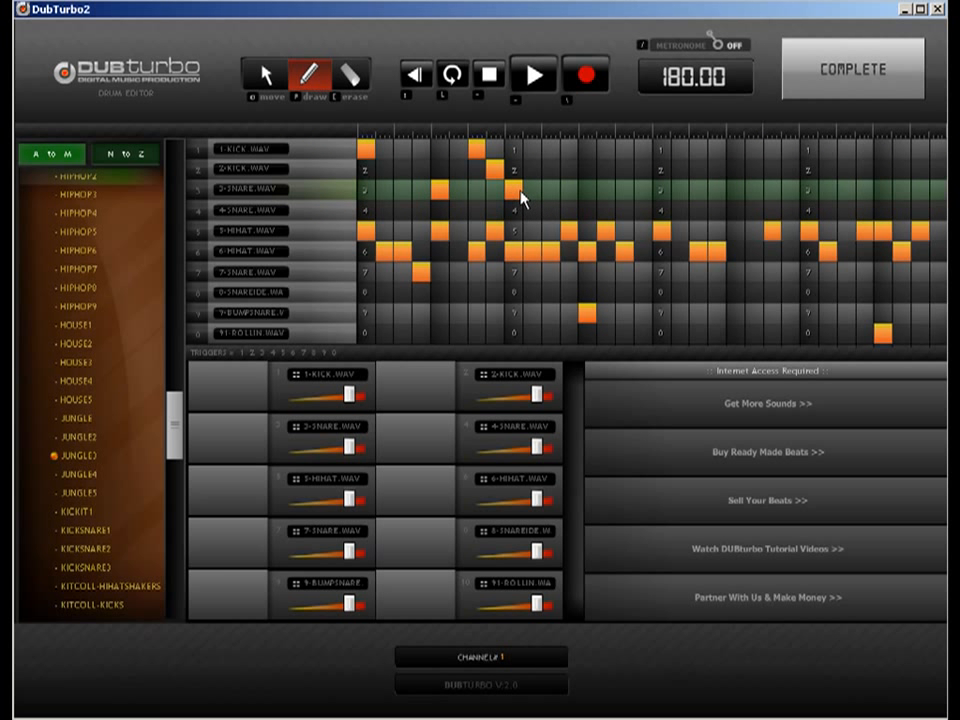
# Draw 8-SNAREIDE notes in cells 11, 13 and 14, 1-KICK in cells 15 and 17, and 3-SNARE in cells 21 and 23.
pyautogui.click(550, 292)
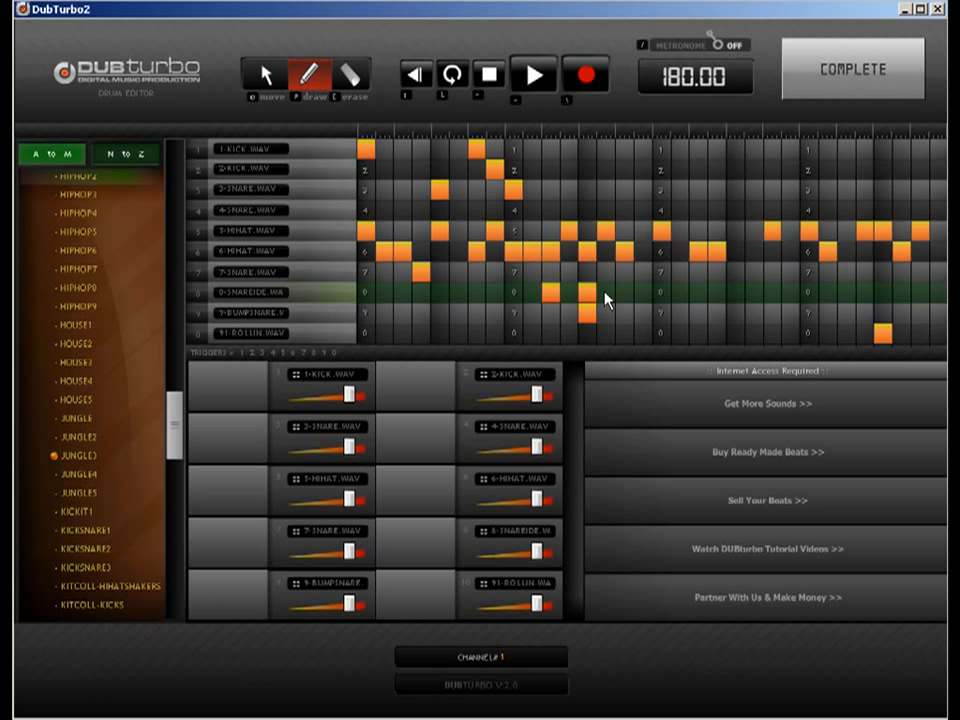
pyautogui.click(605, 292)
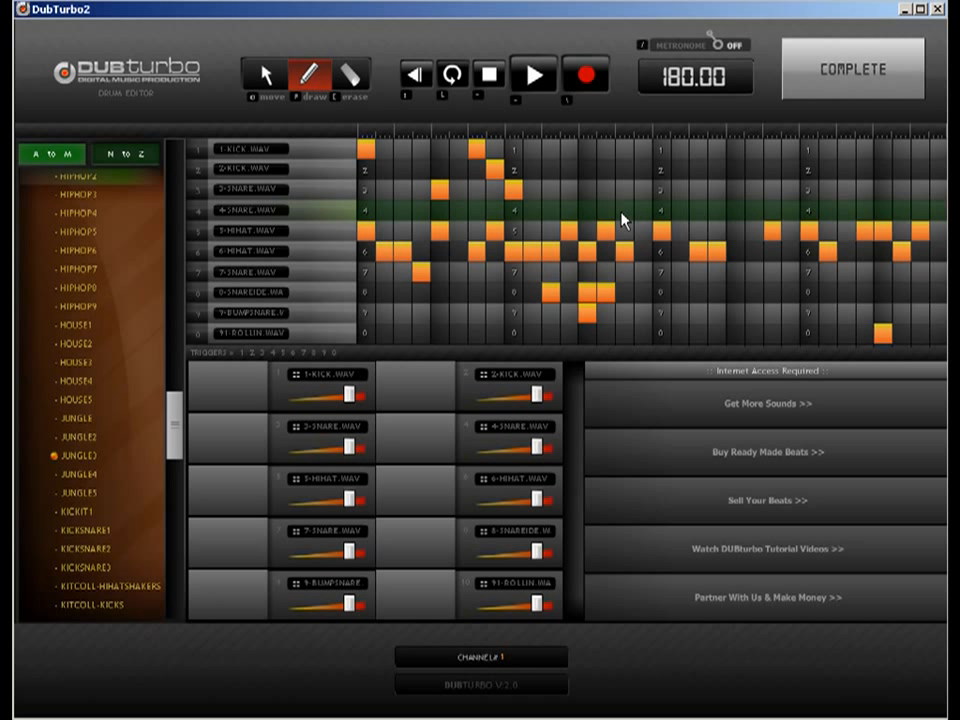
pyautogui.click(658, 152)
pyautogui.click(735, 189)
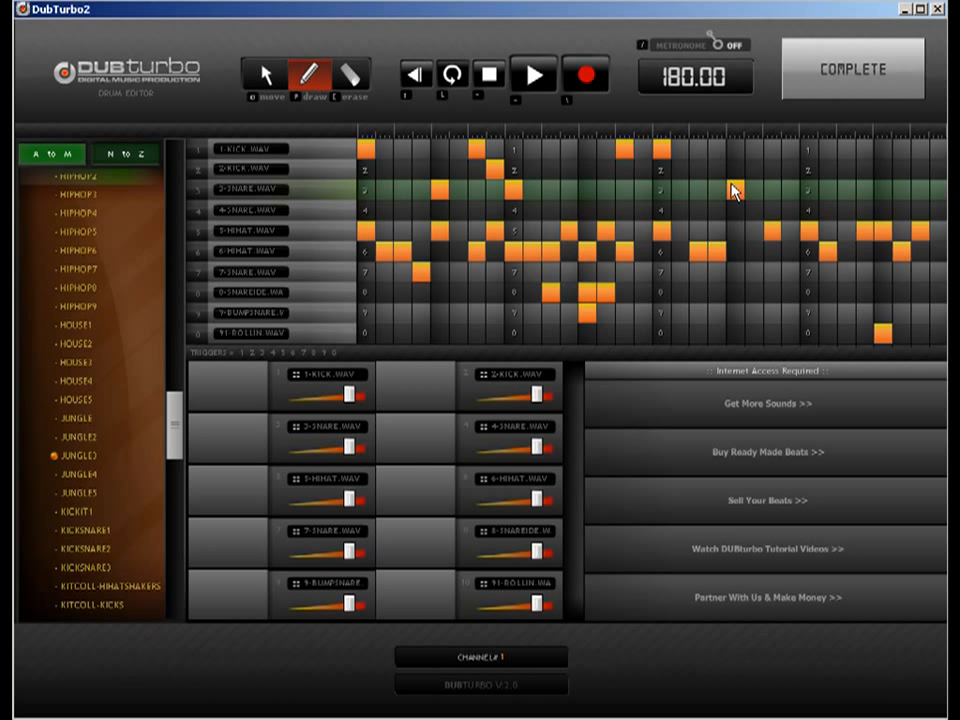
pyautogui.click(772, 189)
# Draw 7-SNARE in cell 25, 8-SNAREIDE in cells 27 and 30, 2-KICK in cells 27 and 31, and 1-KICK in cell 21.
pyautogui.click(810, 271)
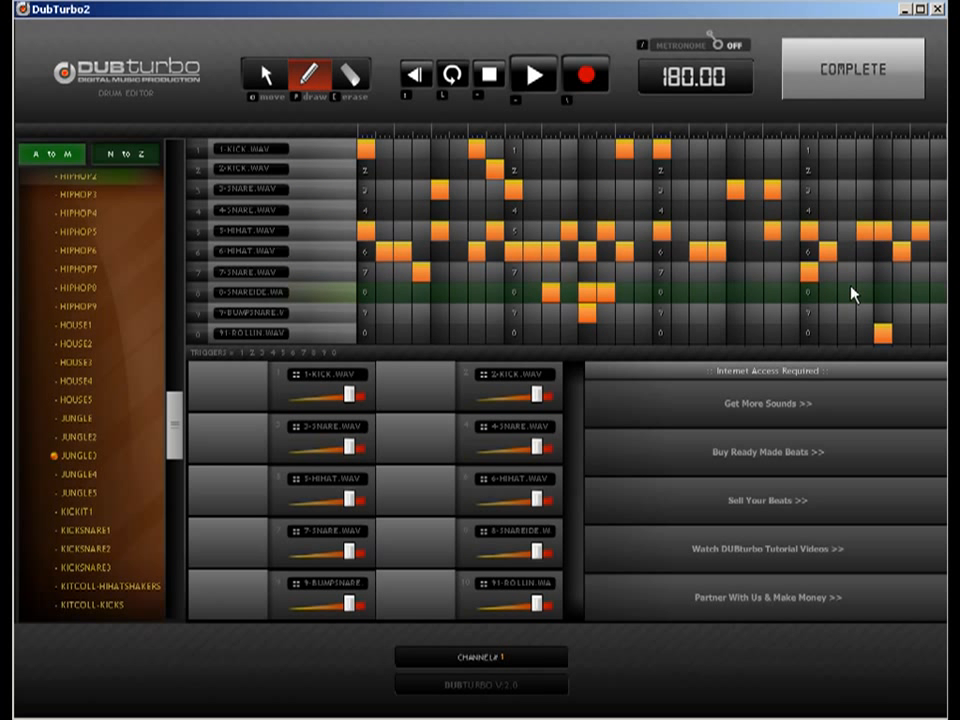
pyautogui.click(903, 296)
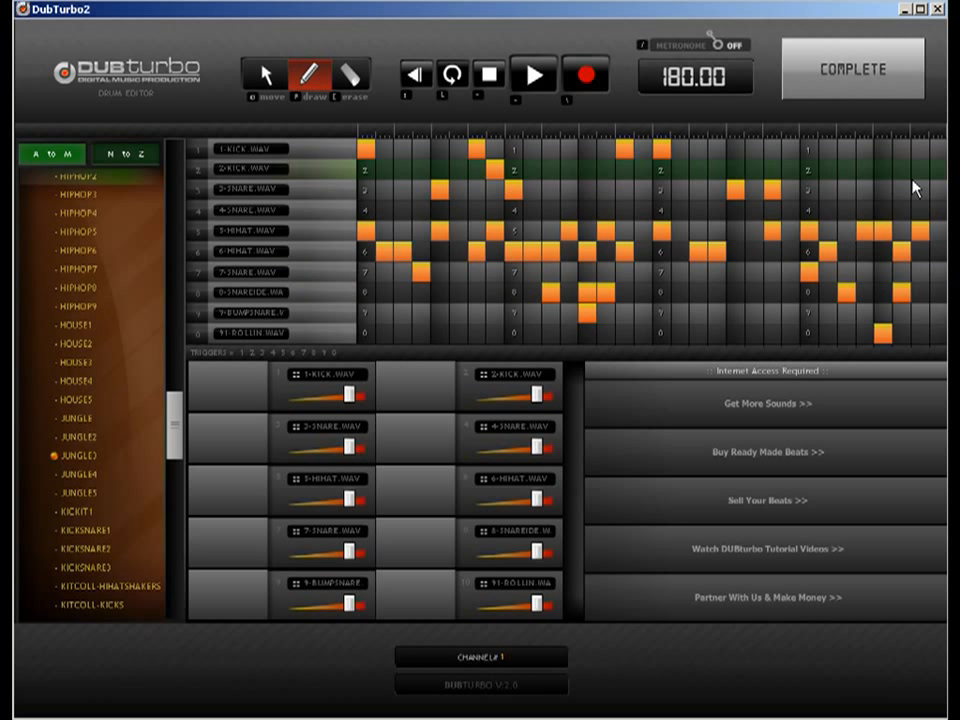
pyautogui.click(847, 170)
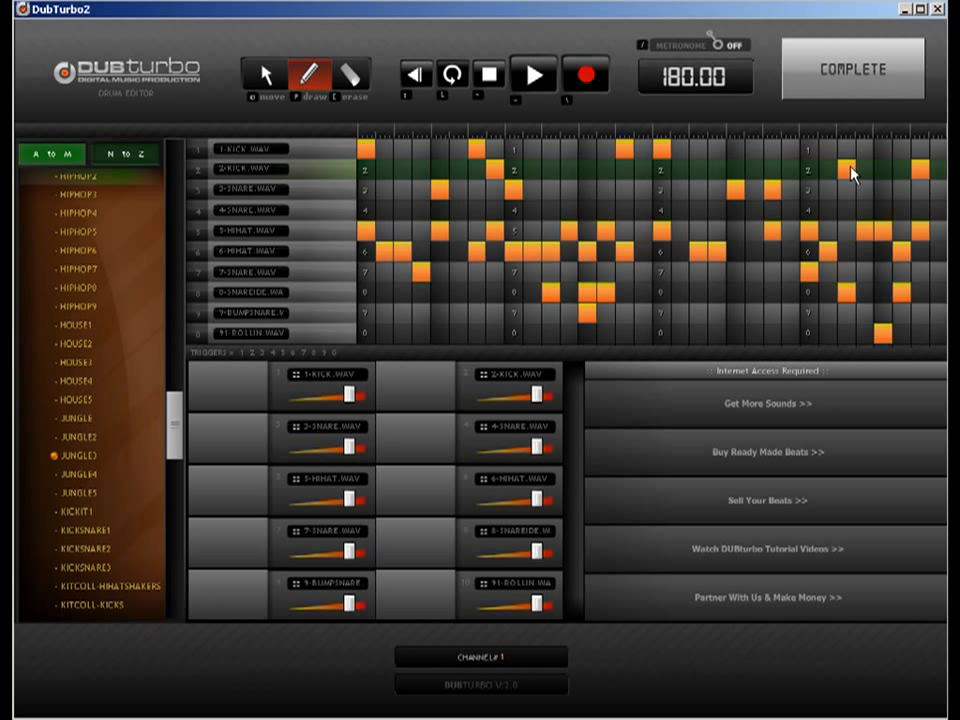
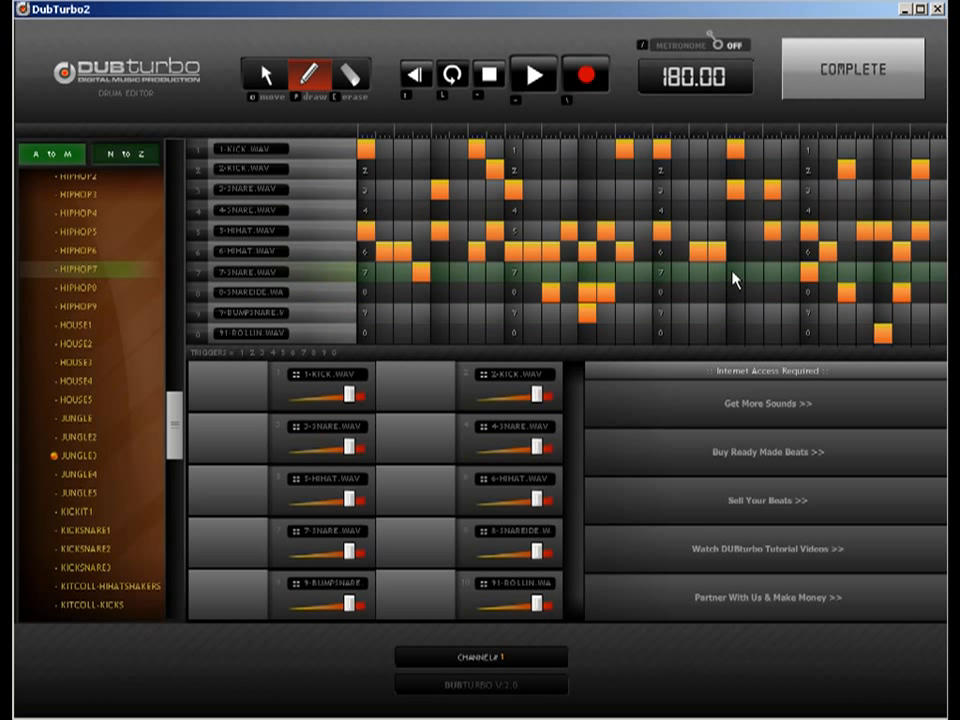
# Audition the pattern with the JUNGLE2, JUNGLE, JUNGLE4 and JUNGLE5 kits, reselect JUNGLE3, and return to the arrangement.
pyautogui.click(108, 439)
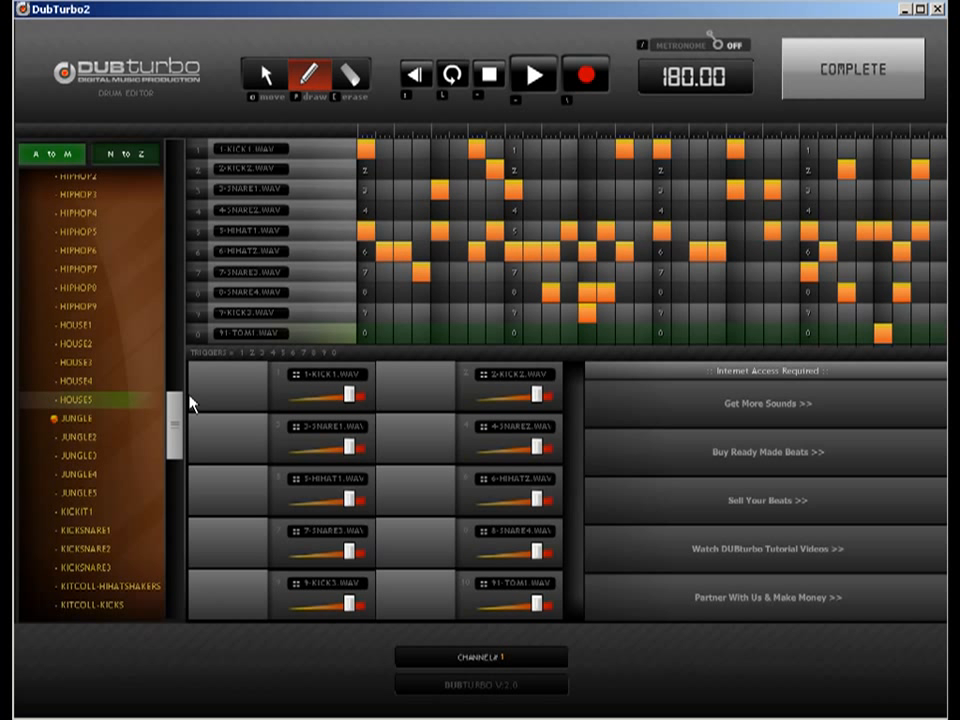
pyautogui.click(118, 419)
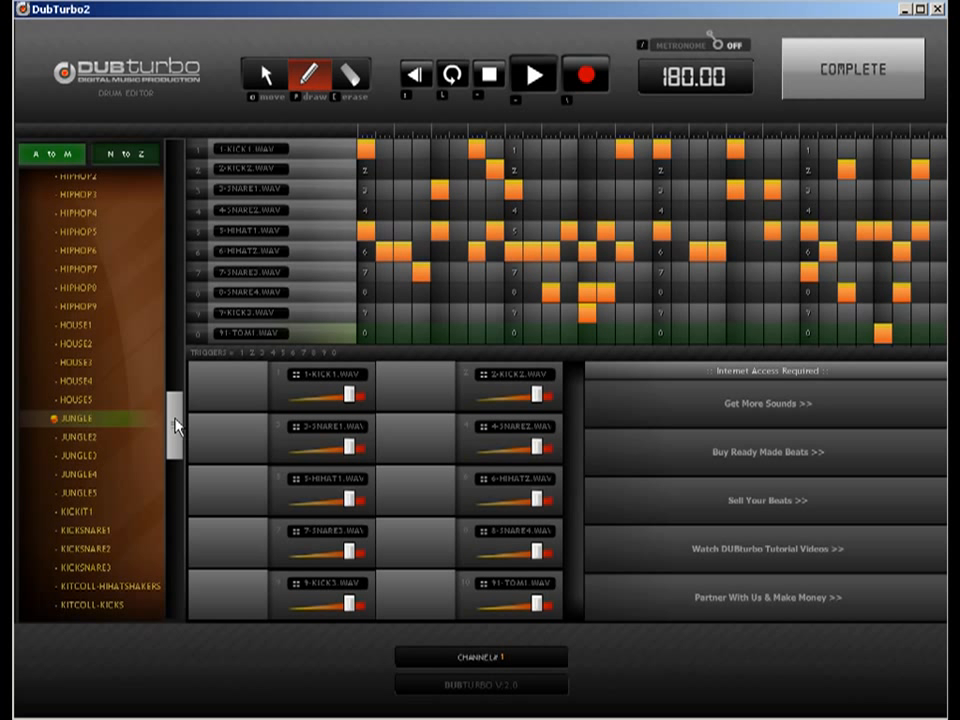
pyautogui.click(90, 474)
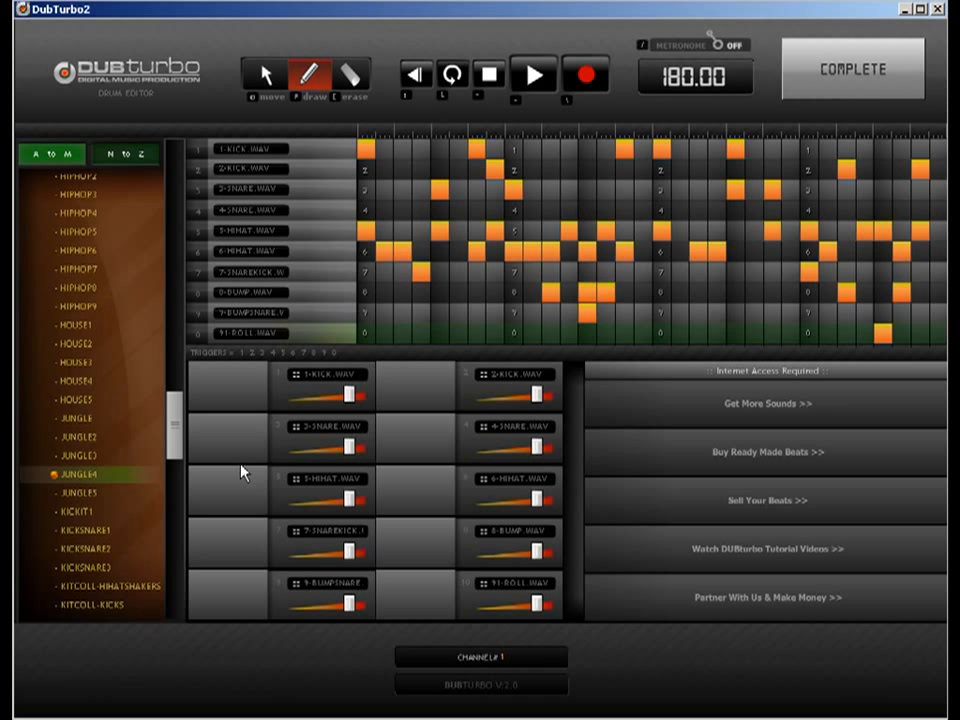
pyautogui.click(107, 494)
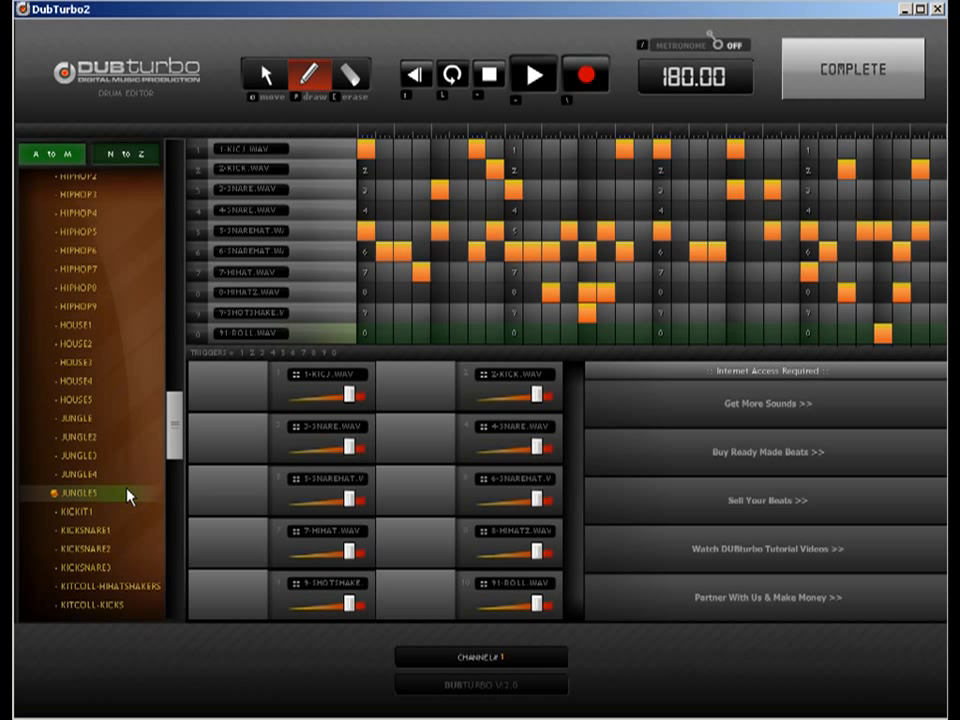
pyautogui.click(100, 455)
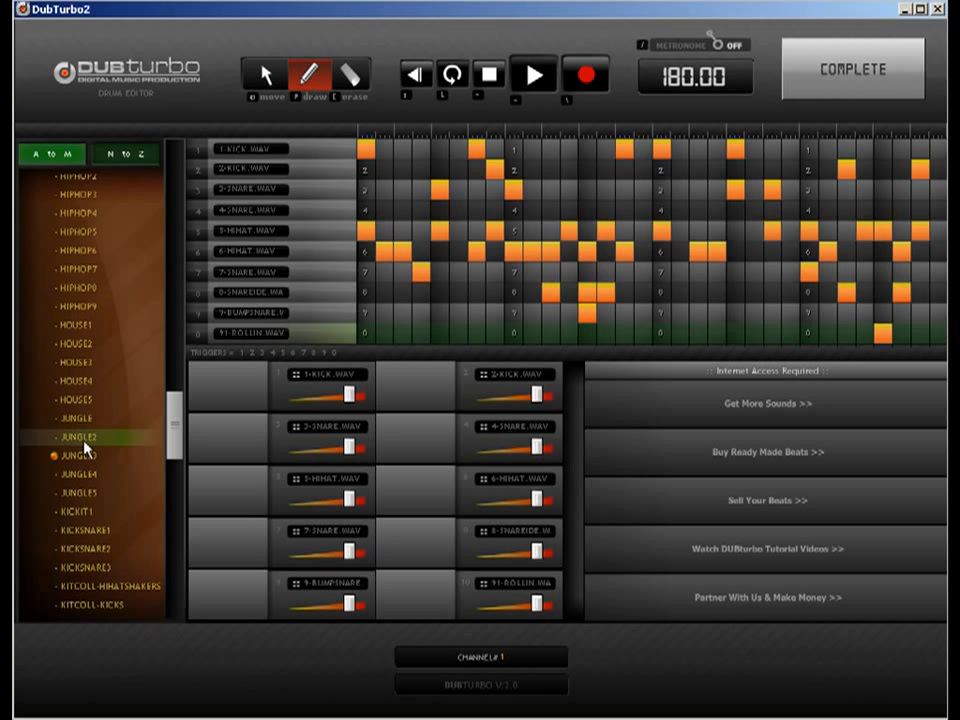
pyautogui.click(810, 55)
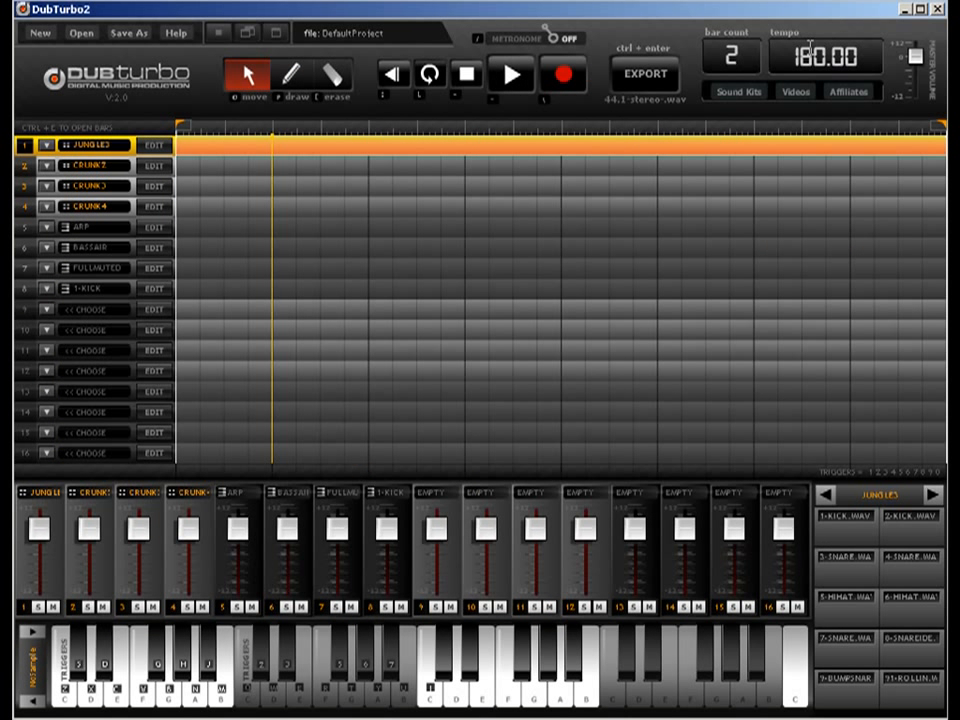
# Copy the two-bar JUNGLE3 pattern from channel 1 to channel 2.
pyautogui.click(165, 165)
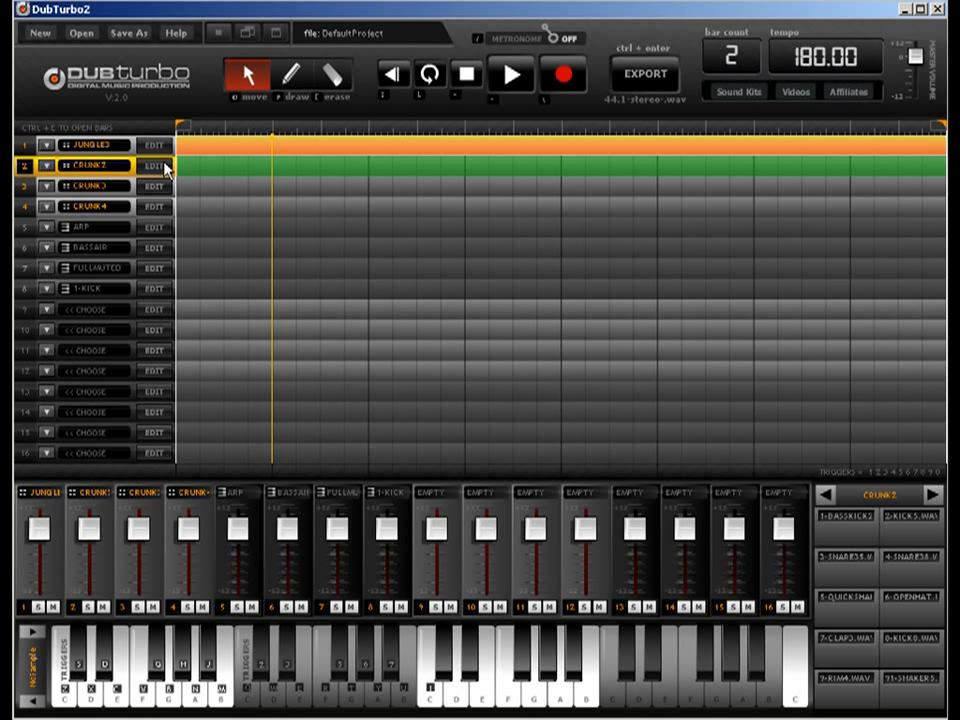
pyautogui.click(290, 75)
pyautogui.press('q')
pyautogui.click(235, 166)
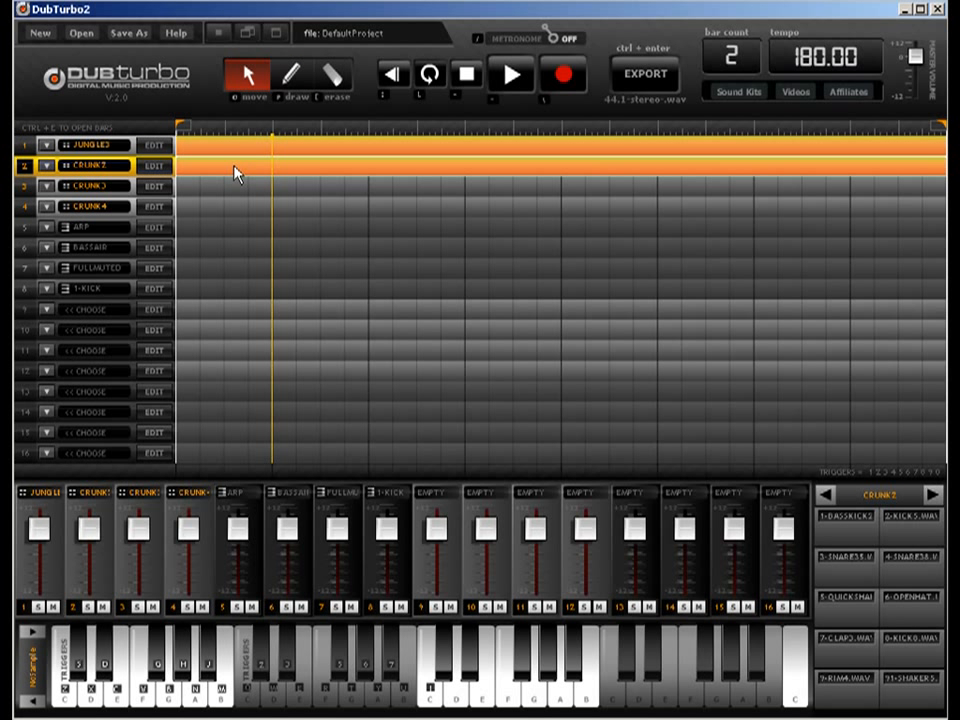
# Erase the channel 1 pattern and move the copy from channel 2 back into its place.
pyautogui.click(332, 76)
pyautogui.click(321, 152)
pyautogui.click(244, 75)
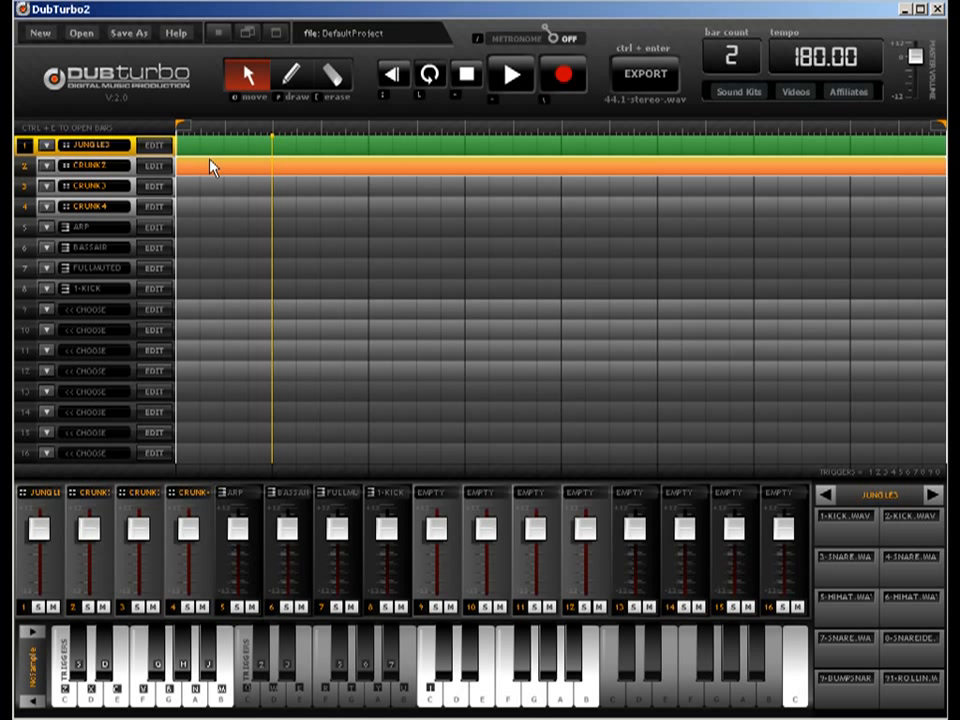
pyautogui.moveTo(206, 169); pyautogui.dragTo(224, 138)
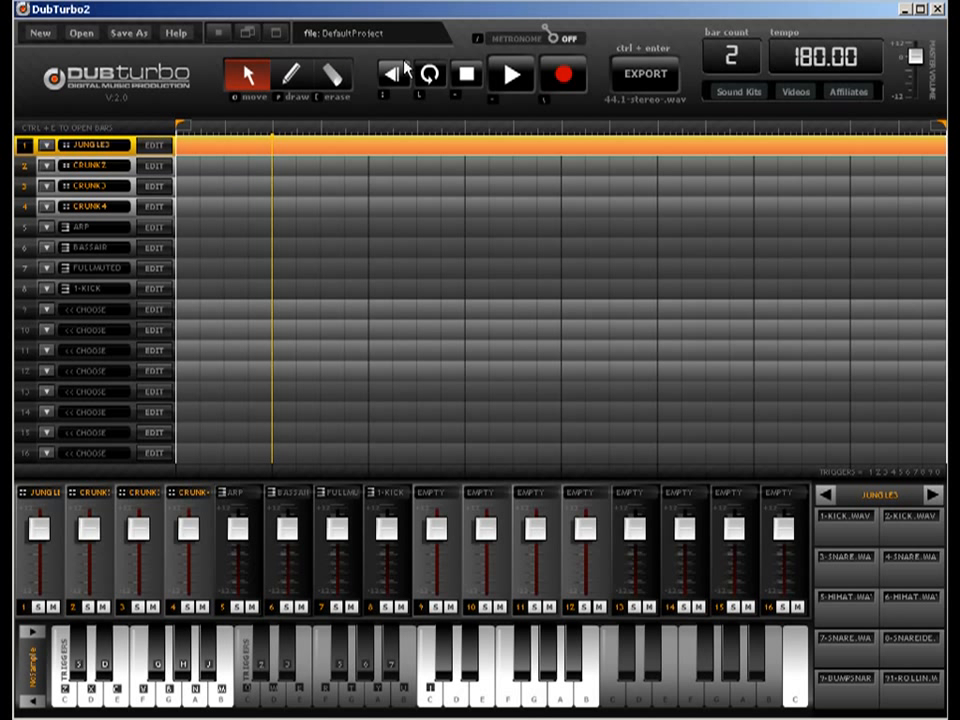
# Set the bar count to 4 and copy the channel 1 pattern onto bars 3 and 4.
pyautogui.write('4')
pyautogui.press('Return')
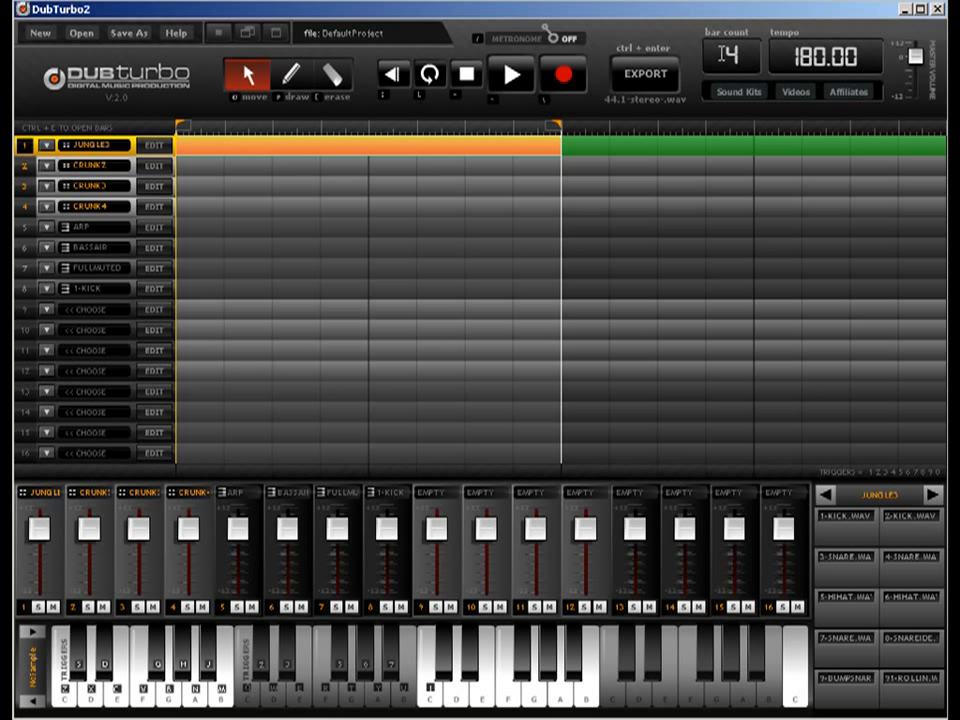
pyautogui.moveTo(255, 147); pyautogui.dragTo(594, 155)
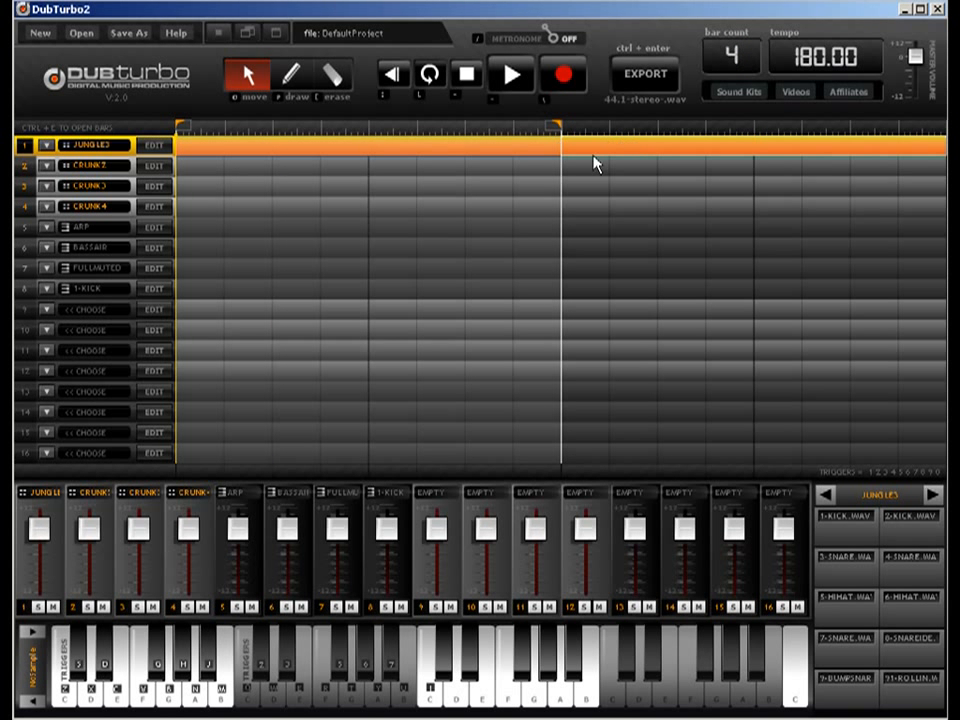
# Open the copied pattern in the drum editor and draw 1-KICK in cell 4 and 6-HIHAT in cells 5, 6 and 8.
pyautogui.doubleClick(594, 150)
pyautogui.click(308, 75)
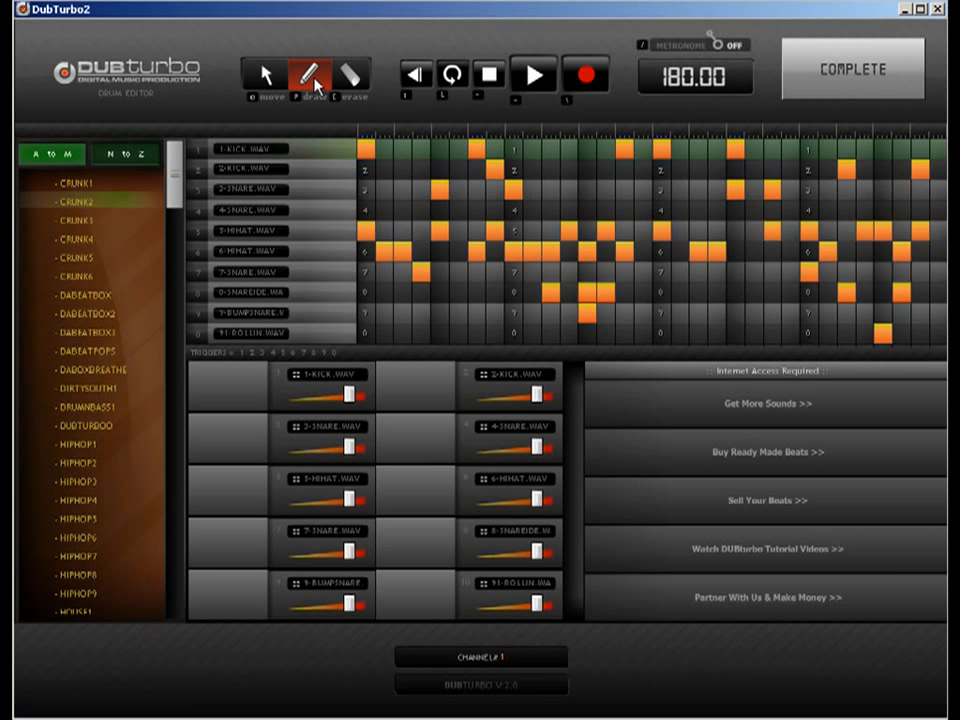
pyautogui.click(420, 148)
pyautogui.click(437, 252)
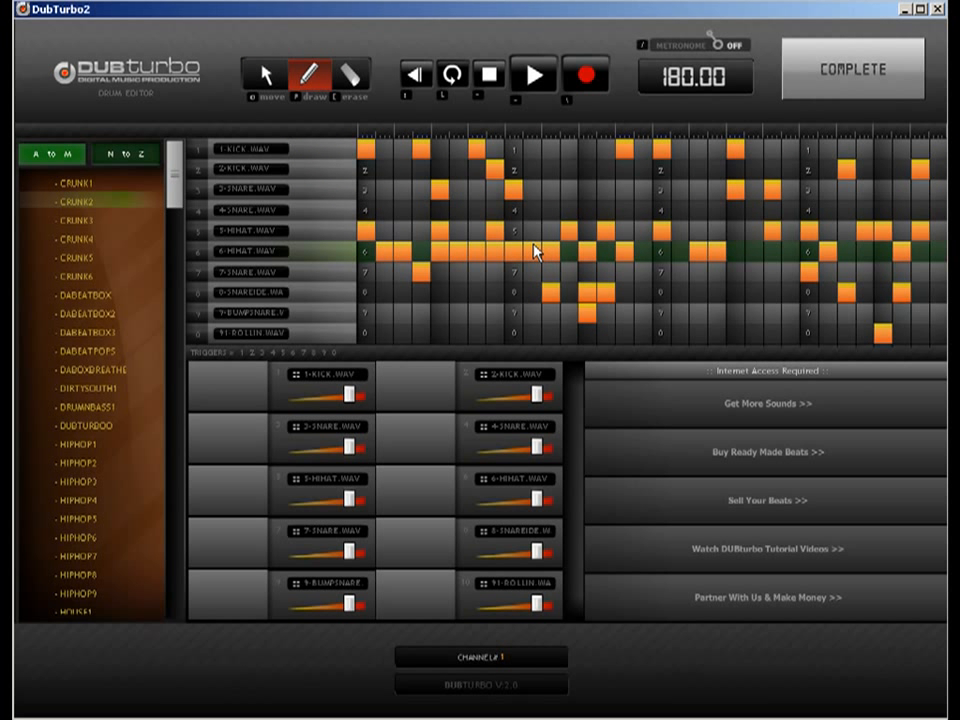
# Erase 6-HIHAT from cells 9 to 11 and 13, and draw 3-SNARE in cell 11, 9-BUMPSNARE in 7 and 91-ROLLIN in 9.
pyautogui.press('e')
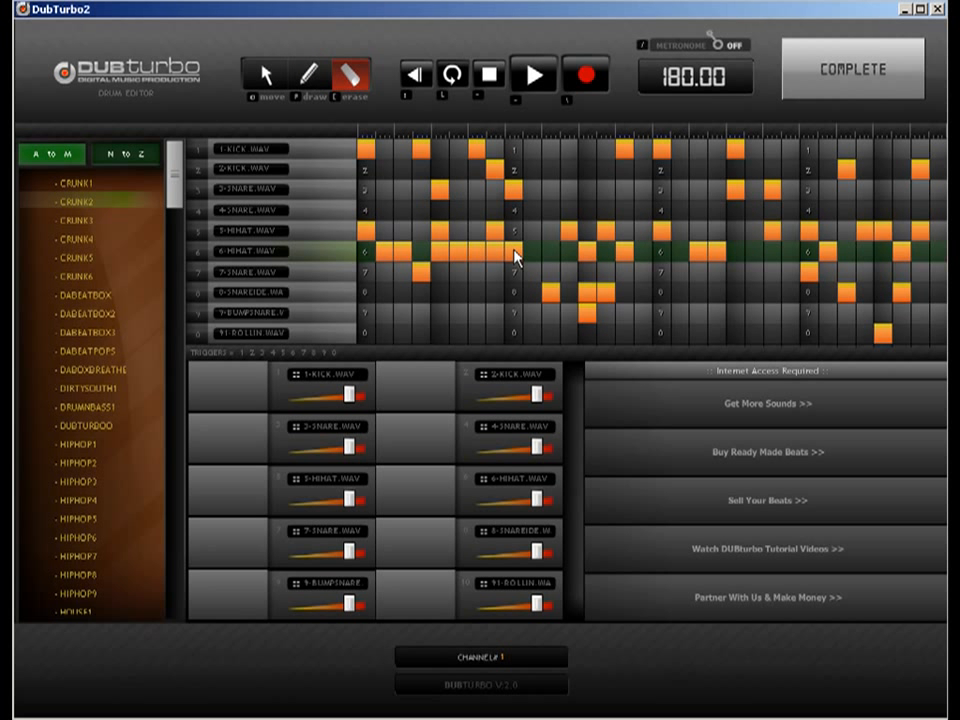
pyautogui.press('q')
pyautogui.press('w')
pyautogui.click(550, 192)
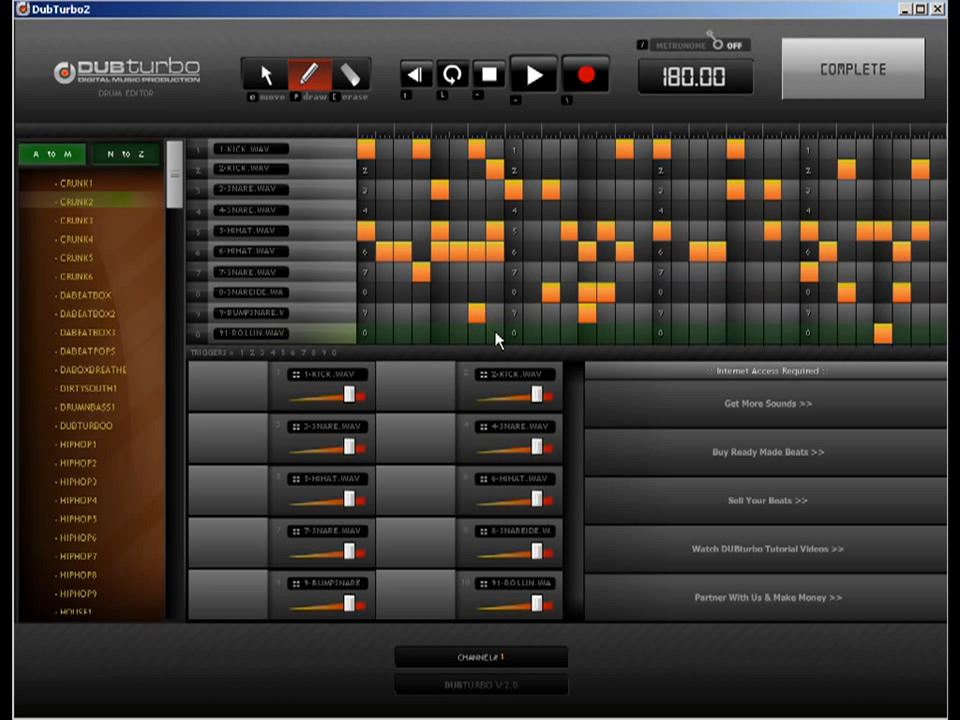
pyautogui.press('e')
pyautogui.click(590, 251)
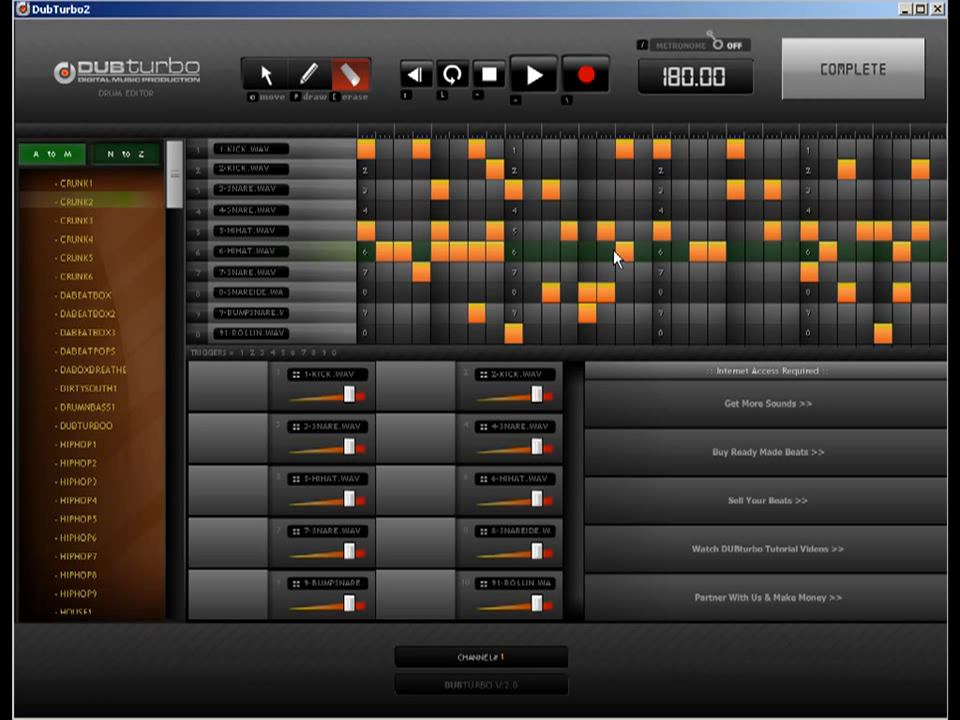
# Draw 6-HIHAT in cells 16 to 18 and 5-HIHAT in 21, 22 and 24, and erase both hi-hats after cell 25.
pyautogui.press('w')
pyautogui.click(688, 250)
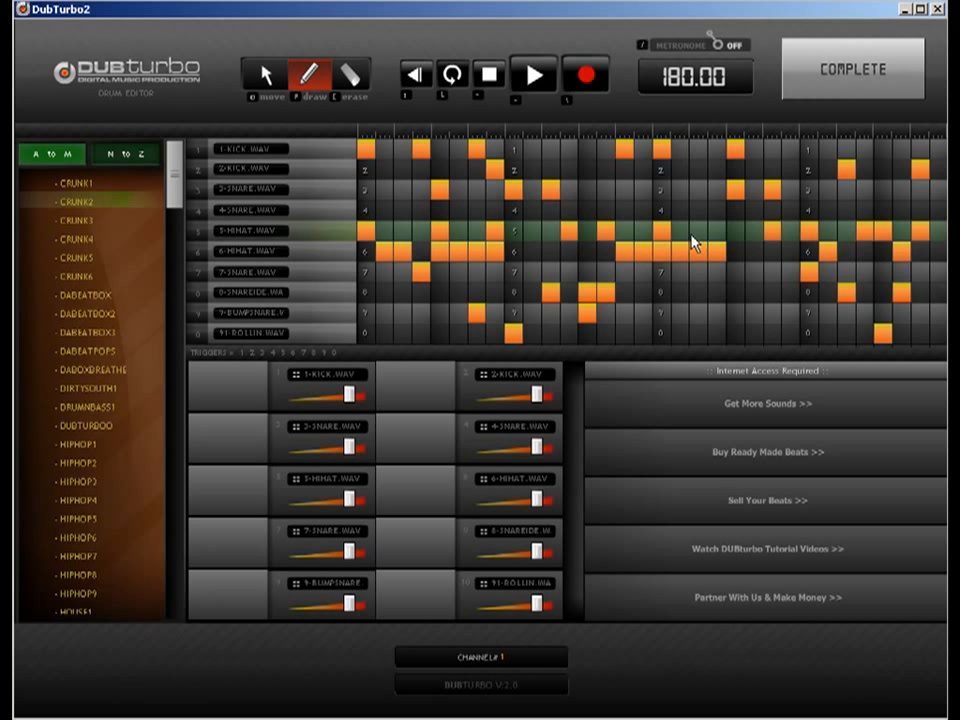
pyautogui.press('e')
pyautogui.click(834, 254)
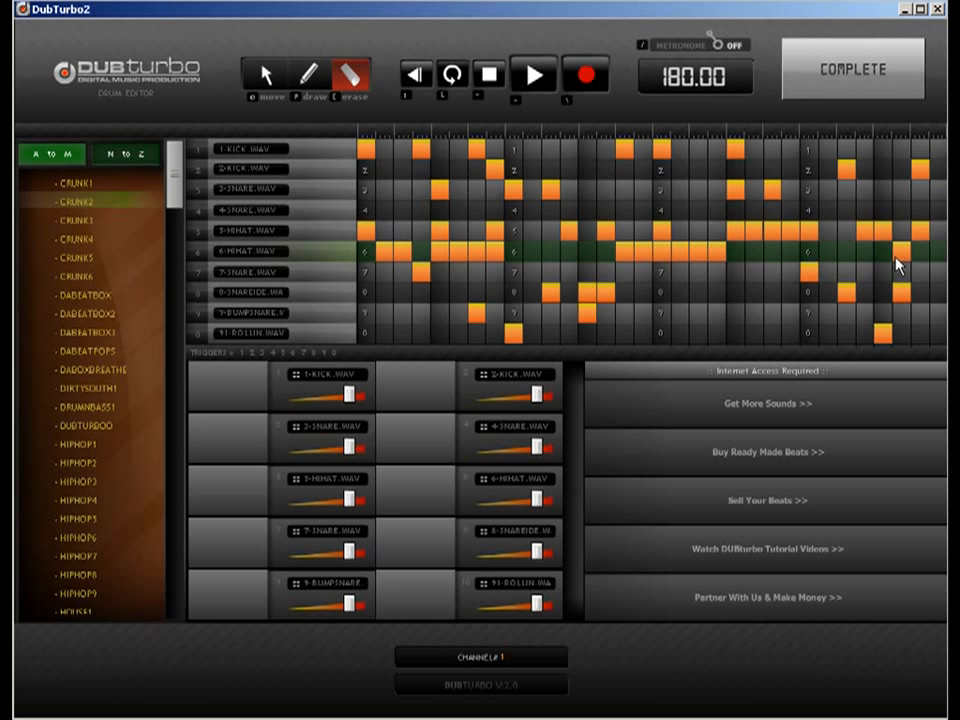
pyautogui.press('w')
pyautogui.press('e')
pyautogui.moveTo(882, 238); pyautogui.dragTo(871, 238)
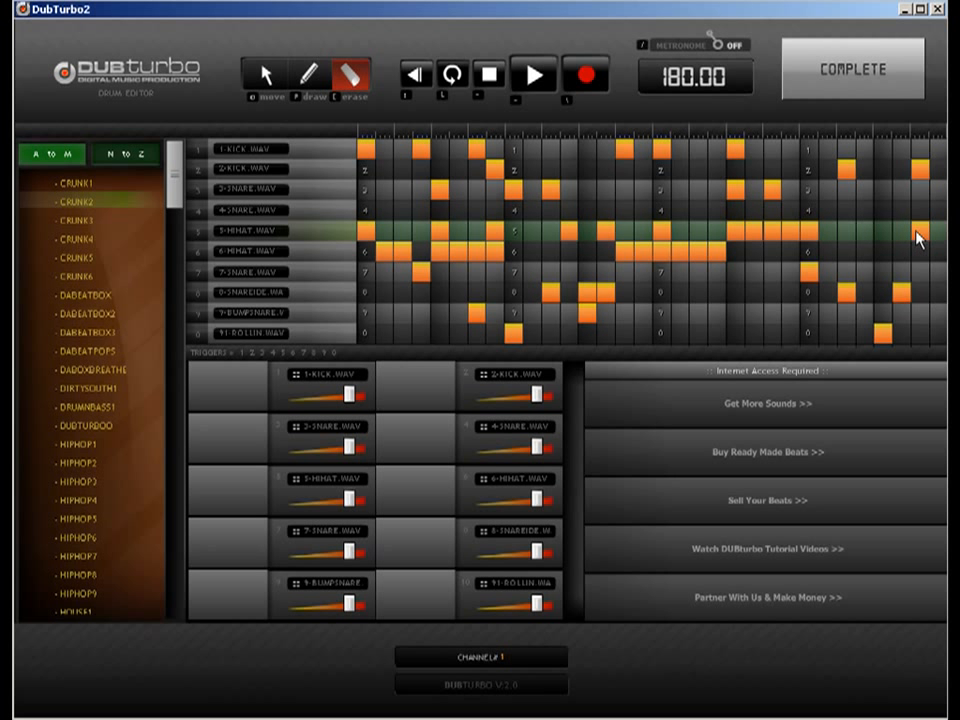
pyautogui.click(919, 236)
# Draw 1-KICK in cells 25 and 28, 2-KICK in 29, 30 and 32 and 9-BUMPSNARE in 26, and finish editing the pattern.
pyautogui.press('q')
pyautogui.press('w')
pyautogui.click(810, 149)
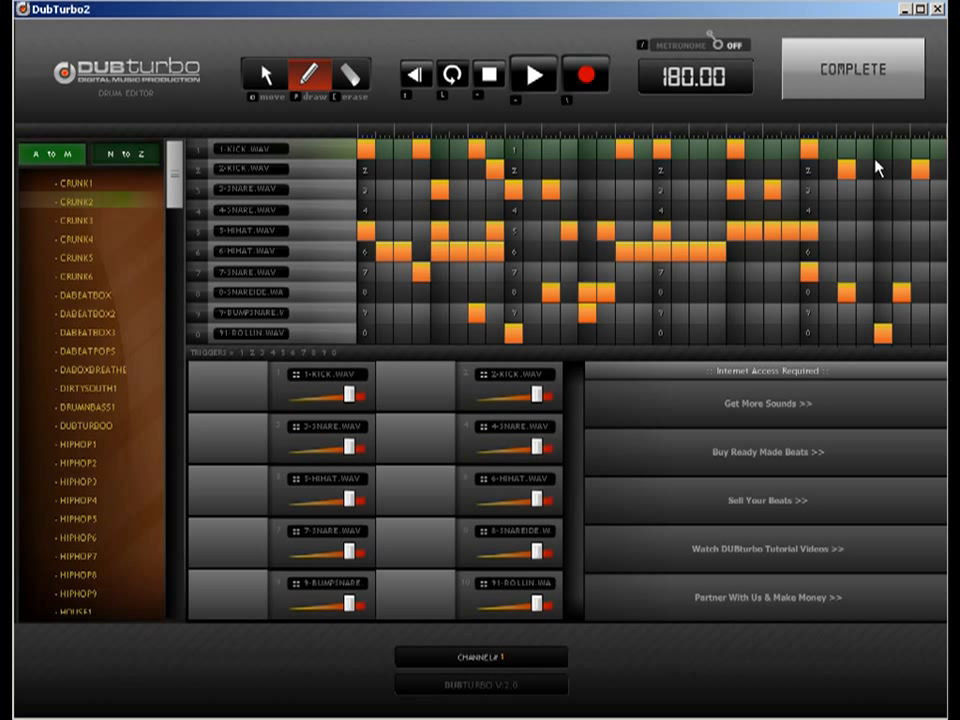
pyautogui.click(867, 150)
pyautogui.click(882, 170)
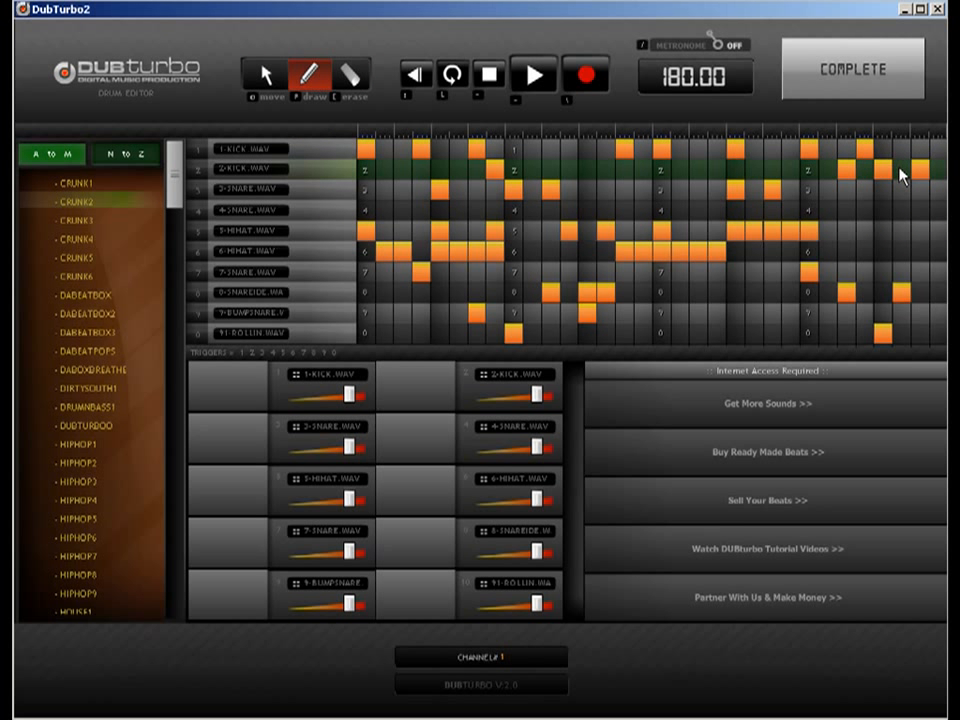
pyautogui.click(901, 171)
pyautogui.click(938, 170)
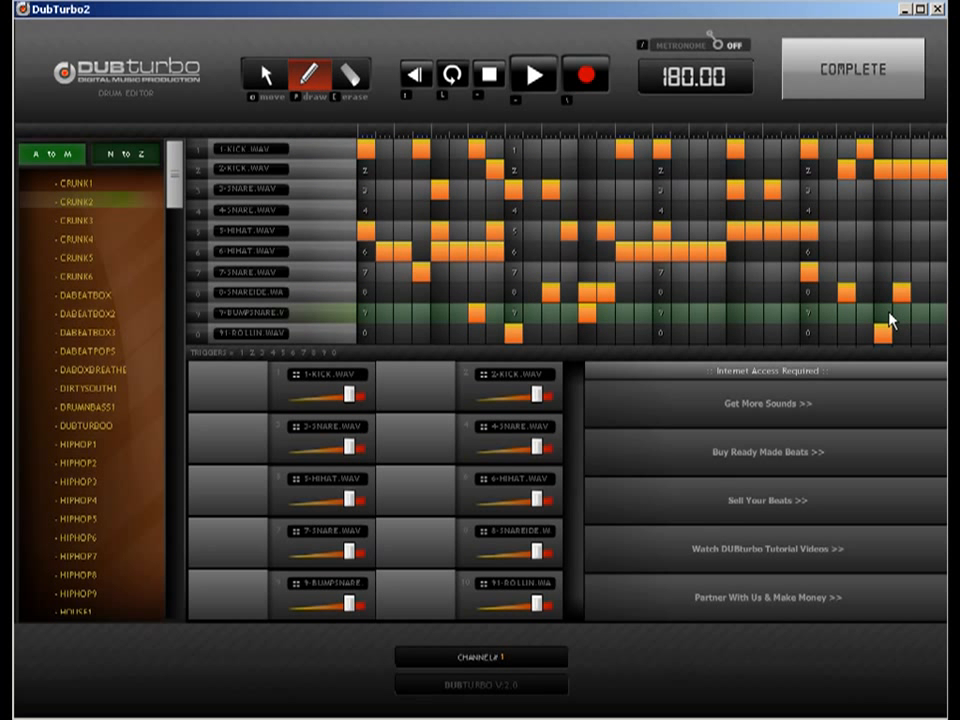
pyautogui.click(827, 315)
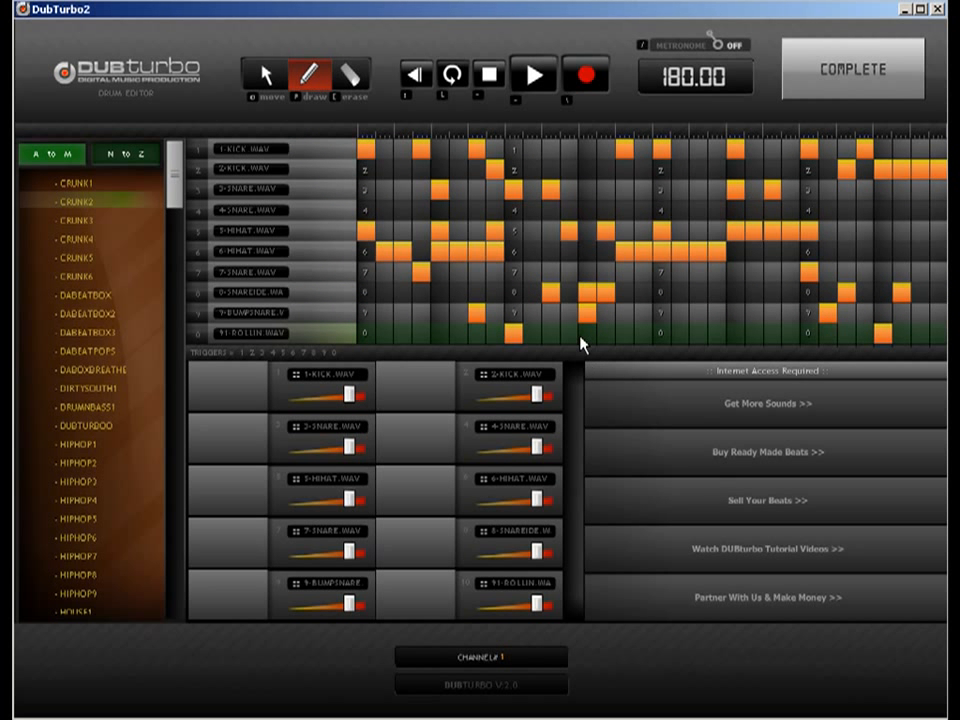
pyautogui.click(918, 60)
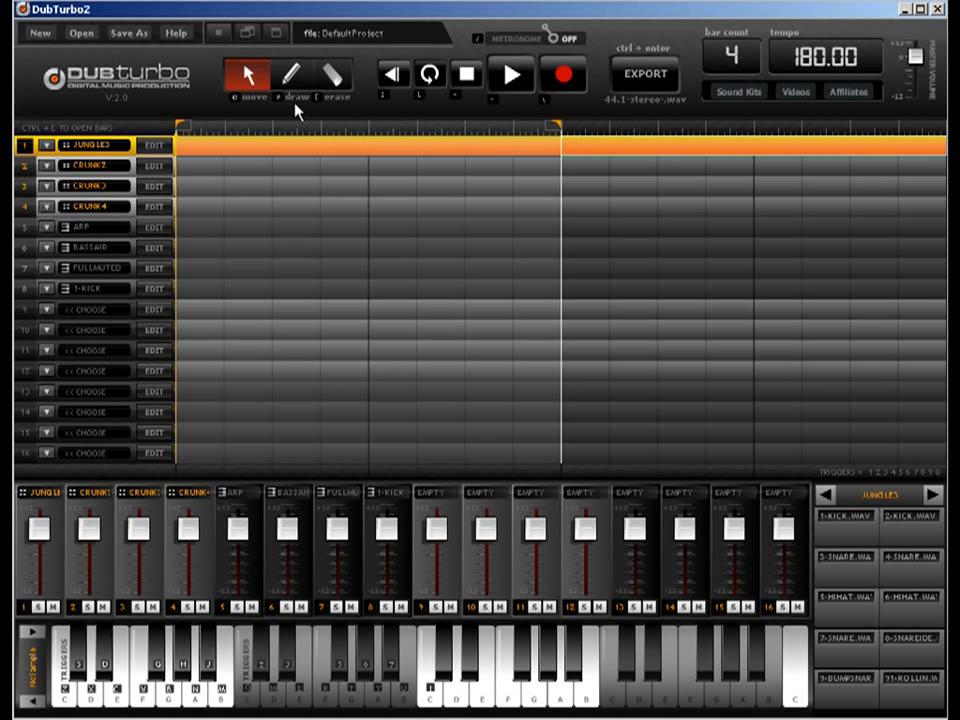
# Set the bar count to 16 and extend the loop region over all 16 bars.
pyautogui.doubleClick(732, 55)
pyautogui.write('16')
pyautogui.press('Return')
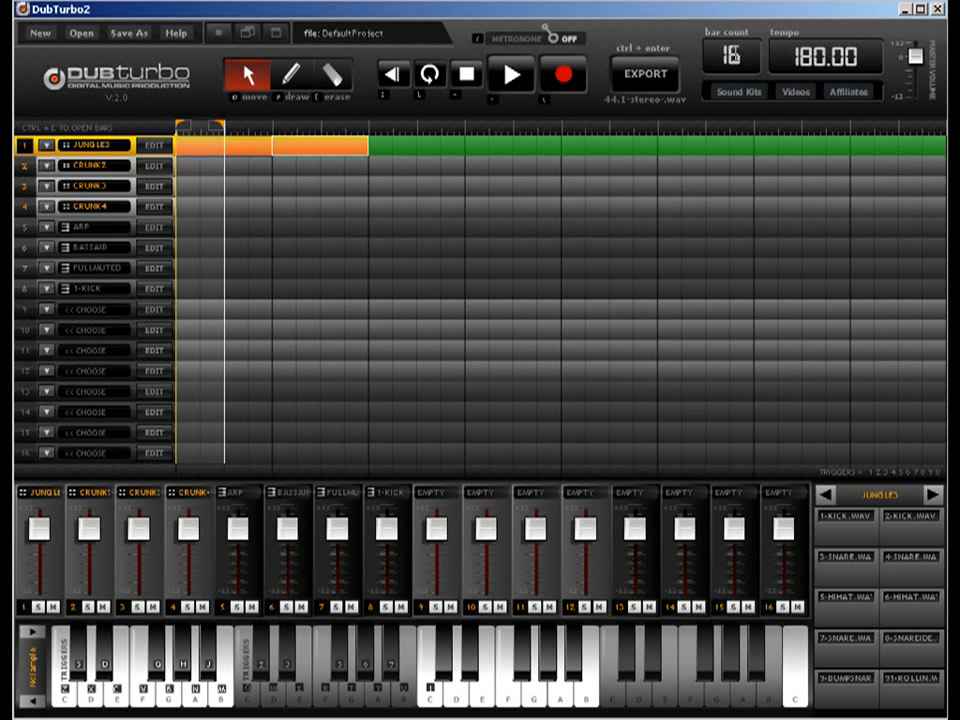
pyautogui.click(224, 131)
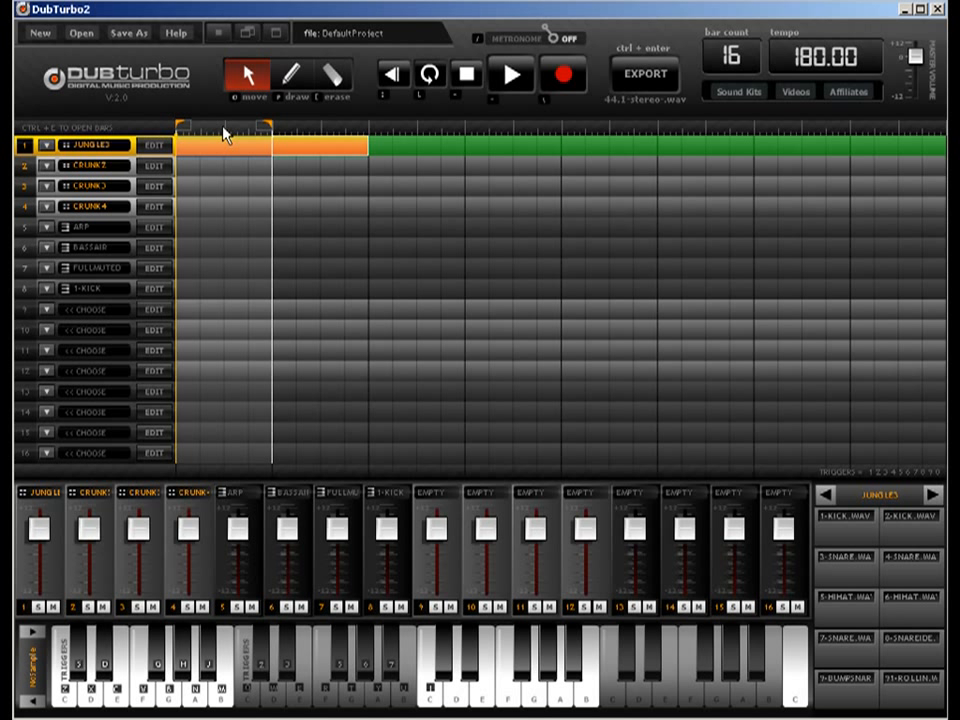
pyautogui.moveTo(223, 128); pyautogui.dragTo(942, 127)
# Duplicate the four-bar channel 1 beat across bars 5 to 16.
pyautogui.keyDown('shift'); pyautogui.click(240, 149); pyautogui.keyUp('shift')
pyautogui.moveTo(313, 149); pyautogui.dragTo(503, 149)
pyautogui.moveTo(427, 152); pyautogui.dragTo(714, 163)
# Move the copies on bars 5-8 to channel 2, bars 9-12 to channel 3 and bars 13-16 to channel 4.
pyautogui.moveTo(407, 158); pyautogui.dragTo(504, 172)
pyautogui.moveTo(615, 150); pyautogui.dragTo(614, 195)
pyautogui.moveTo(710, 148); pyautogui.dragTo(722, 189)
pyautogui.click(798, 151)
pyautogui.moveTo(798, 158); pyautogui.dragTo(800, 208)
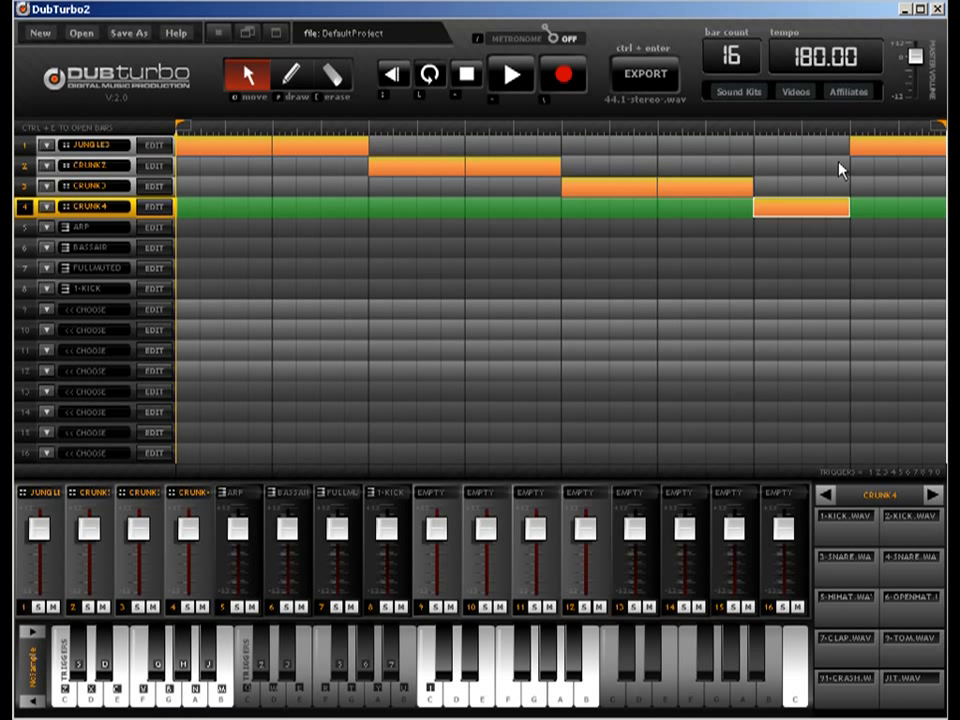
pyautogui.moveTo(878, 150); pyautogui.dragTo(880, 210)
# Change the drum kit of channel 2 to JUNGLE.
pyautogui.click(146, 170)
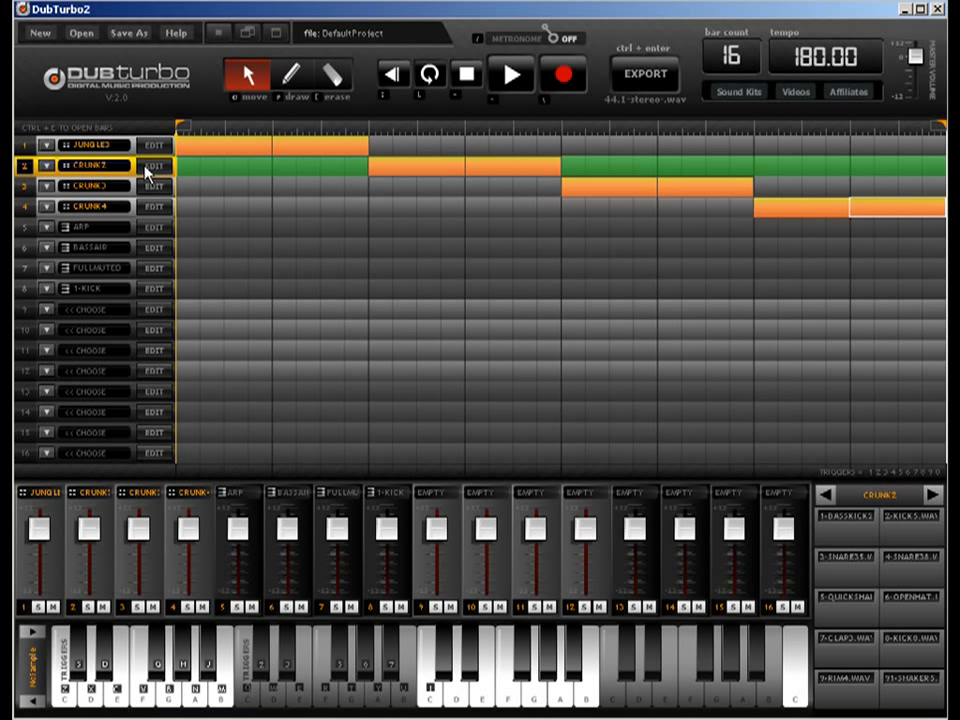
pyautogui.click(156, 167)
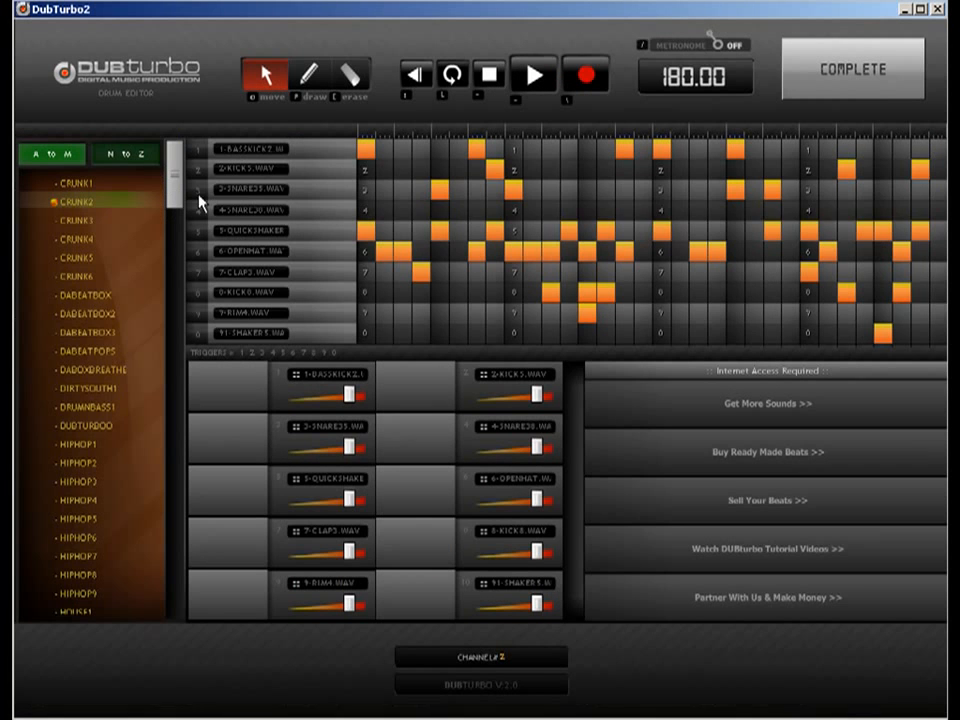
pyautogui.moveTo(178, 188); pyautogui.dragTo(169, 424)
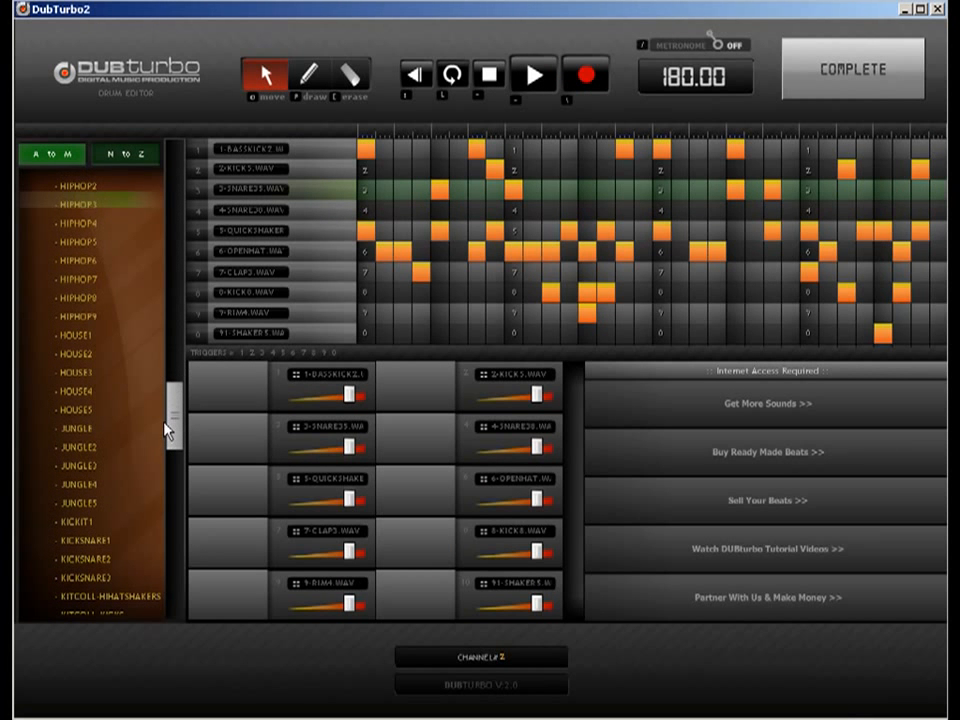
pyautogui.click(96, 430)
pyautogui.click(849, 96)
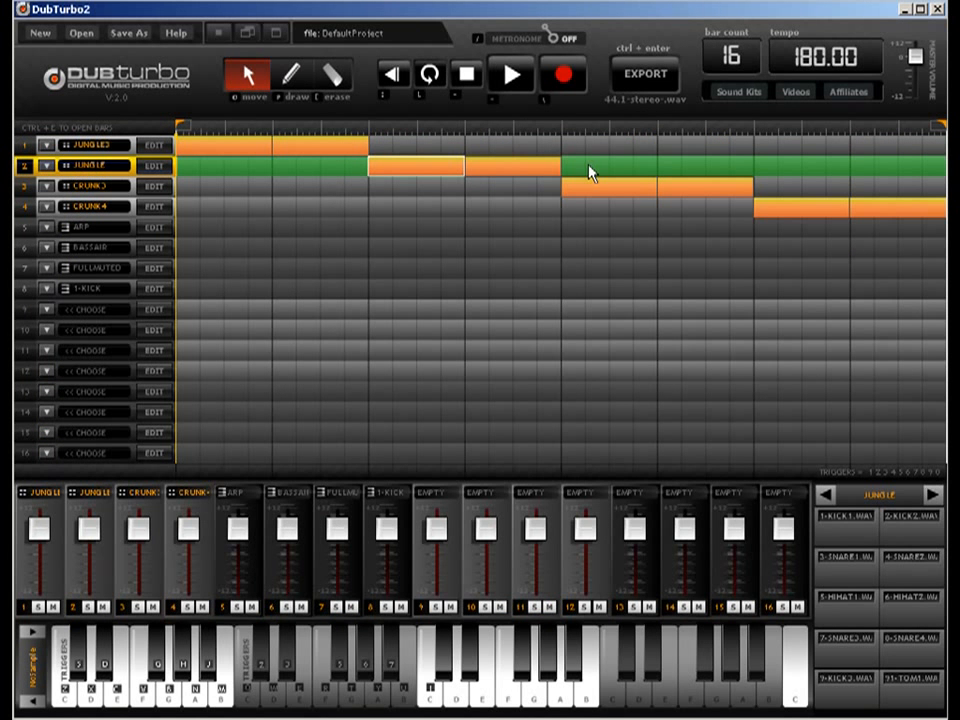
# Change the drum kit of channel 3 to JUNGLE2.
pyautogui.click(581, 192)
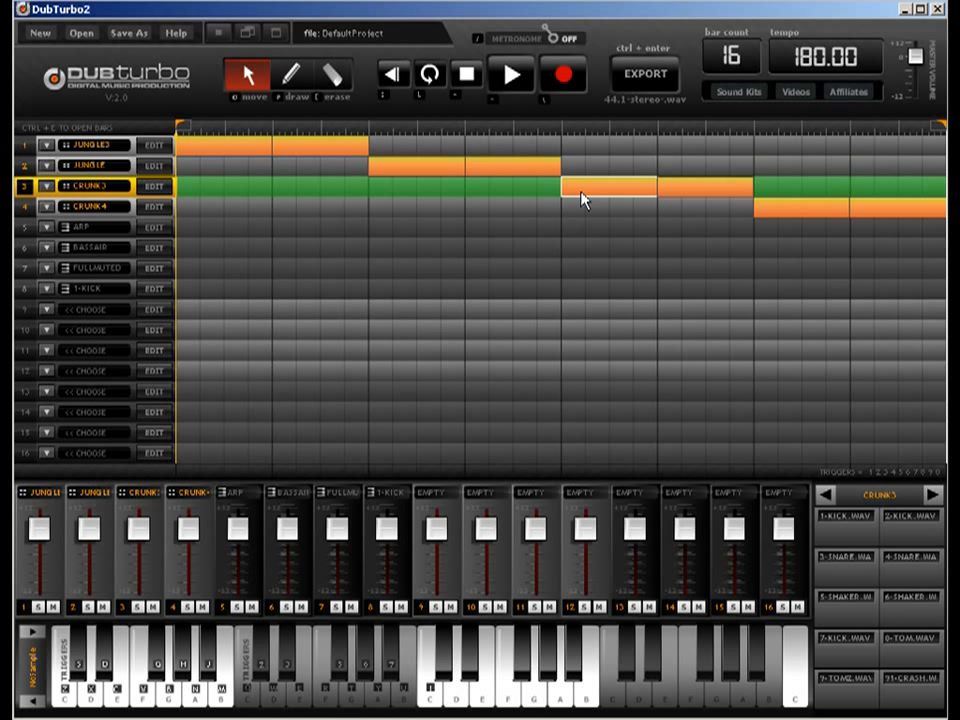
pyautogui.click(152, 196)
pyautogui.moveTo(168, 193); pyautogui.dragTo(175, 405)
pyautogui.click(95, 478)
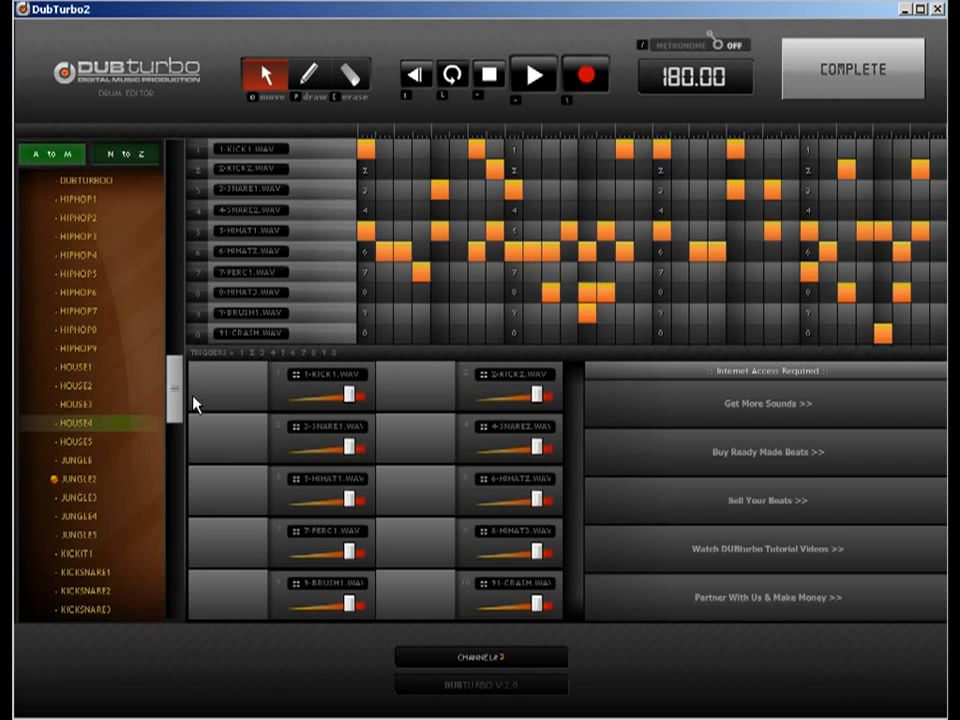
pyautogui.click(820, 86)
# Change the drum kit of channel 4 to JUNGLE4.
pyautogui.click(760, 207)
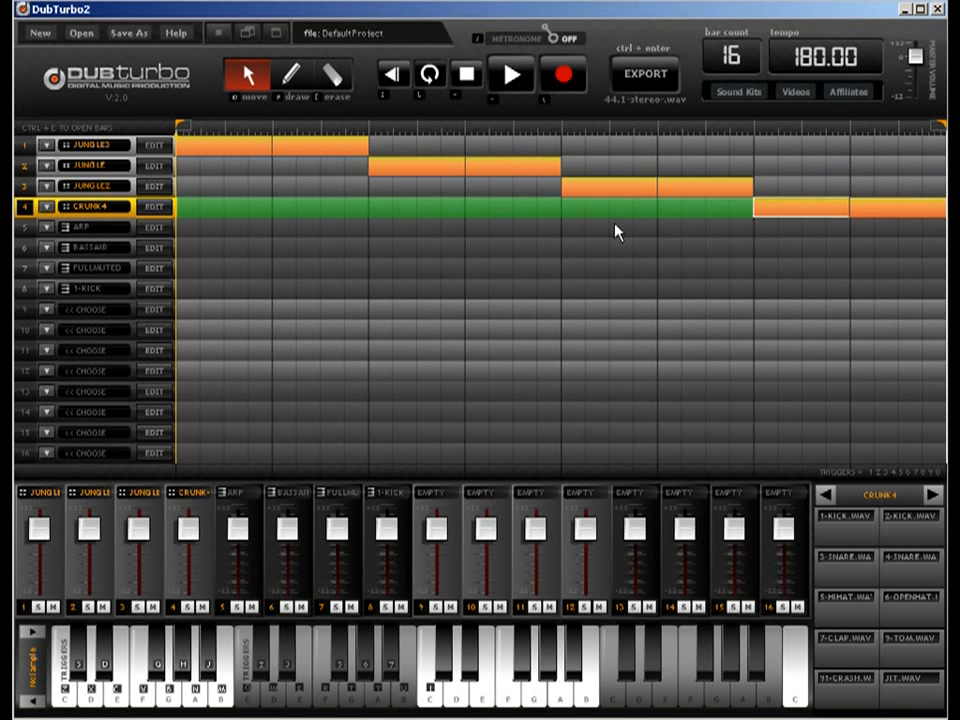
pyautogui.click(152, 206)
pyautogui.moveTo(174, 182); pyautogui.dragTo(175, 452)
pyautogui.click(80, 444)
pyautogui.click(826, 88)
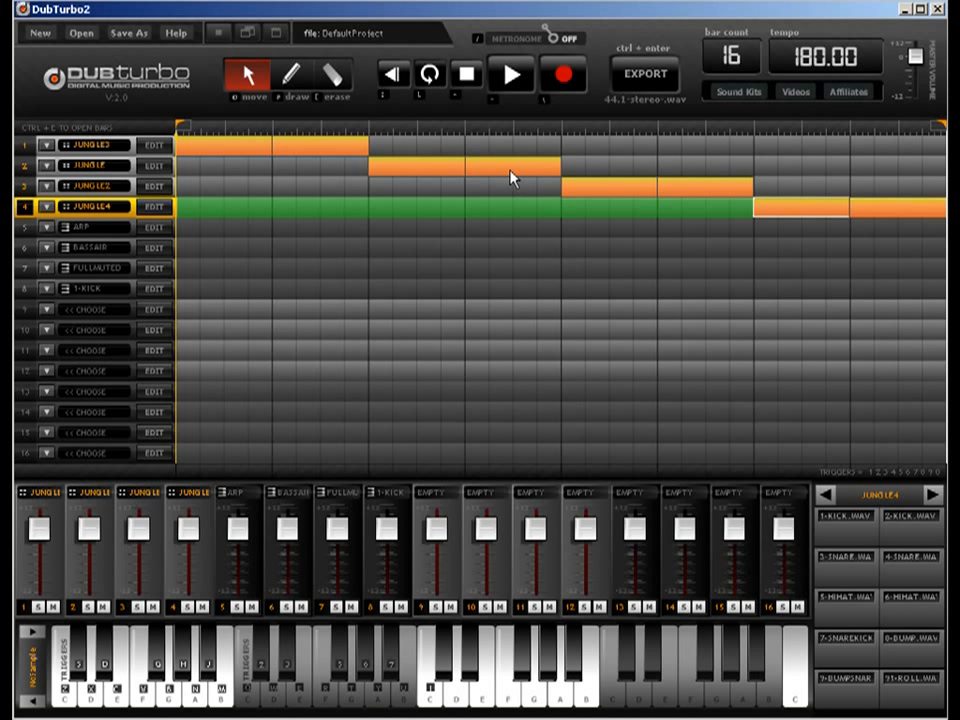
# Move the block on bars 7-8 to channel 4, bars 11-12 to channel 2, bars 15-16 to channel 1 and bars 1-2 to channel 3.
pyautogui.moveTo(510, 176); pyautogui.dragTo(510, 206)
pyautogui.click(700, 192)
pyautogui.moveTo(700, 192); pyautogui.dragTo(700, 170)
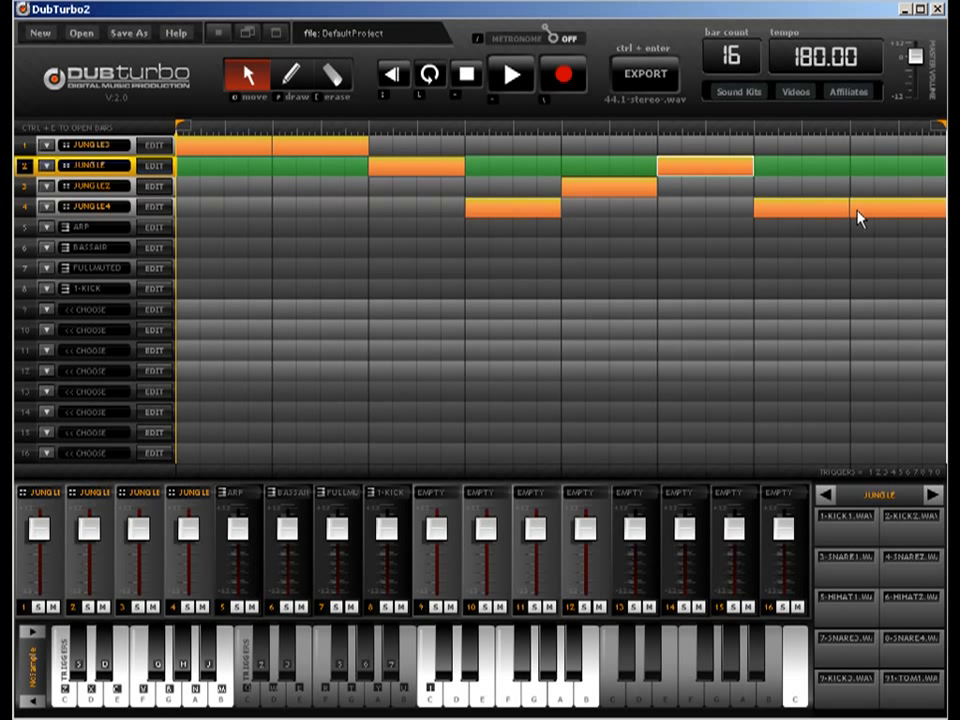
pyautogui.moveTo(864, 214); pyautogui.dragTo(866, 163)
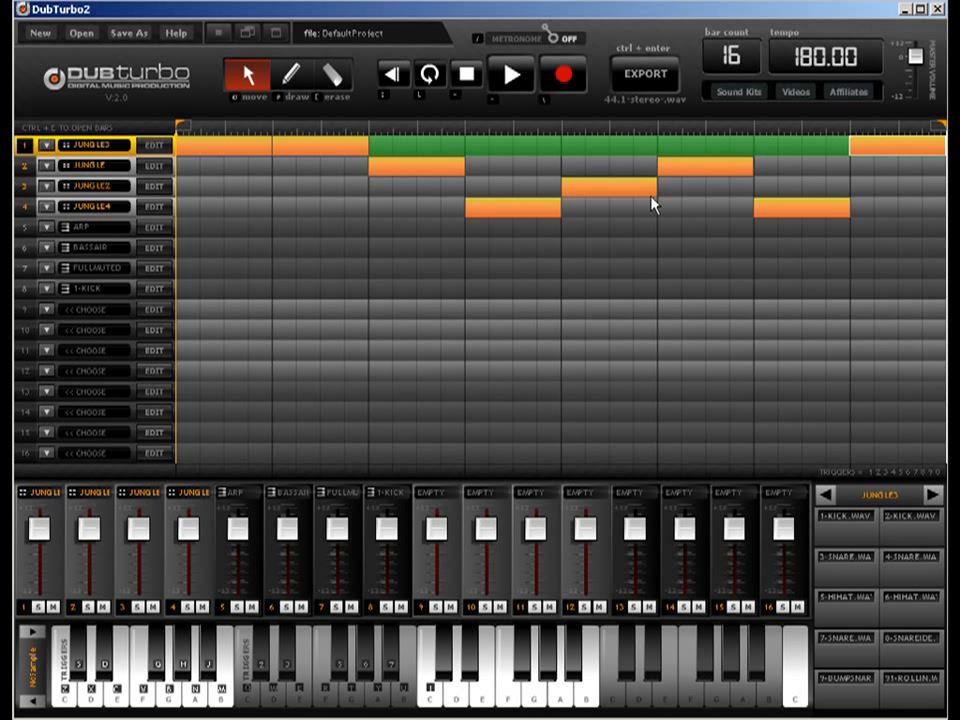
pyautogui.moveTo(240, 150); pyautogui.dragTo(232, 190)
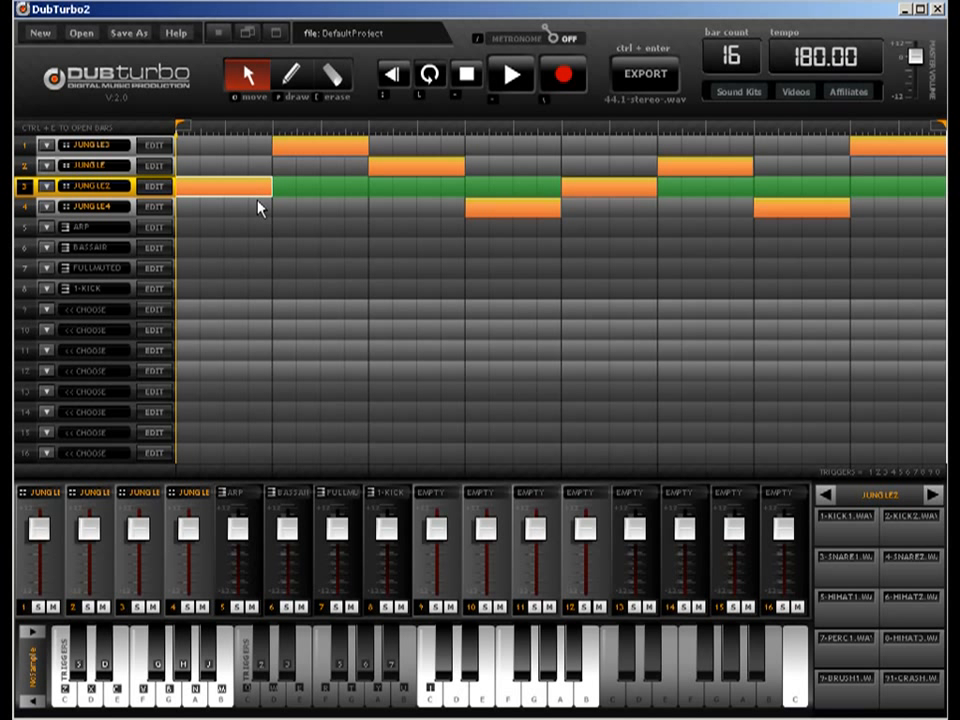
# Draw a two-bar block over bars 1 and 2 on the ARP channel and open it for editing.
pyautogui.click(290, 75)
pyautogui.click(215, 230)
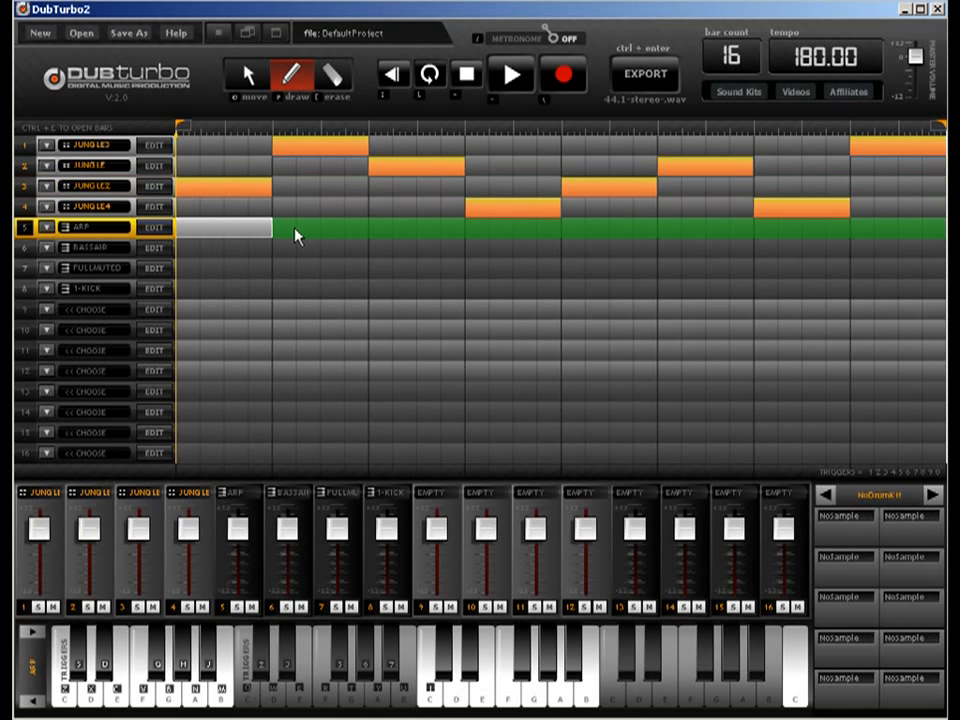
pyautogui.hotkey('ctrl', 'e')
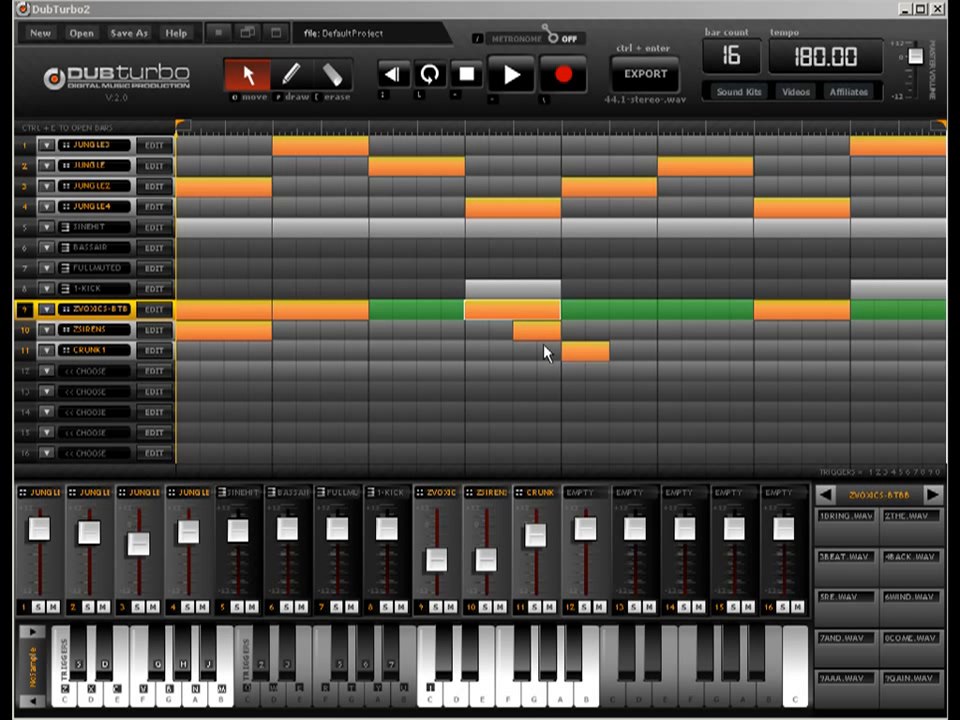
# Examine the note patterns of the ZVOXICS-BTBB, ZSIRENS, 1-KICK and SINEHIT channels in their editors.
pyautogui.doubleClick(251, 317)
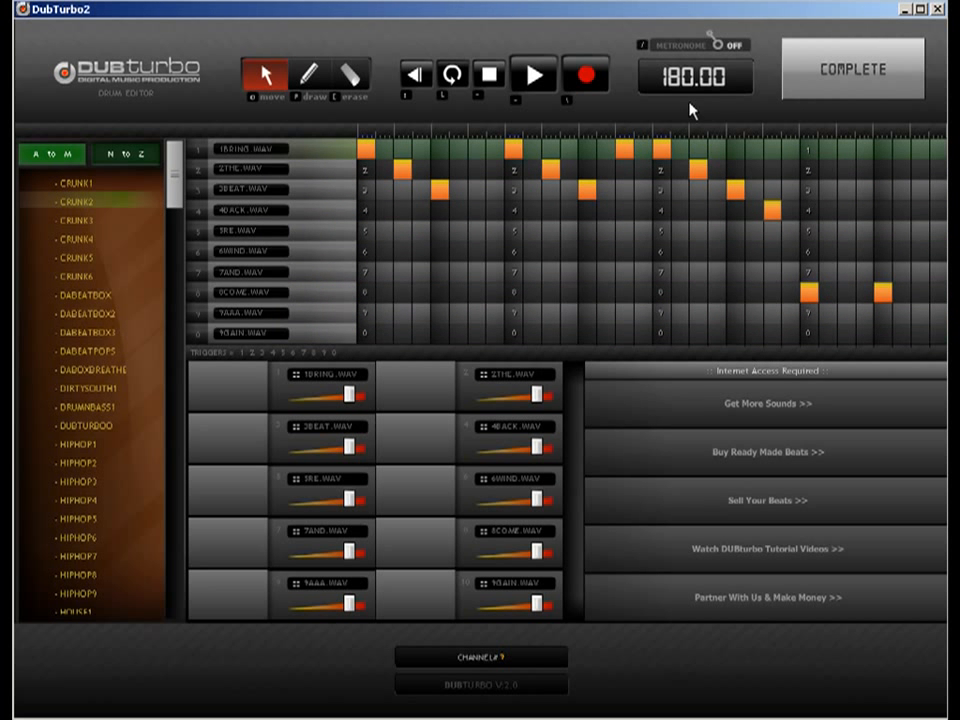
pyautogui.click(842, 90)
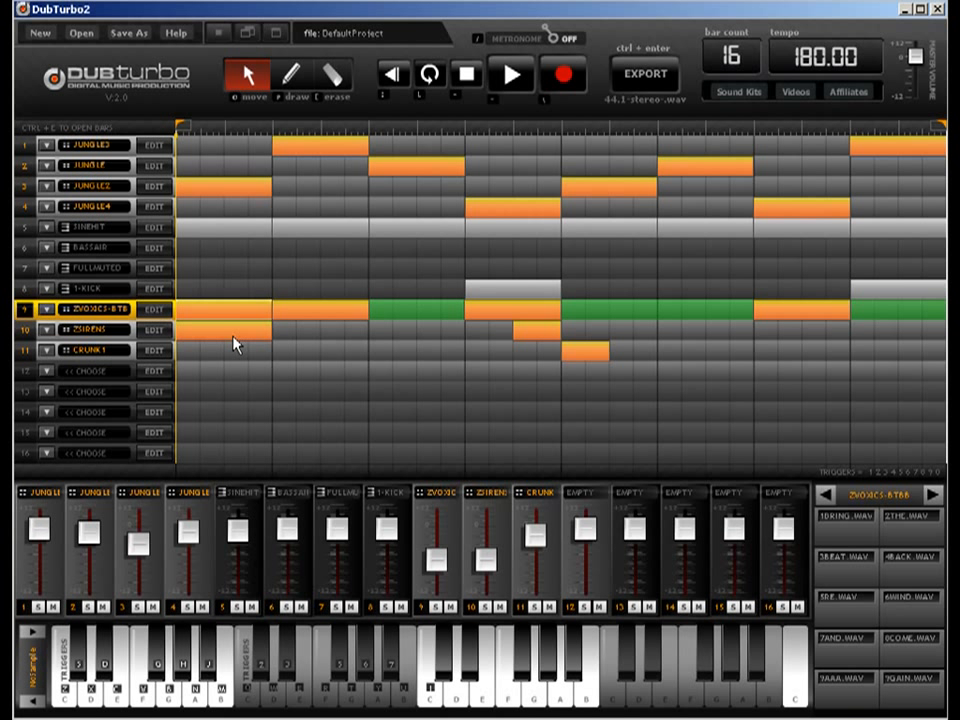
pyautogui.click(146, 333)
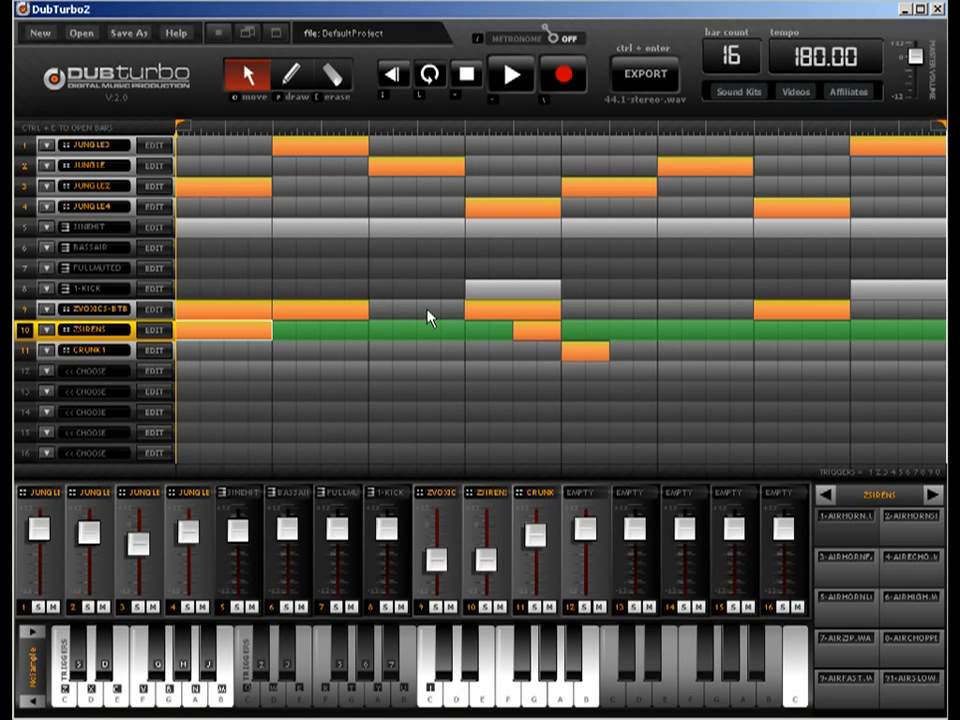
pyautogui.click(485, 292)
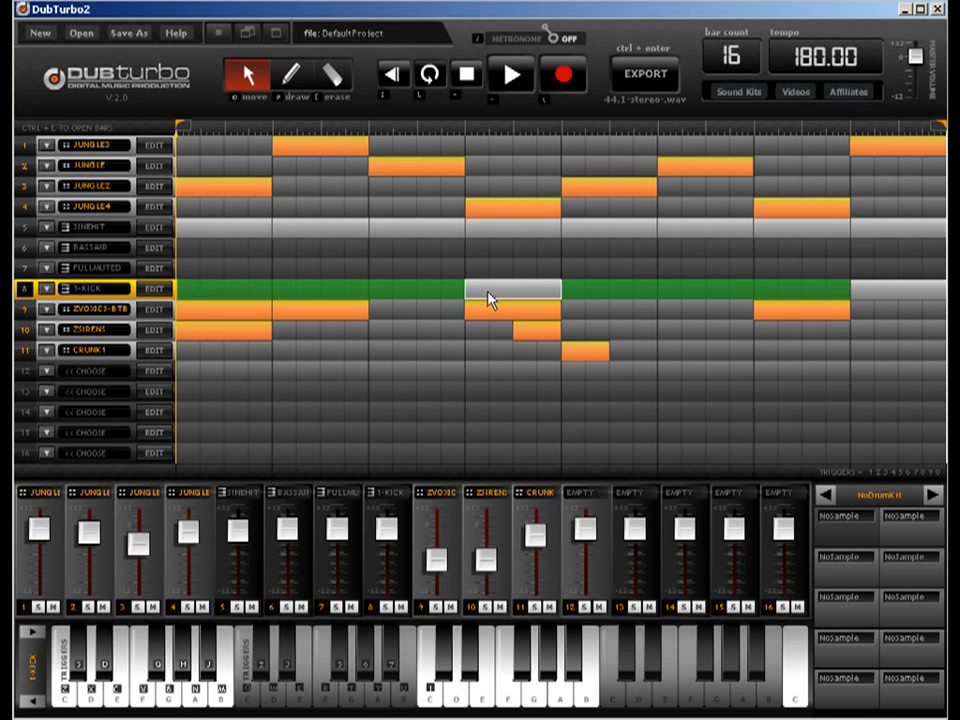
pyautogui.doubleClick(490, 300)
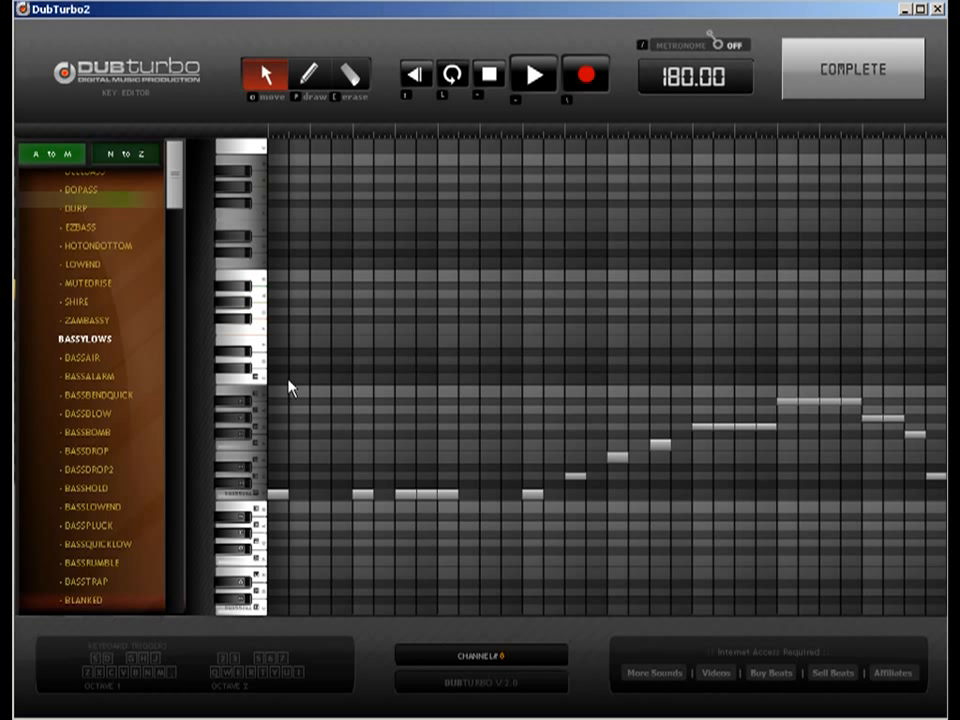
pyautogui.click(880, 60)
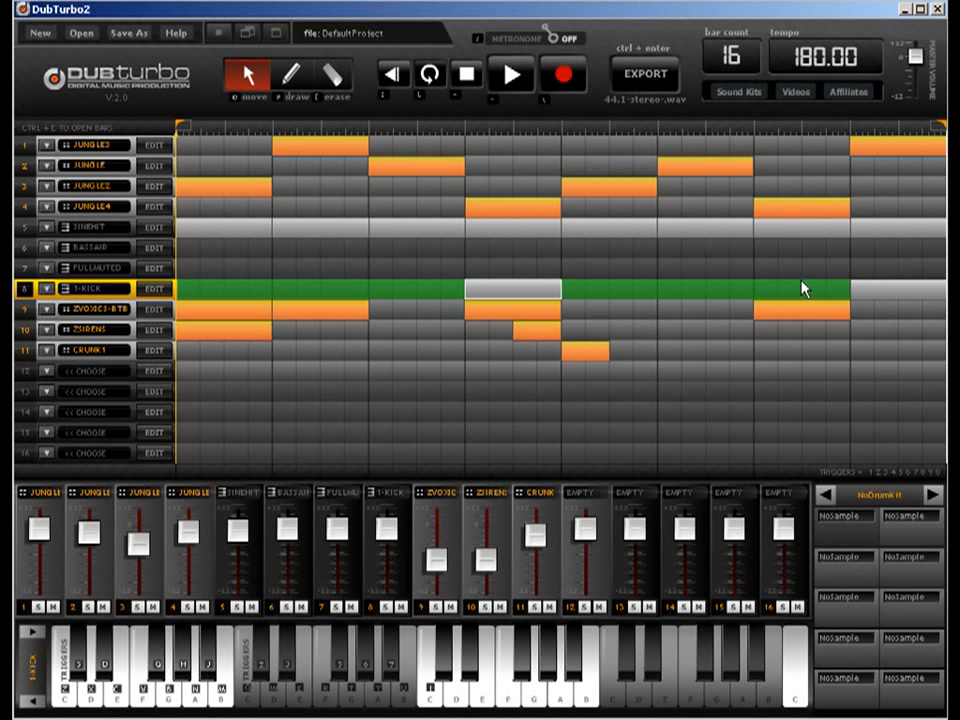
pyautogui.doubleClick(208, 232)
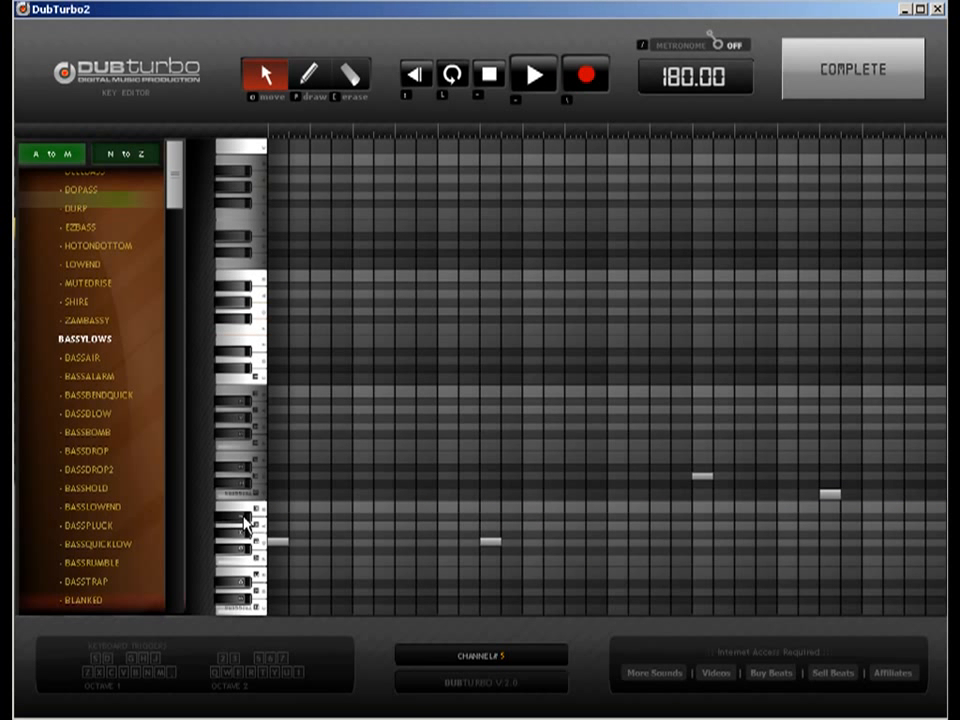
pyautogui.click(836, 90)
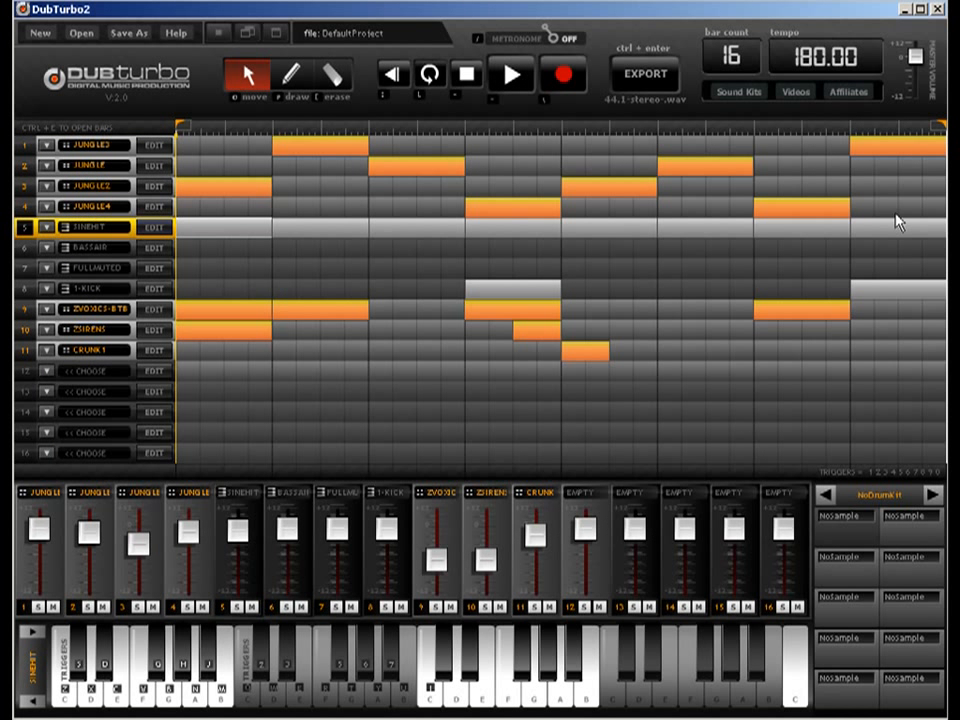
# Play the arrangement and rebalance the mix, raising the JUNGLE3, JUNGLE2 and JUNGLE4 volumes and lowering JUNGLE and SINEHIT.
pyautogui.click(506, 84)
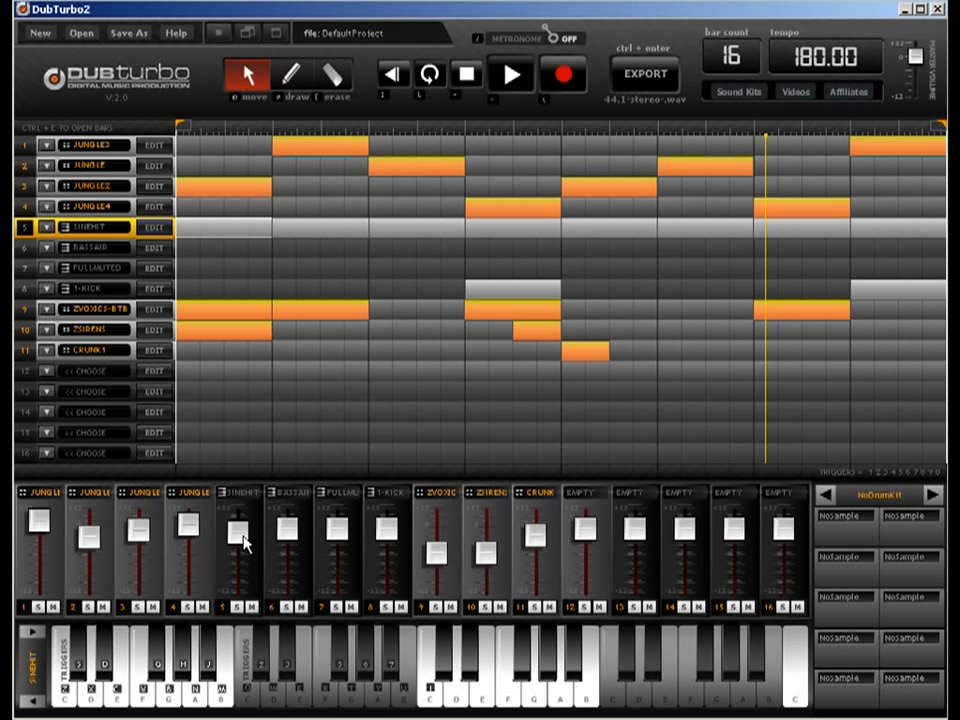
pyautogui.moveTo(244, 541); pyautogui.dragTo(248, 547)
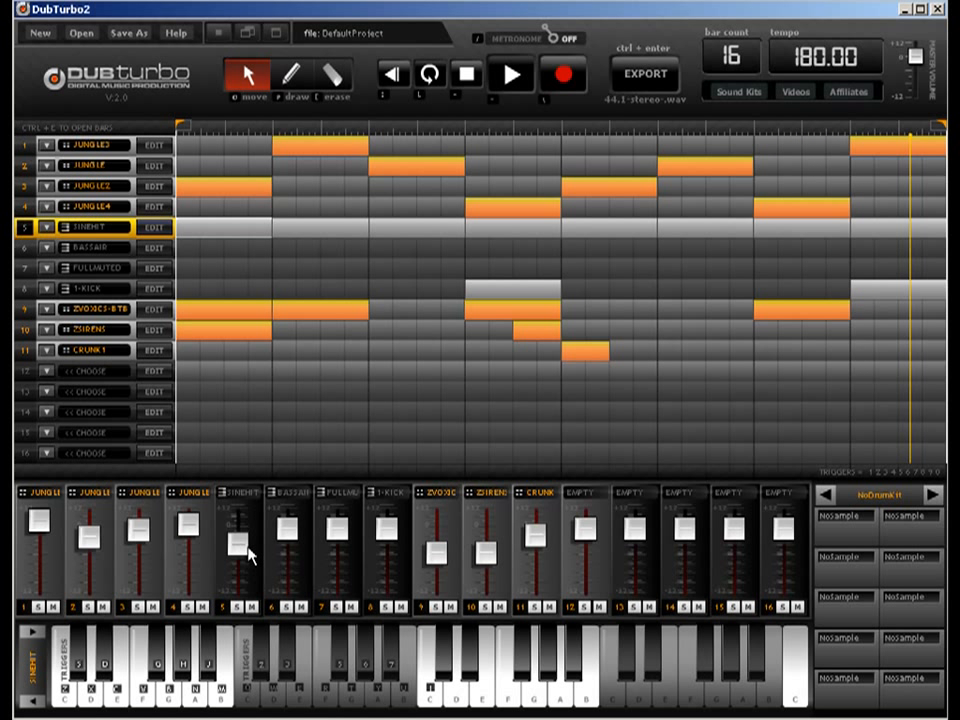